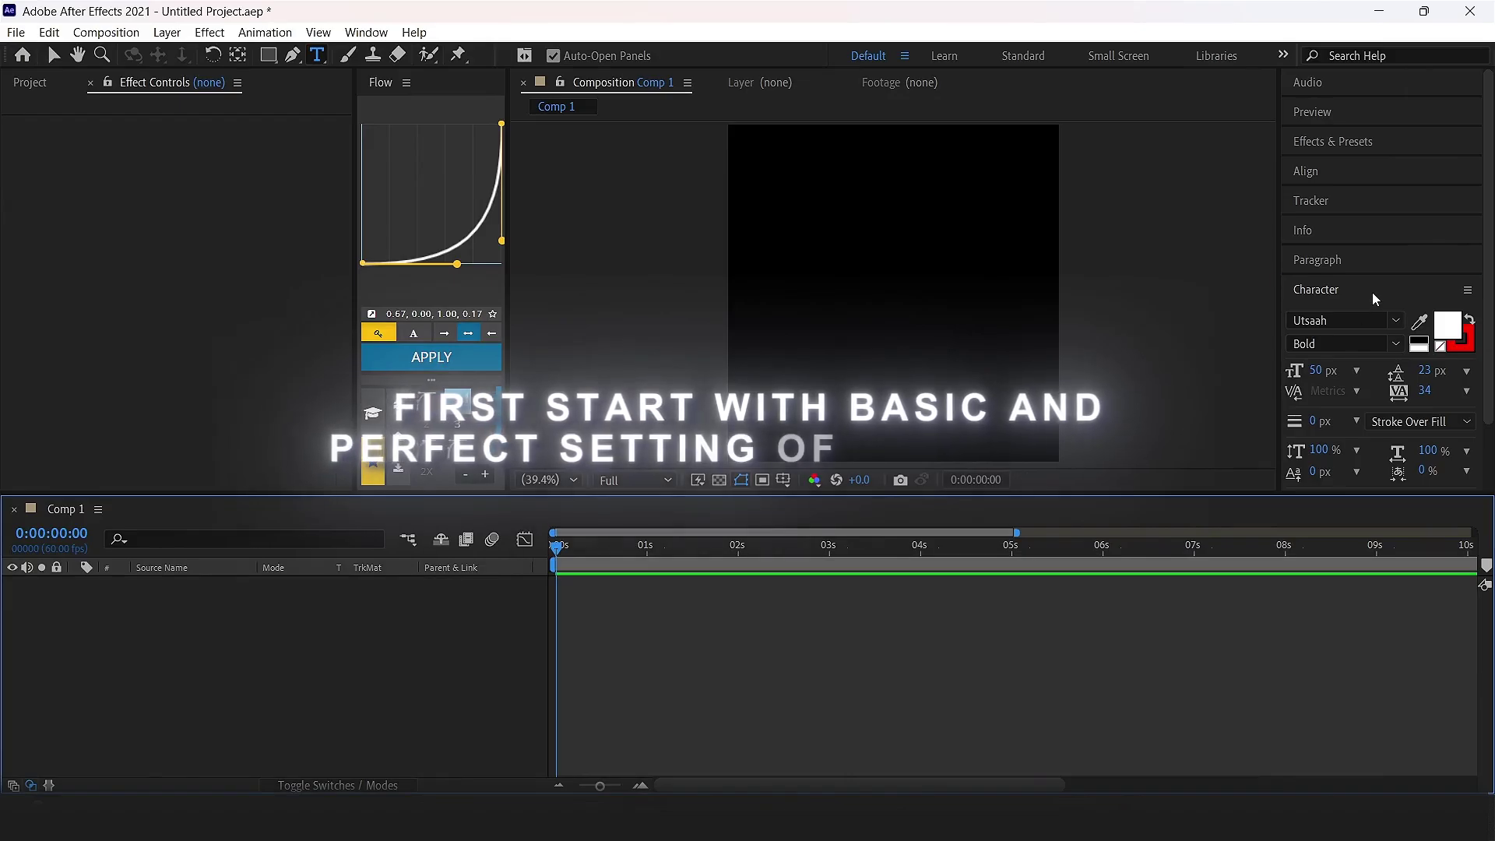
# Create a text layer reading YOUR TEXT in Comp 1 and apply the Deep Glow effect to it
pyautogui.click(1374, 294)
pyautogui.rightClick(416, 680)
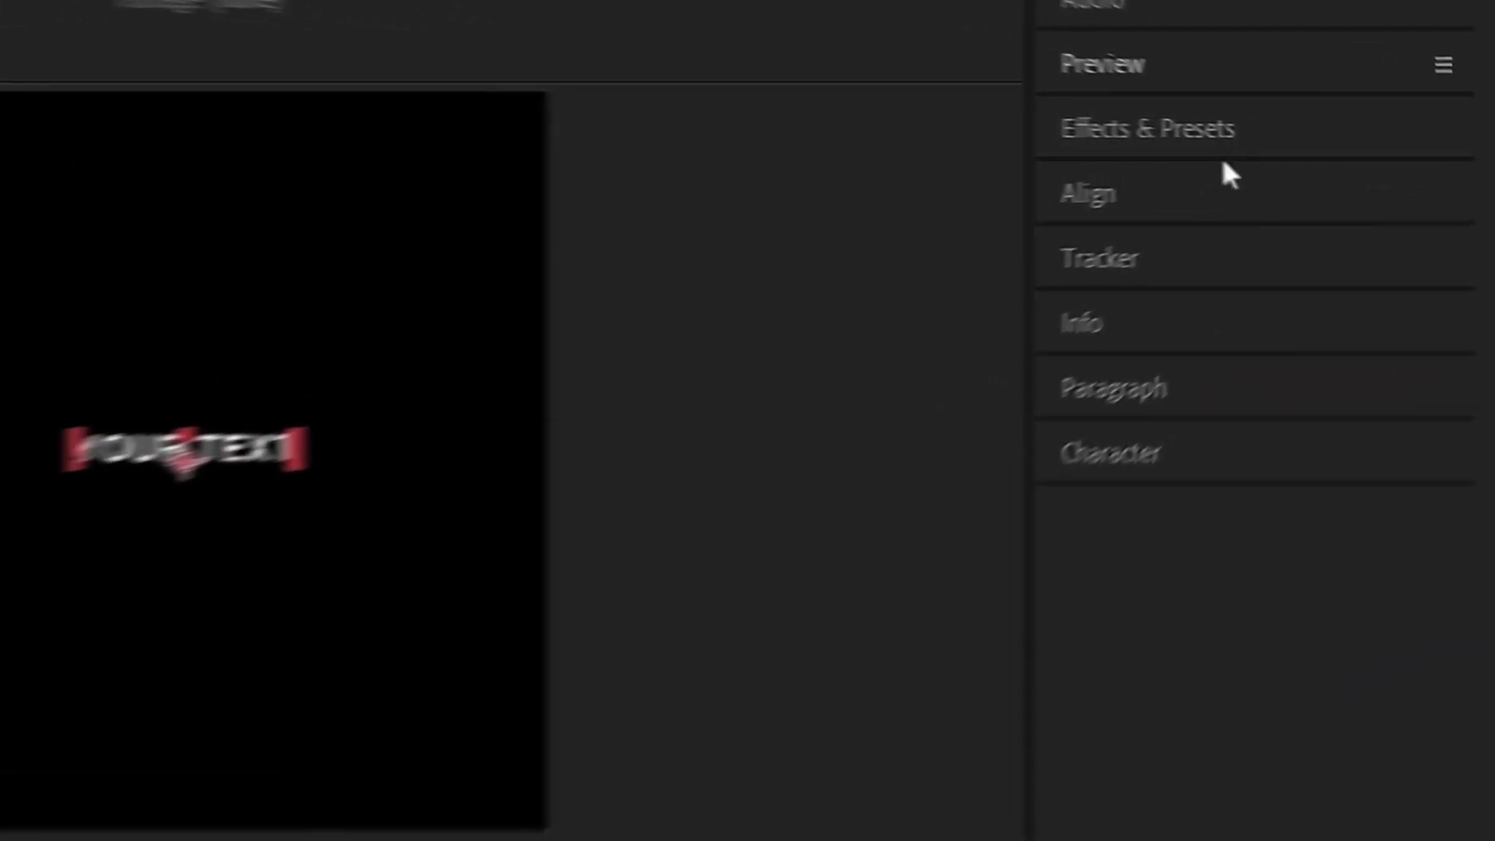
pyautogui.click(1366, 152)
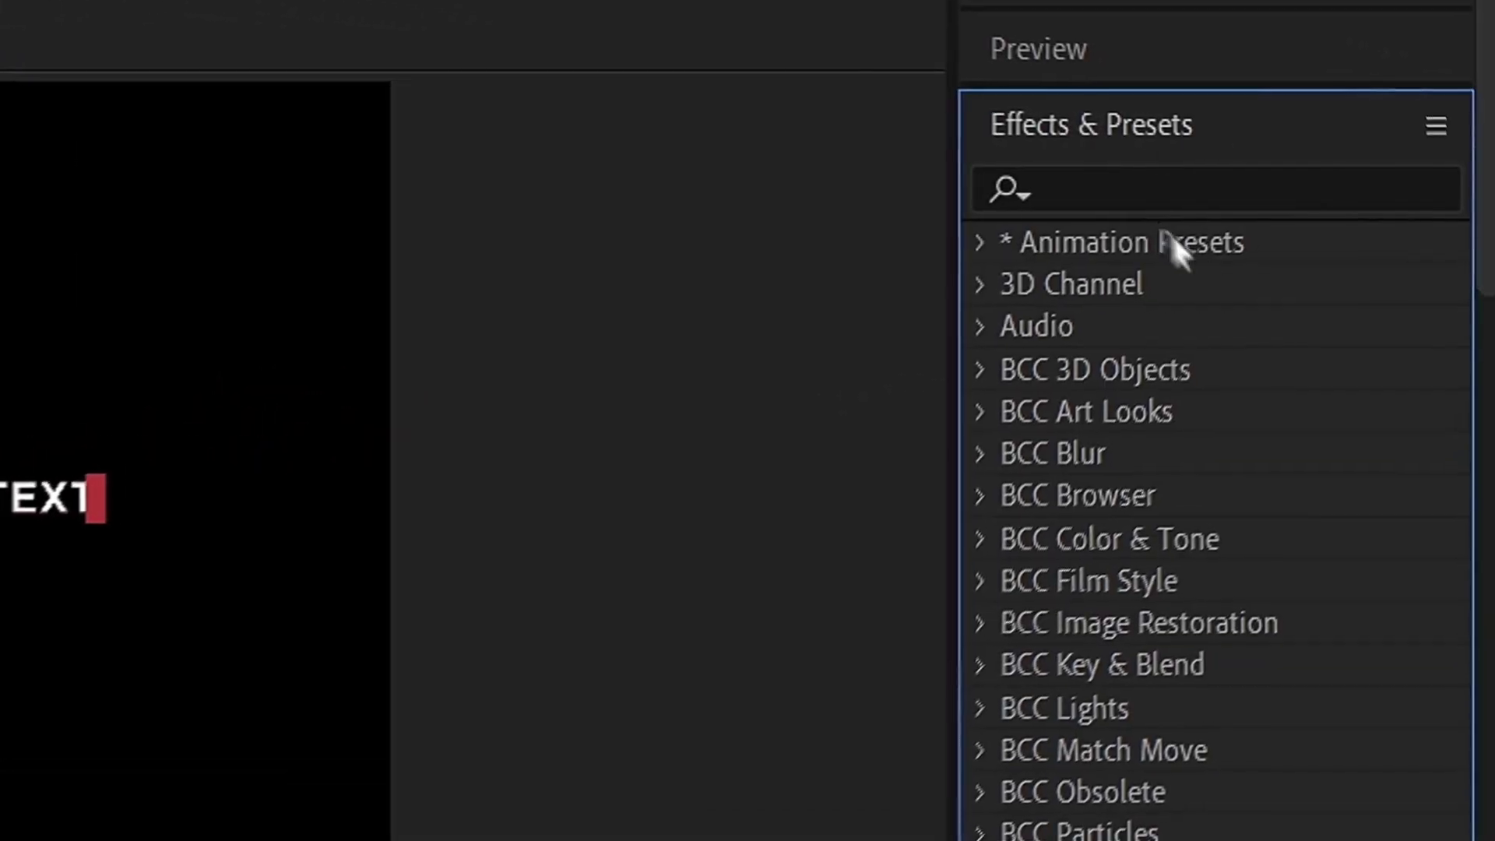
pyautogui.click(1083, 194)
pyautogui.write('Deep')
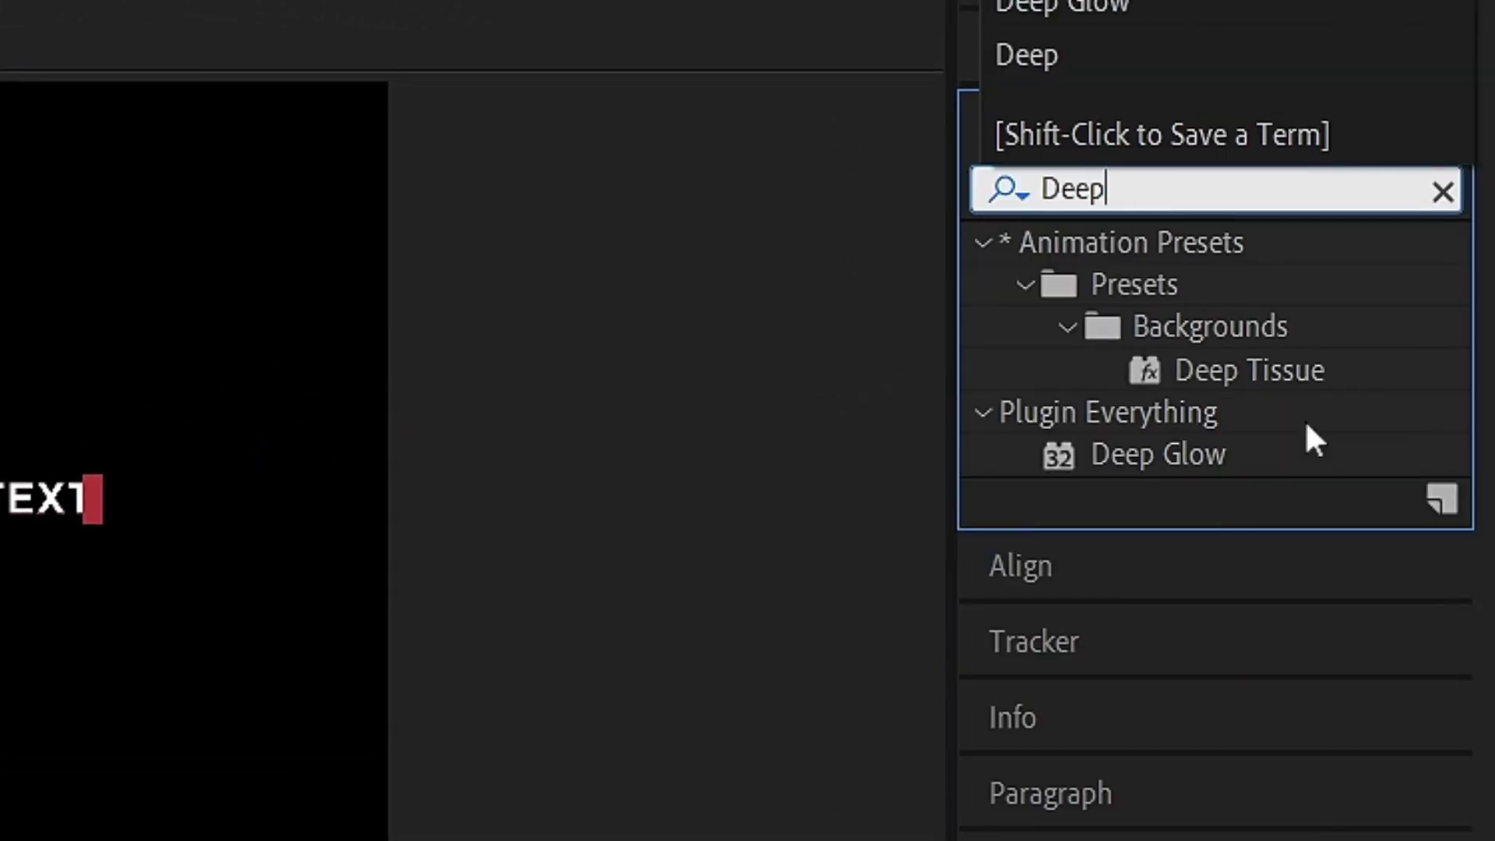
pyautogui.moveTo(1158, 455); pyautogui.dragTo(730, 588)
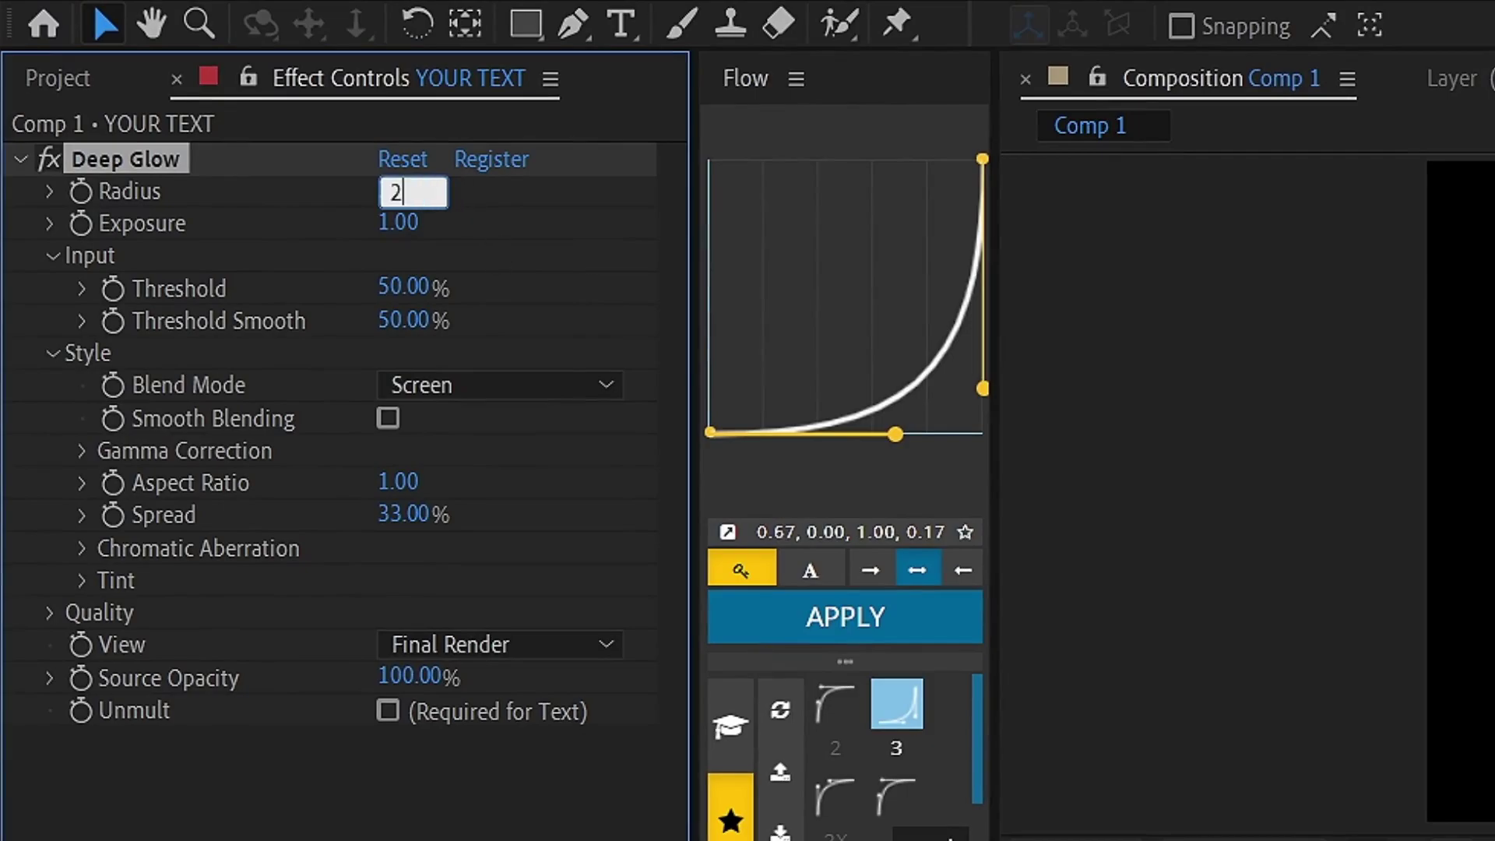
# Set the Deep Glow radius to 300 and exposure to 0.80, and enable Unmult for the text
pyautogui.press('BackSpace')
pyautogui.write('300.00')
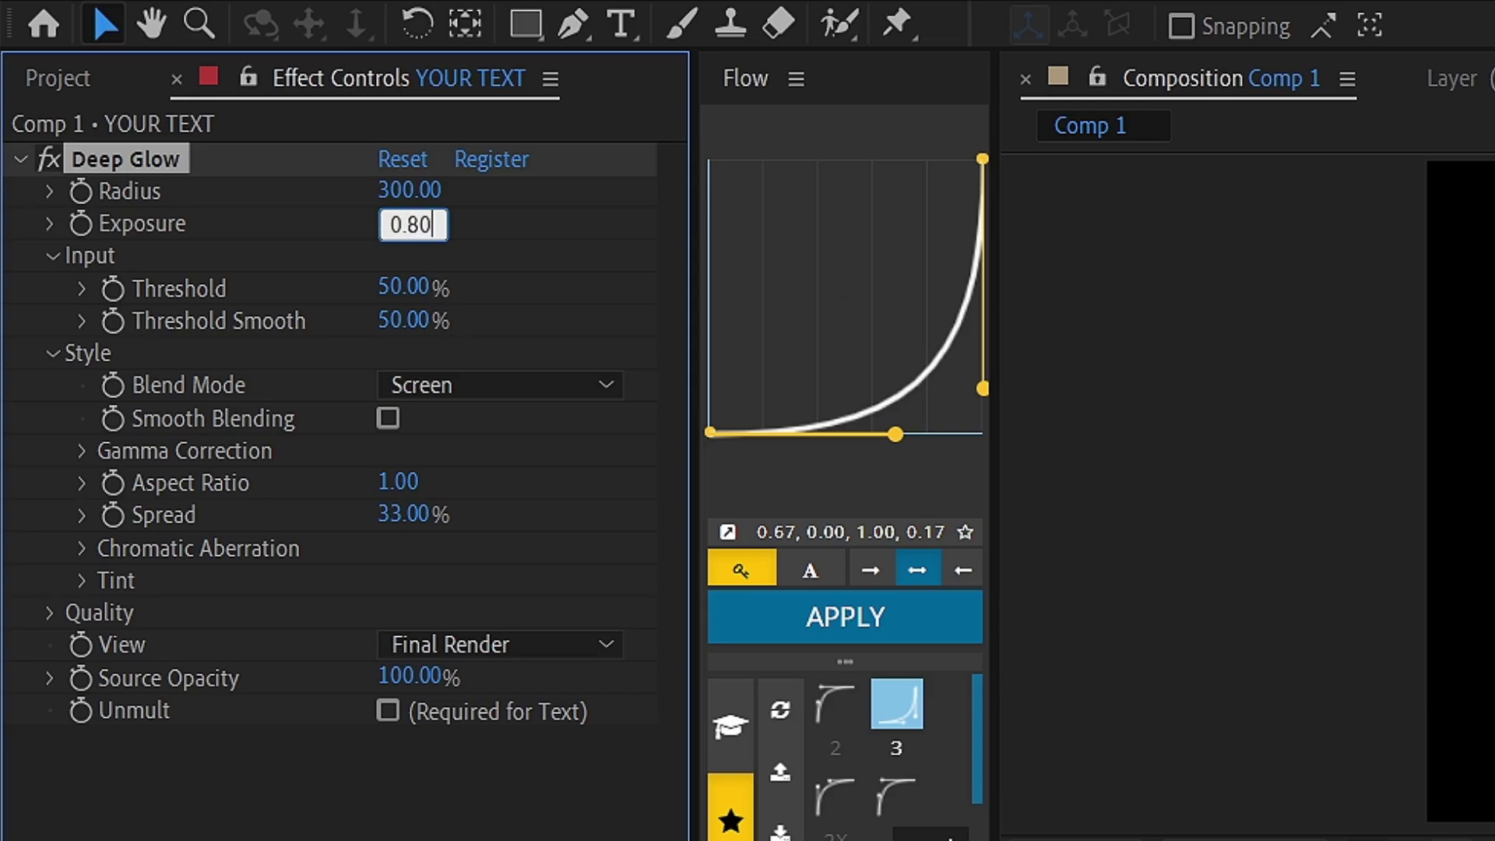
pyautogui.click(433, 718)
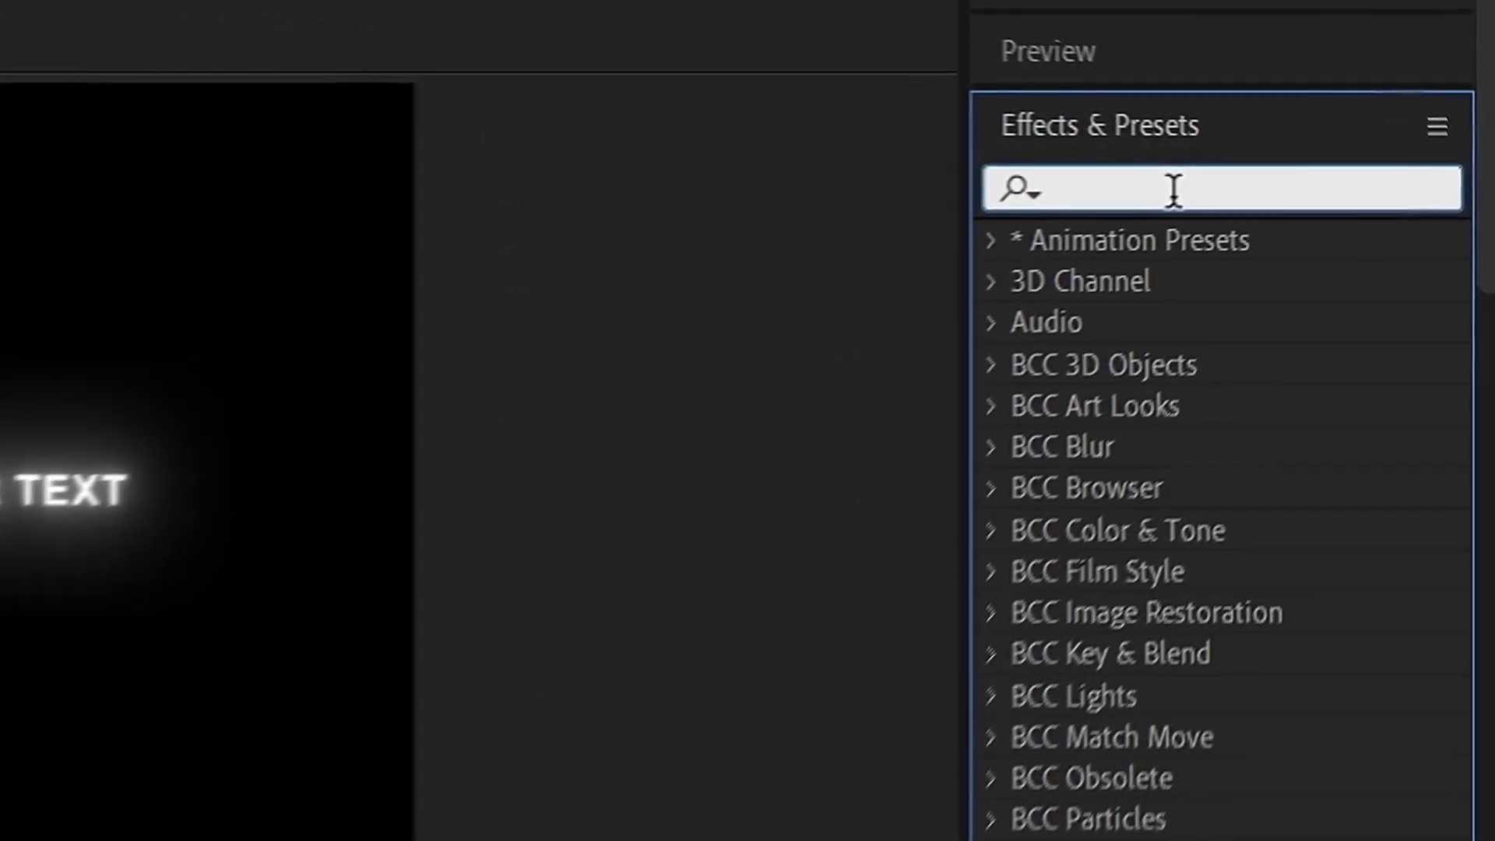
# Apply the Drop Shadow effect to the text with opacity 100%, distance 0 and softness 10
pyautogui.write('D')
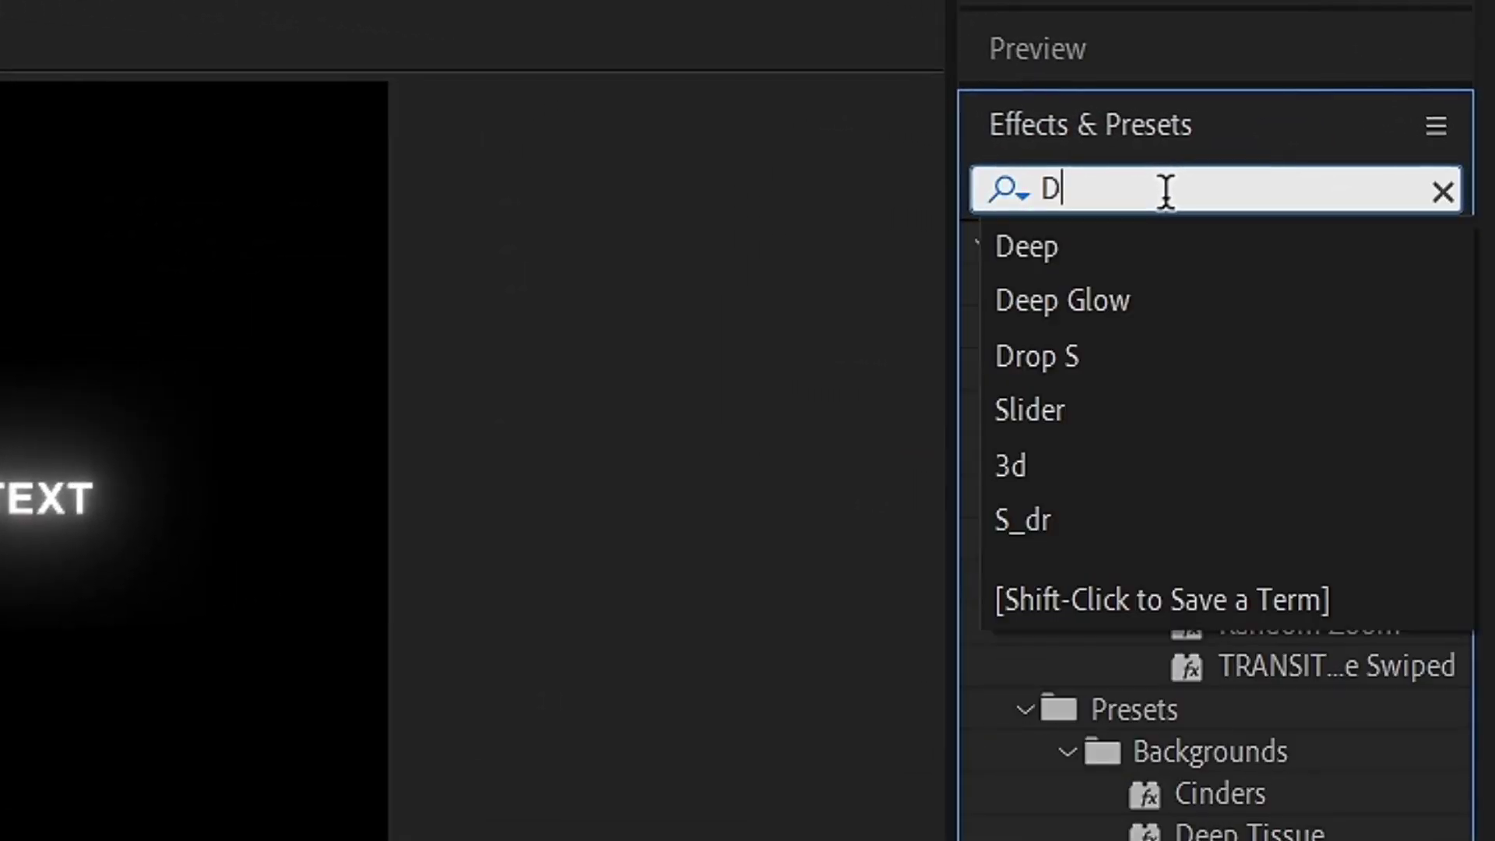
pyautogui.write('rop S')
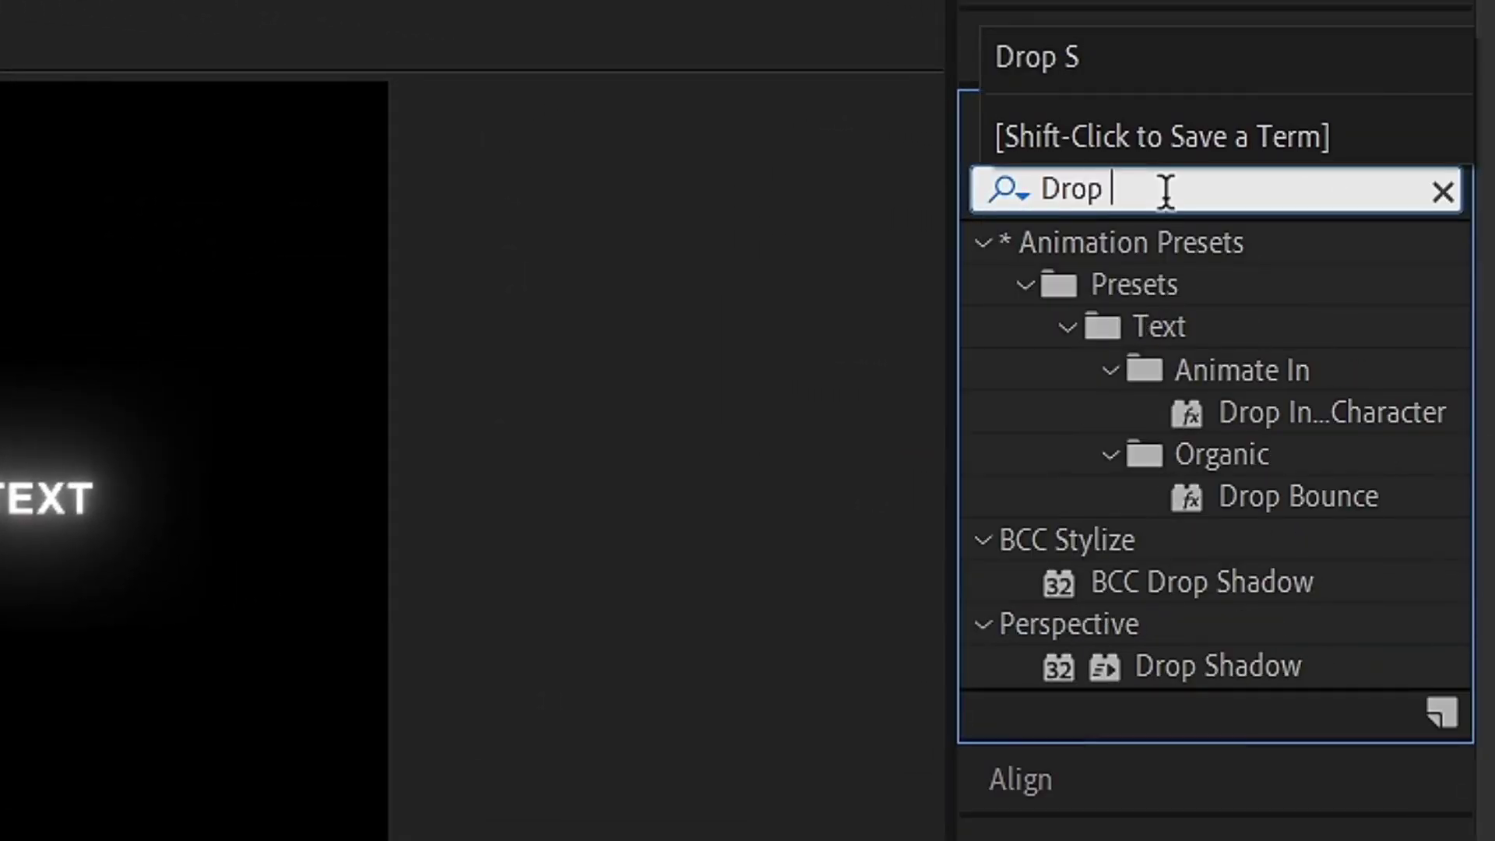
pyautogui.moveTo(1199, 369); pyautogui.dragTo(317, 750)
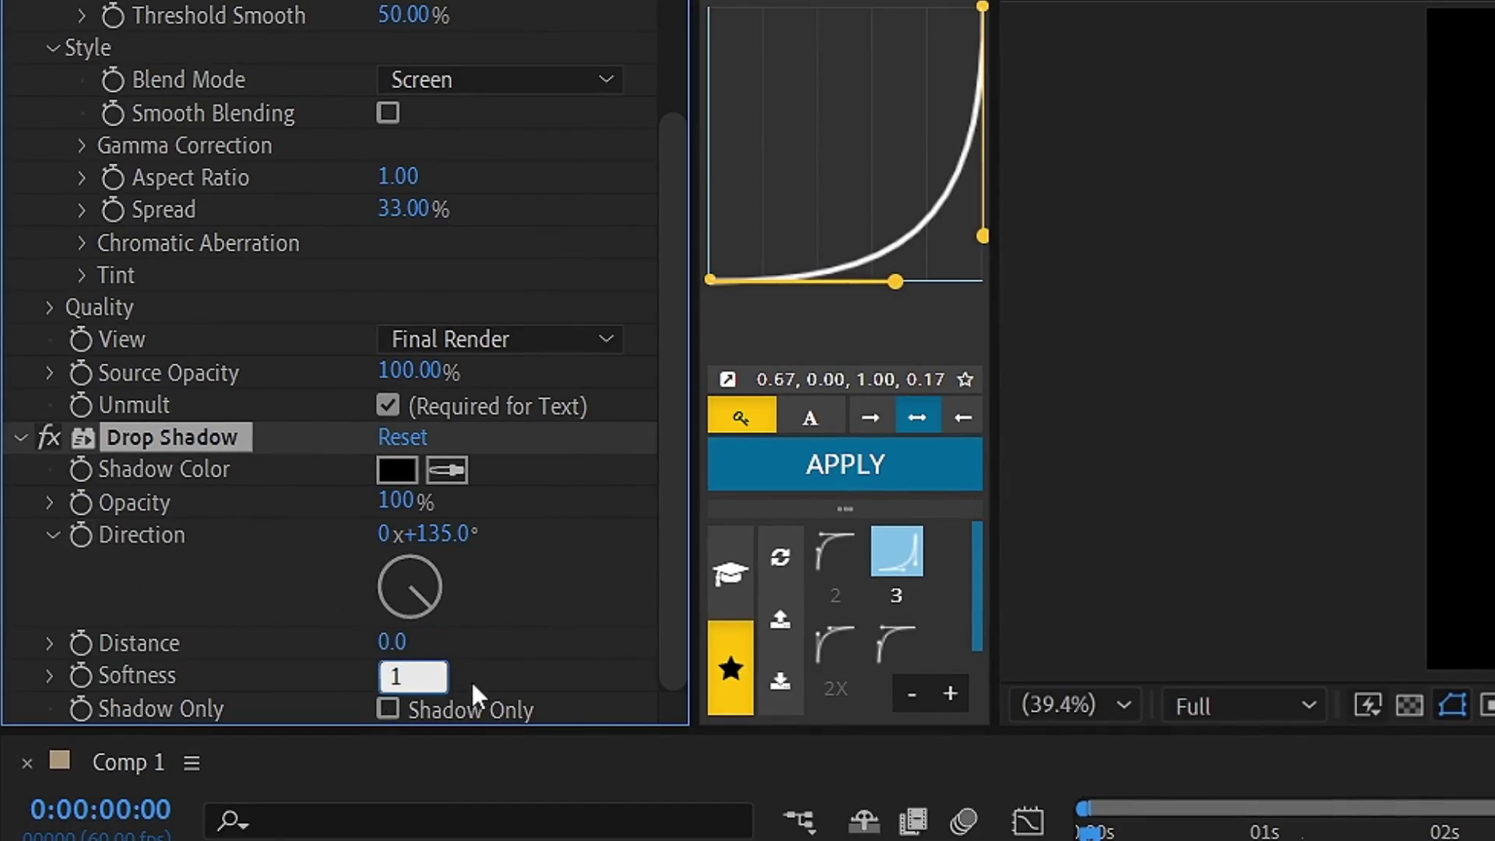
pyautogui.click(308, 547)
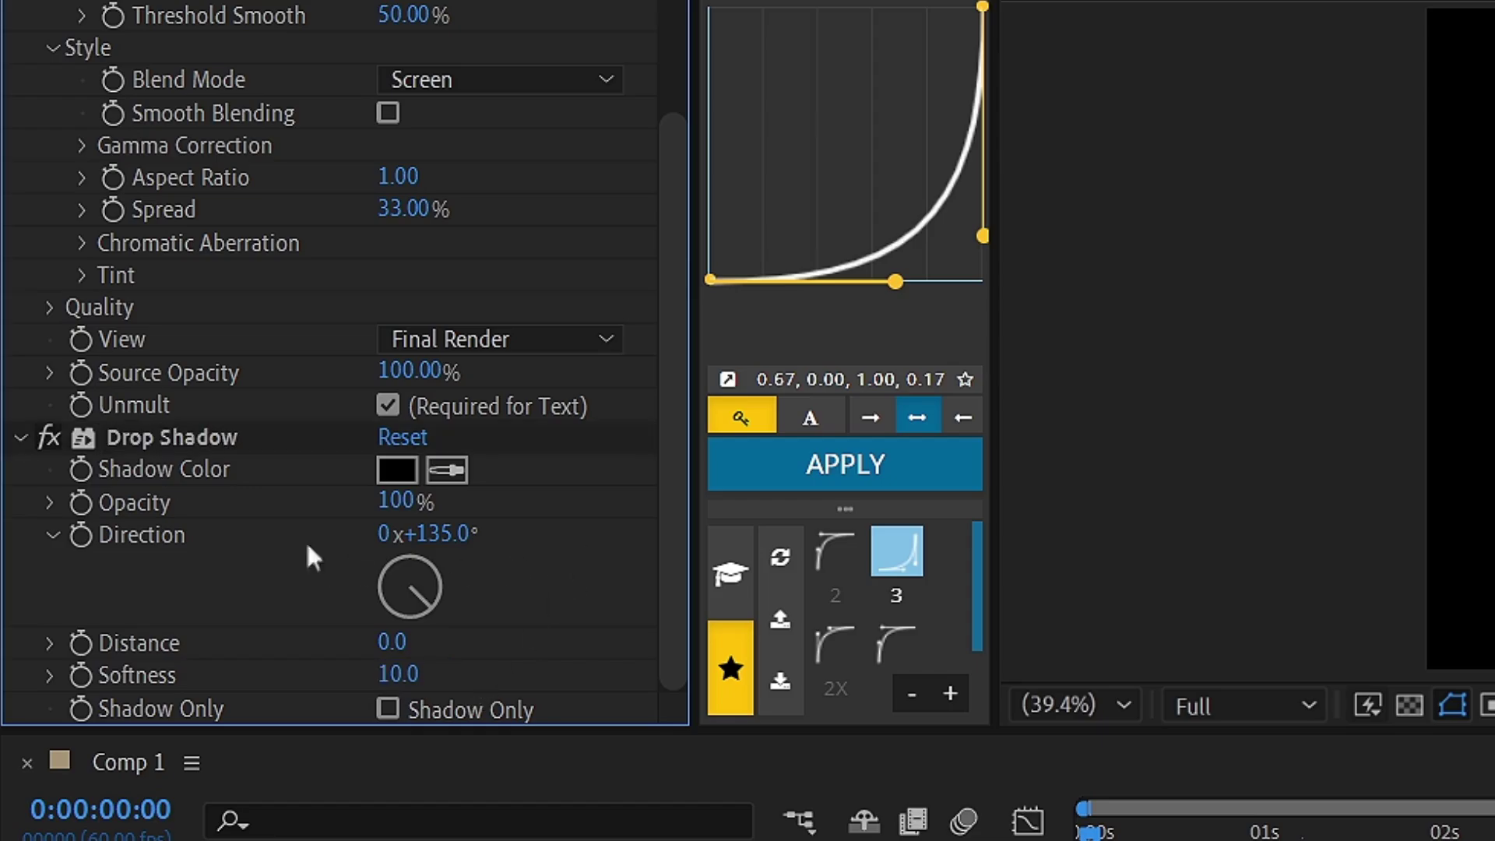
# Duplicate the Drop Shadow effect and change the softness of the copy
pyautogui.click(161, 448)
pyautogui.hotkey('ctrl', 'd')
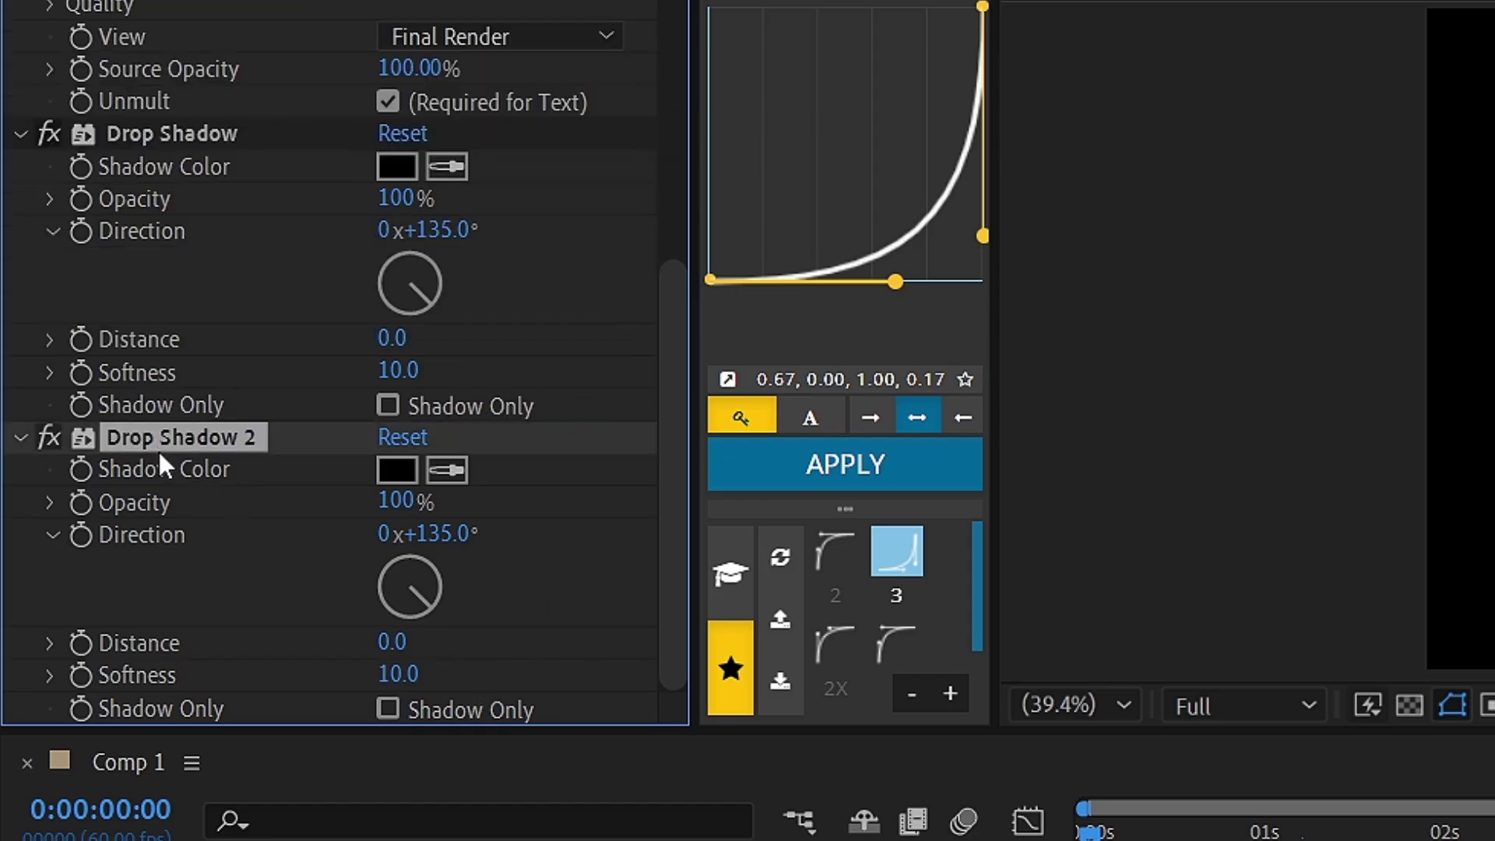
pyautogui.click(398, 679)
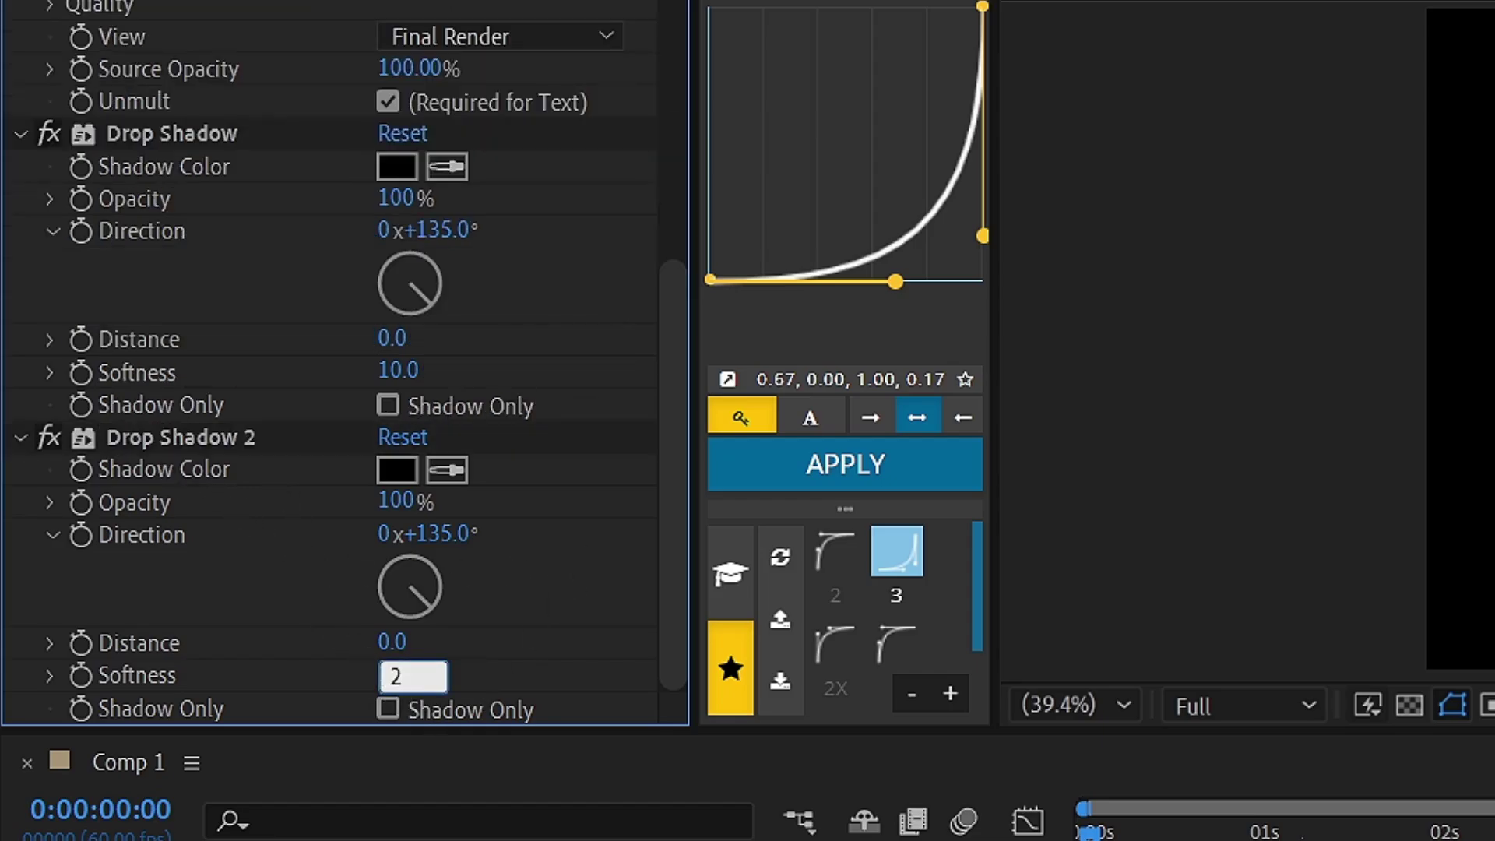
pyautogui.press('Return')
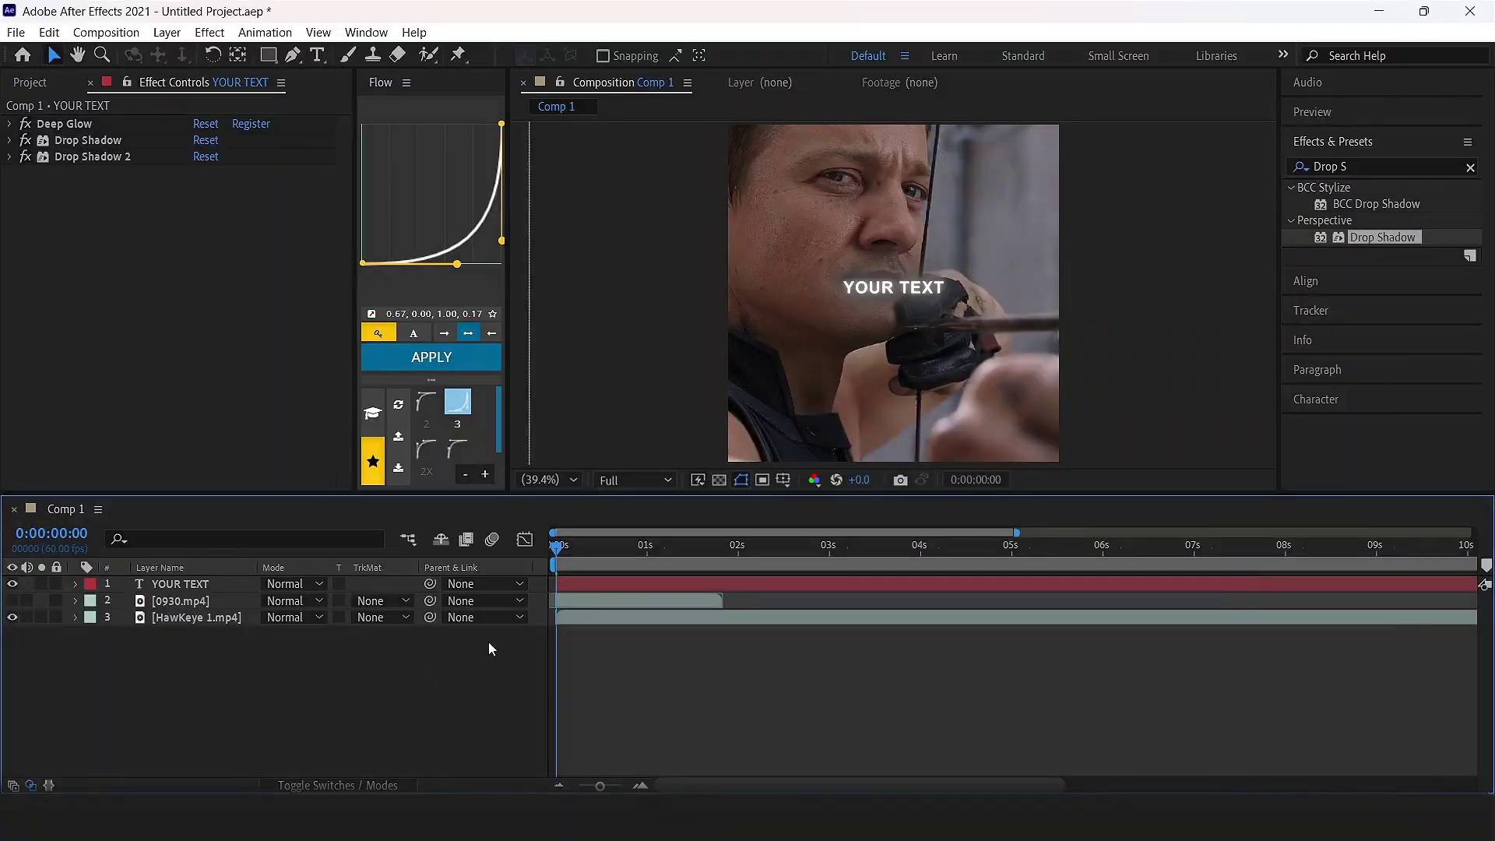
pyautogui.scroll(3, 838, 399)
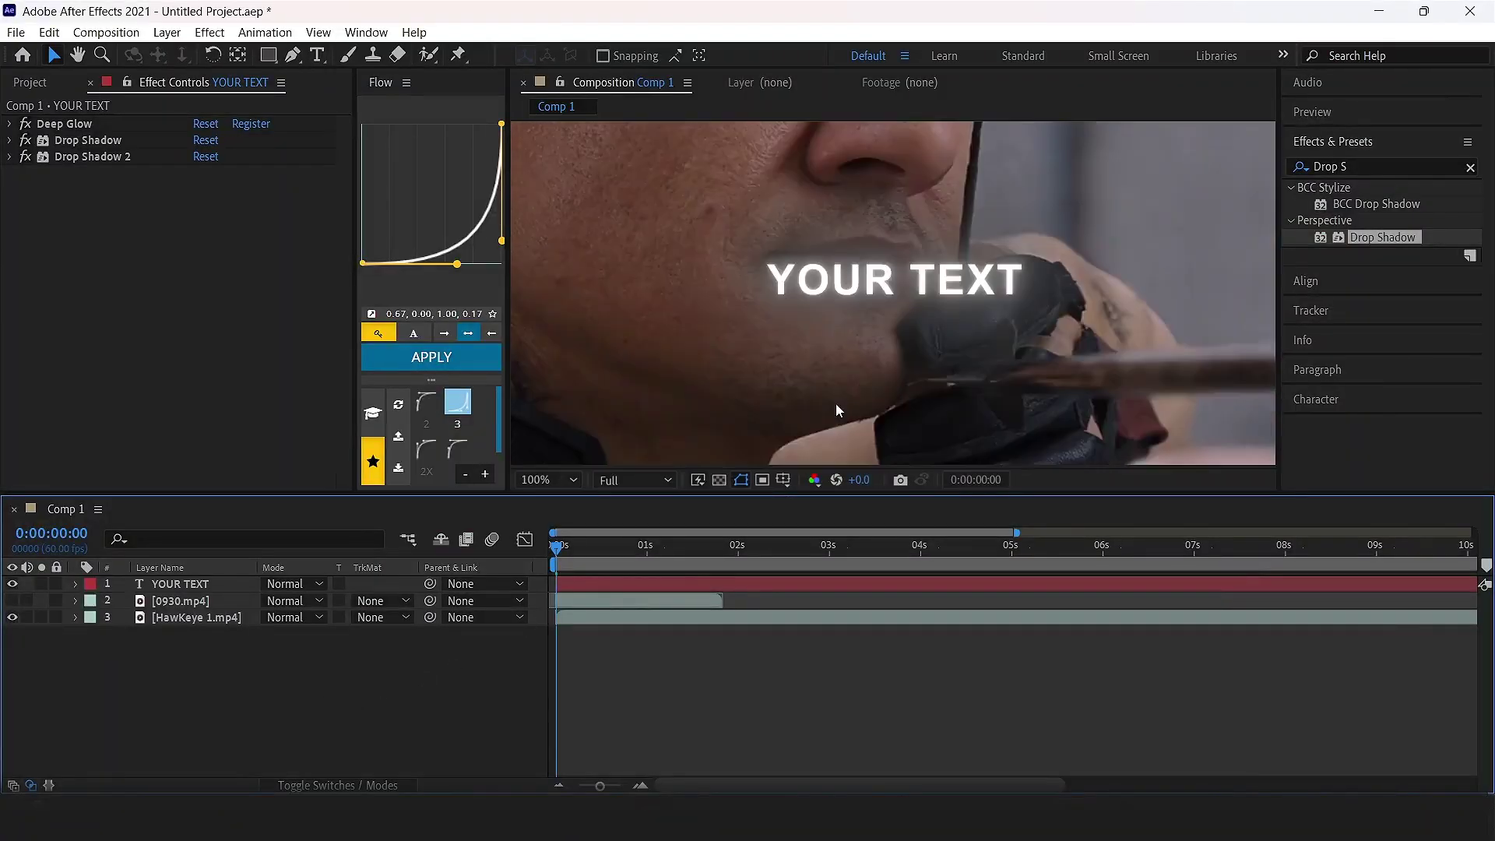
pyautogui.scroll(-2, 834, 404)
pyautogui.scroll(-1, 835, 408)
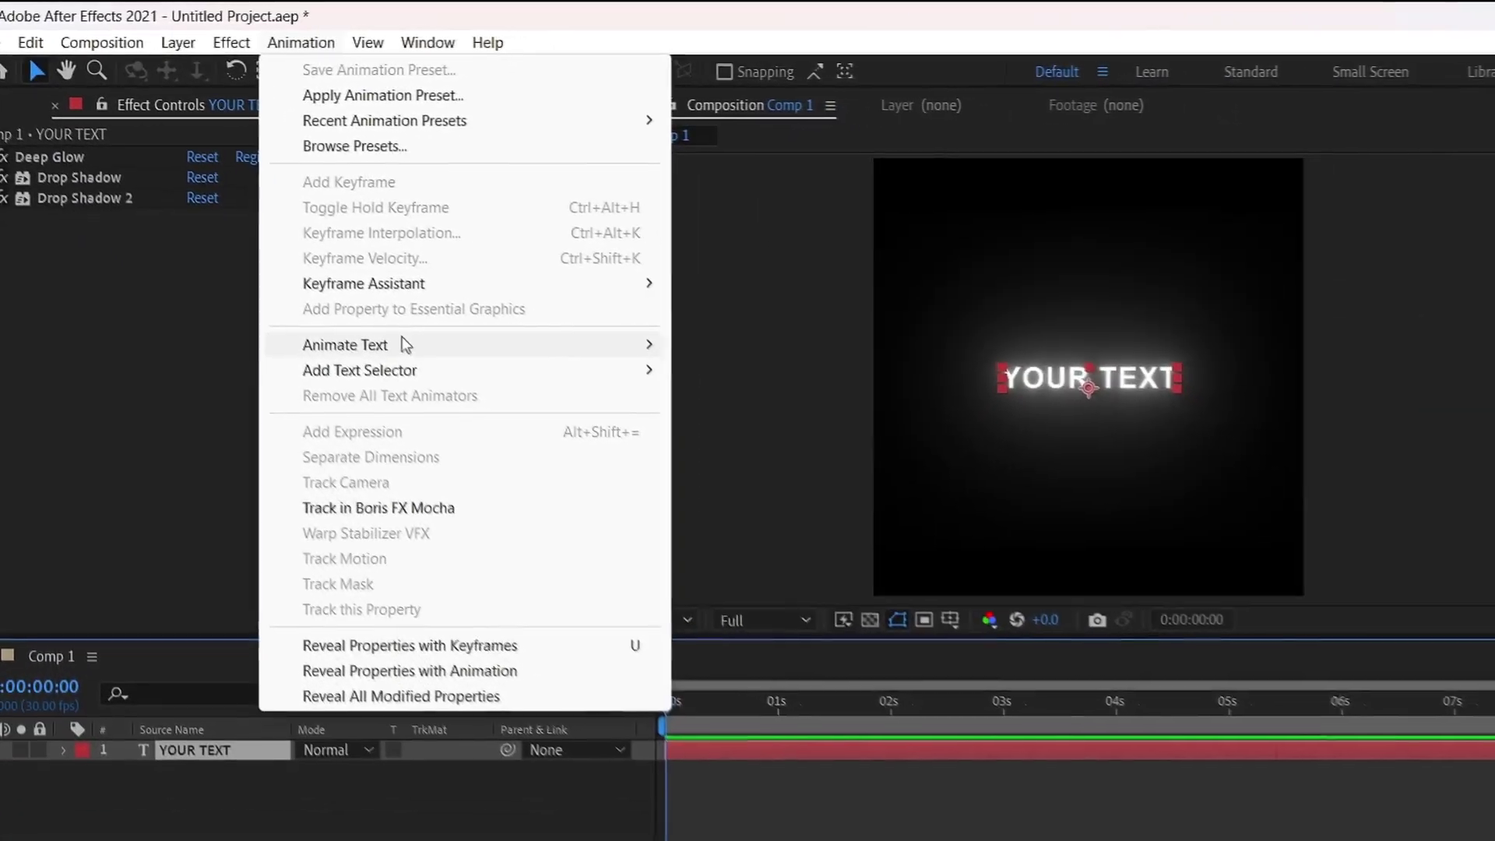
# Add a Tracking text animator to the YOUR TEXT layer and keyframe its Tracking Amount at 0 seconds
pyautogui.moveTo(591, 465)
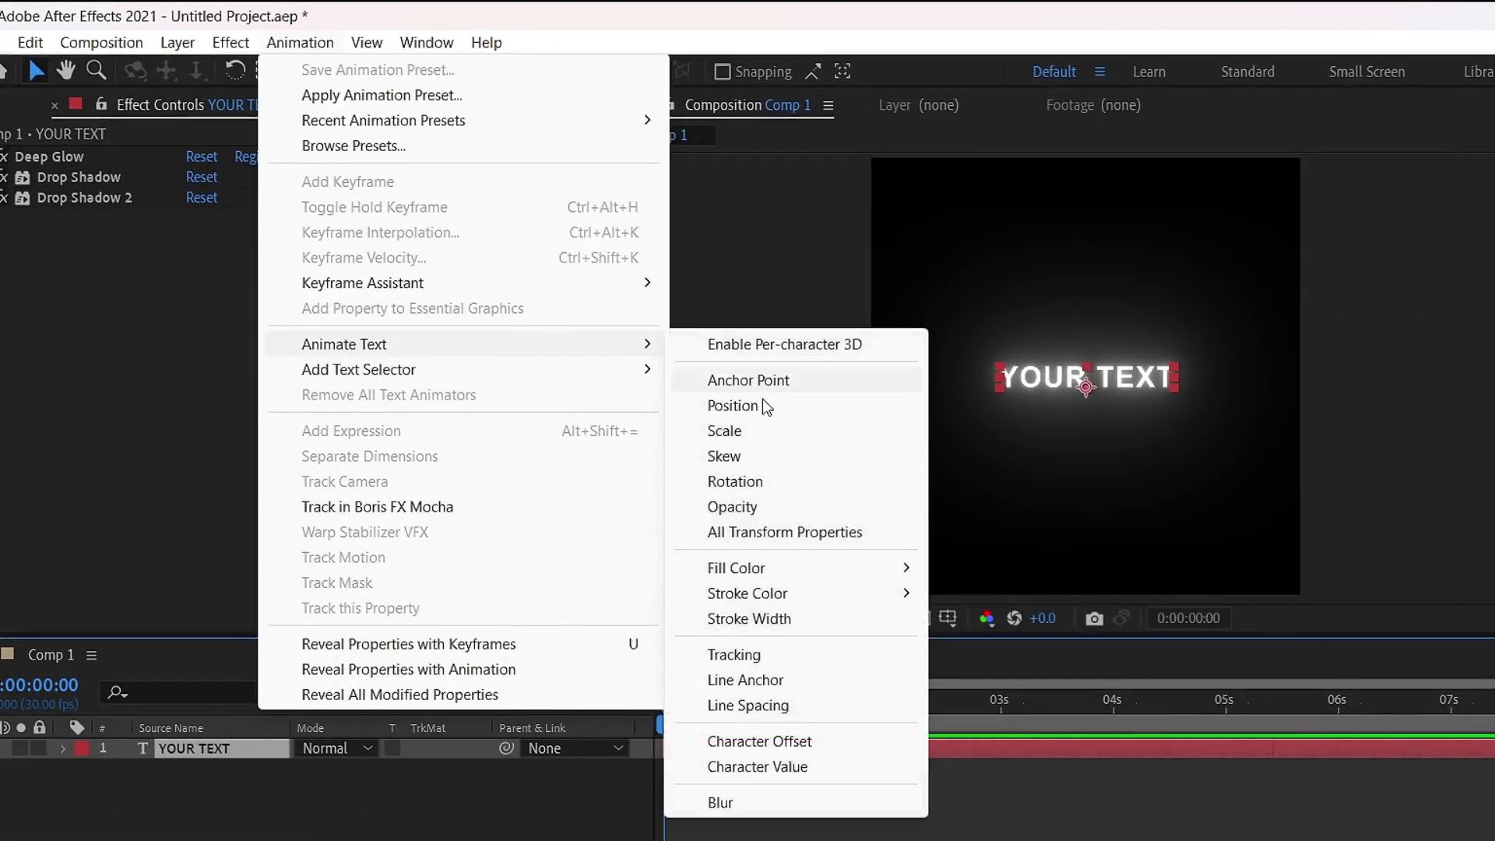
pyautogui.click(754, 657)
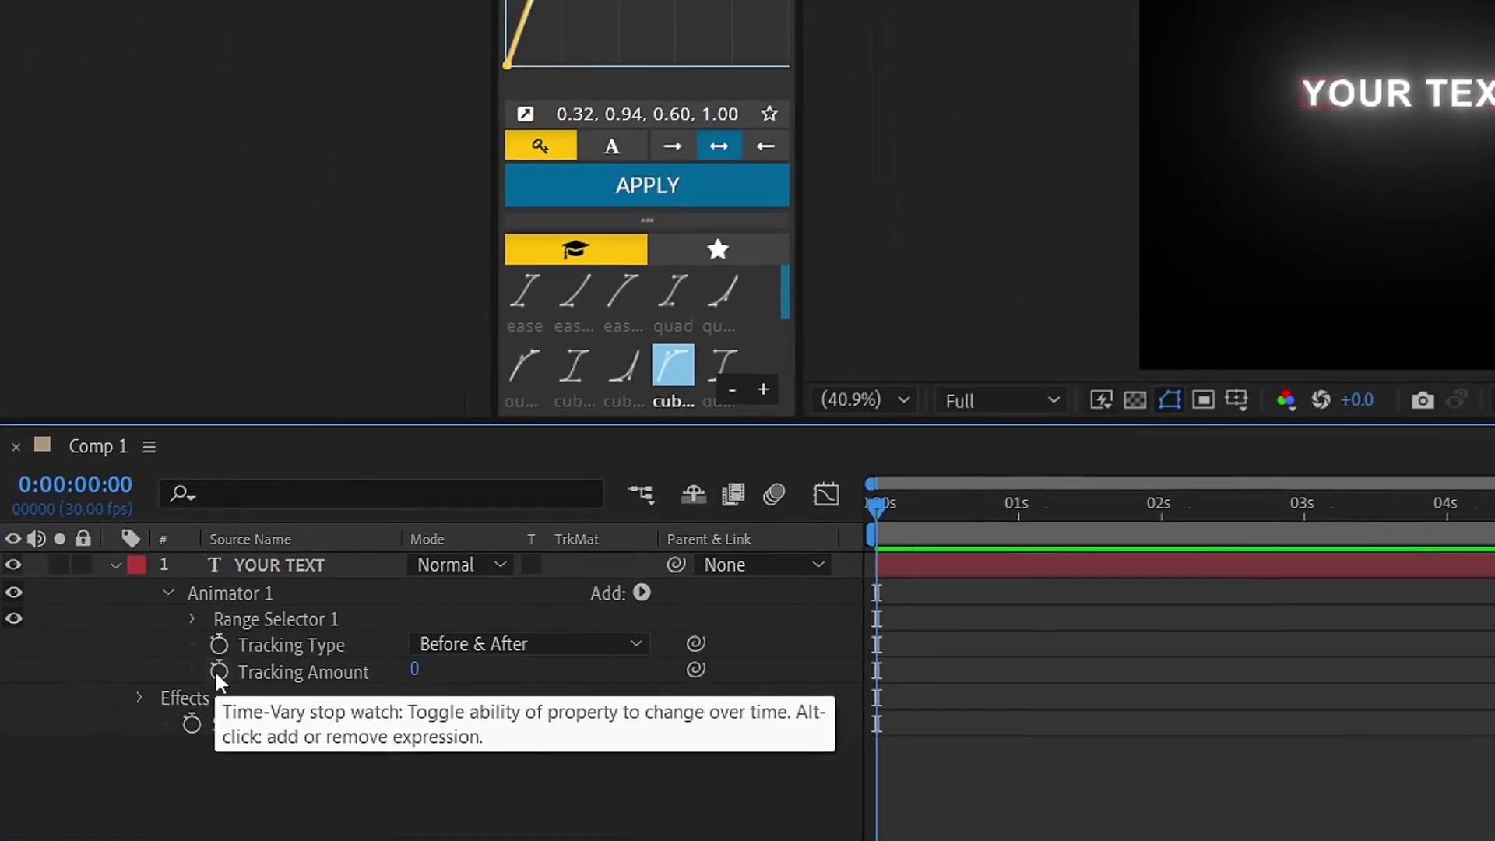
pyautogui.click(219, 670)
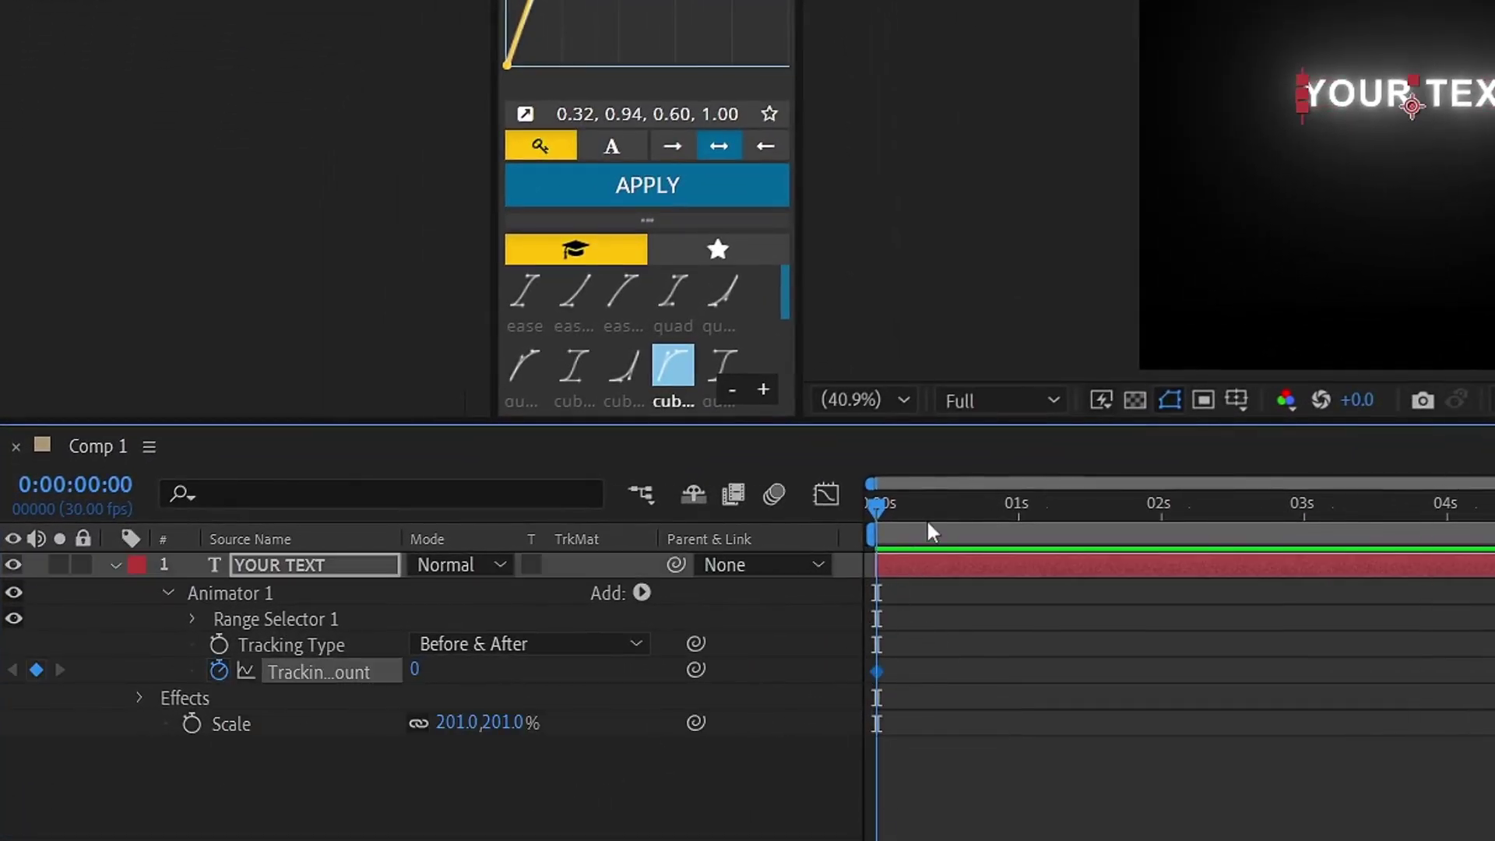
# Keyframe the Tracking Amount at 10 at the 2-second mark and preview the animation from the start
pyautogui.moveTo(926, 514); pyautogui.dragTo(1033, 652)
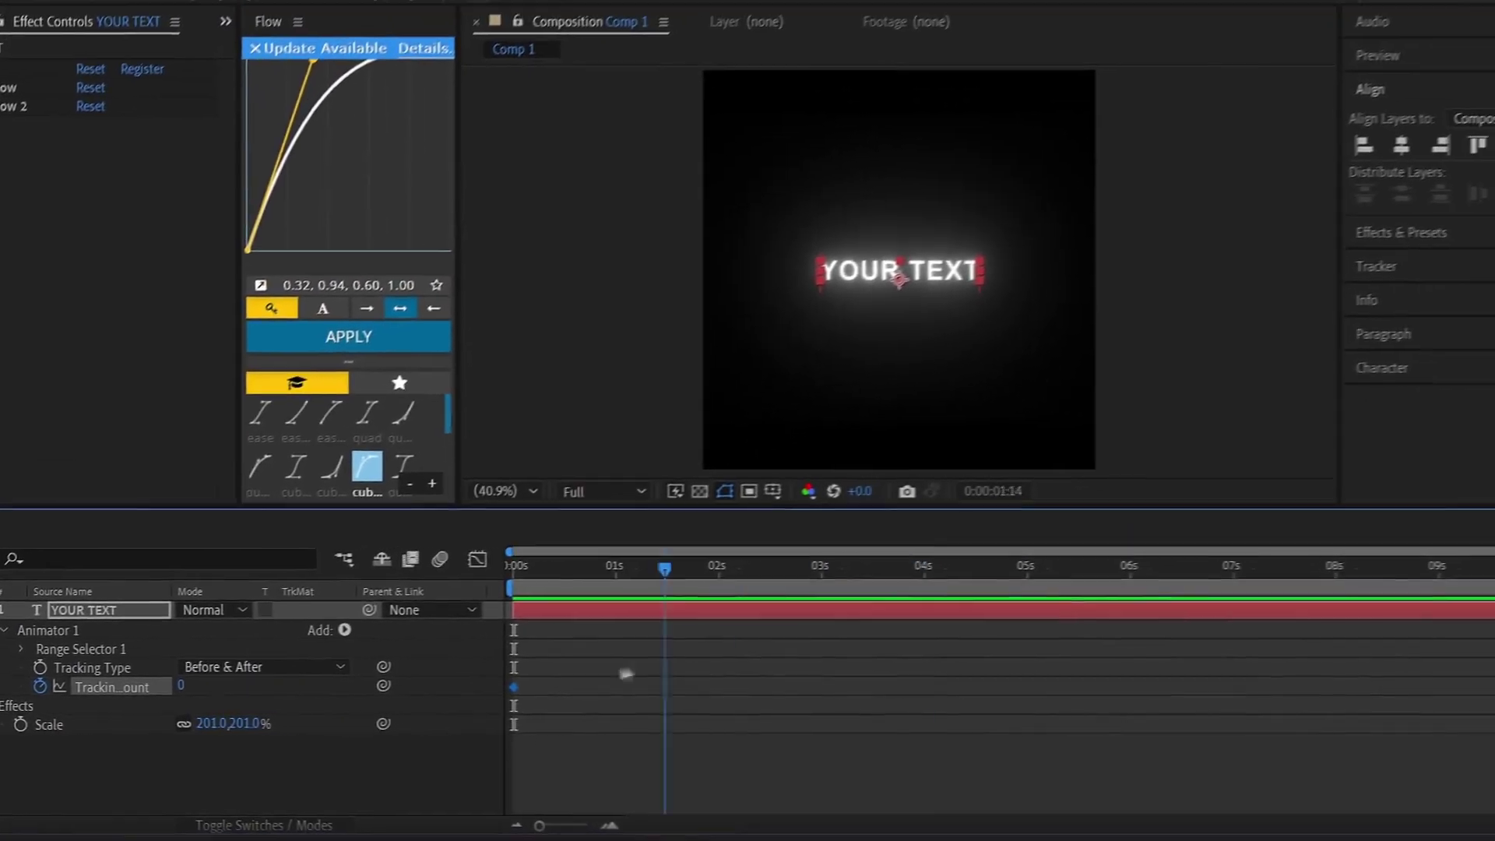
pyautogui.moveTo(626, 673); pyautogui.dragTo(718, 706)
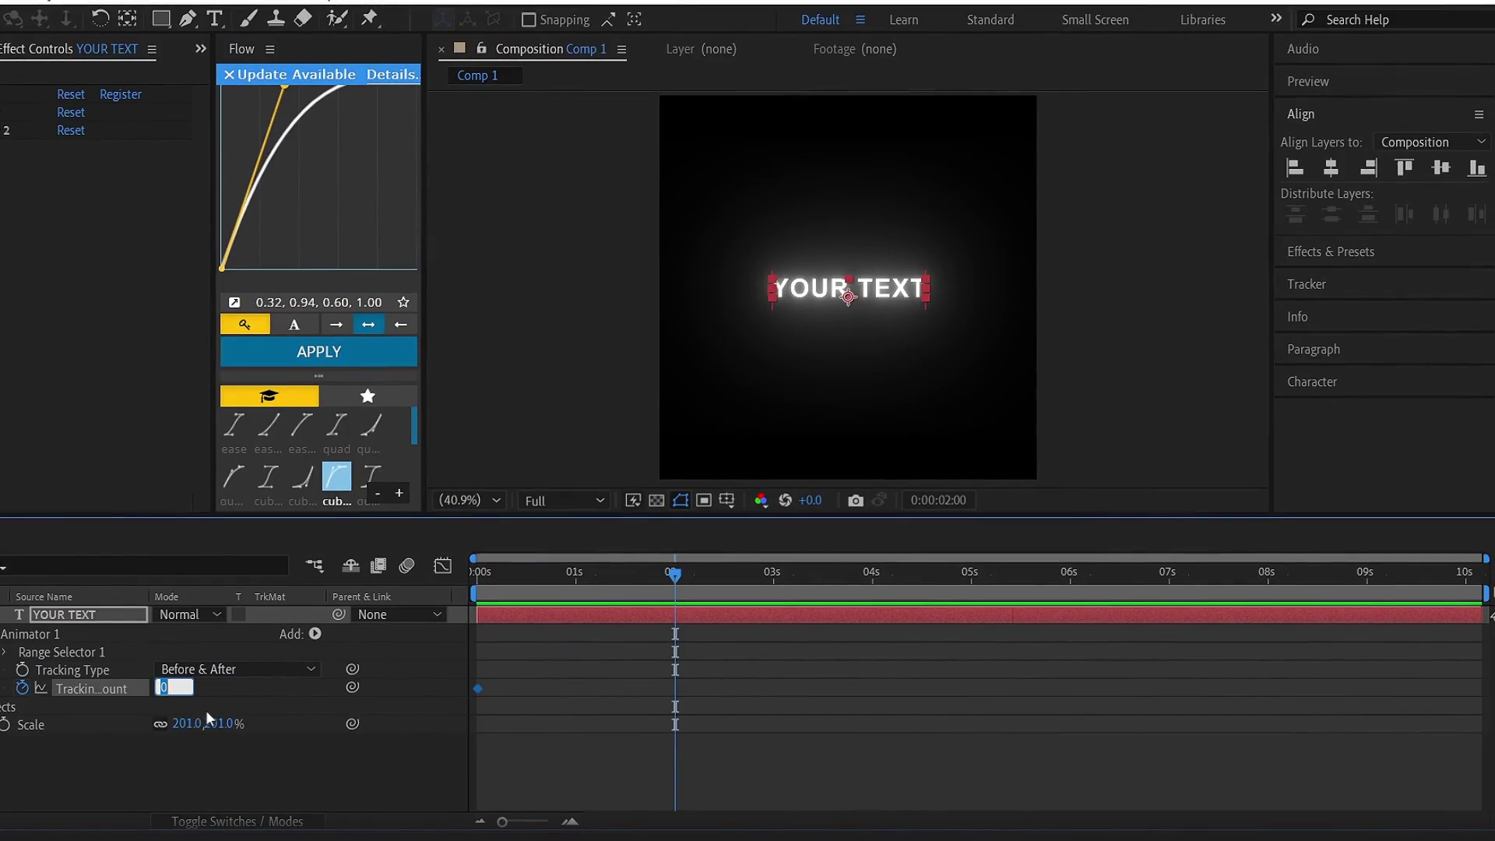
pyautogui.write('10')
pyautogui.press('Return')
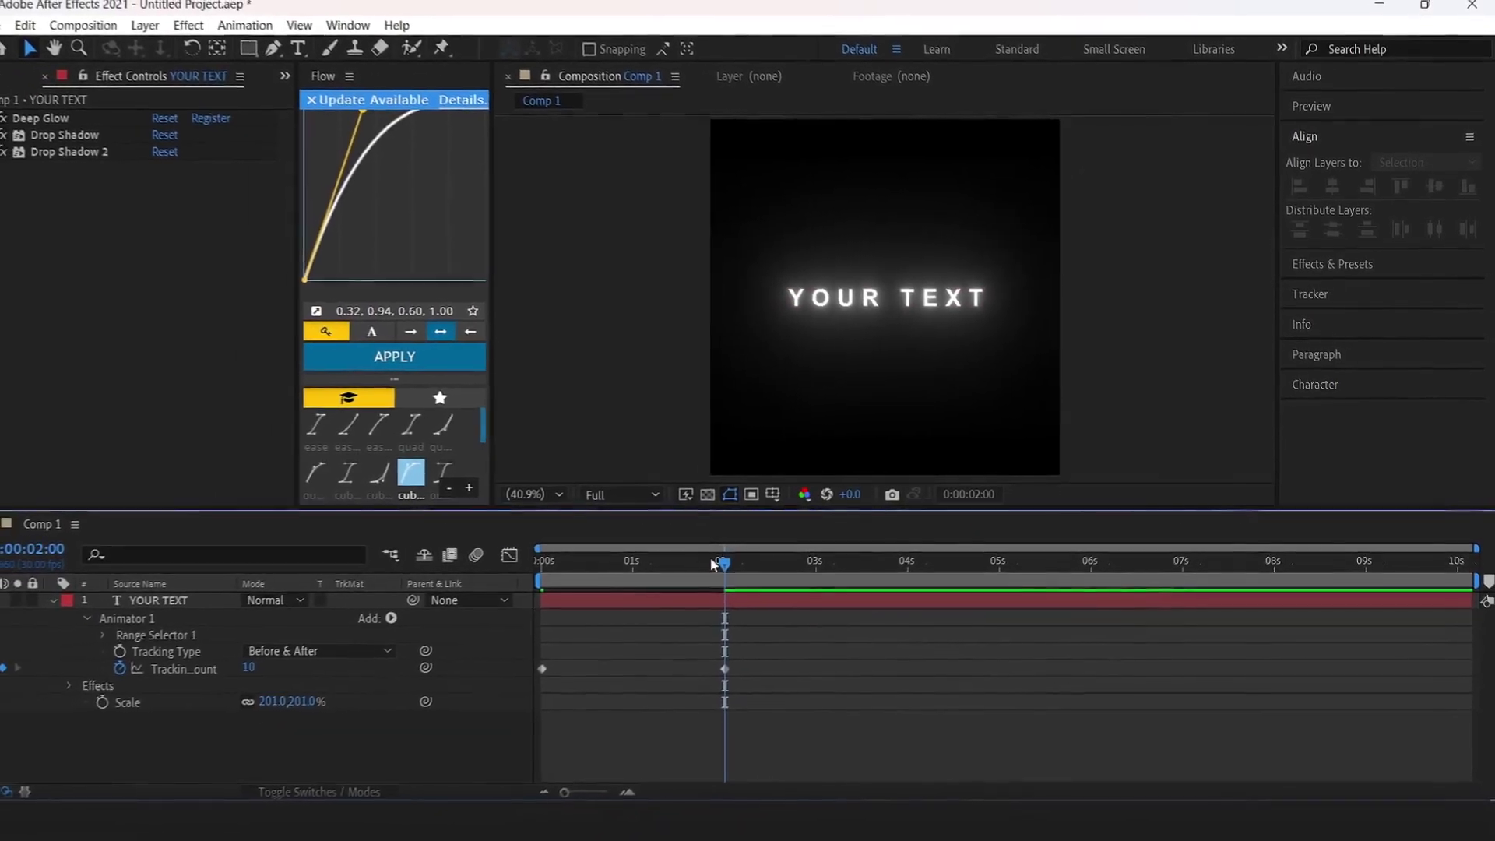
pyautogui.moveTo(711, 564); pyautogui.dragTo(442, 690)
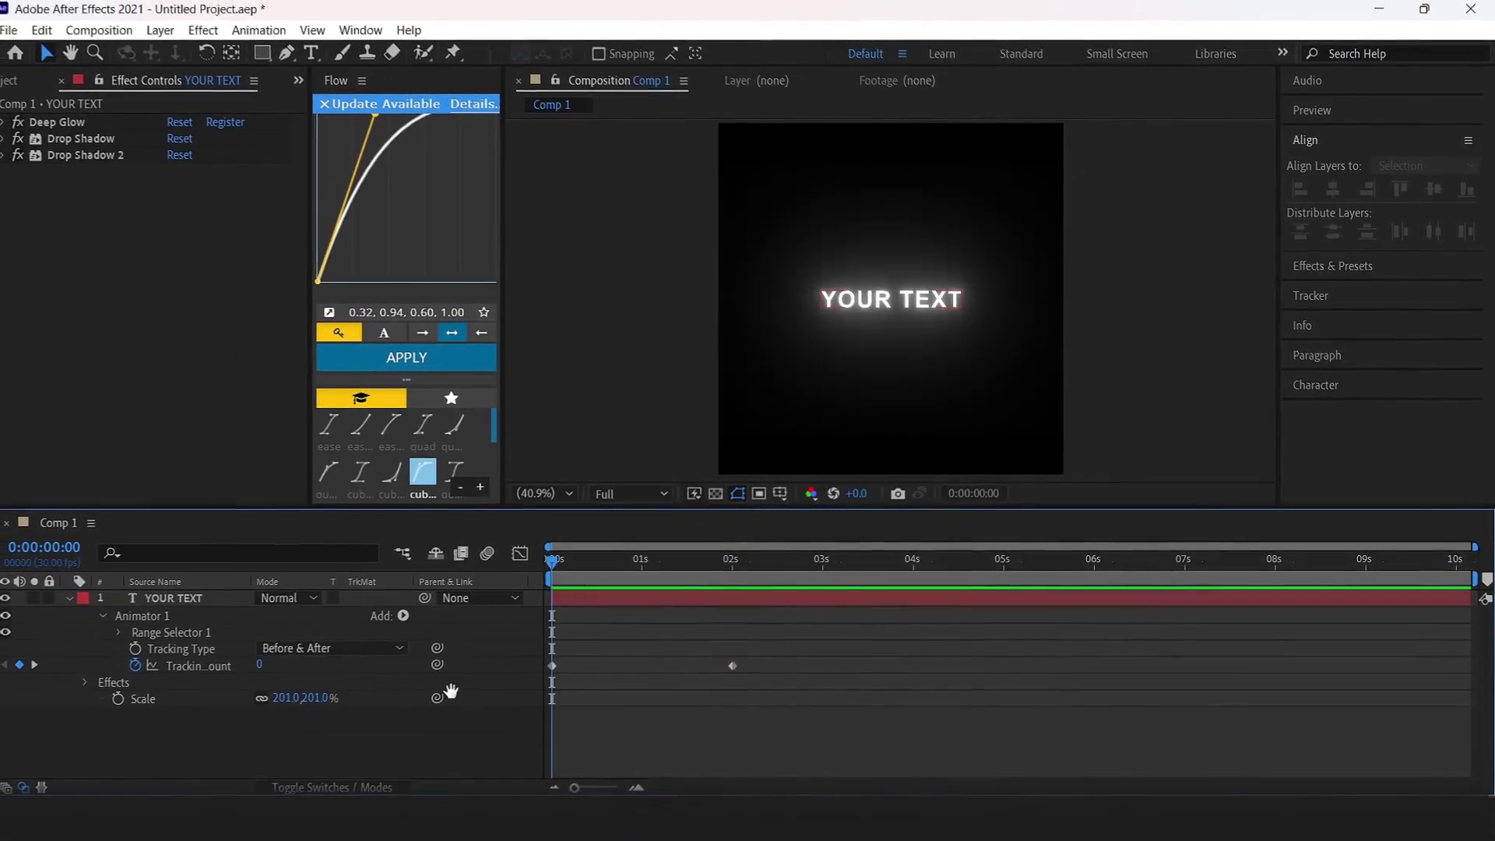
pyautogui.press('space')
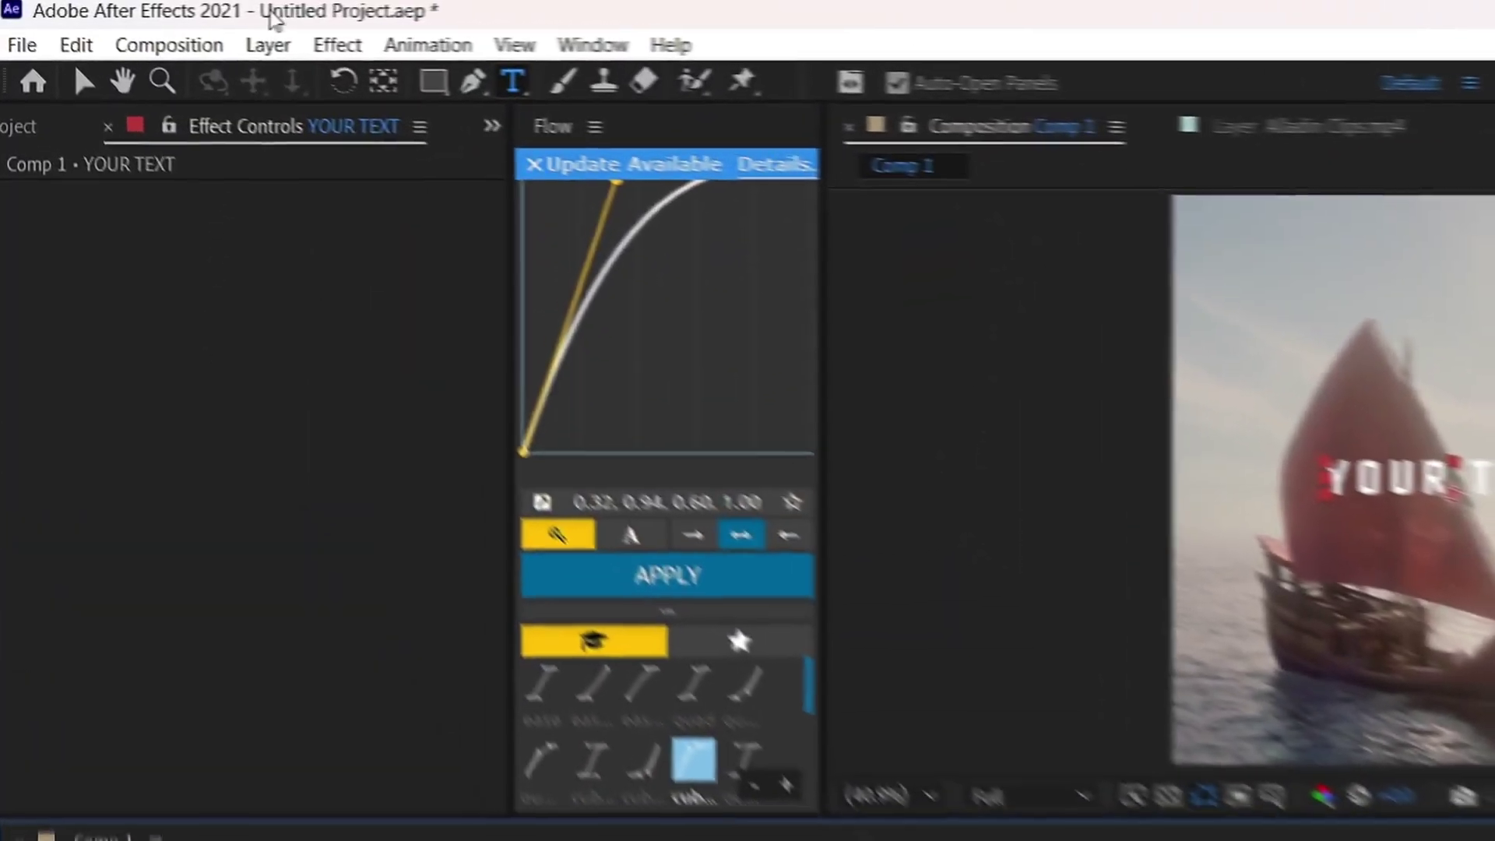
# Apply the Bevel and Emboss layer style to the YOUR TEXT layer and open its settings
pyautogui.click(269, 45)
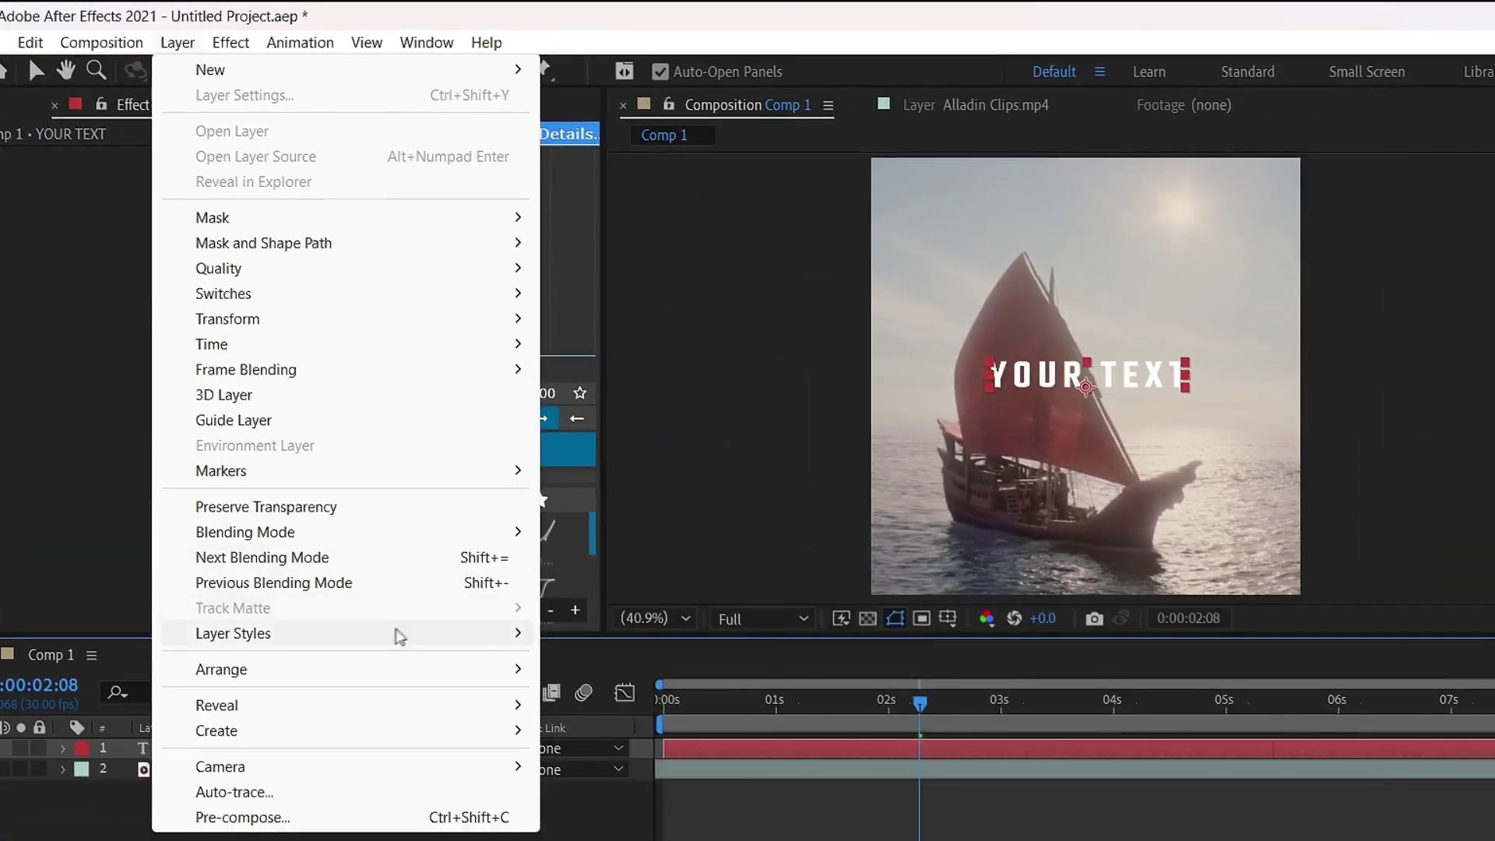
pyautogui.moveTo(520, 801)
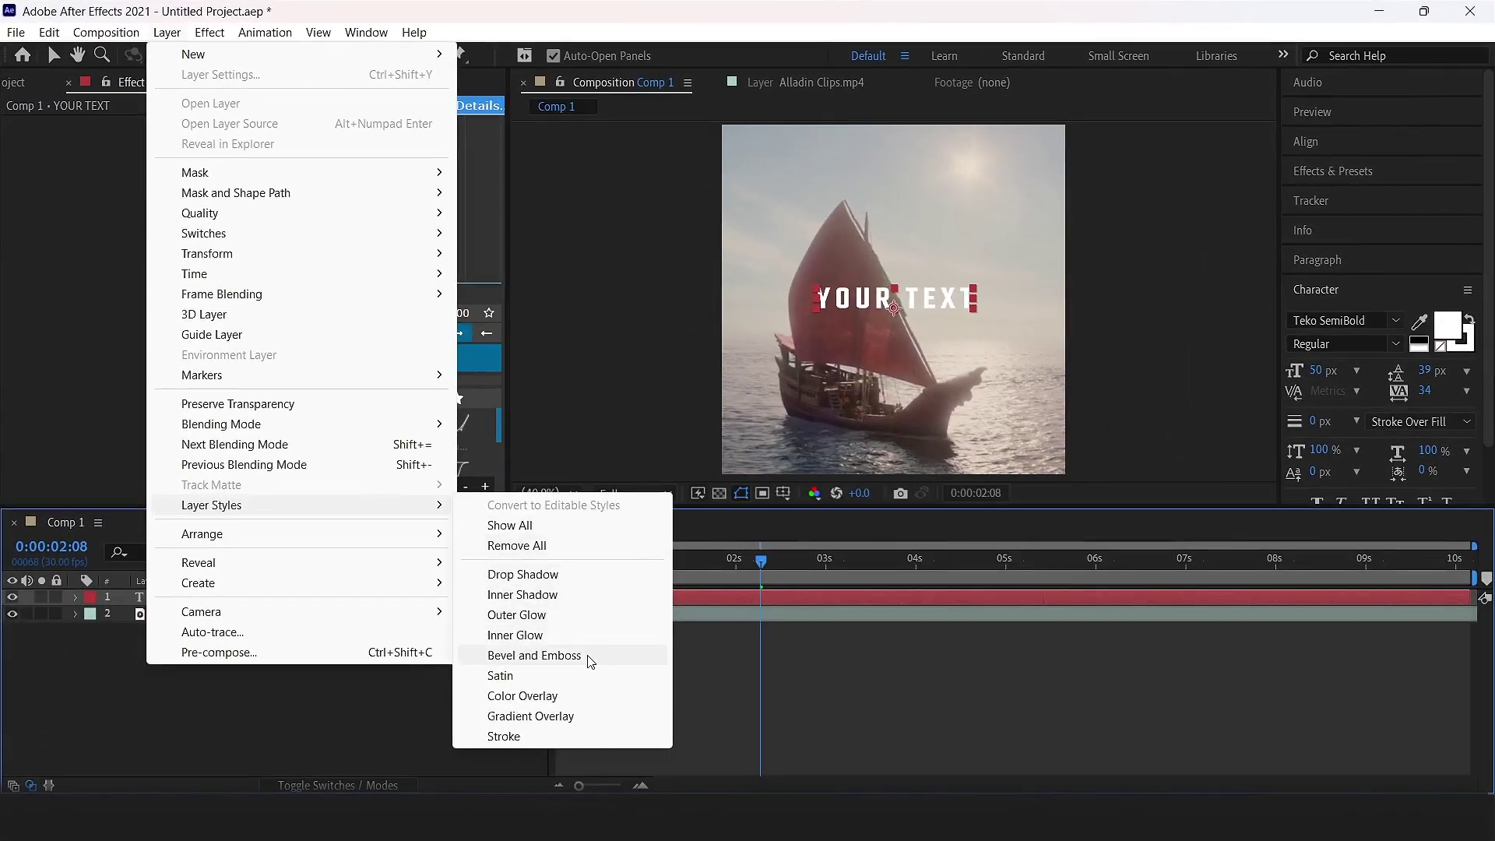
pyautogui.click(590, 661)
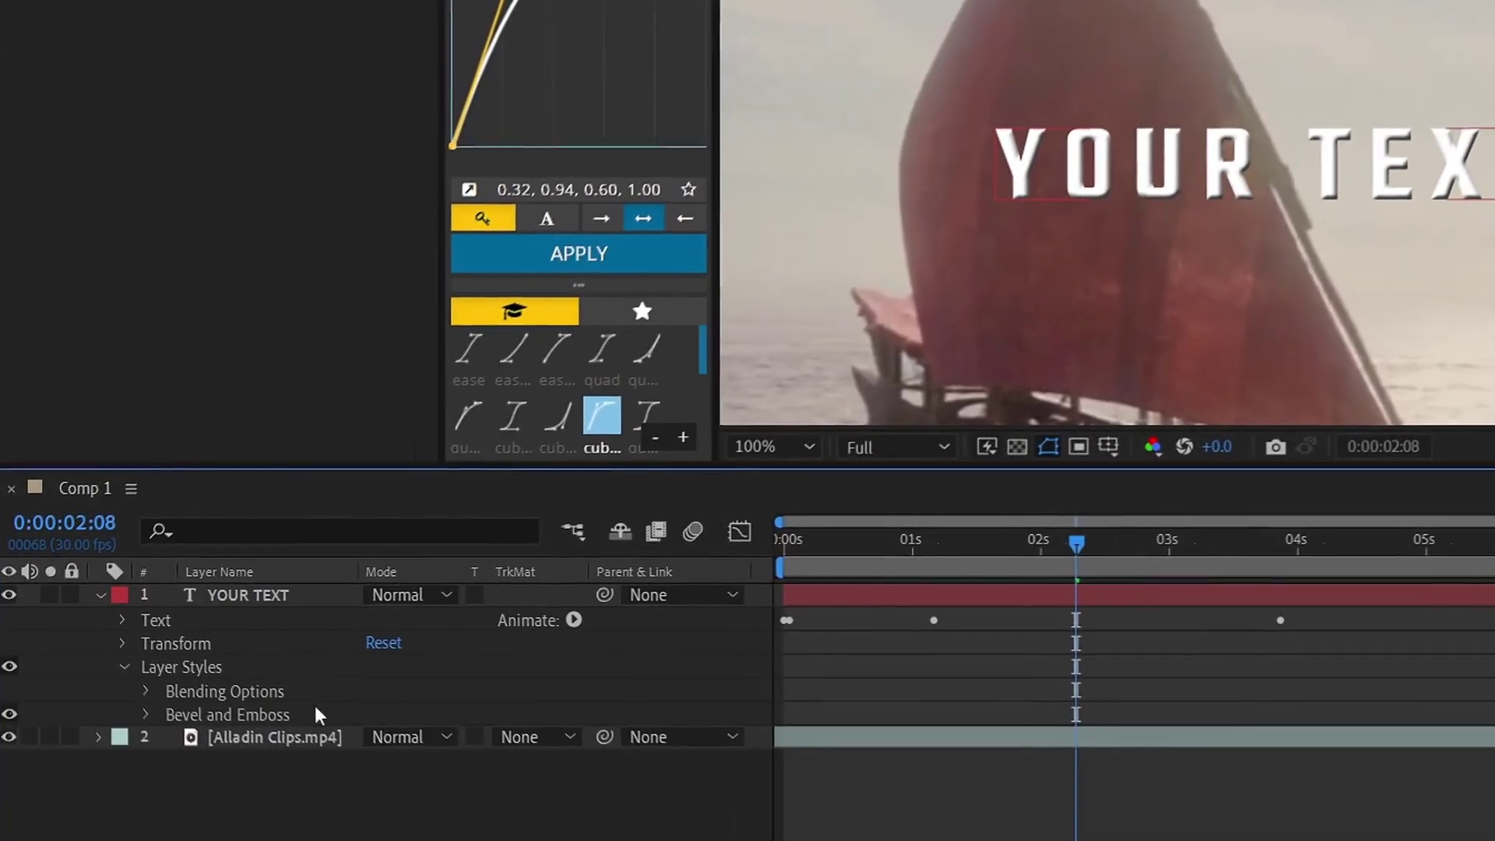
pyautogui.click(133, 703)
pyautogui.scroll(-5, 275, 711)
pyautogui.scroll(2, 430, 696)
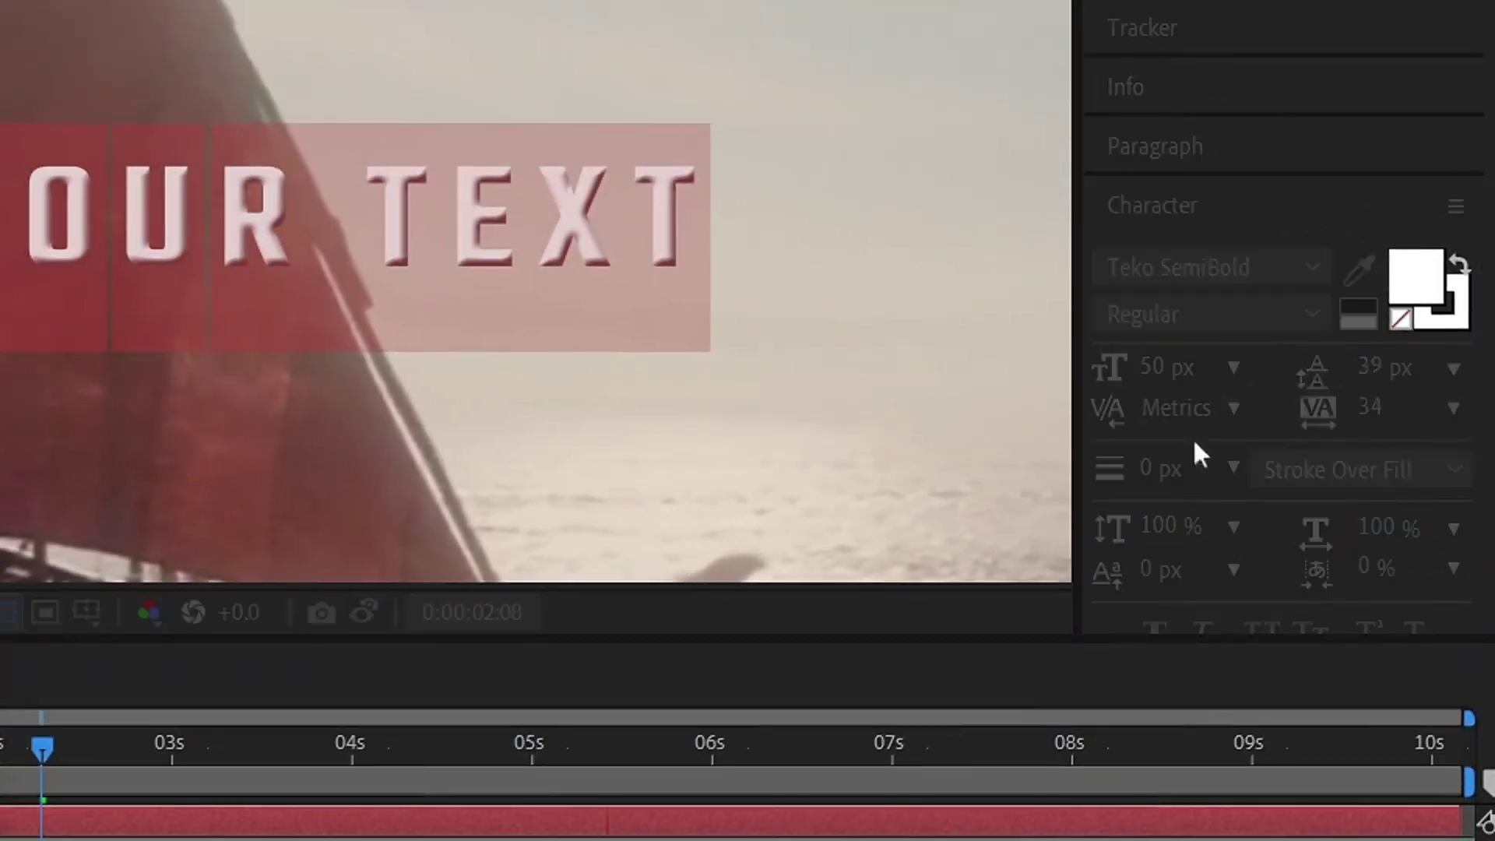
# Set the text's fill color to red, FF0000
pyautogui.click(1447, 324)
pyautogui.click(491, 520)
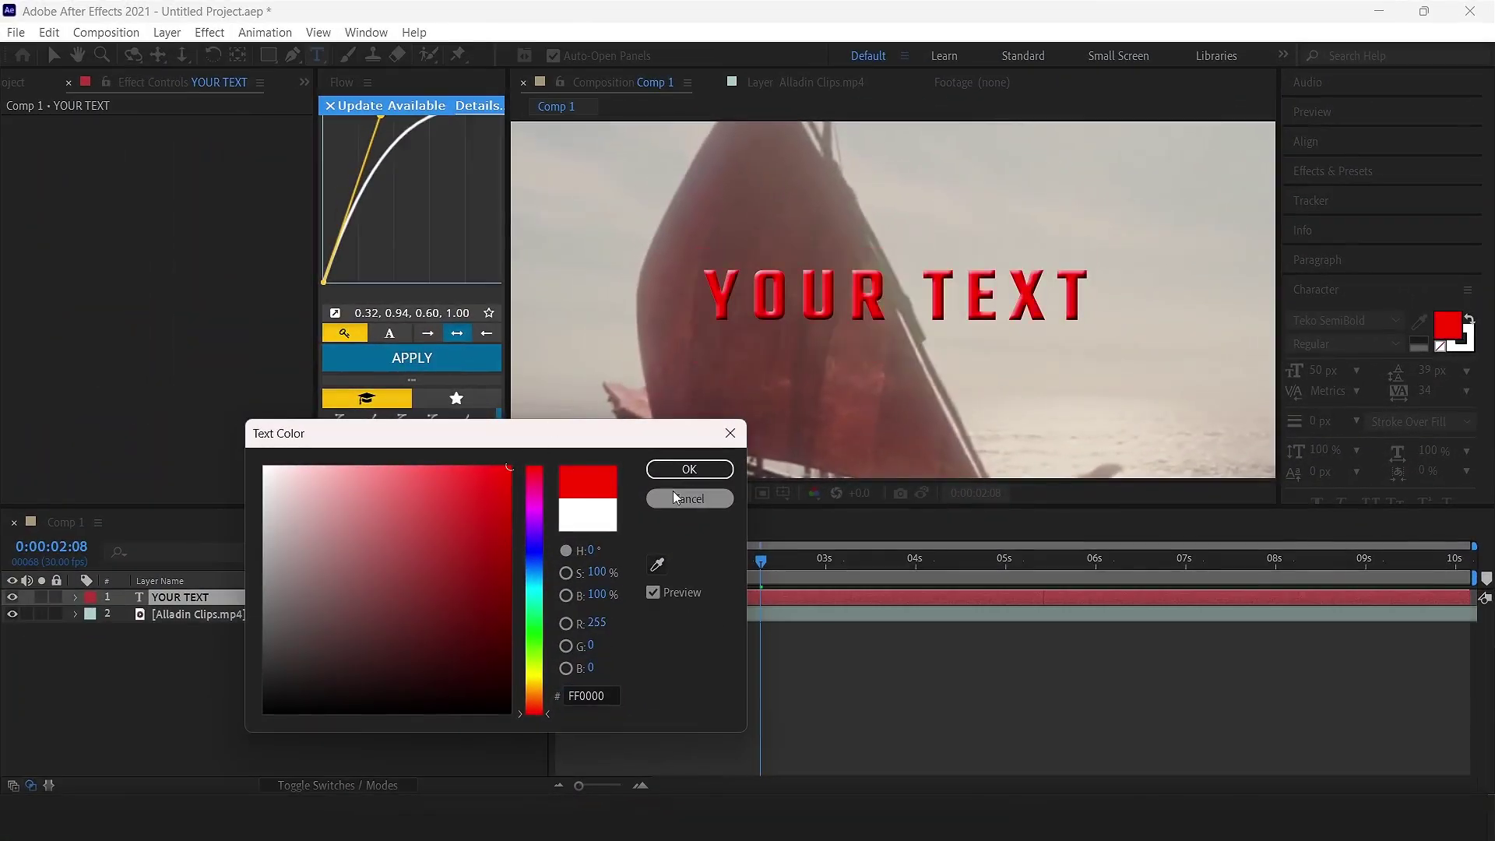
pyautogui.click(715, 475)
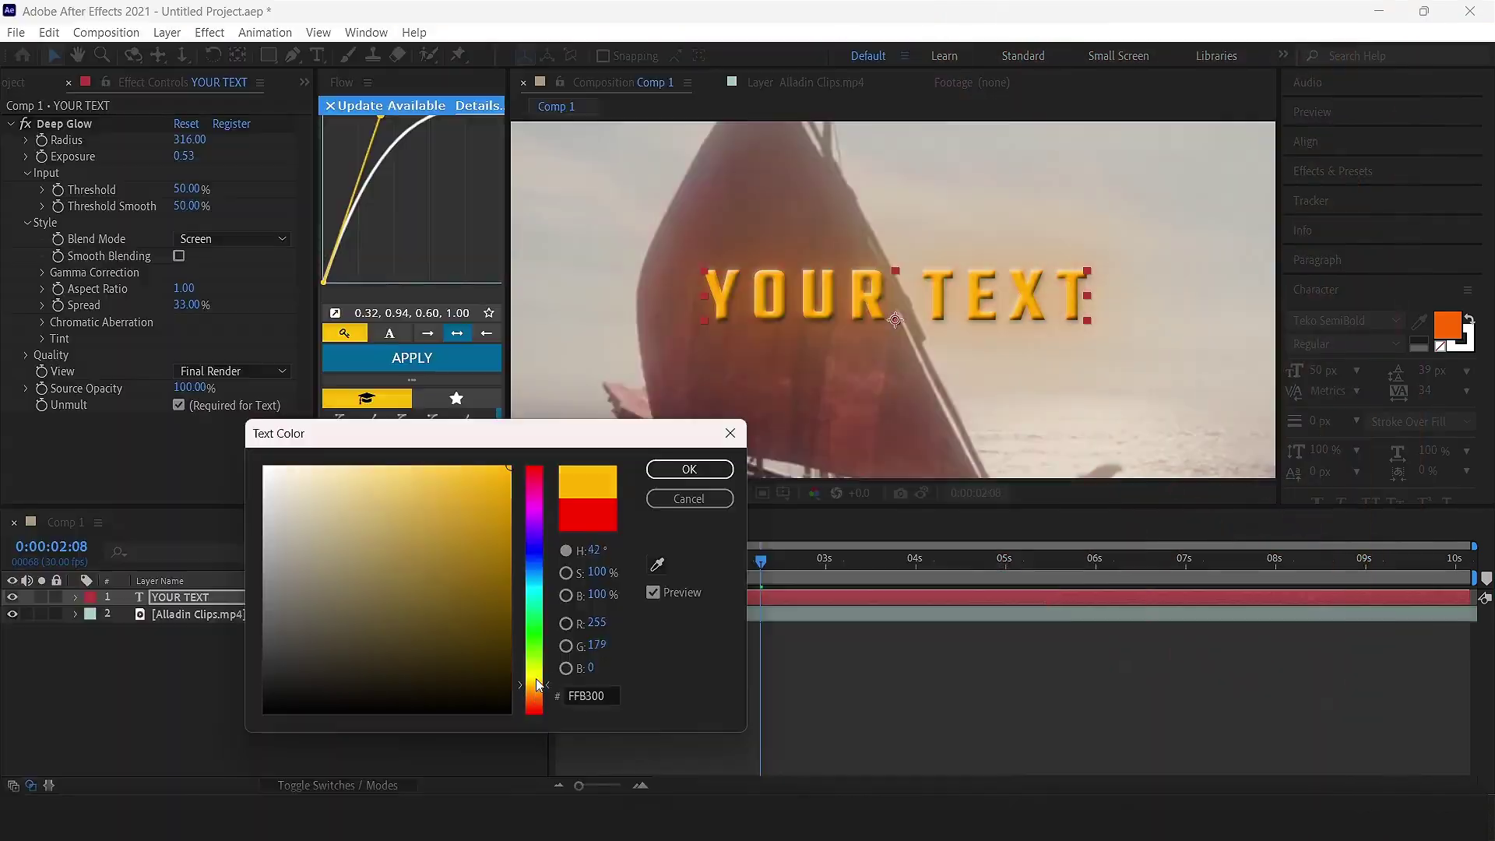
# Change the text's fill color to yellow
pyautogui.moveTo(537, 689); pyautogui.dragTo(537, 683)
pyautogui.click(682, 472)
pyautogui.click(730, 748)
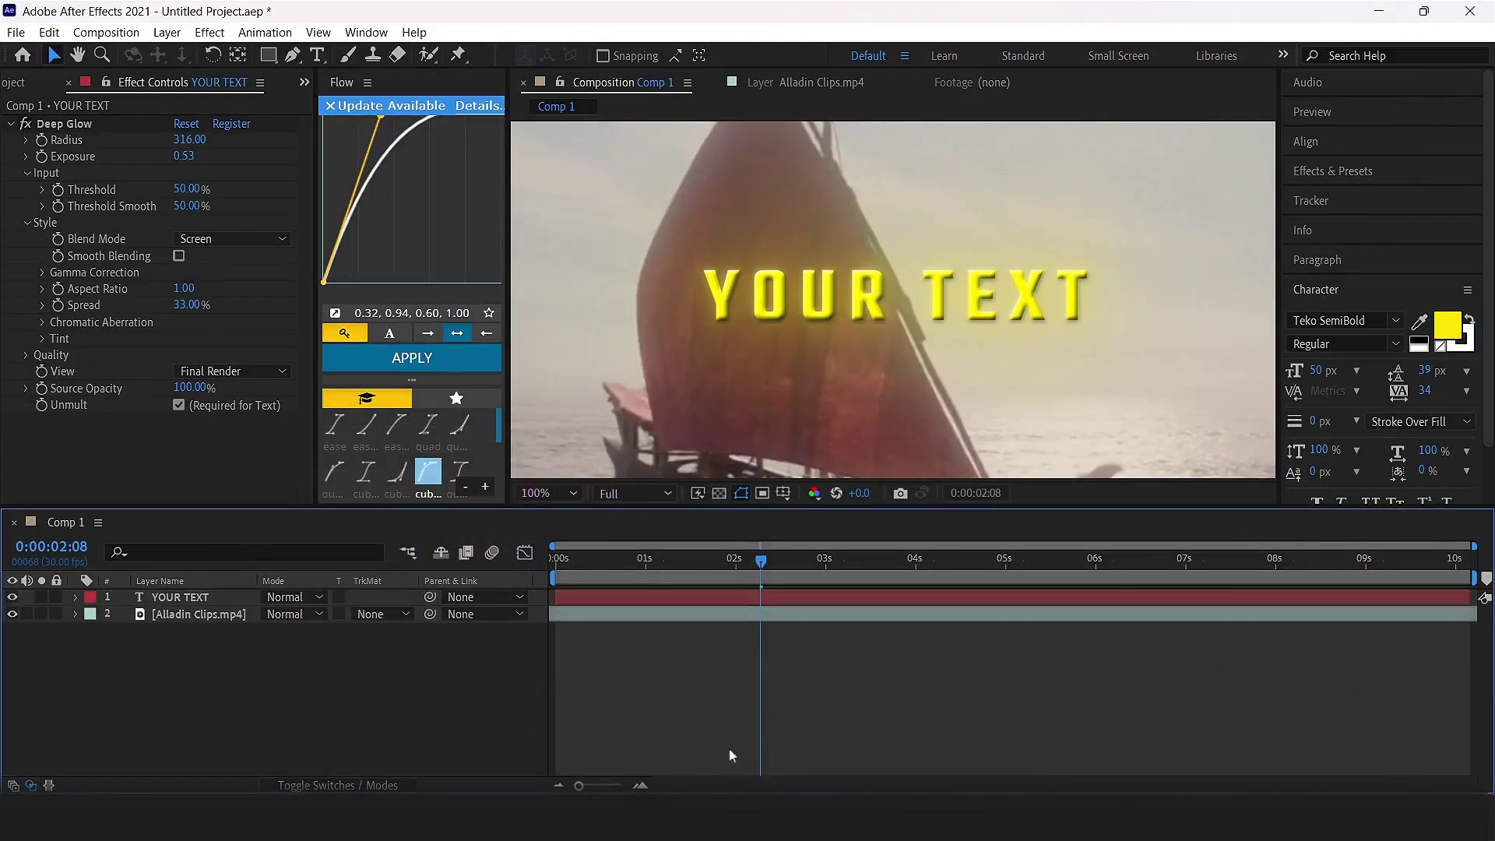
pyautogui.scroll(-1, 1013, 440)
pyautogui.scroll(-1, 1013, 440)
pyautogui.scroll(4, 1013, 440)
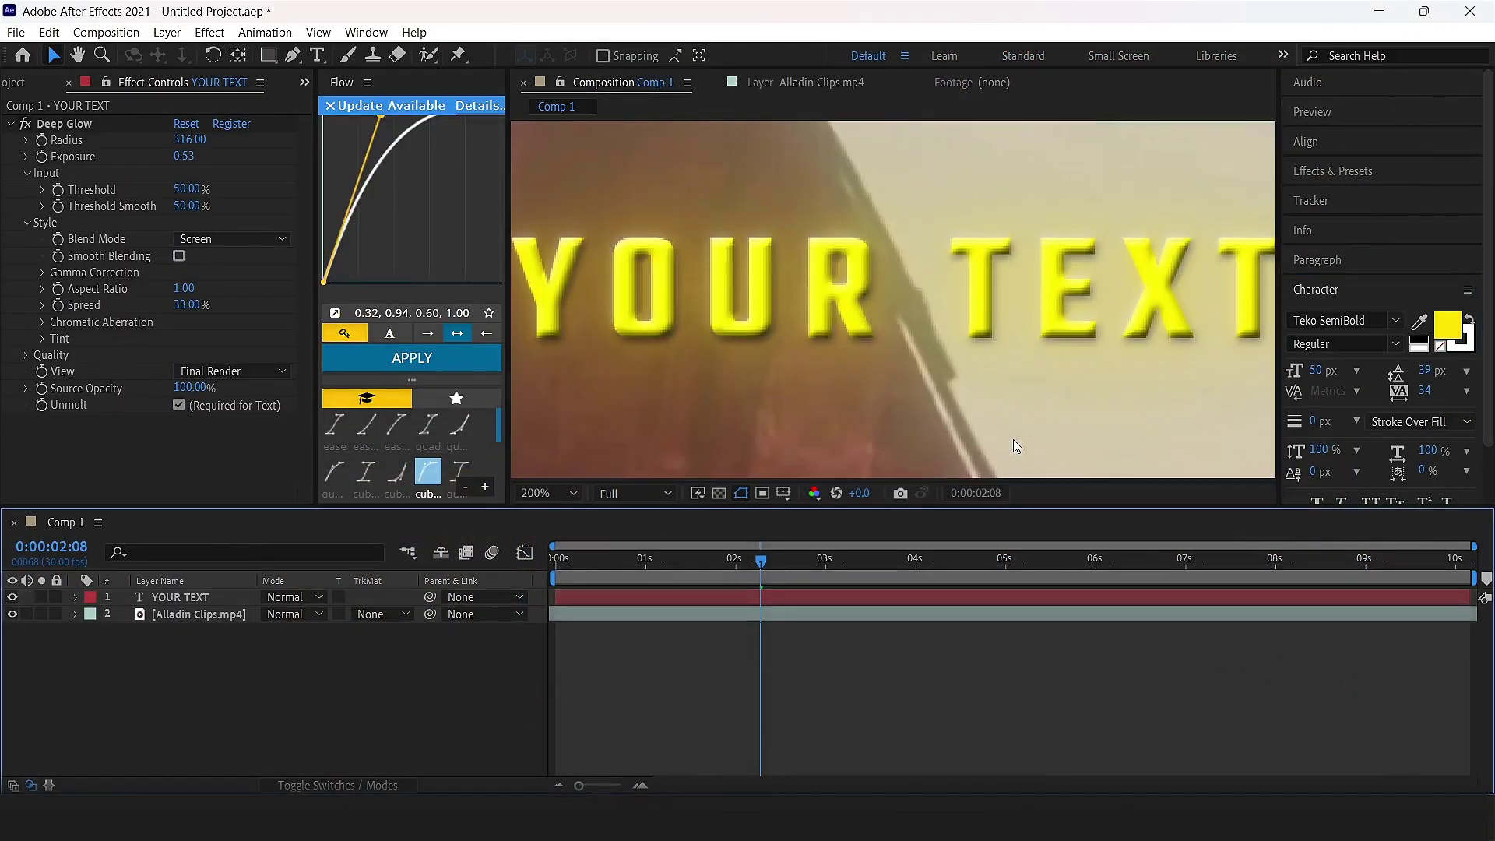
pyautogui.scroll(-1, 1013, 440)
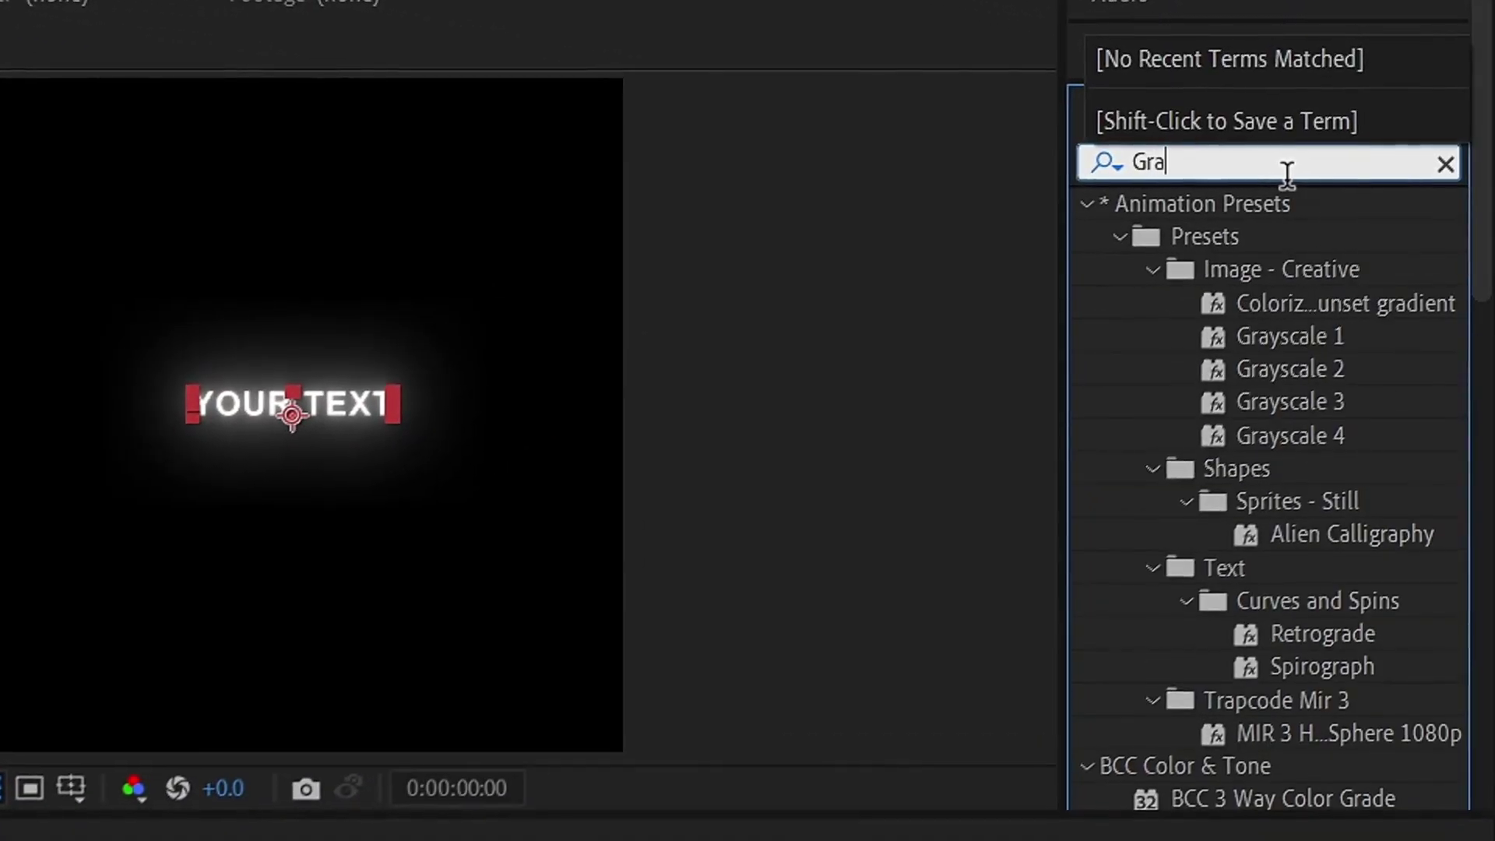
# Apply the Gradient Ramp effect to the YOUR TEXT layer and move it above Deep Glow in the effect order
pyautogui.moveTo(1315, 578); pyautogui.dragTo(754, 579)
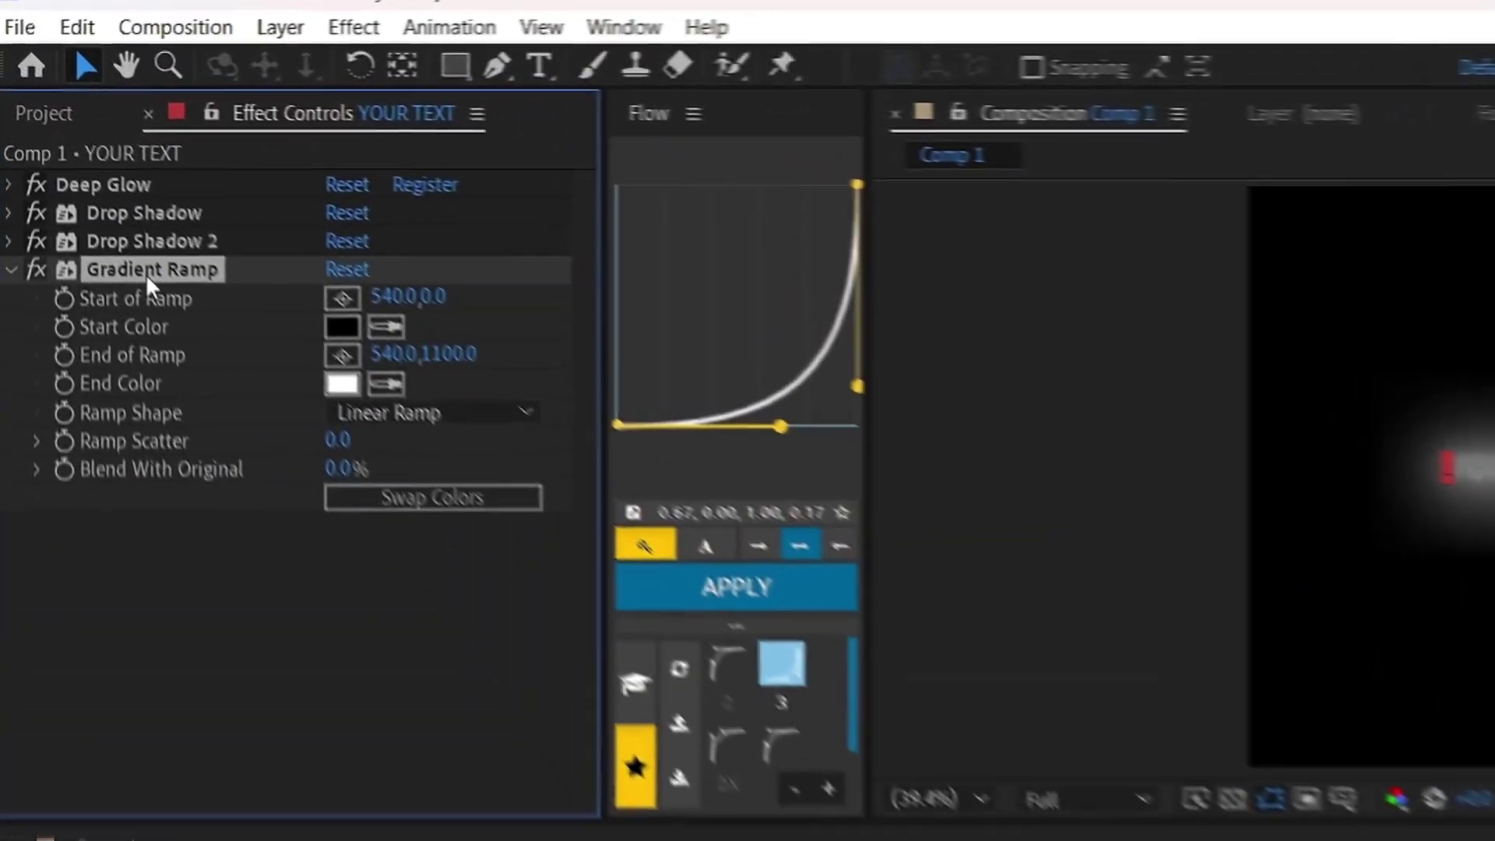
pyautogui.moveTo(86, 174); pyautogui.dragTo(82, 112)
pyautogui.moveTo(148, 198); pyautogui.dragTo(148, 195)
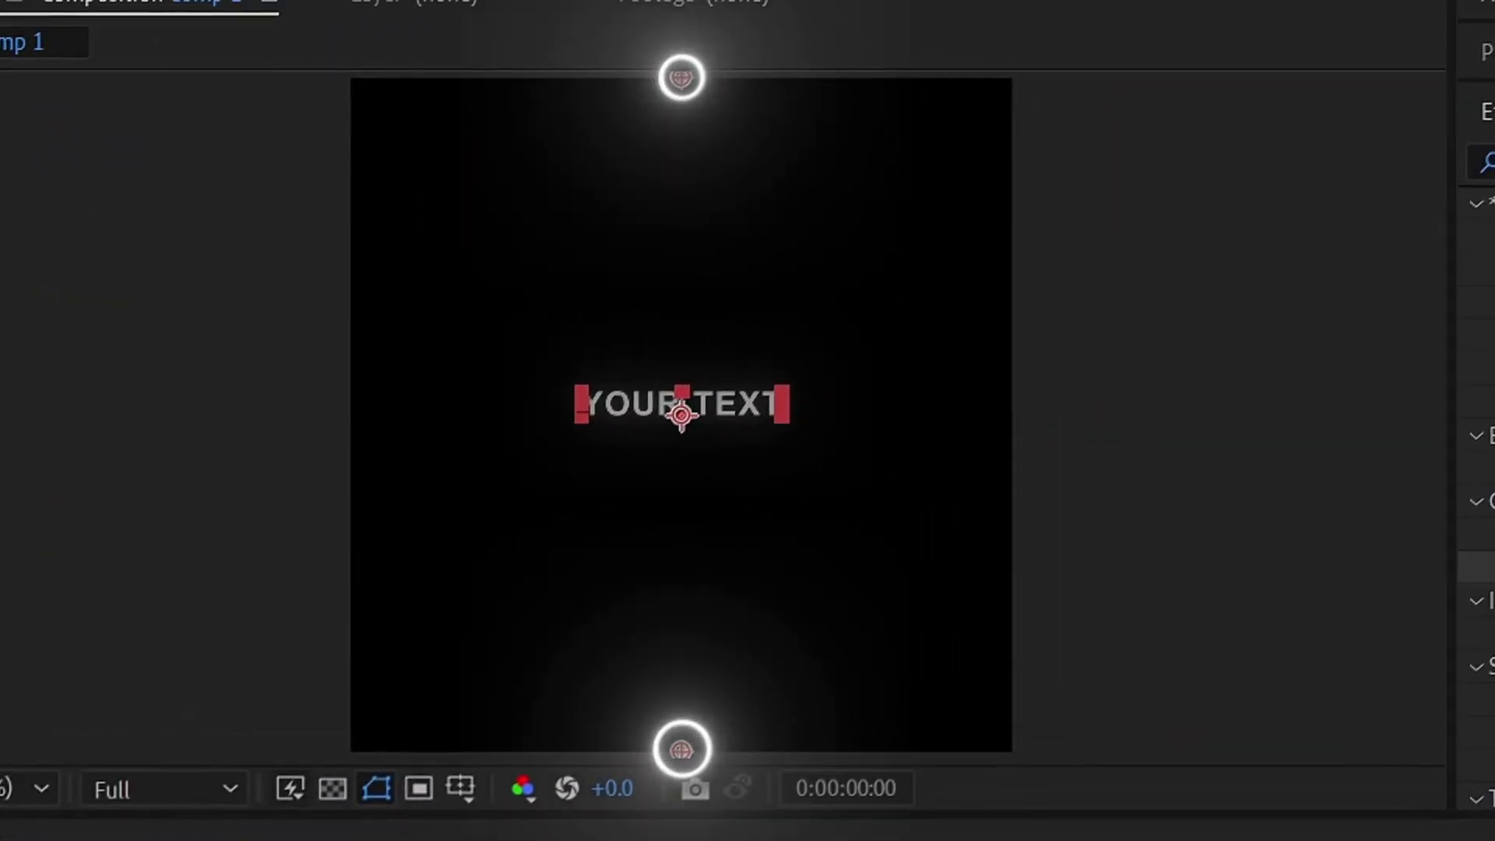
# Place the Gradient Ramp's start point just above YOUR TEXT and its end point just below it
pyautogui.click(165, 138)
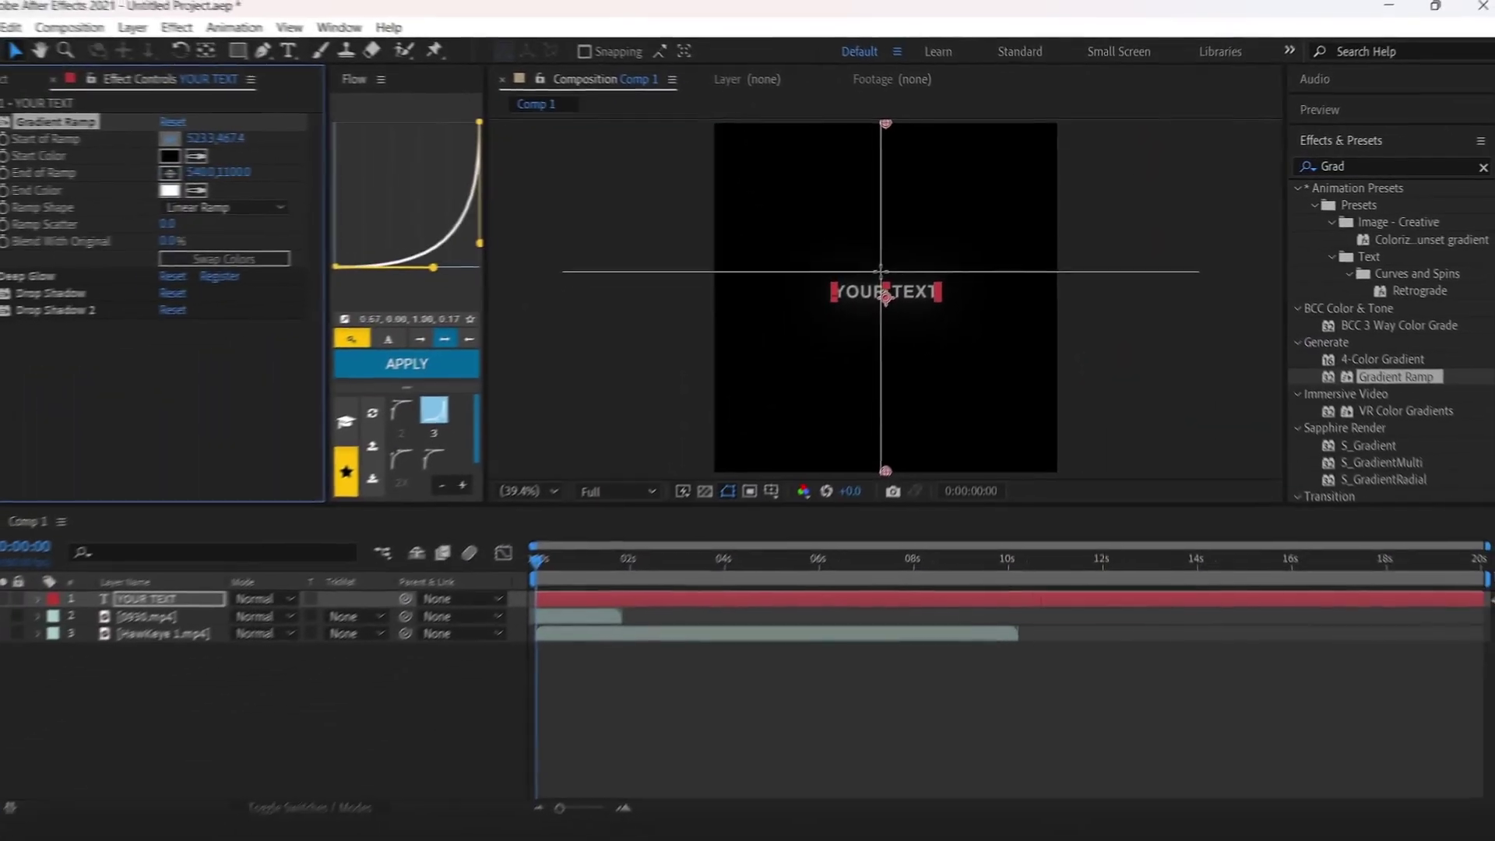
pyautogui.click(891, 270)
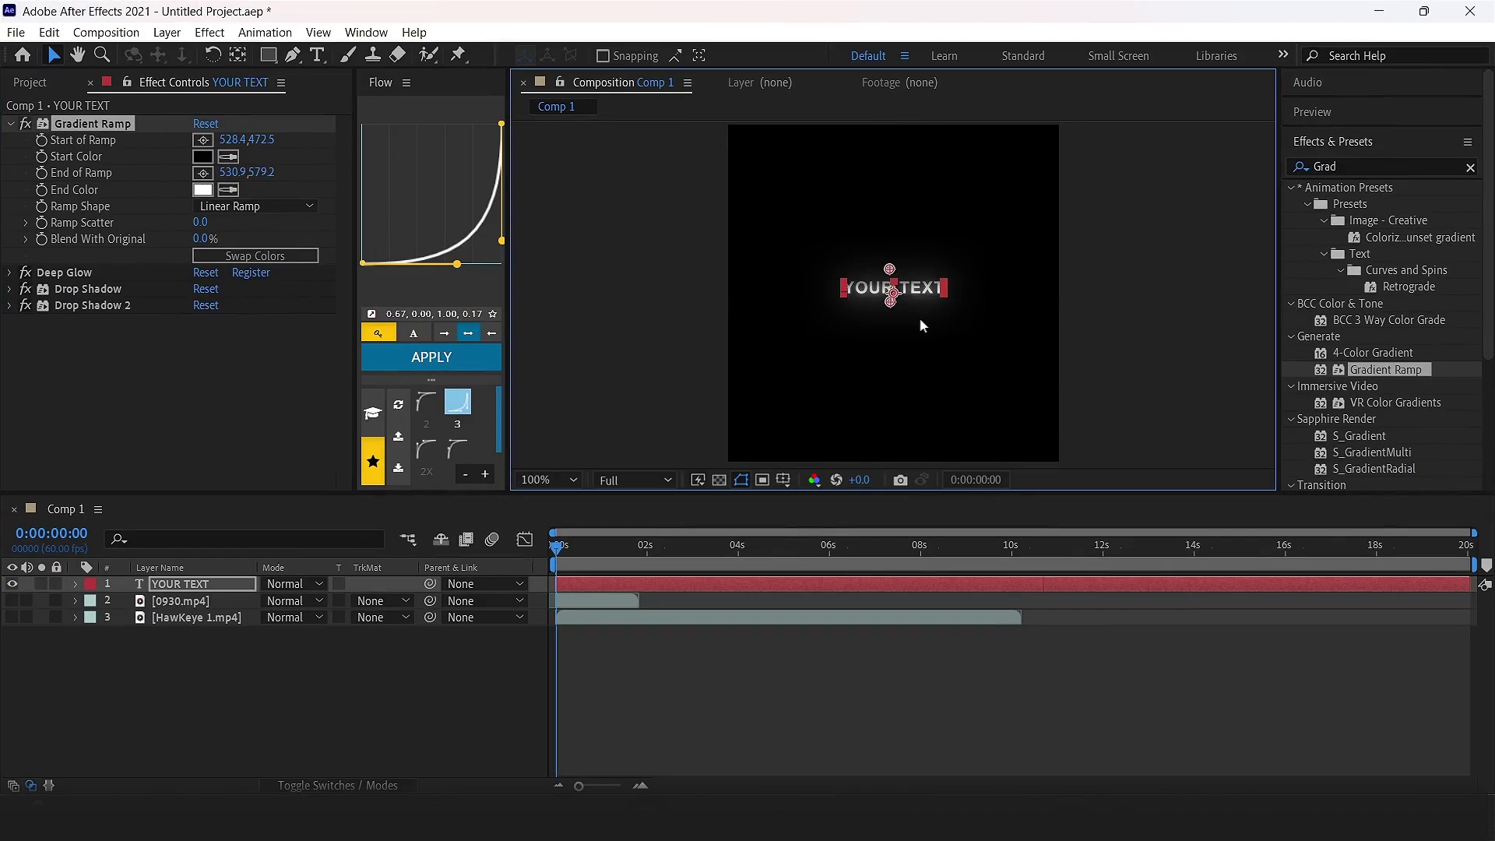
pyautogui.scroll(3, 914, 319)
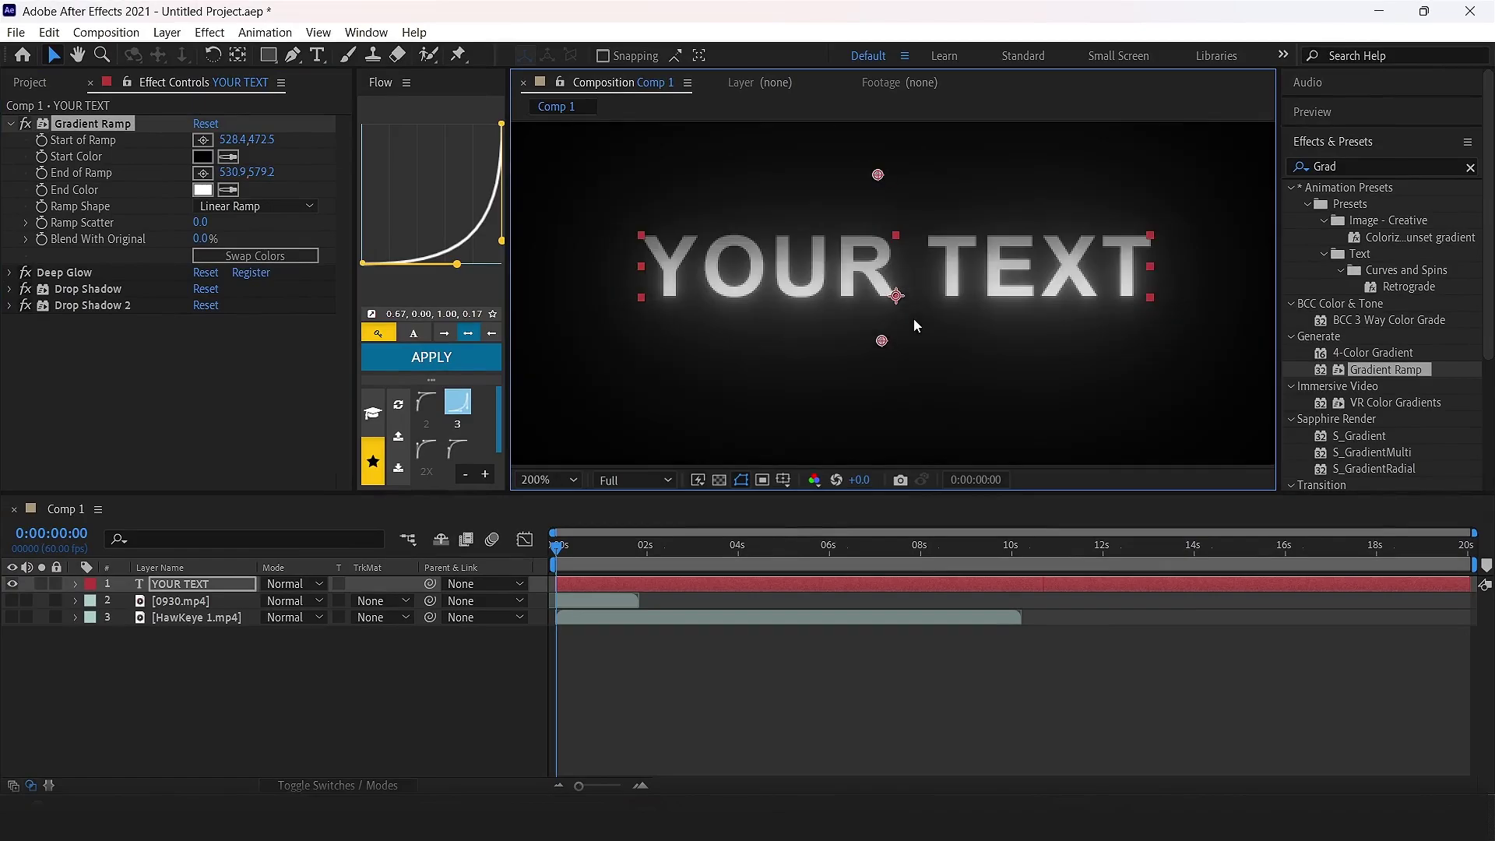
pyautogui.scroll(-1, 948, 316)
pyautogui.click(372, 746)
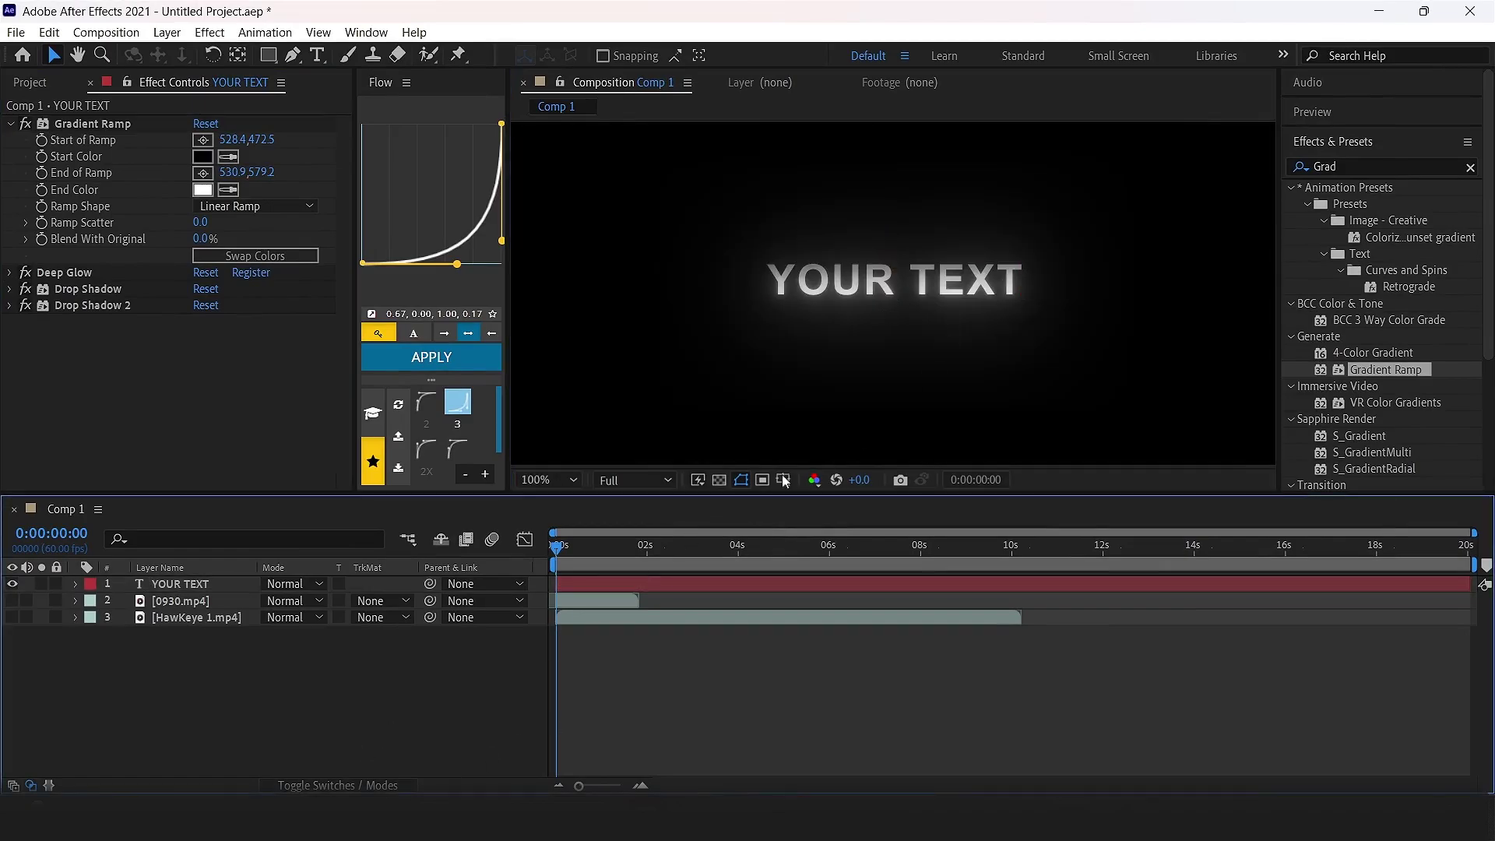
pyautogui.press('.')
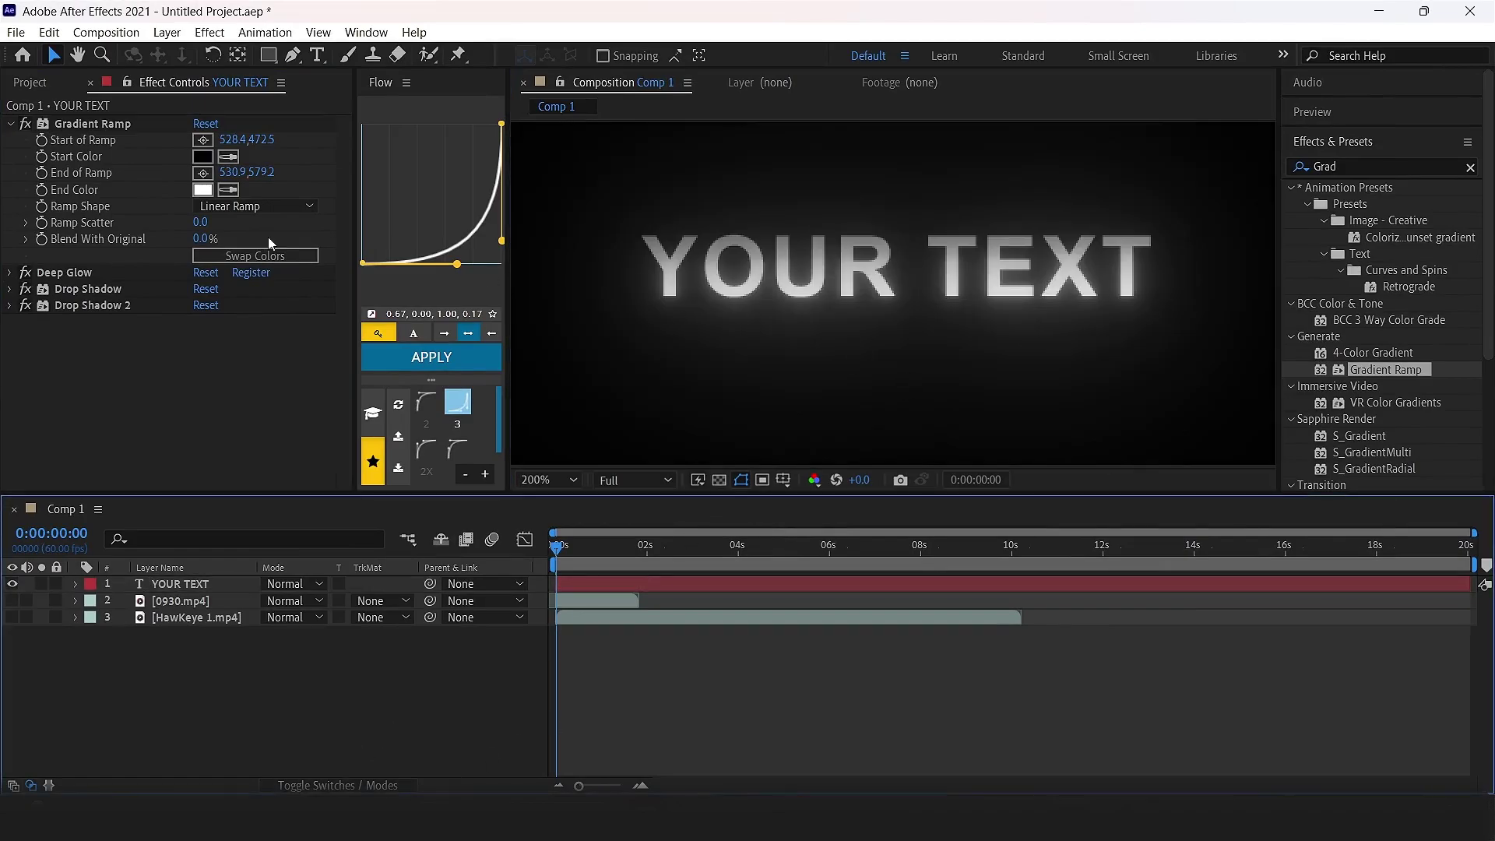
# Set the Gradient Ramp's start color to white, FFFFFF, and its end color to red
pyautogui.click(203, 157)
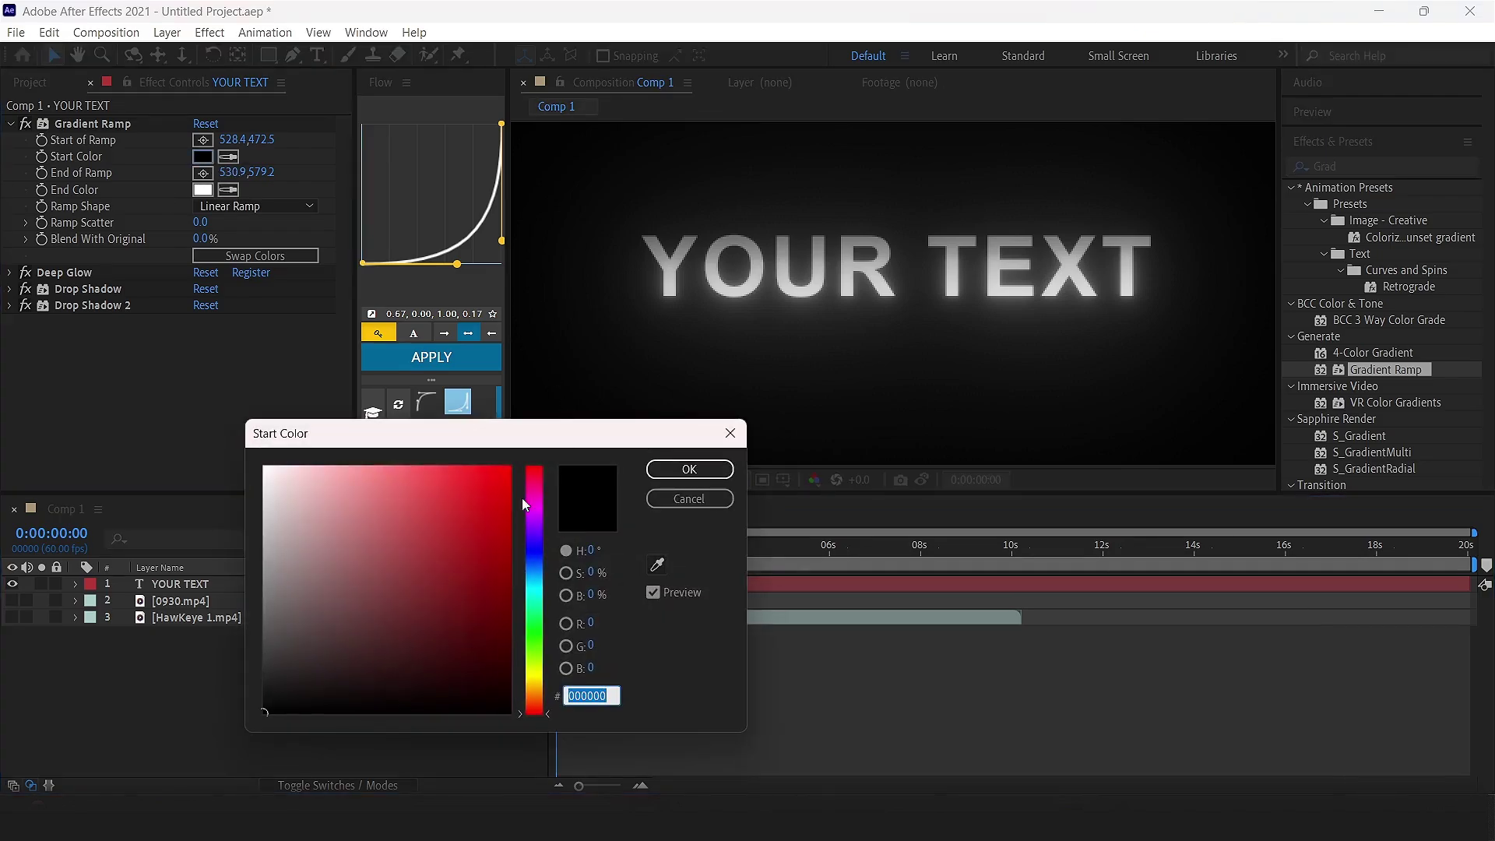
pyautogui.moveTo(488, 508); pyautogui.dragTo(114, 394)
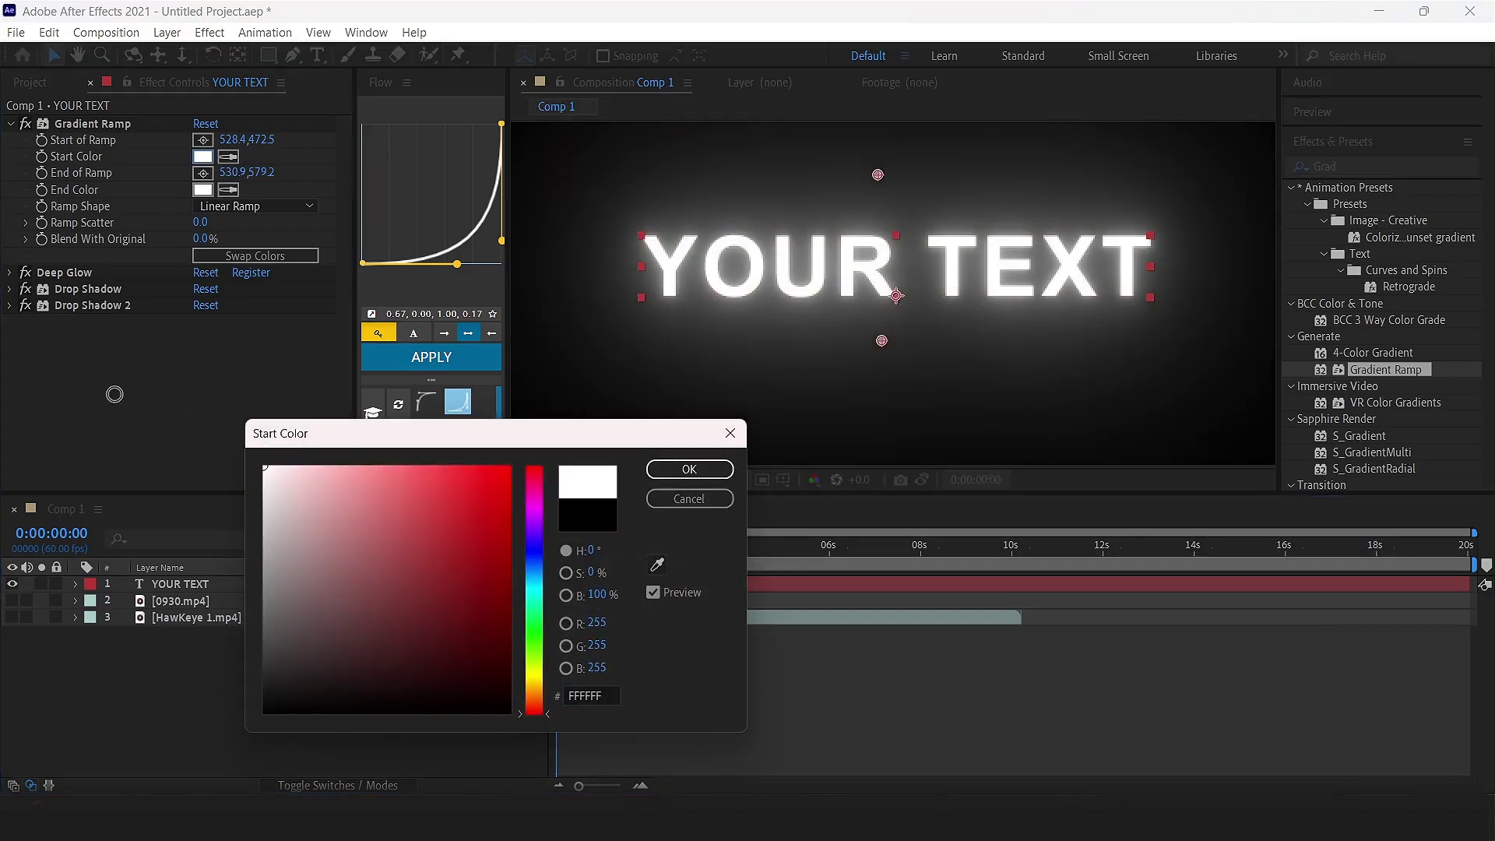
pyautogui.click(704, 471)
pyautogui.click(201, 190)
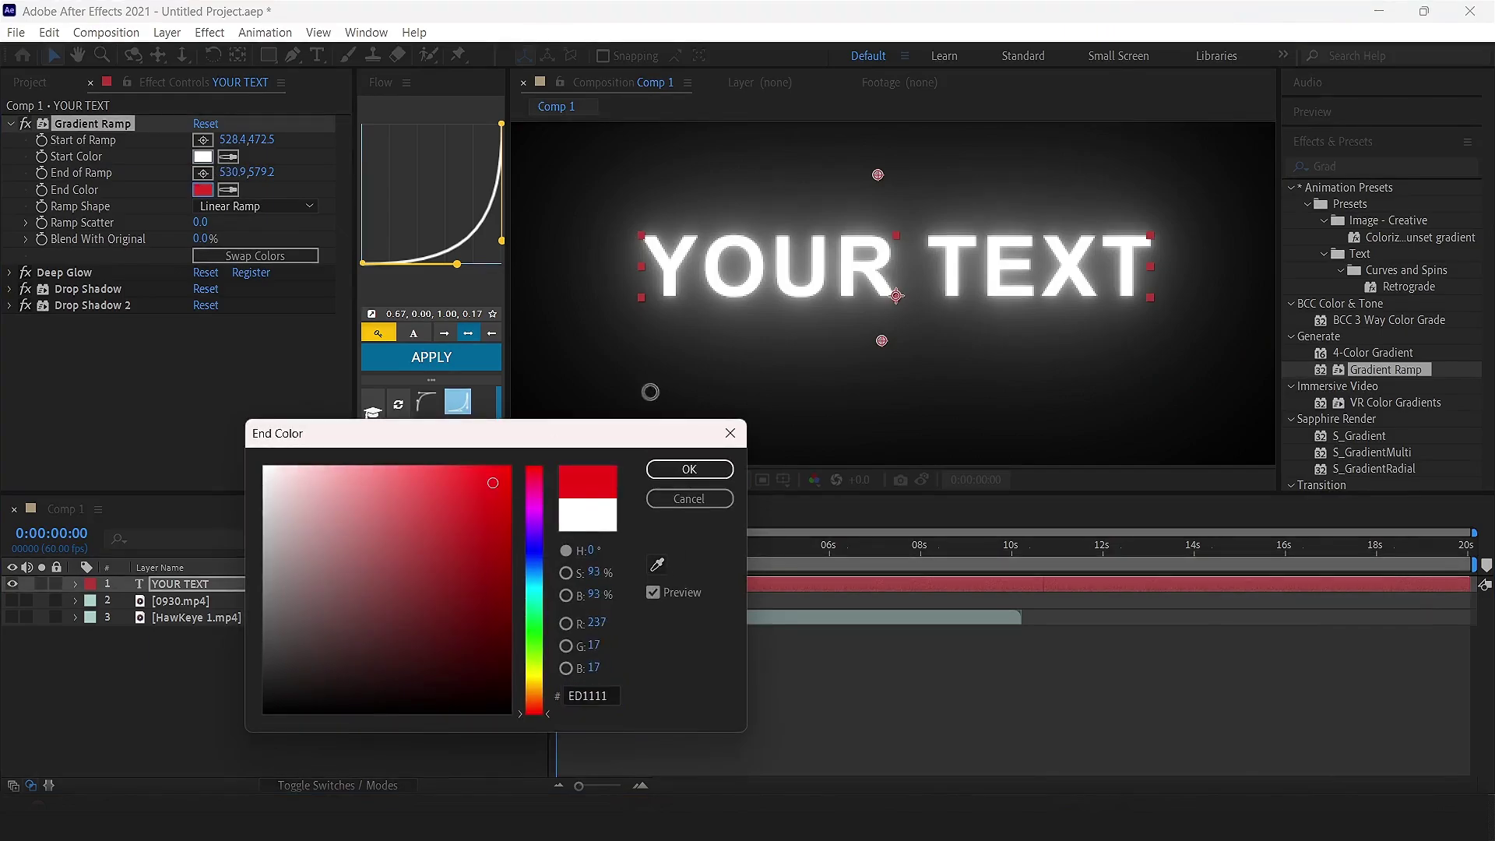
pyautogui.click(689, 469)
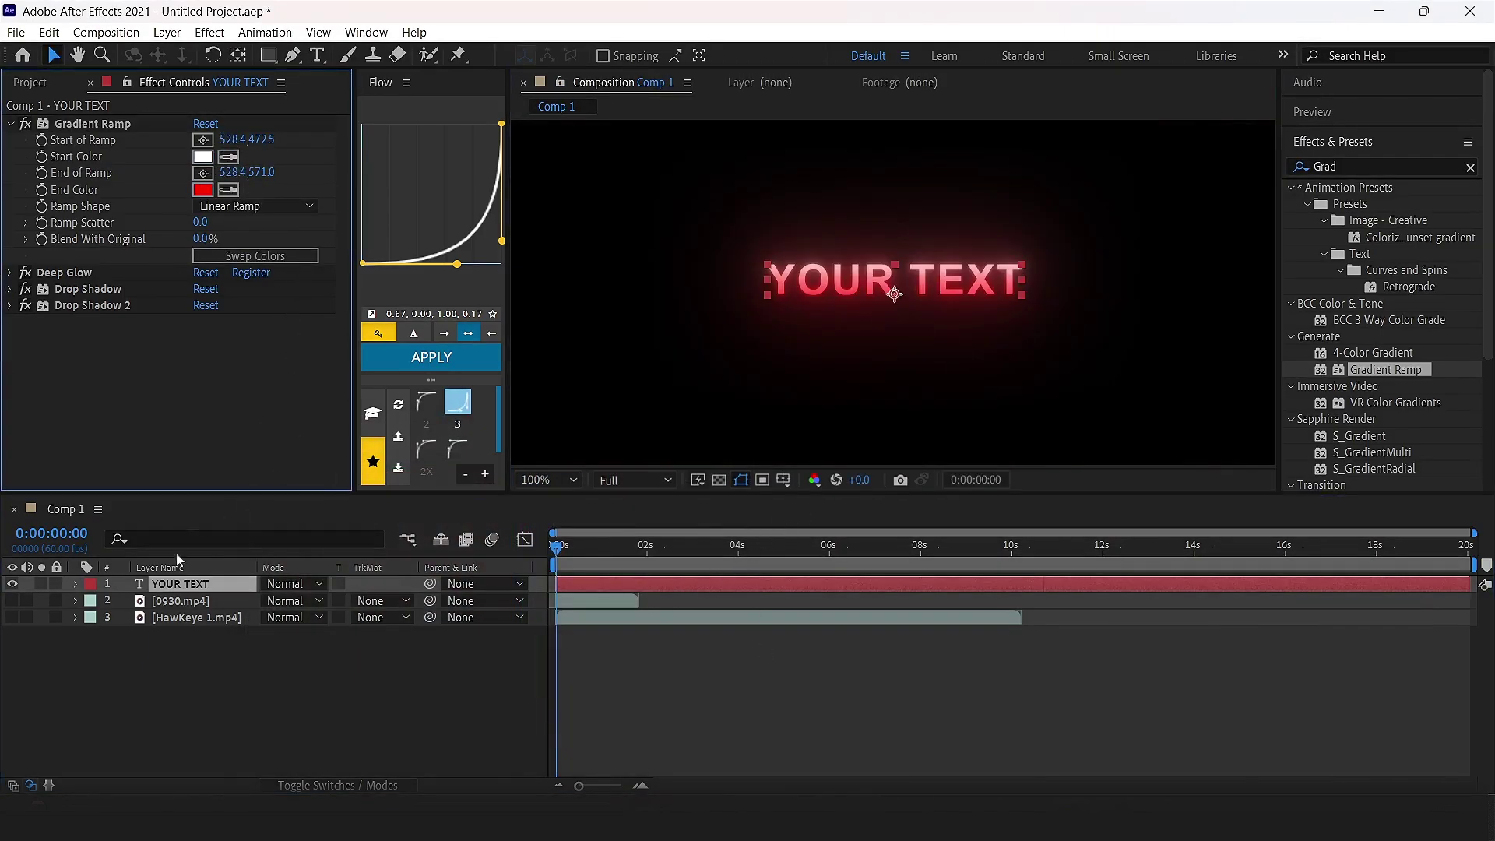
# Turn on visibility of the HawKeye 1.mp4 layer to view the gradient text over the footage
pyautogui.click(13, 618)
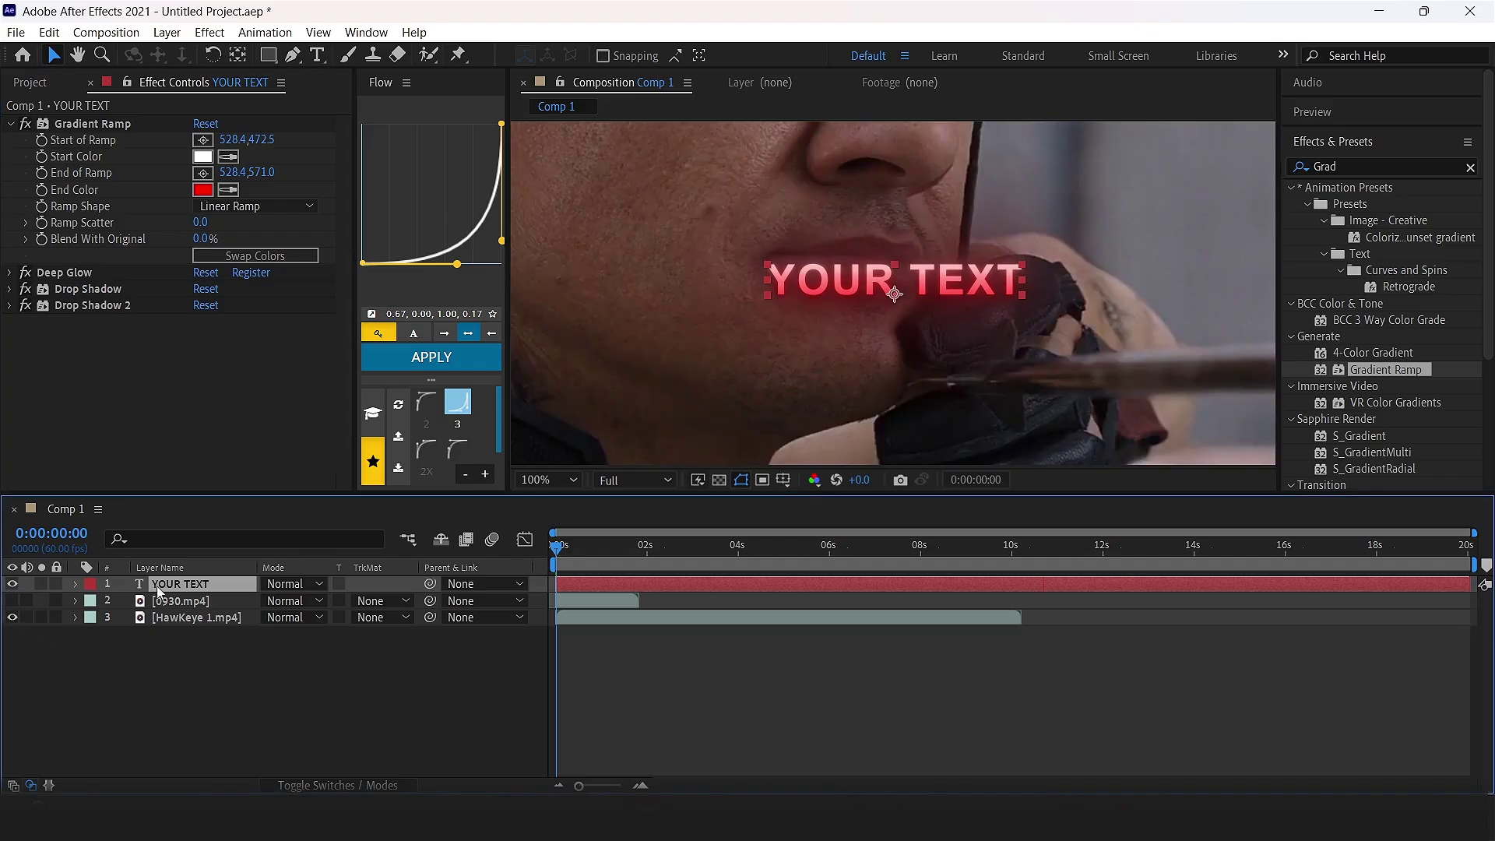
pyautogui.click(380, 671)
pyautogui.scroll(-2, 1020, 325)
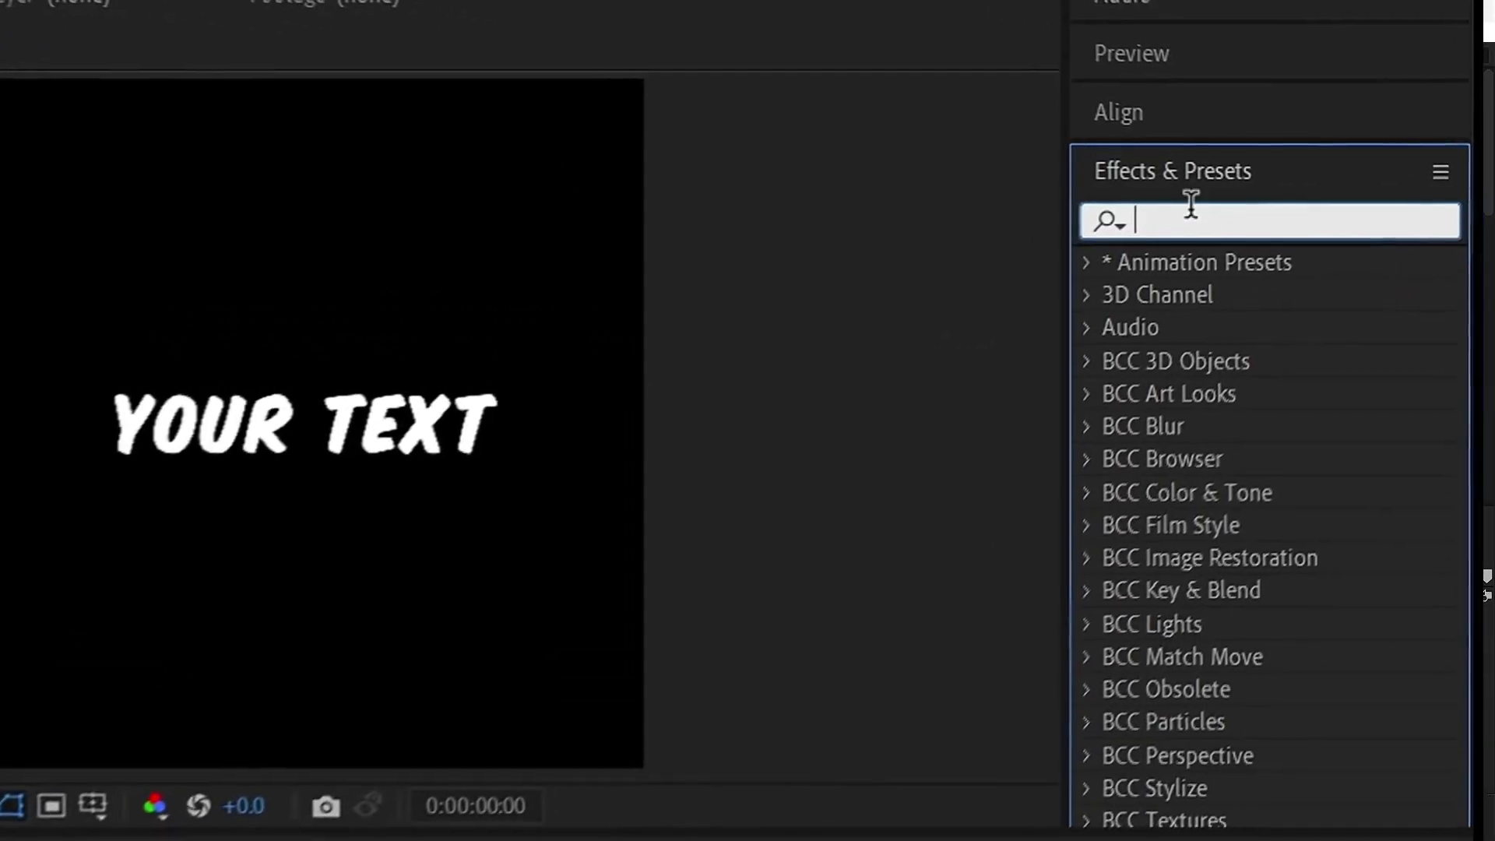
# Apply the S_TextureNoiseEmboss effect to the YOUR TEXT layer and set its light color to red, FF0000
pyautogui.write('S_text')
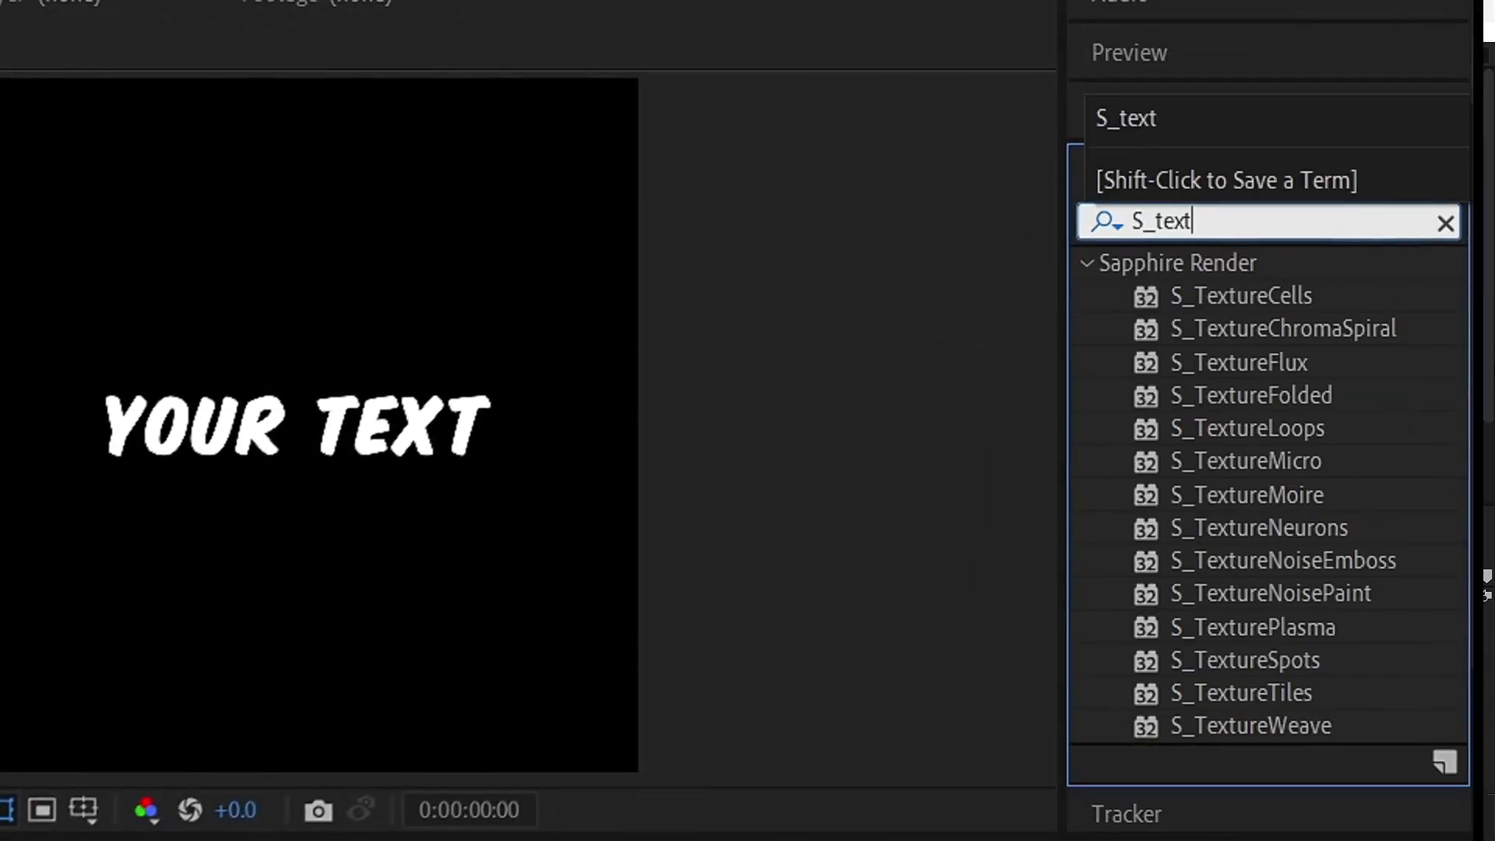
pyautogui.moveTo(1323, 562); pyautogui.dragTo(764, 606)
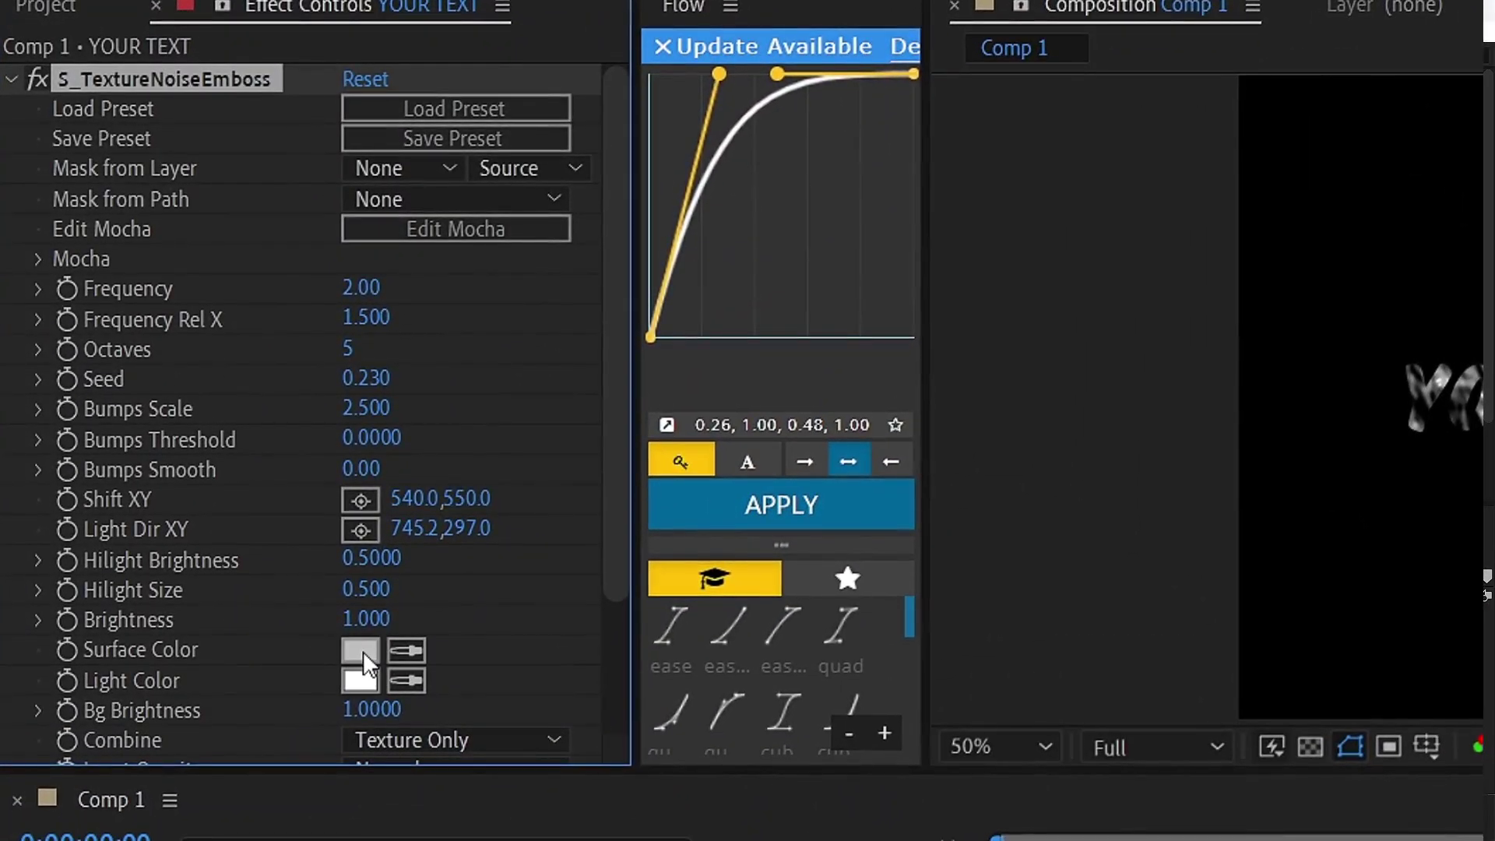
pyautogui.click(368, 679)
pyautogui.moveTo(507, 550); pyautogui.dragTo(517, 437)
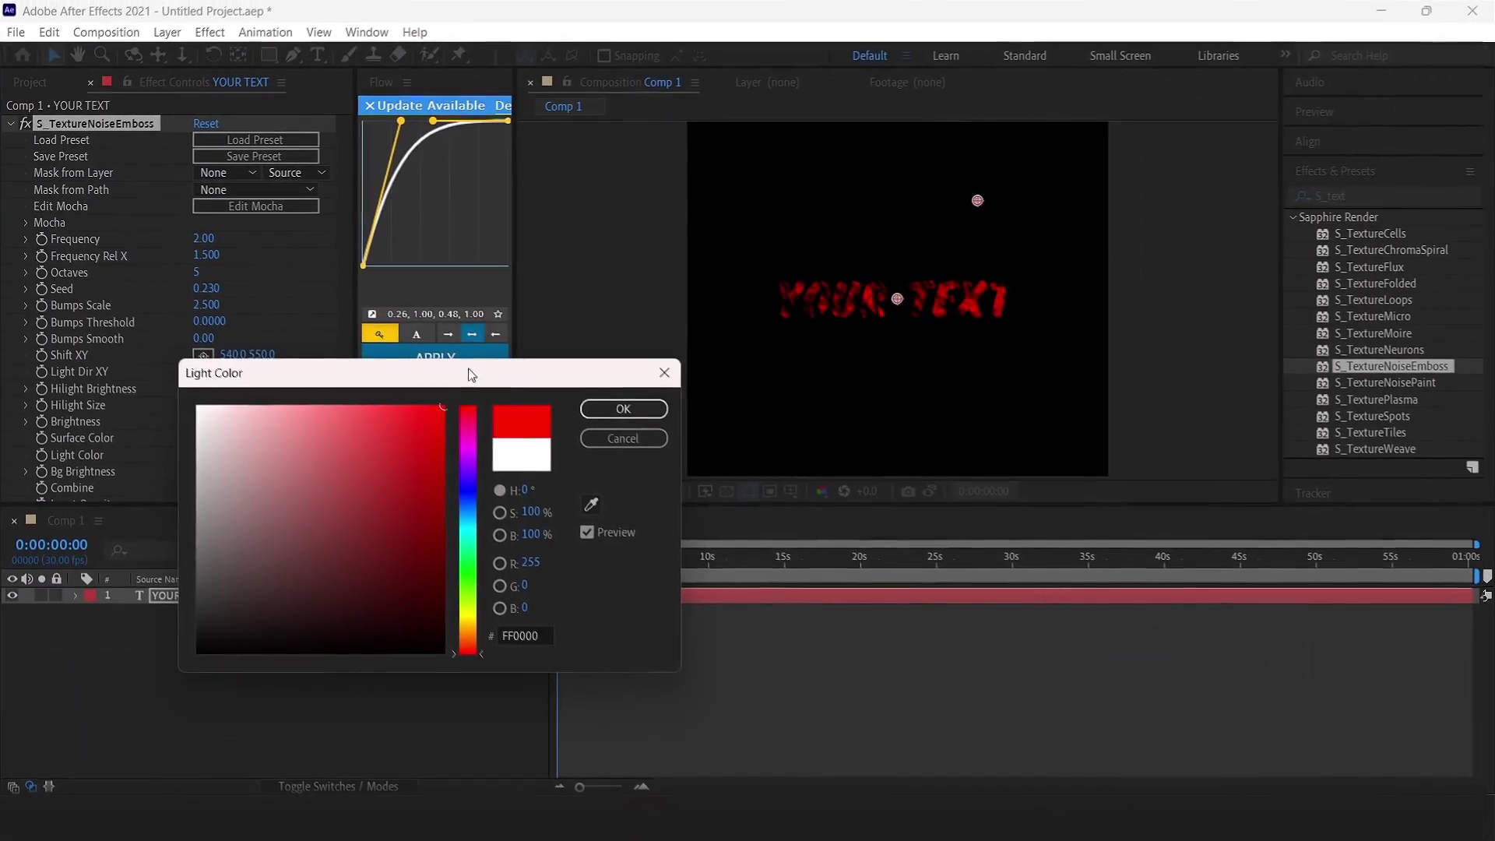
pyautogui.click(622, 408)
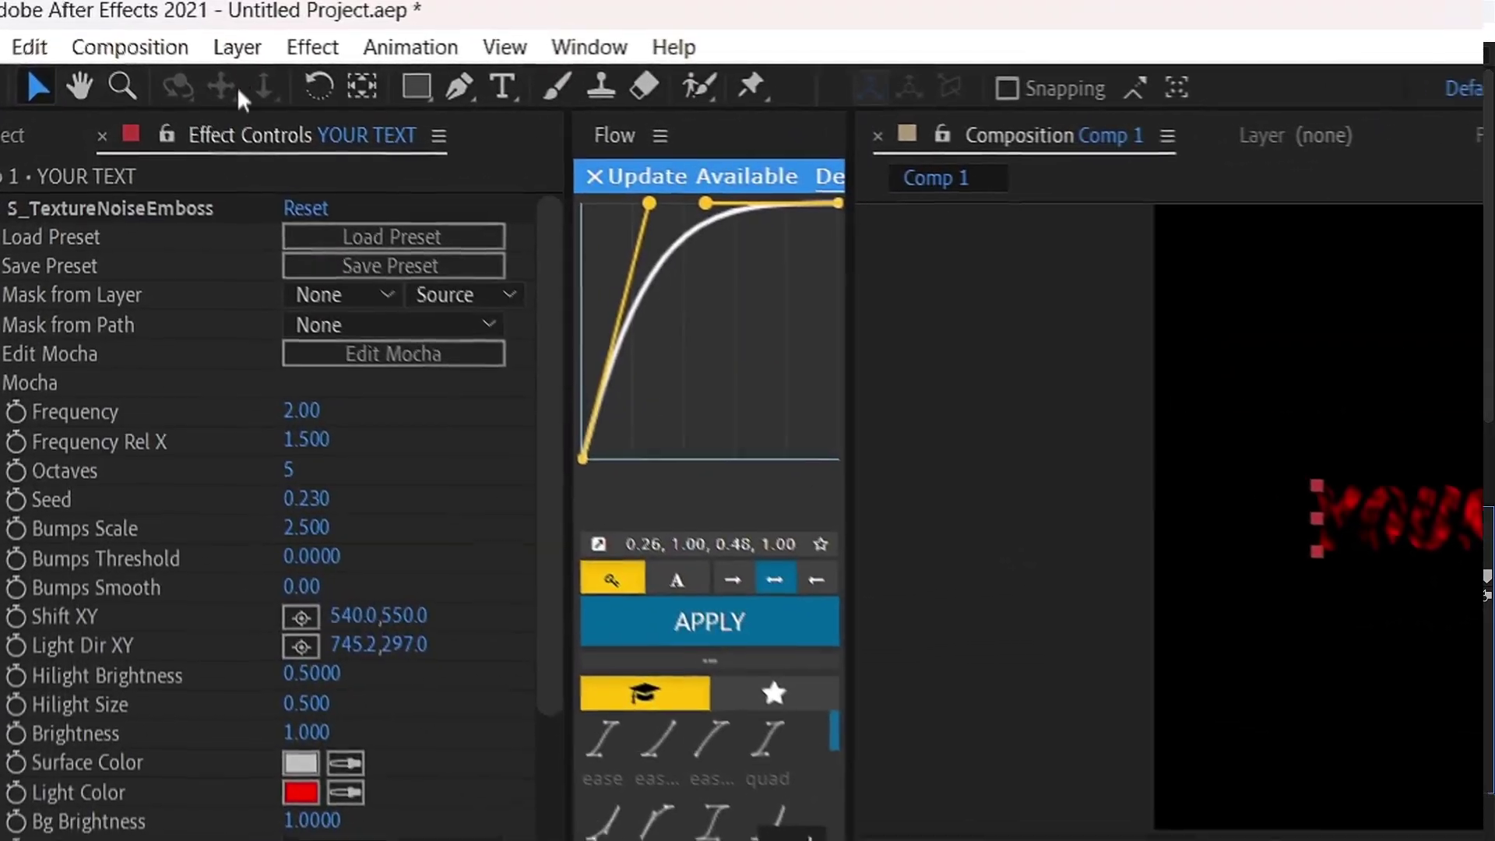
# Add the Bevel and Emboss layer style to the YOUR TEXT layer and set its size to 3
pyautogui.click(167, 32)
pyautogui.moveTo(267, 543)
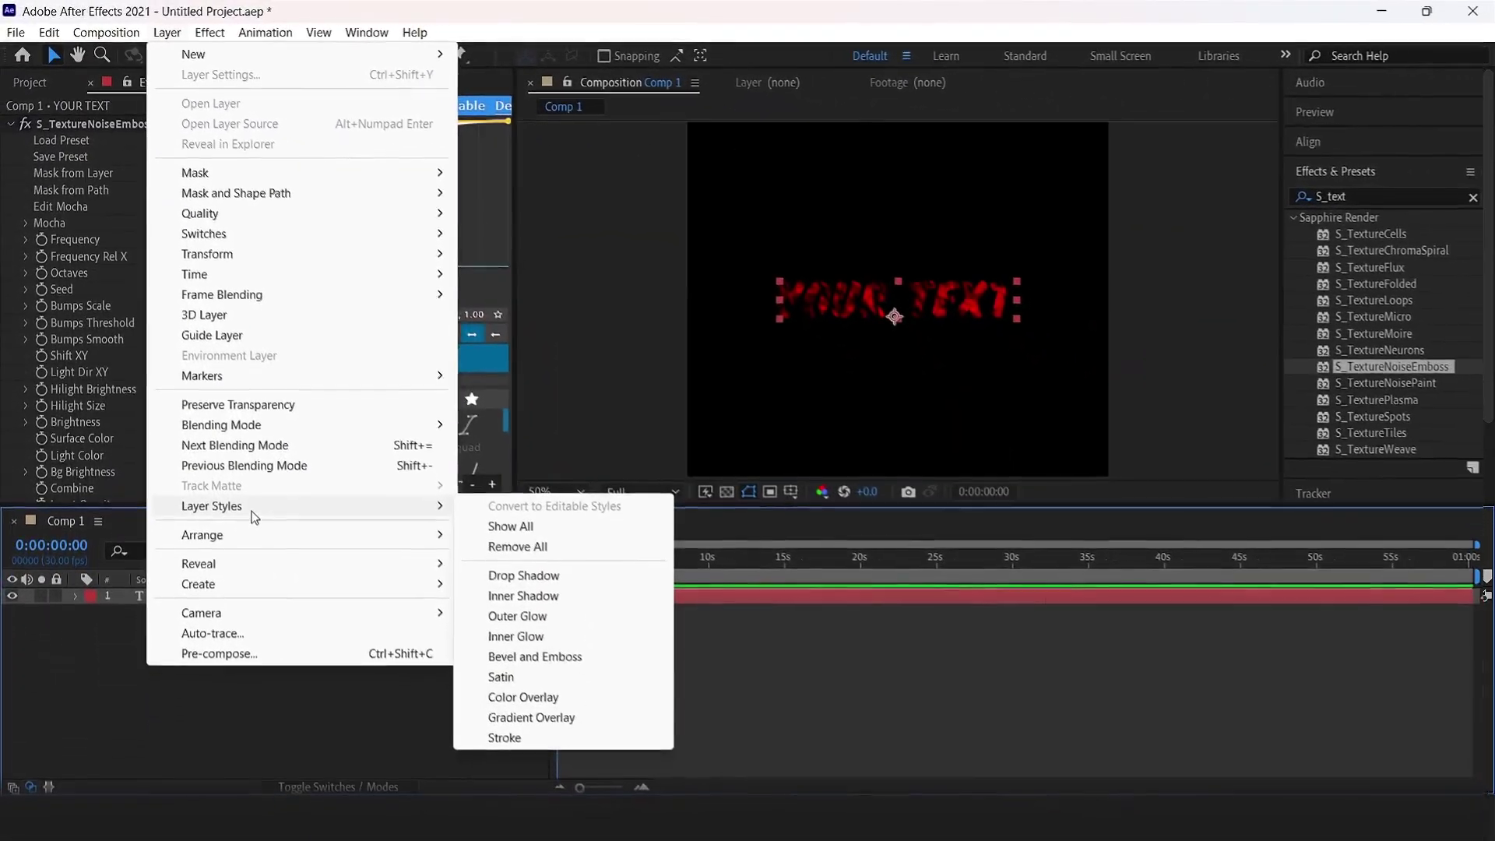
pyautogui.click(587, 655)
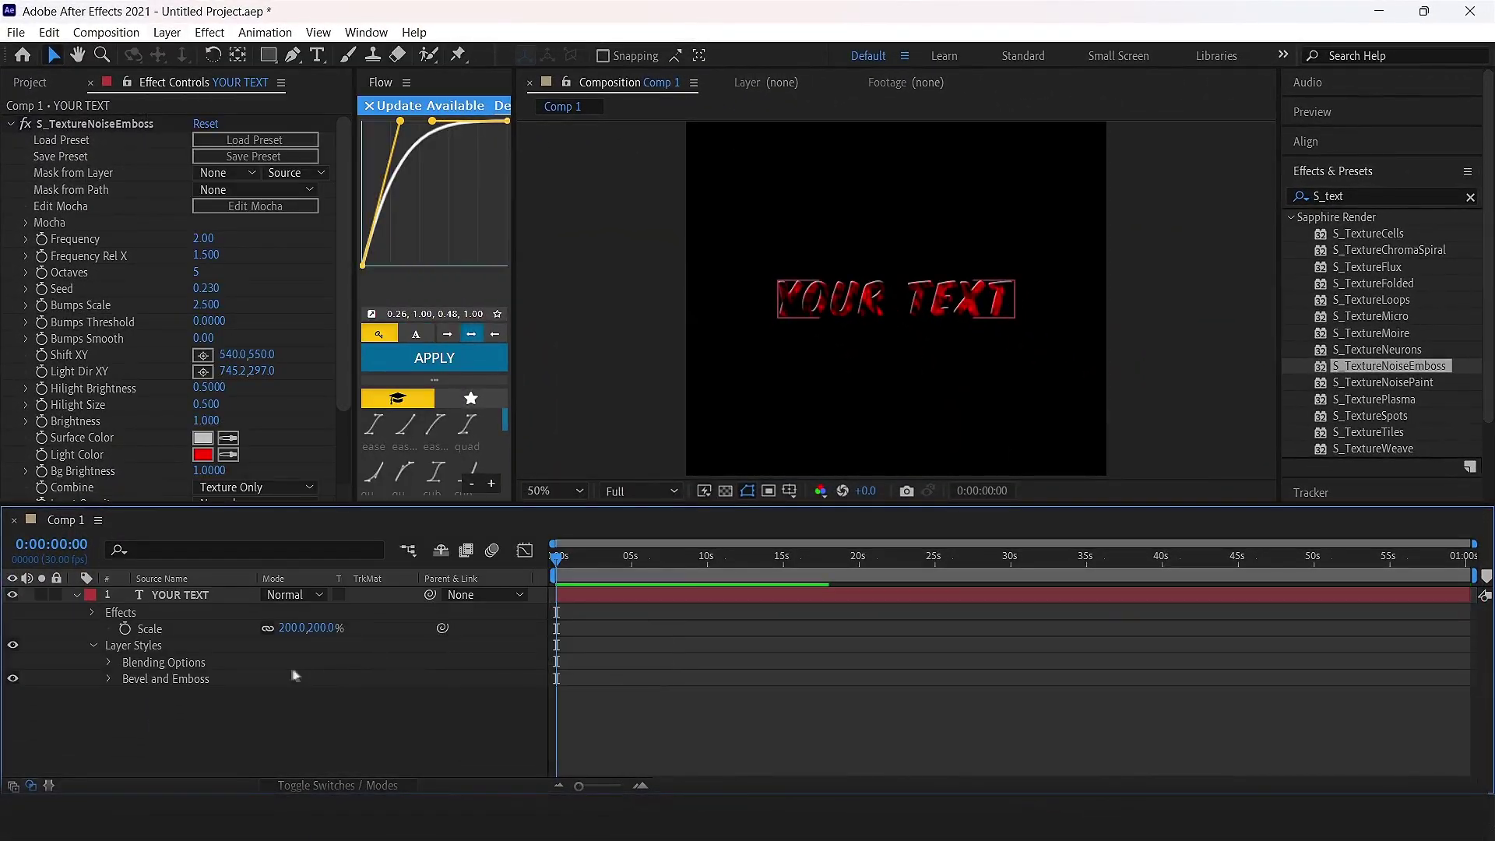
pyautogui.click(110, 679)
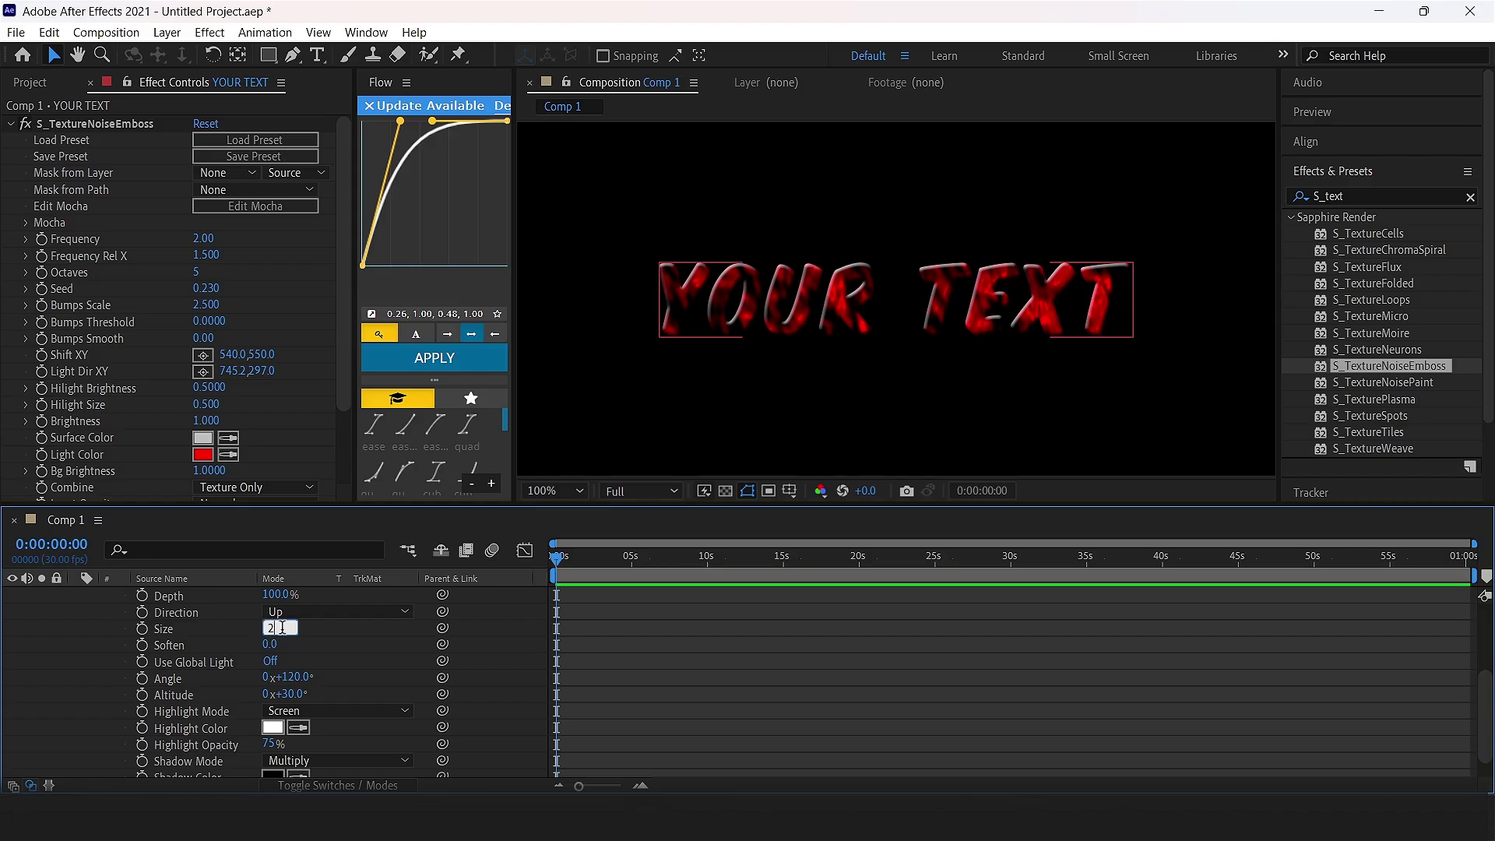
pyautogui.press('Return')
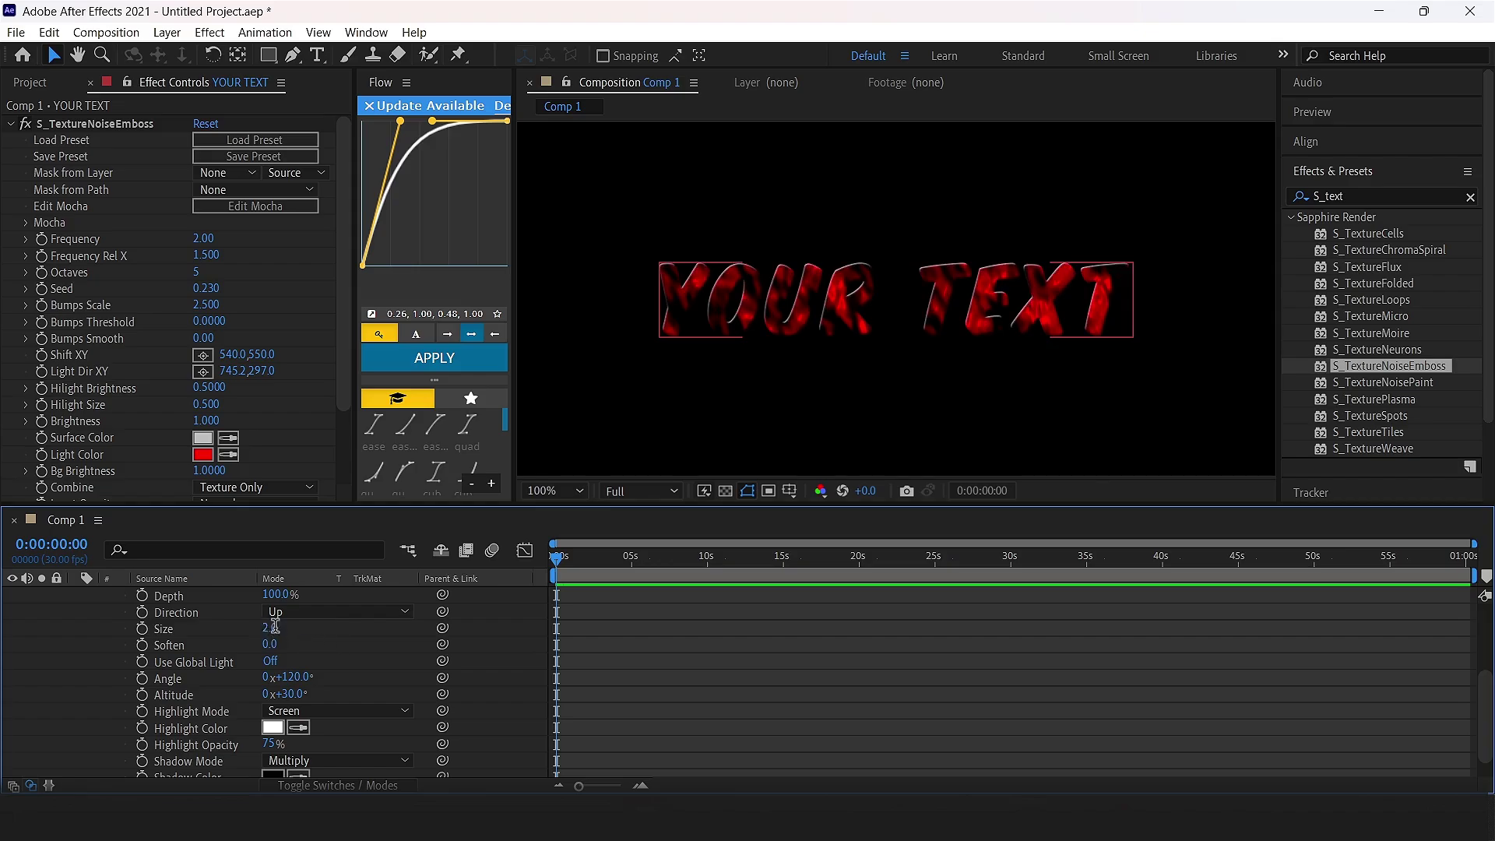
pyautogui.write('3')
pyautogui.press('Return')
pyautogui.scroll(1, 352, 651)
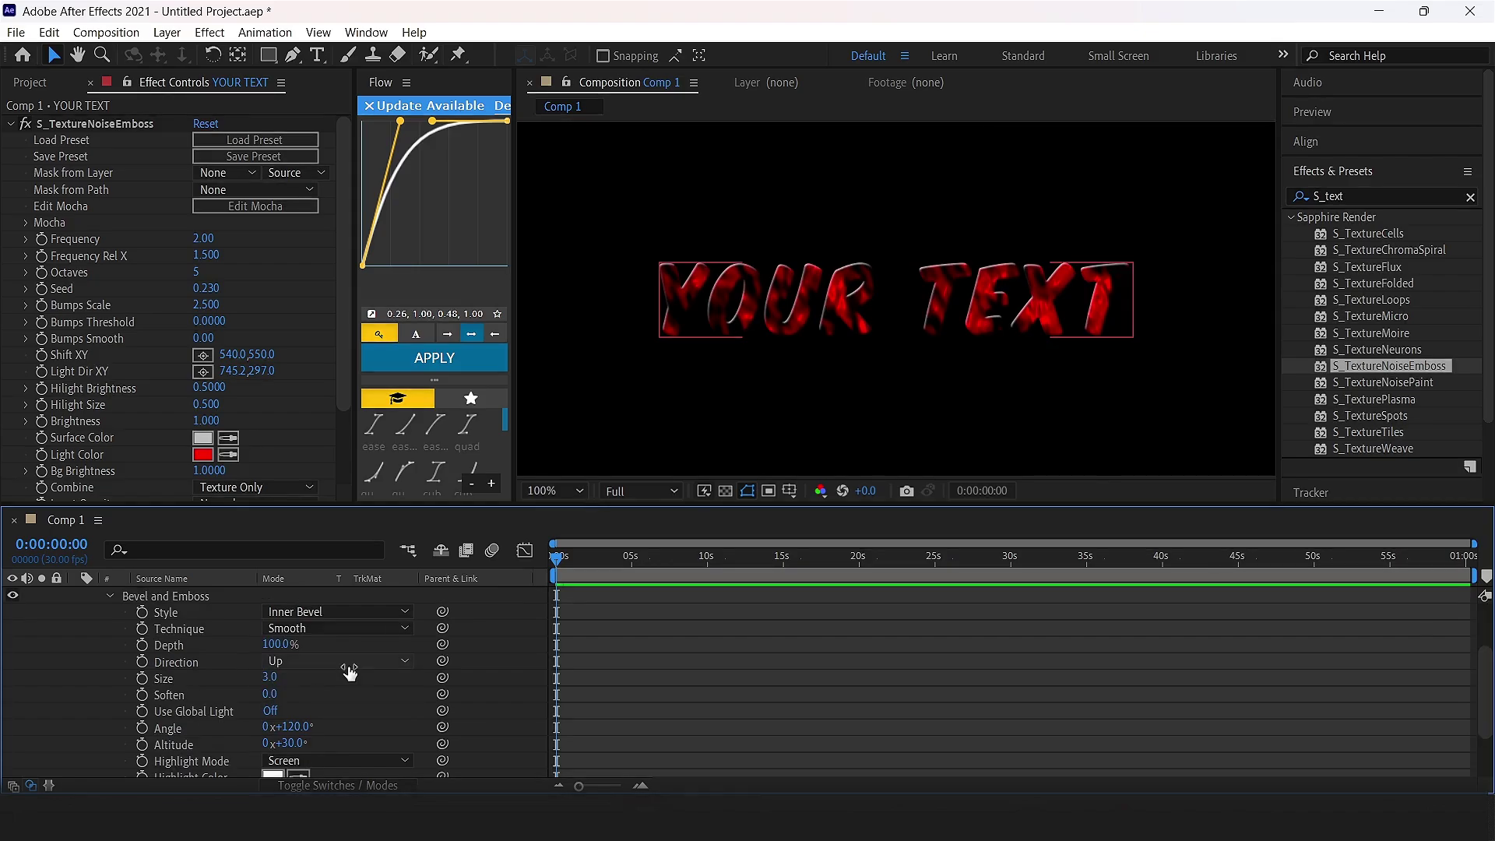
pyautogui.scroll(2, 352, 671)
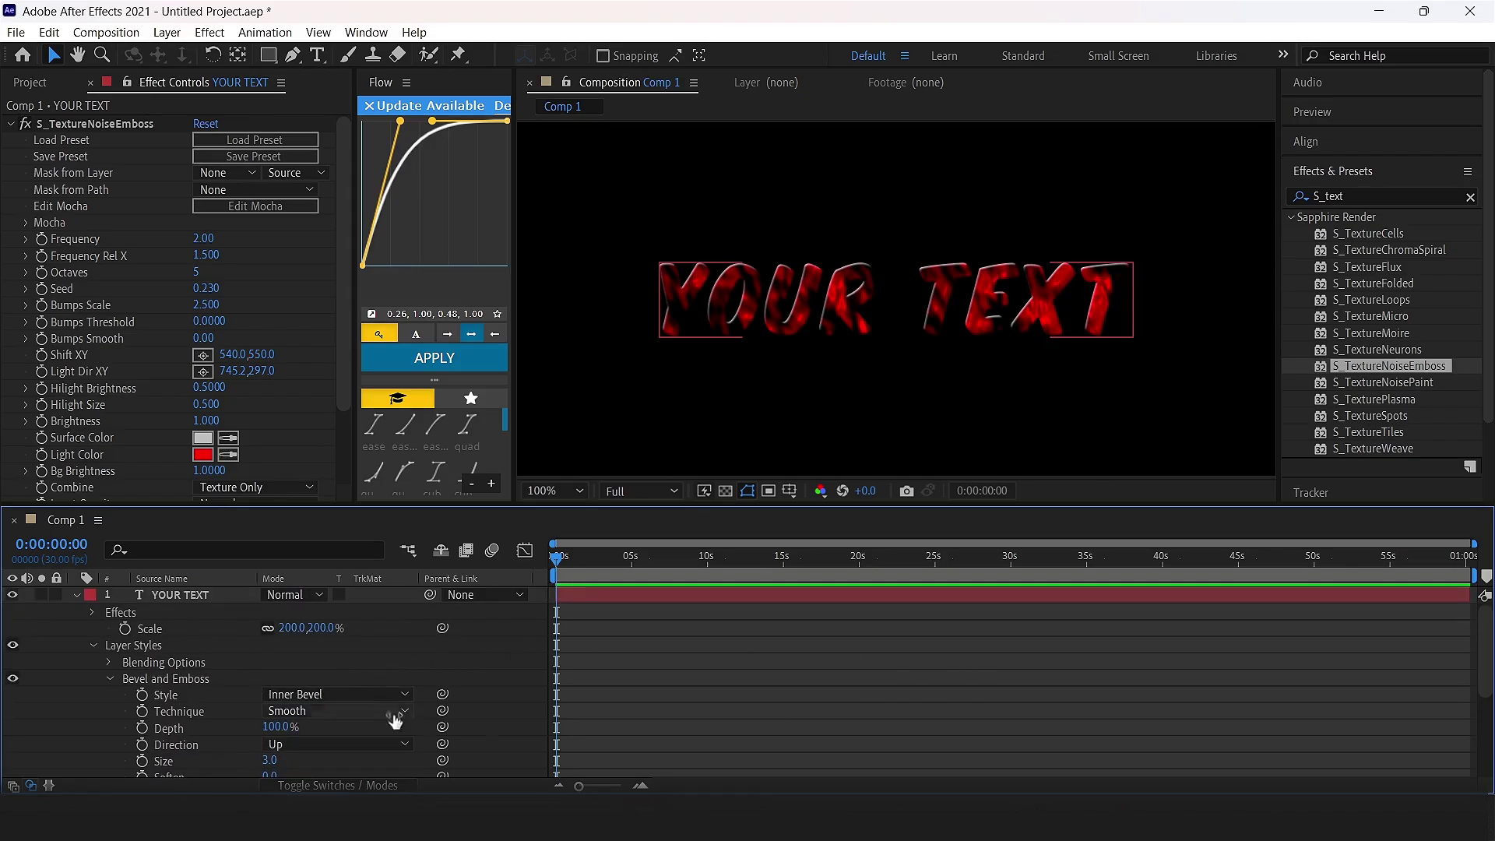
# Collapse the YOUR TEXT layer's properties and pre-compose the layer with the default settings
pyautogui.press('u')
pyautogui.click(197, 596)
pyautogui.rightClick(198, 596)
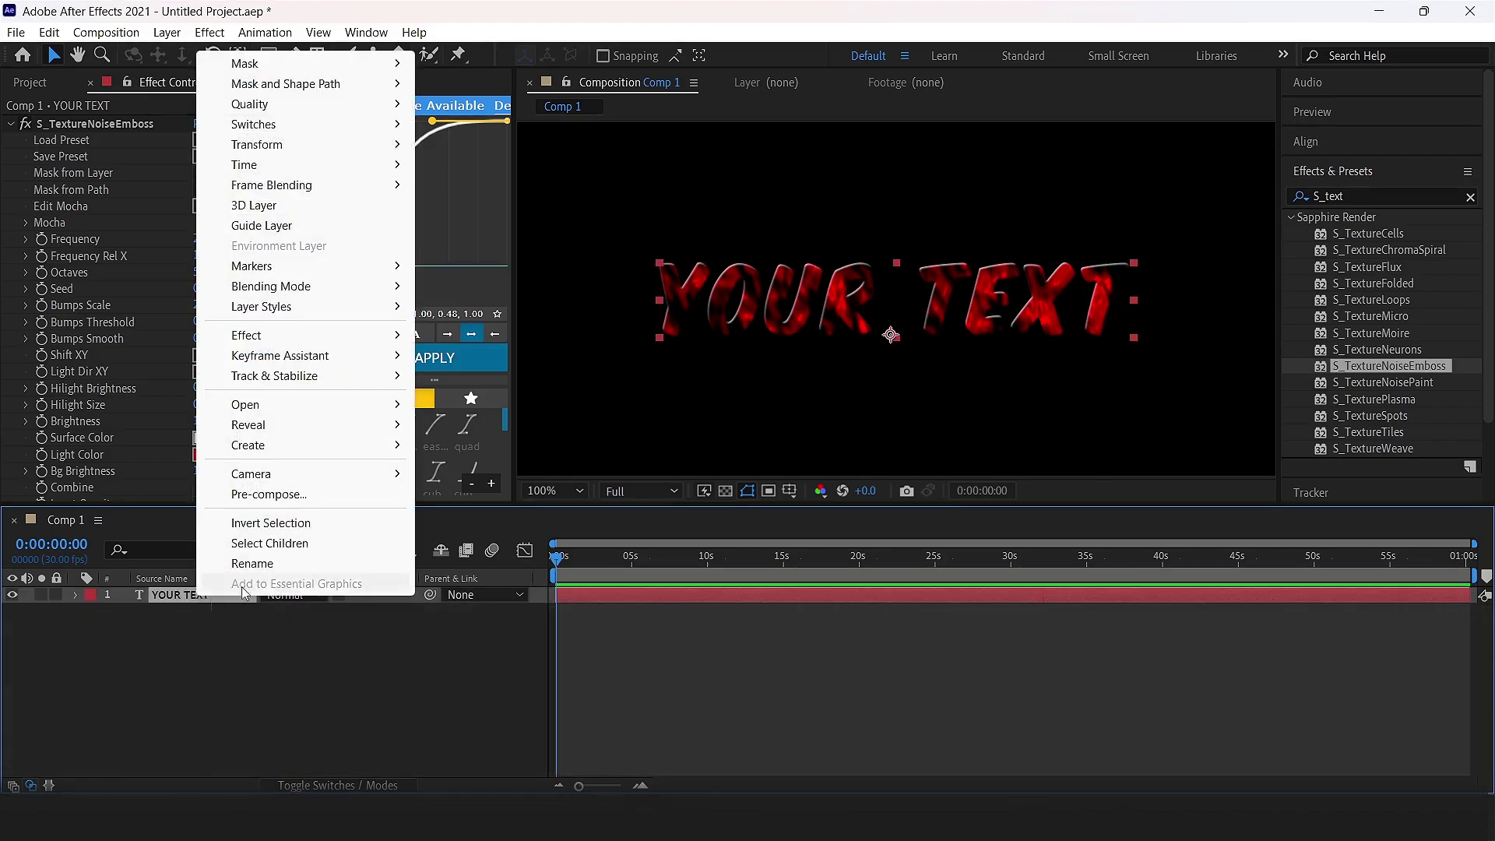
pyautogui.click(358, 494)
pyautogui.press('Return')
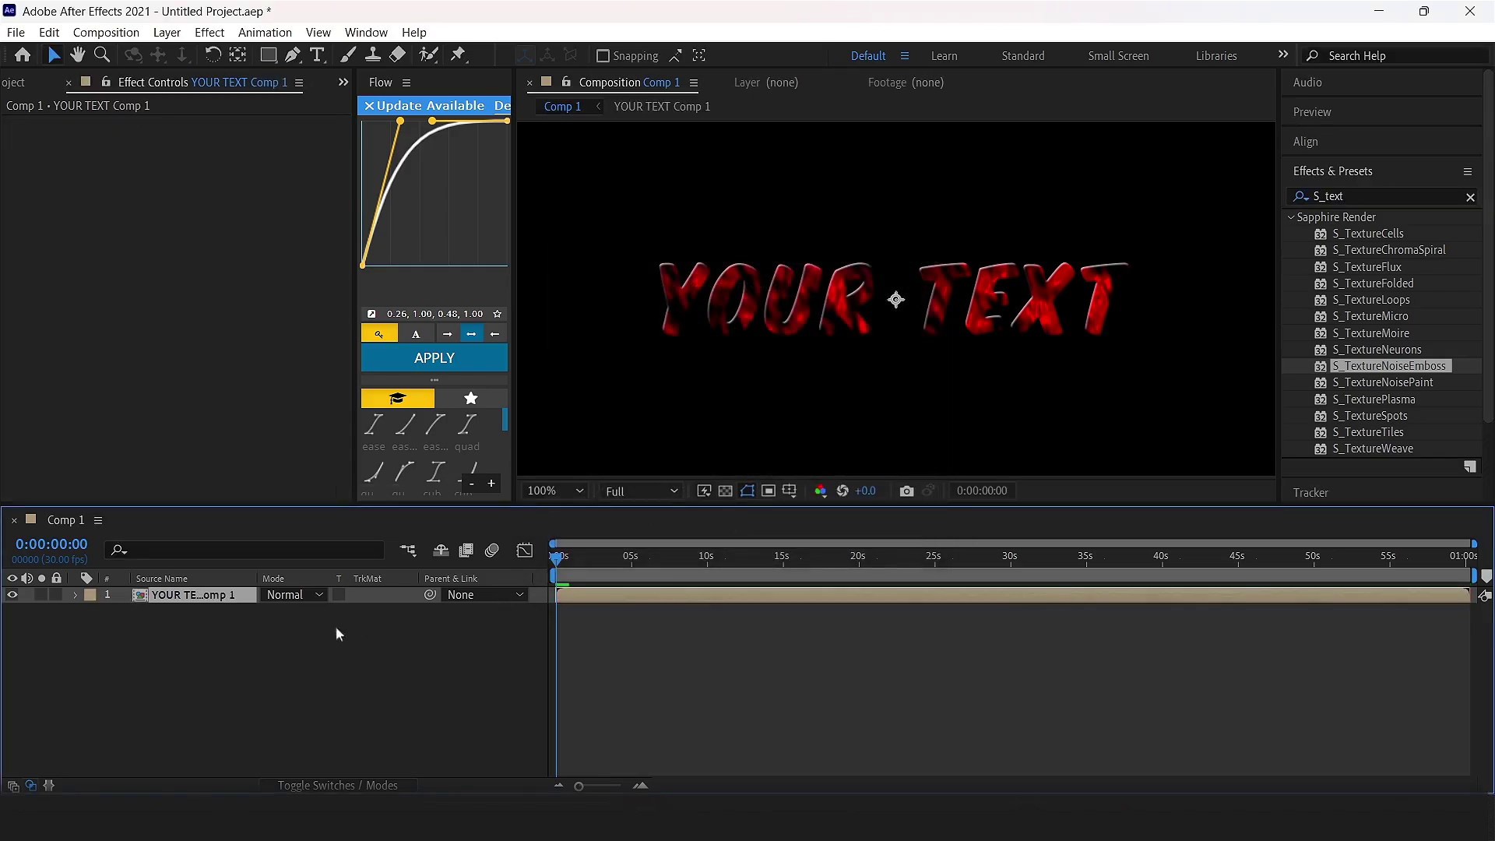
# Apply Deep Glow and two Drop Shadow effects to the pre-composed text layer over the 0814.mp4 footage
pyautogui.click(334, 626)
pyautogui.click(204, 600)
pyautogui.click(255, 647)
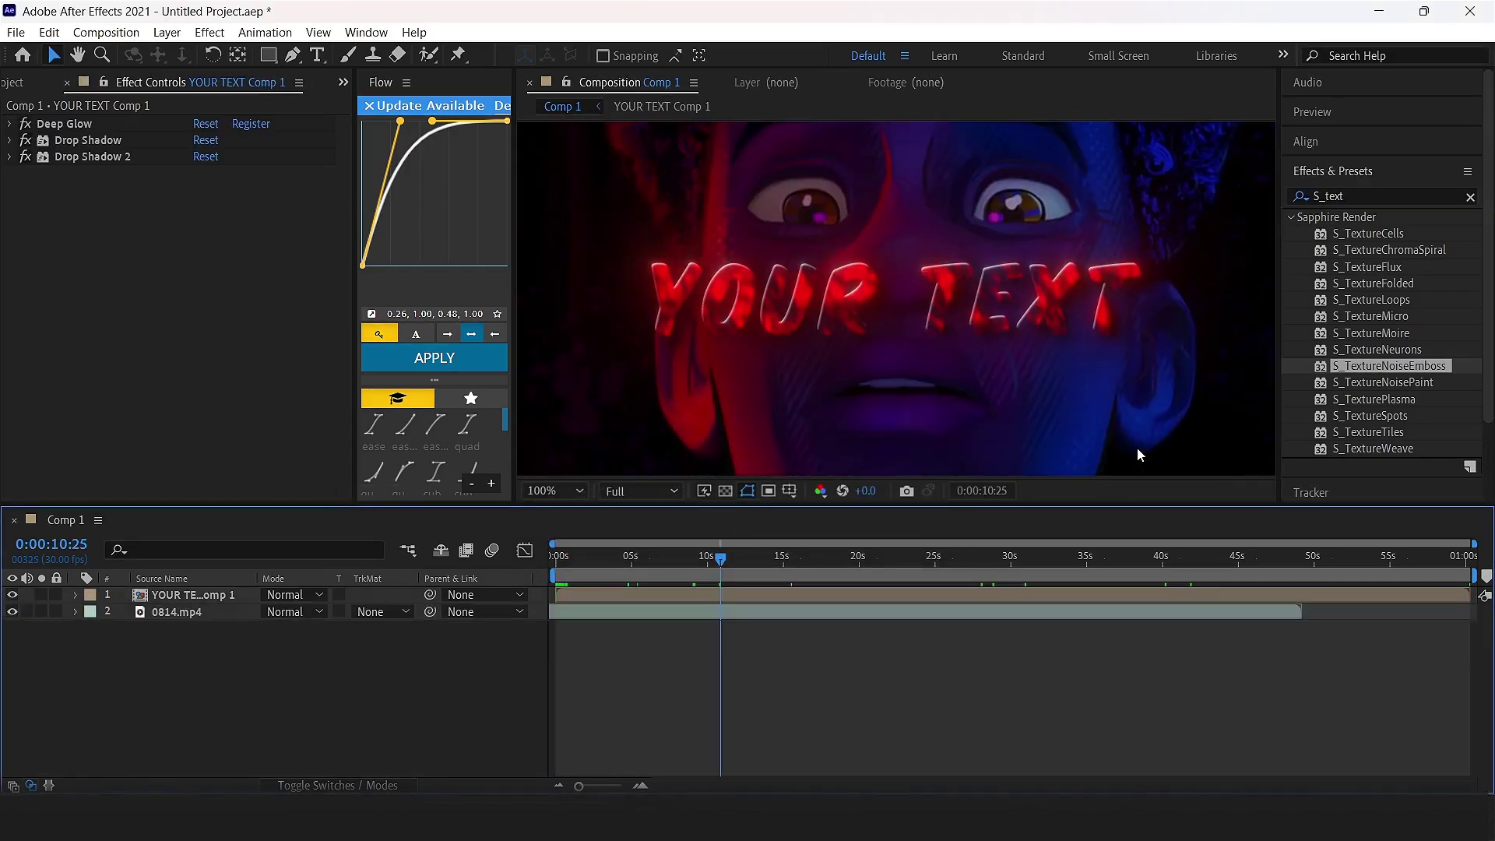
pyautogui.press(',')
pyautogui.press(',')
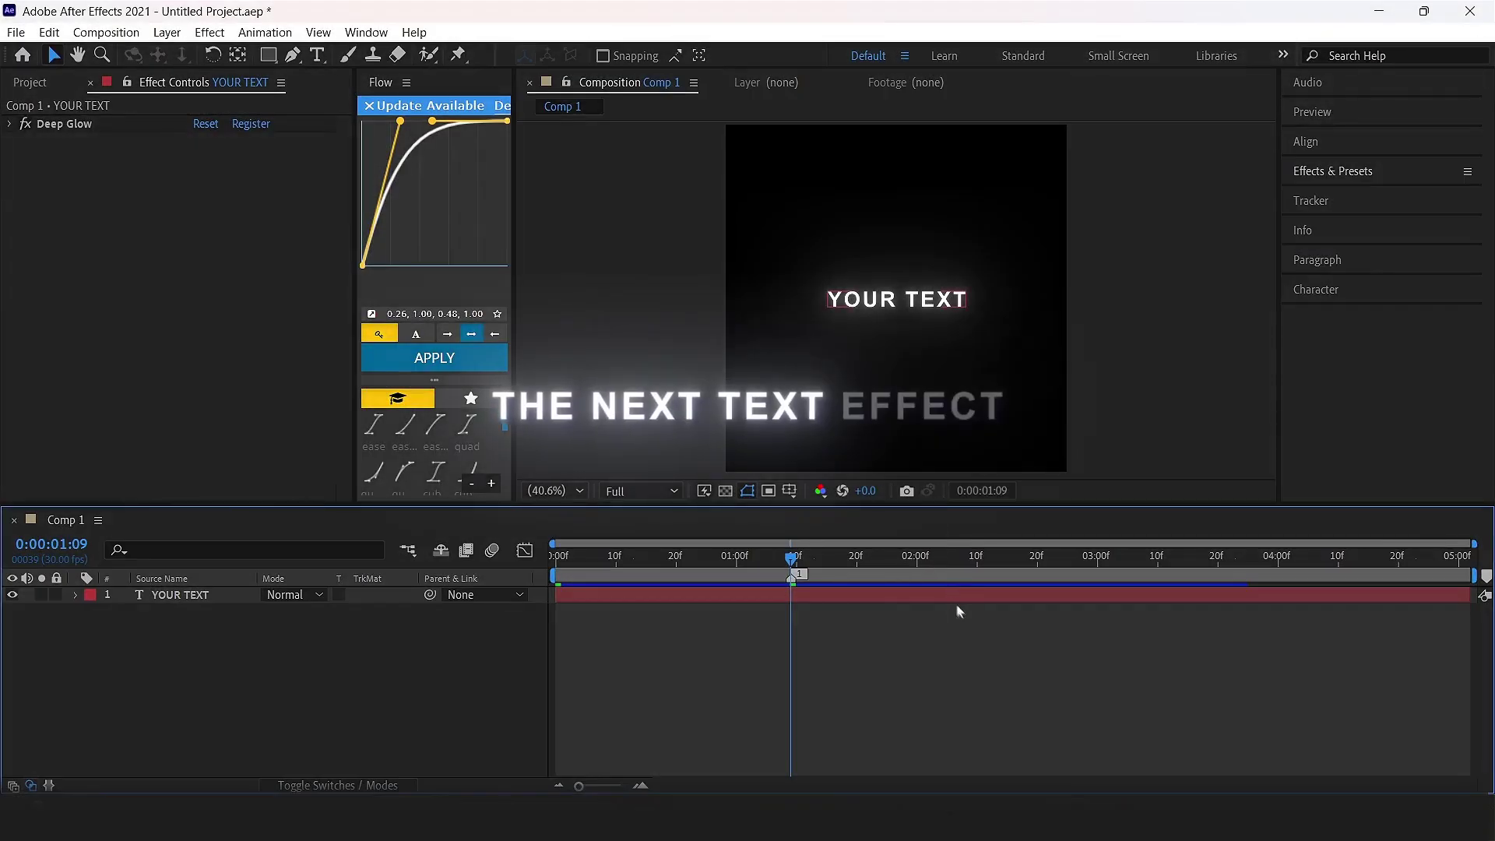
# Apply the Explosion text animation preset to the YOUR TEXT layer at 0:00:01:09
pyautogui.click(817, 594)
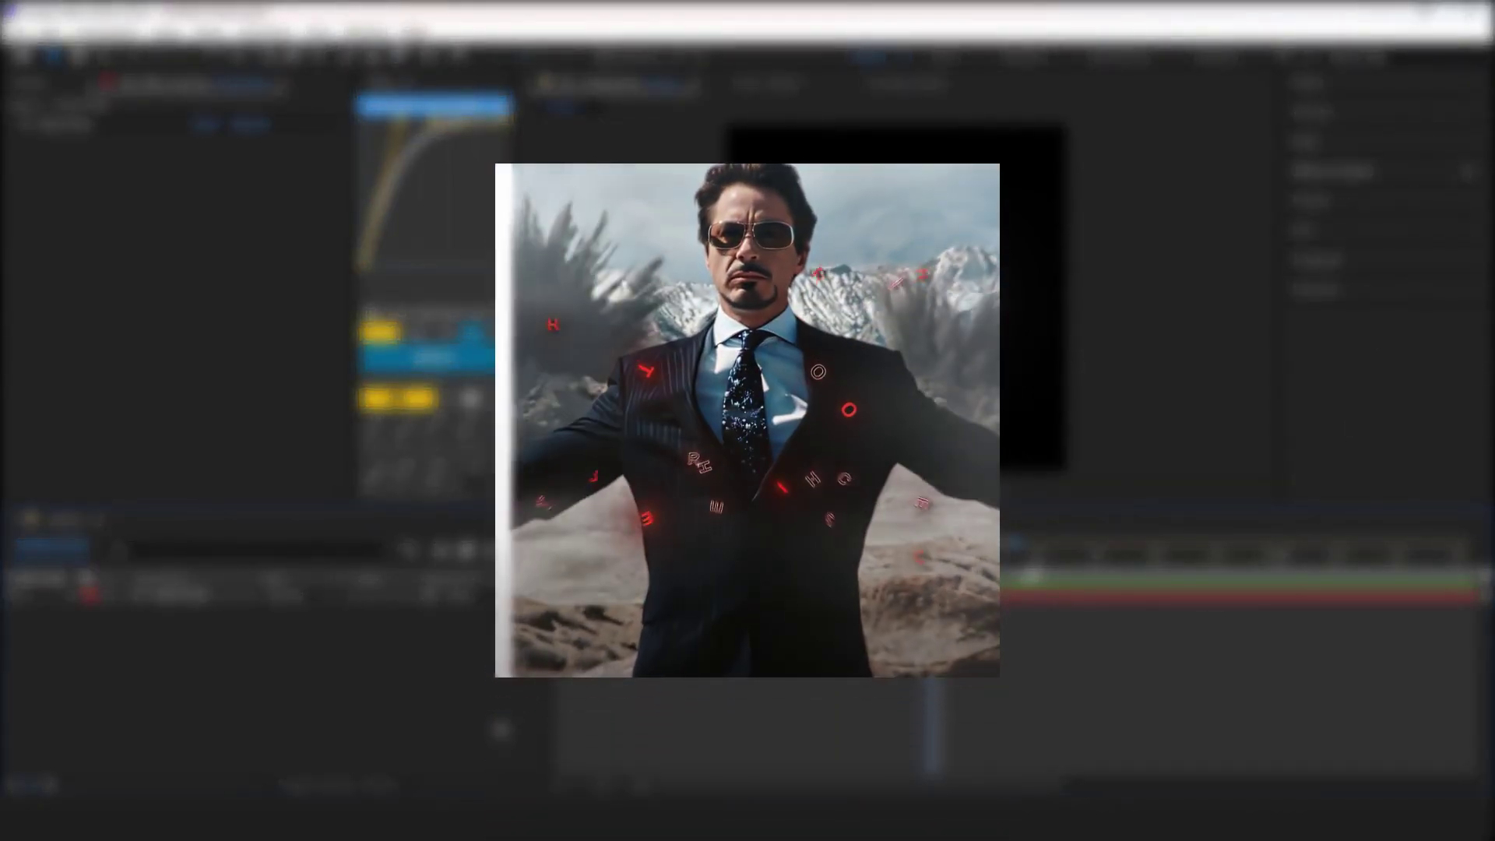
pyautogui.click(1339, 193)
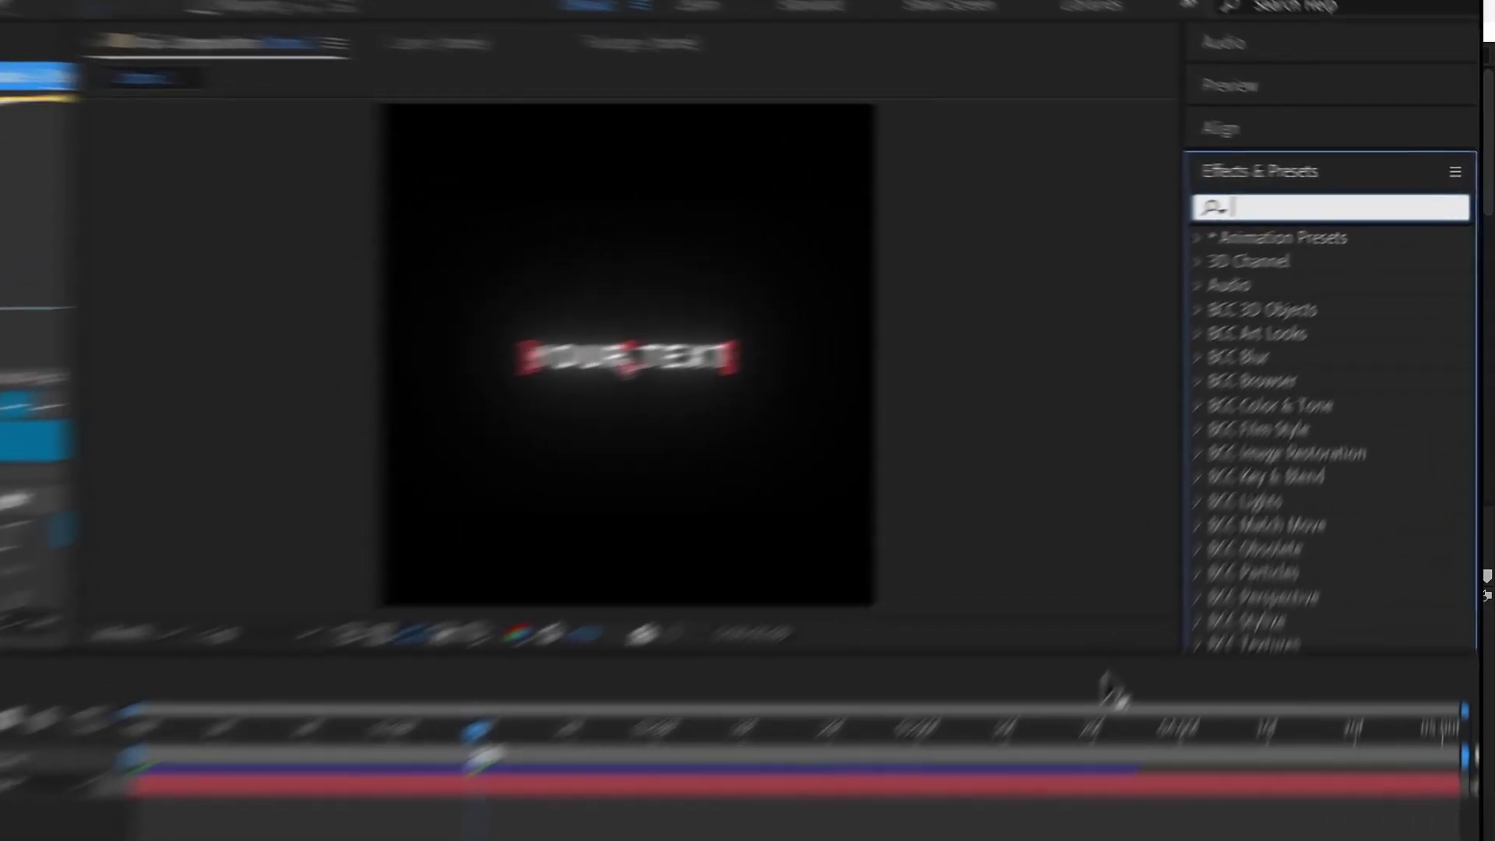
pyautogui.write('Expl')
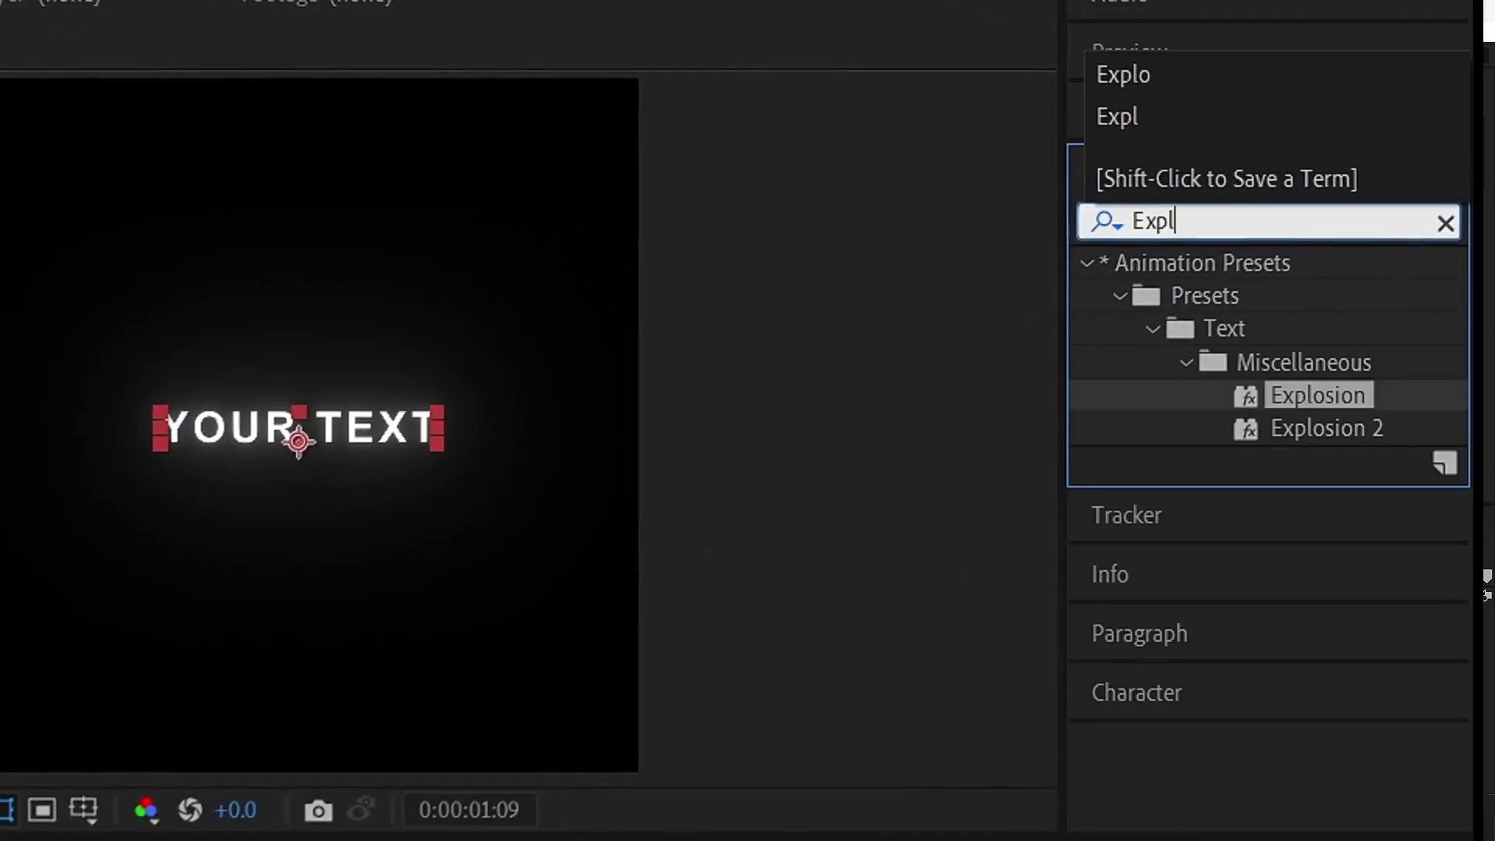
pyautogui.moveTo(1309, 382); pyautogui.dragTo(894, 600)
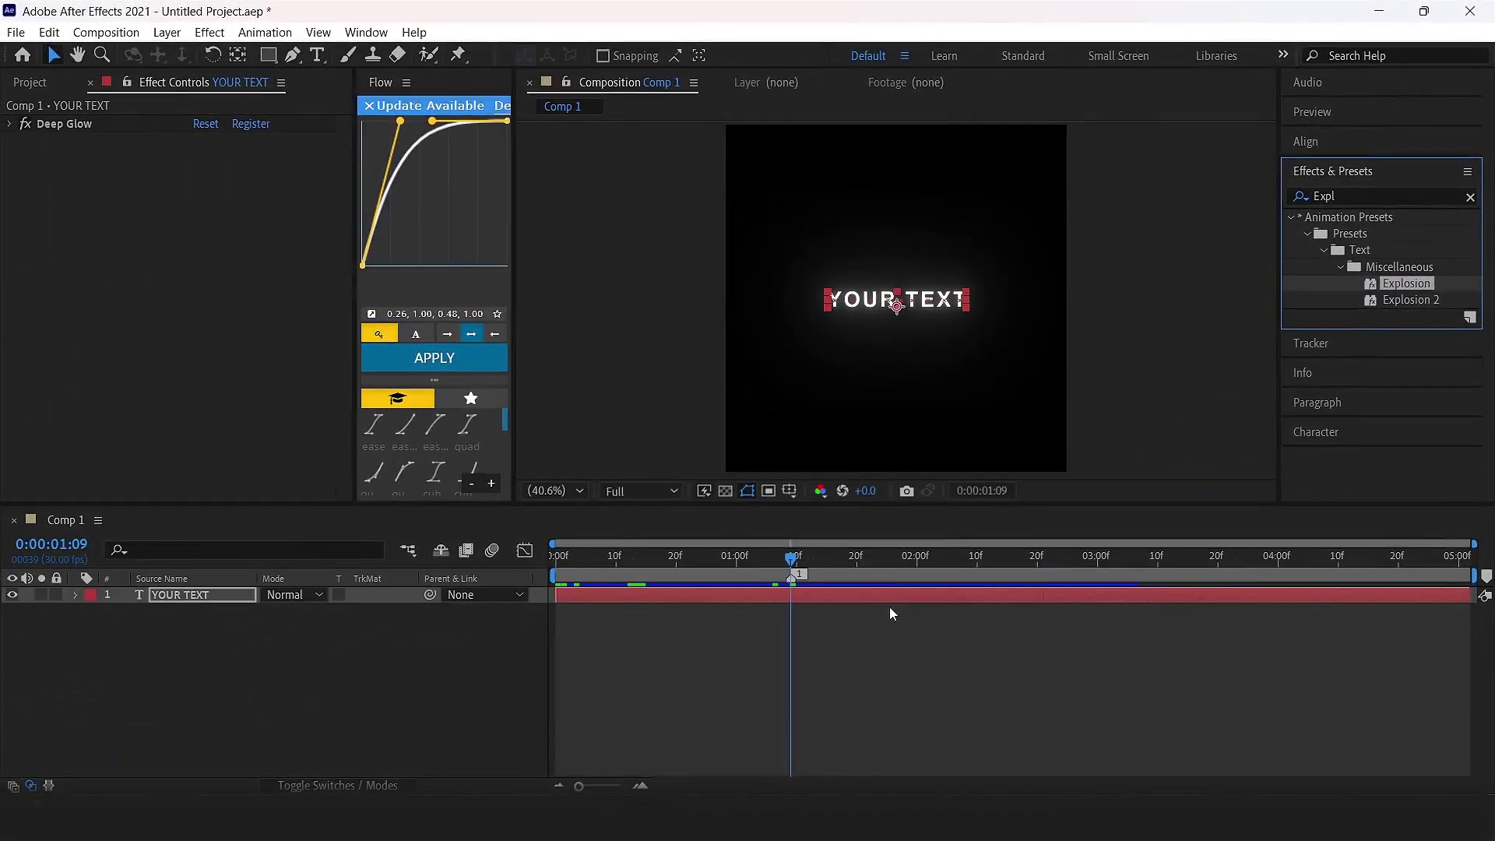
# Preview the text explosion from the marker and again from the start of the composition
pyautogui.click(759, 664)
pyautogui.moveTo(791, 559); pyautogui.dragTo(824, 582)
pyautogui.click(791, 558)
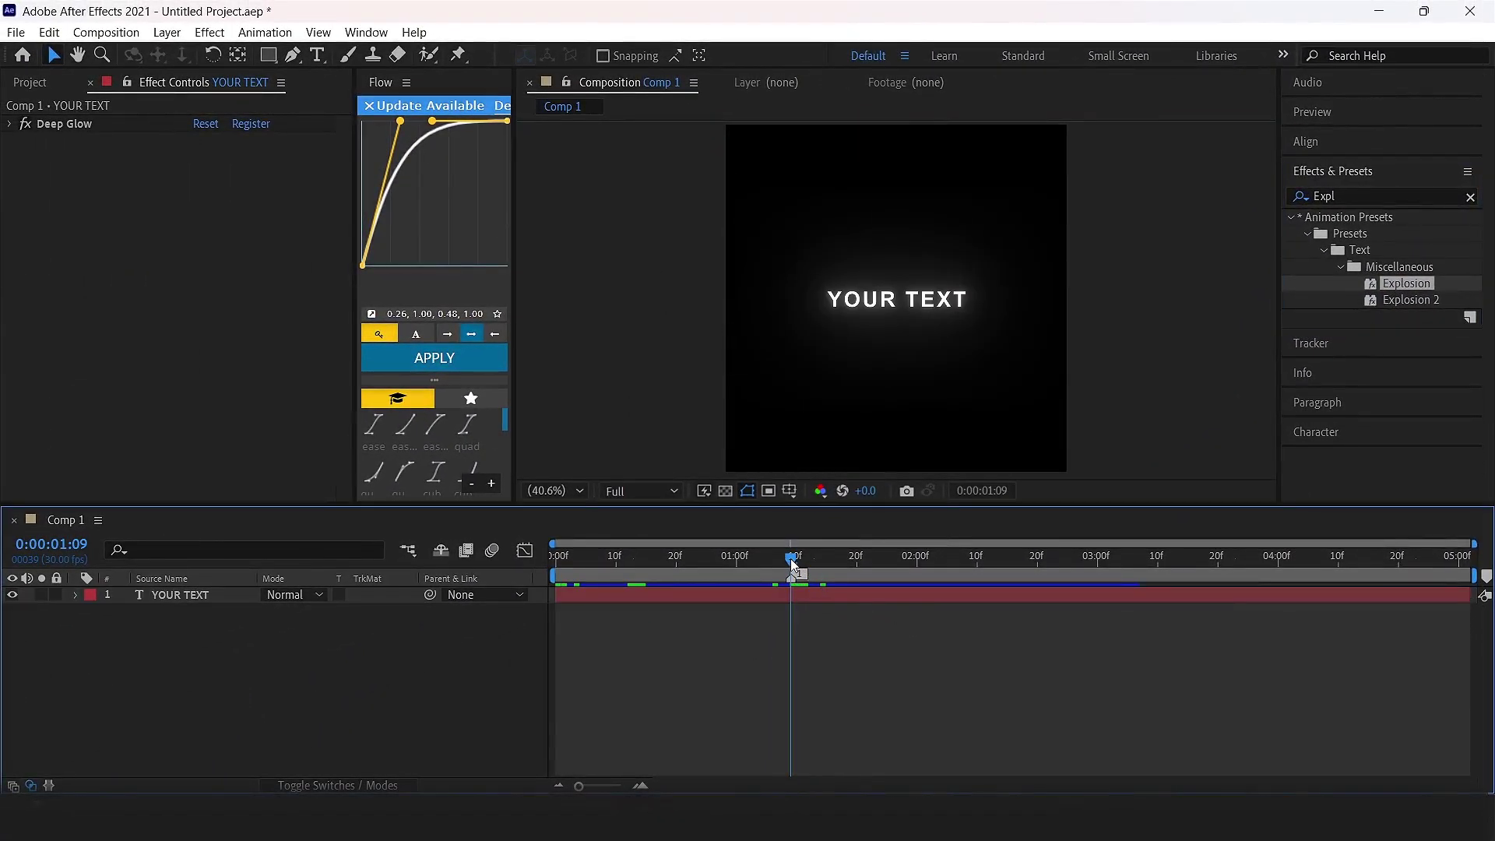
pyautogui.press('space')
pyautogui.moveTo(784, 559); pyautogui.dragTo(524, 697)
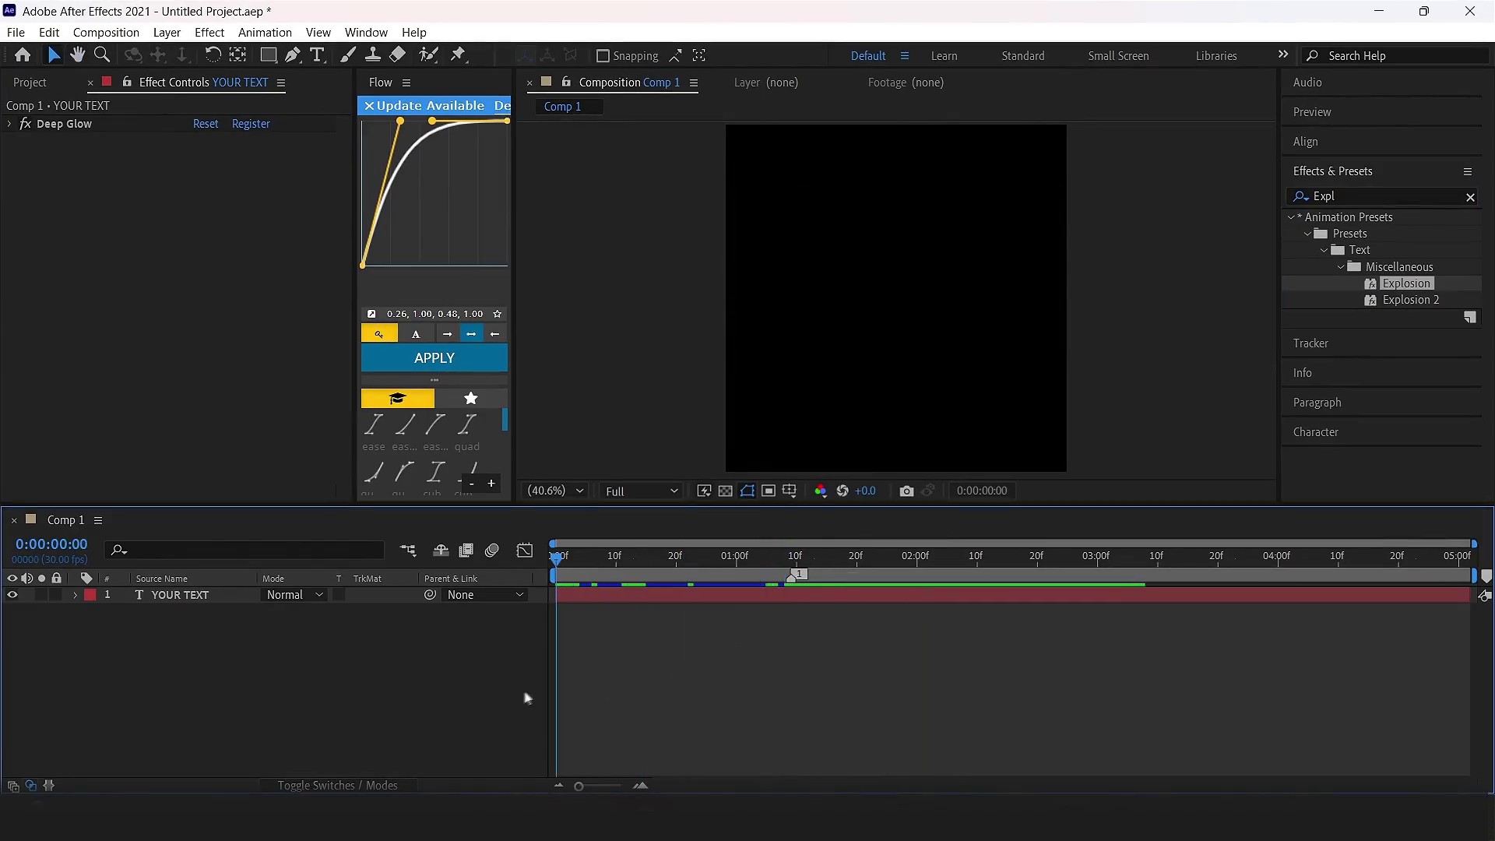
pyautogui.press('space')
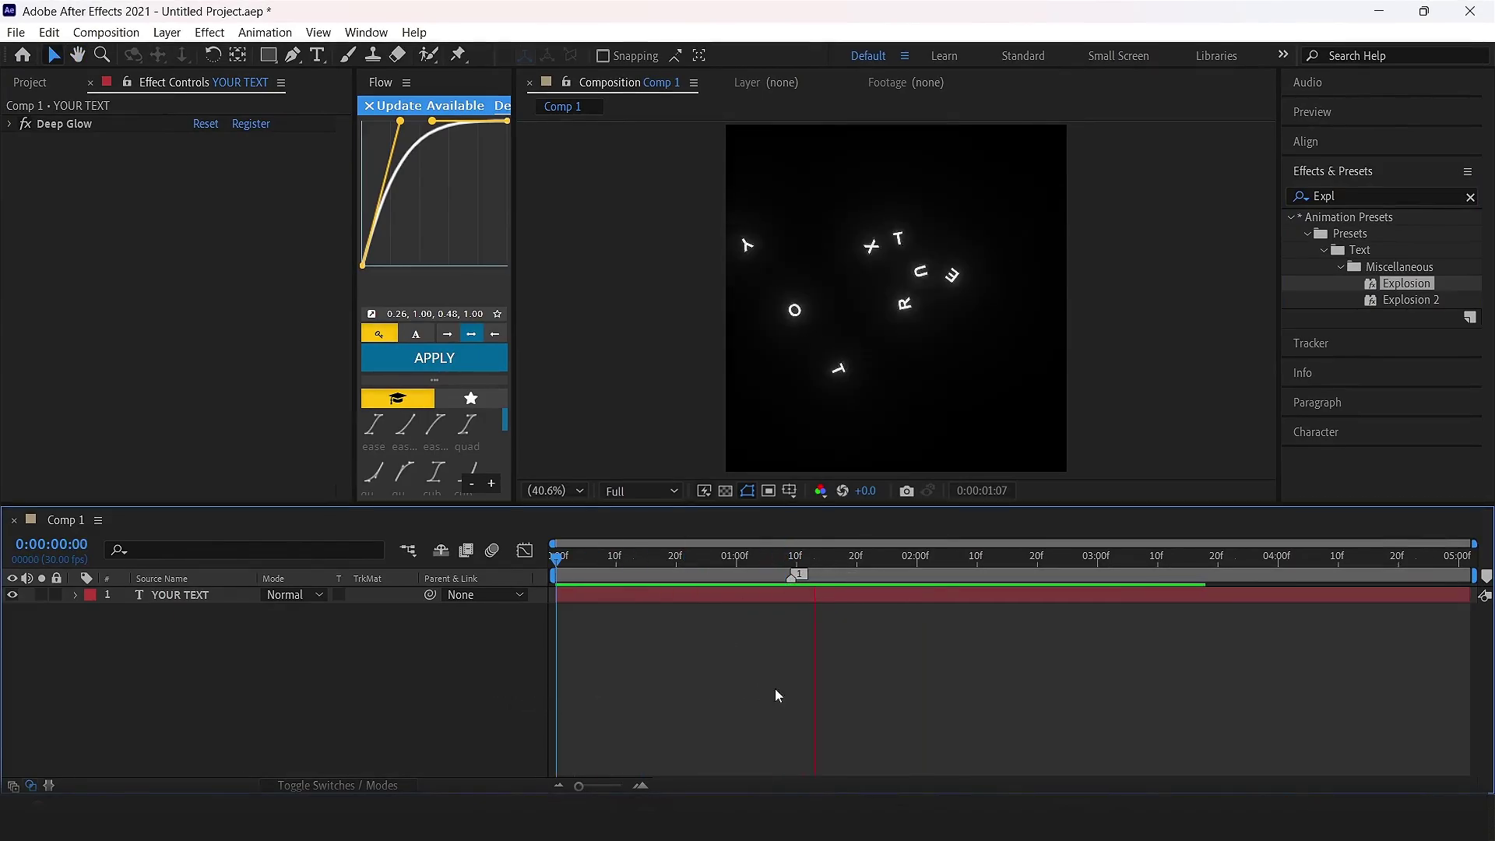
# Reveal the YOUR TEXT layer's keyframes and shift the explosion's Amount and Opacity keyframes earlier to start at about 0:00:00:25
pyautogui.click(692, 595)
pyautogui.press('u')
pyautogui.press('space')
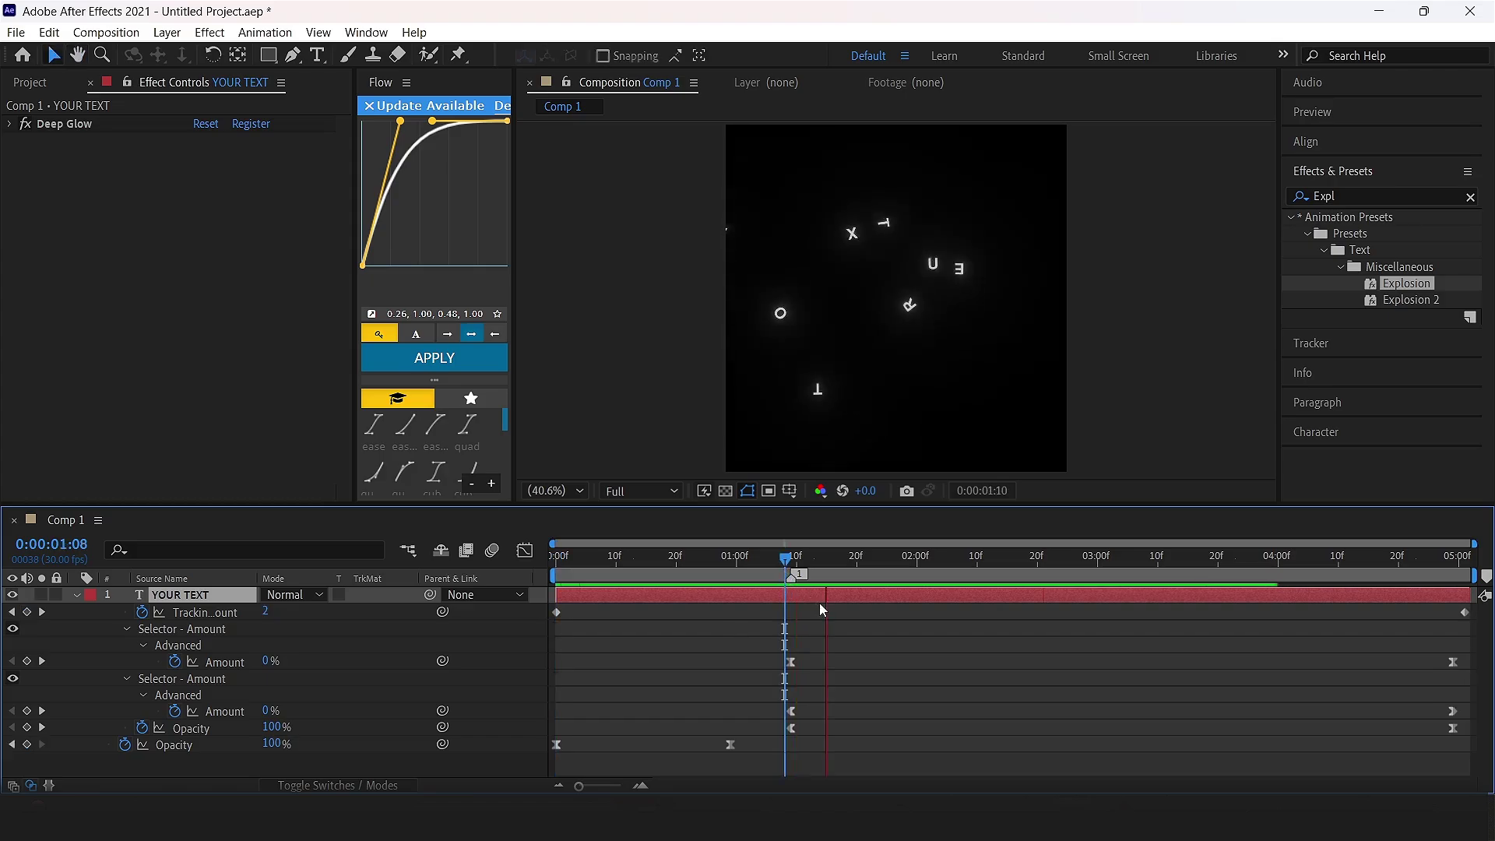
pyautogui.press('space')
pyautogui.moveTo(769, 638); pyautogui.dragTo(1473, 752)
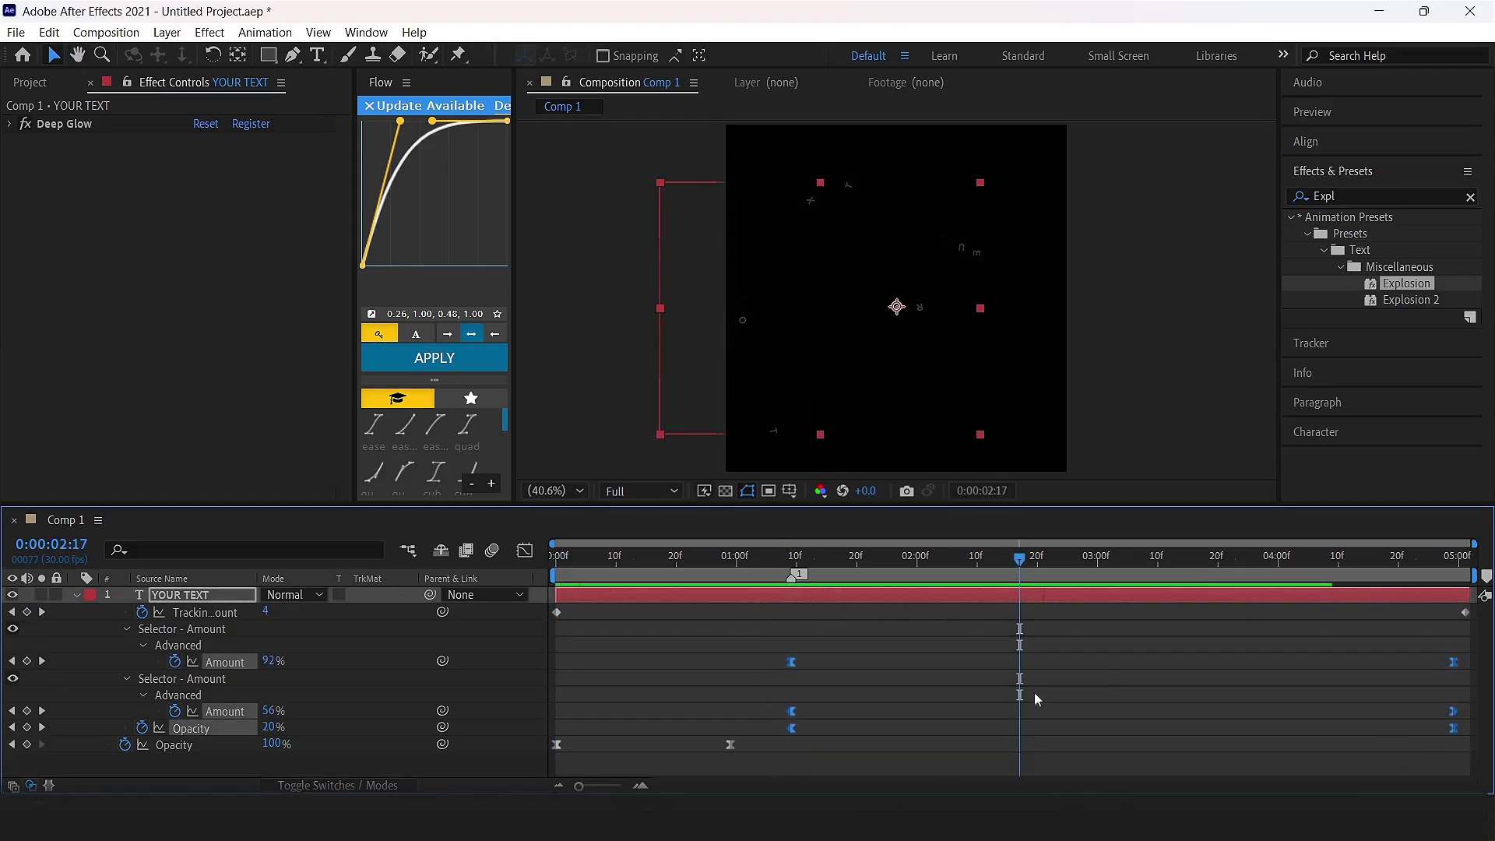
pyautogui.moveTo(791, 667); pyautogui.dragTo(707, 668)
pyautogui.press('space')
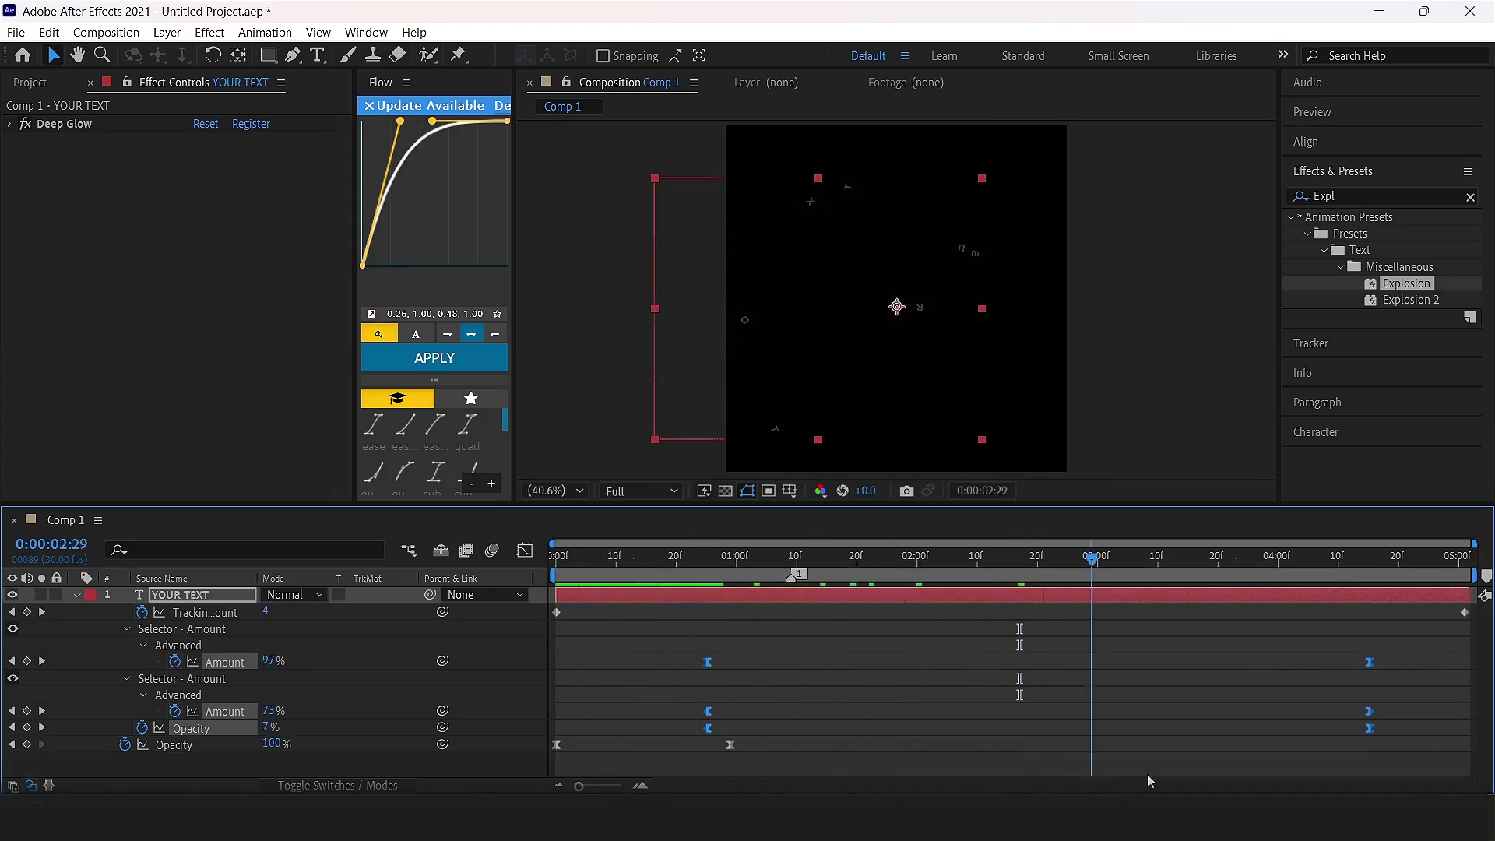
# Scrub through the YOUR TEXT explosion and preview it from the start of the composition
pyautogui.moveTo(1211, 778); pyautogui.dragTo(1055, 779)
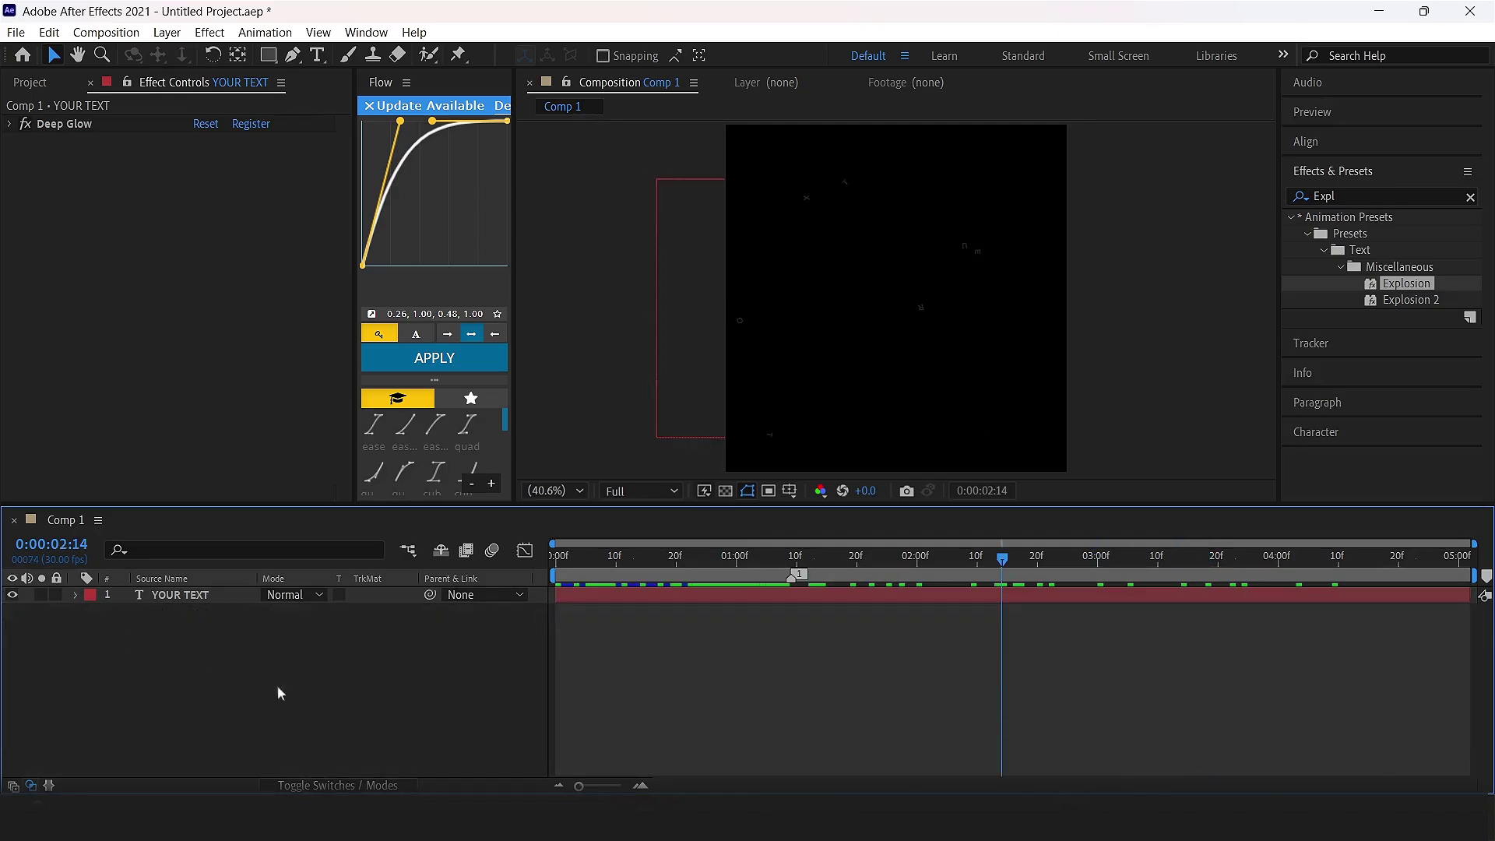
pyautogui.press('Home')
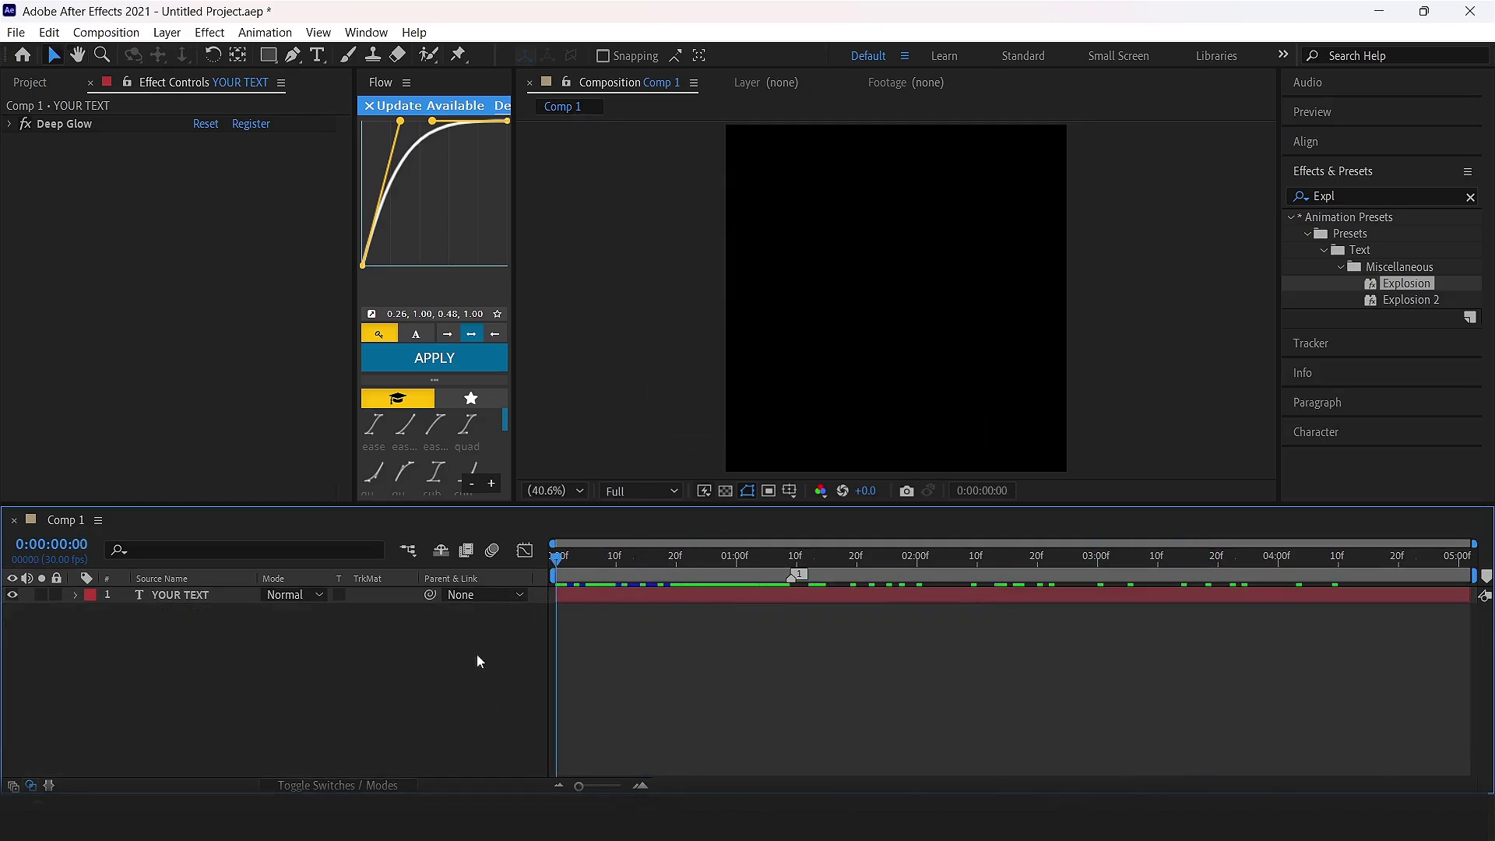
pyautogui.press('space')
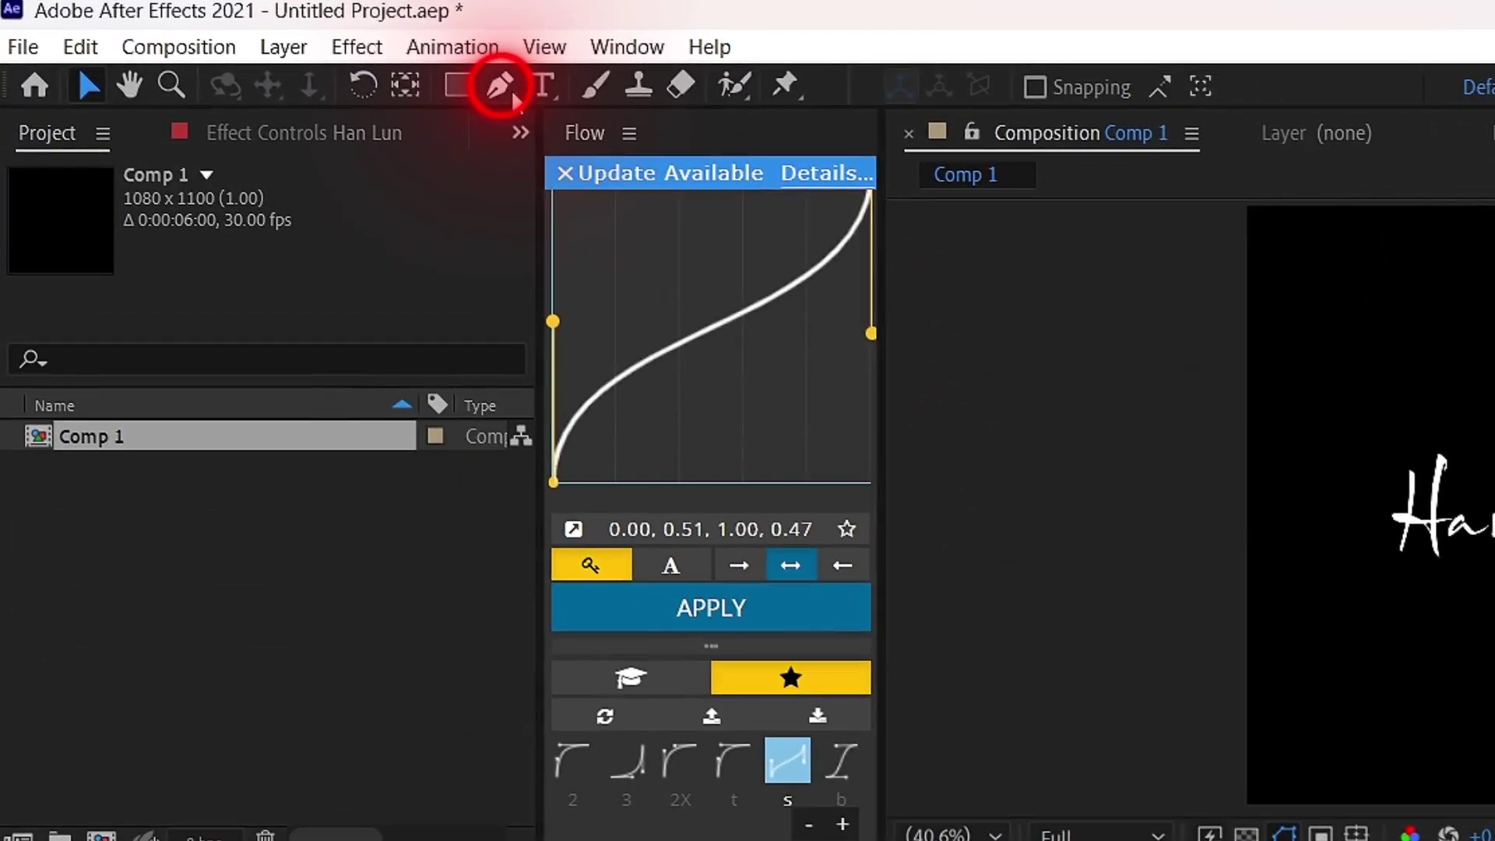
# Start an open Pen mask on the script text layer, tracing the H's left stem and the beginning of its crossbar
pyautogui.click(324, 59)
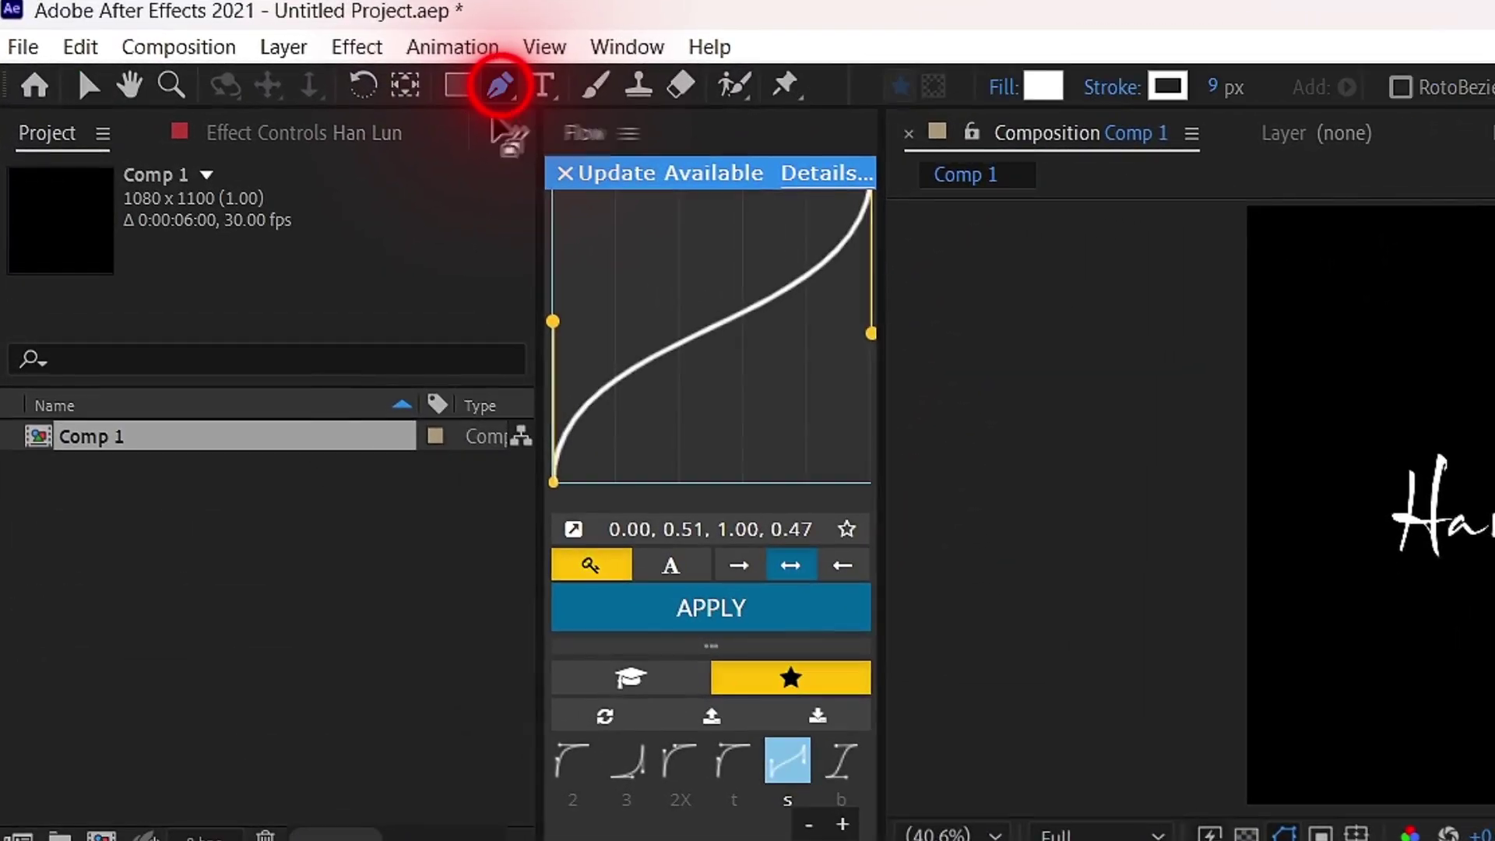
pyautogui.scroll(2, 1172, 518)
pyautogui.moveTo(1062, 562); pyautogui.dragTo(1255, 480)
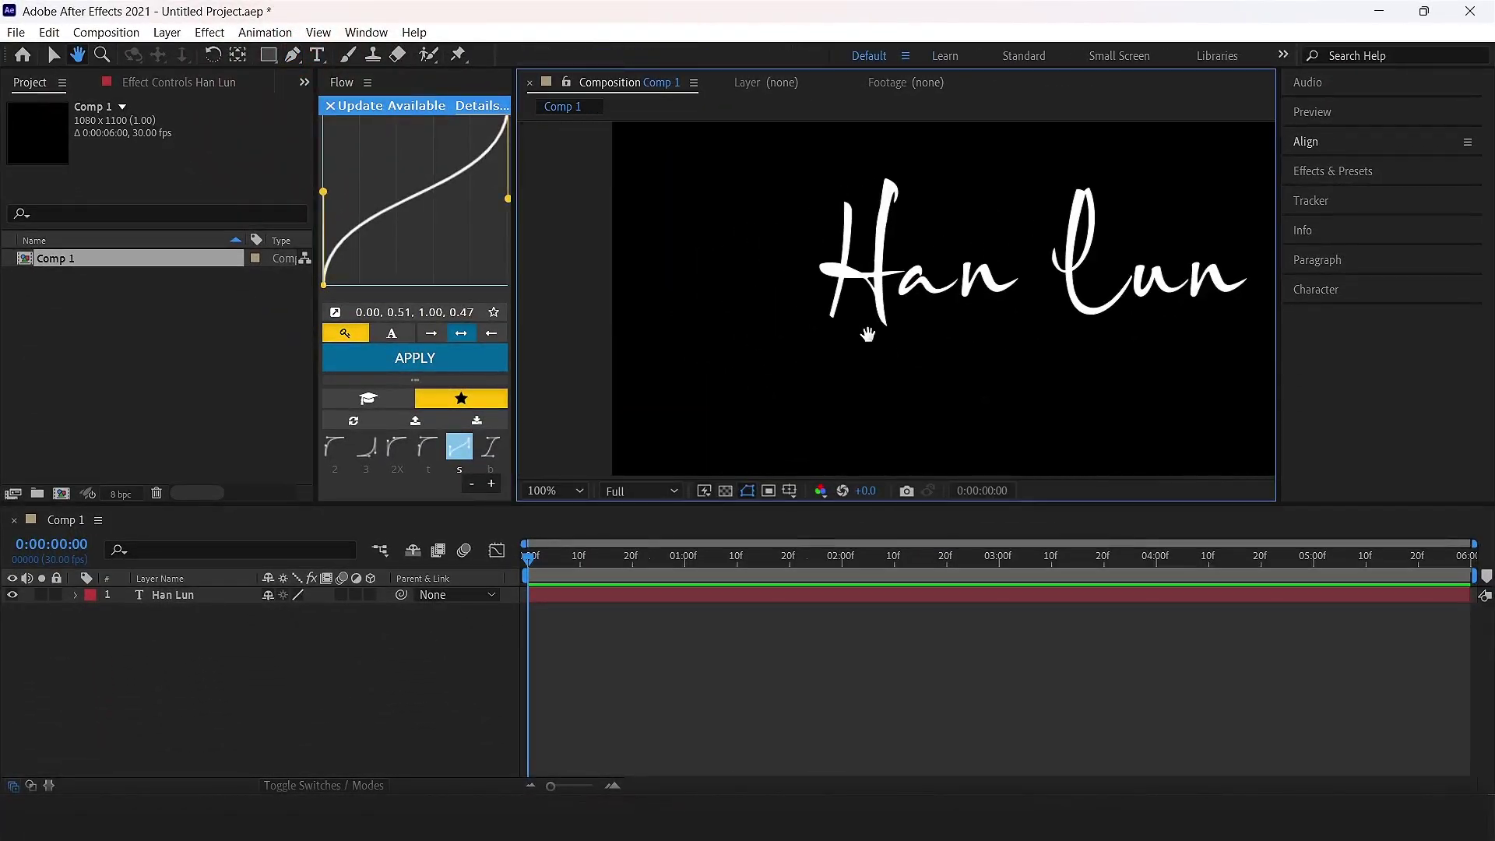
pyautogui.scroll(1, 1187, 513)
pyautogui.moveTo(806, 354); pyautogui.dragTo(774, 460)
pyautogui.click(176, 596)
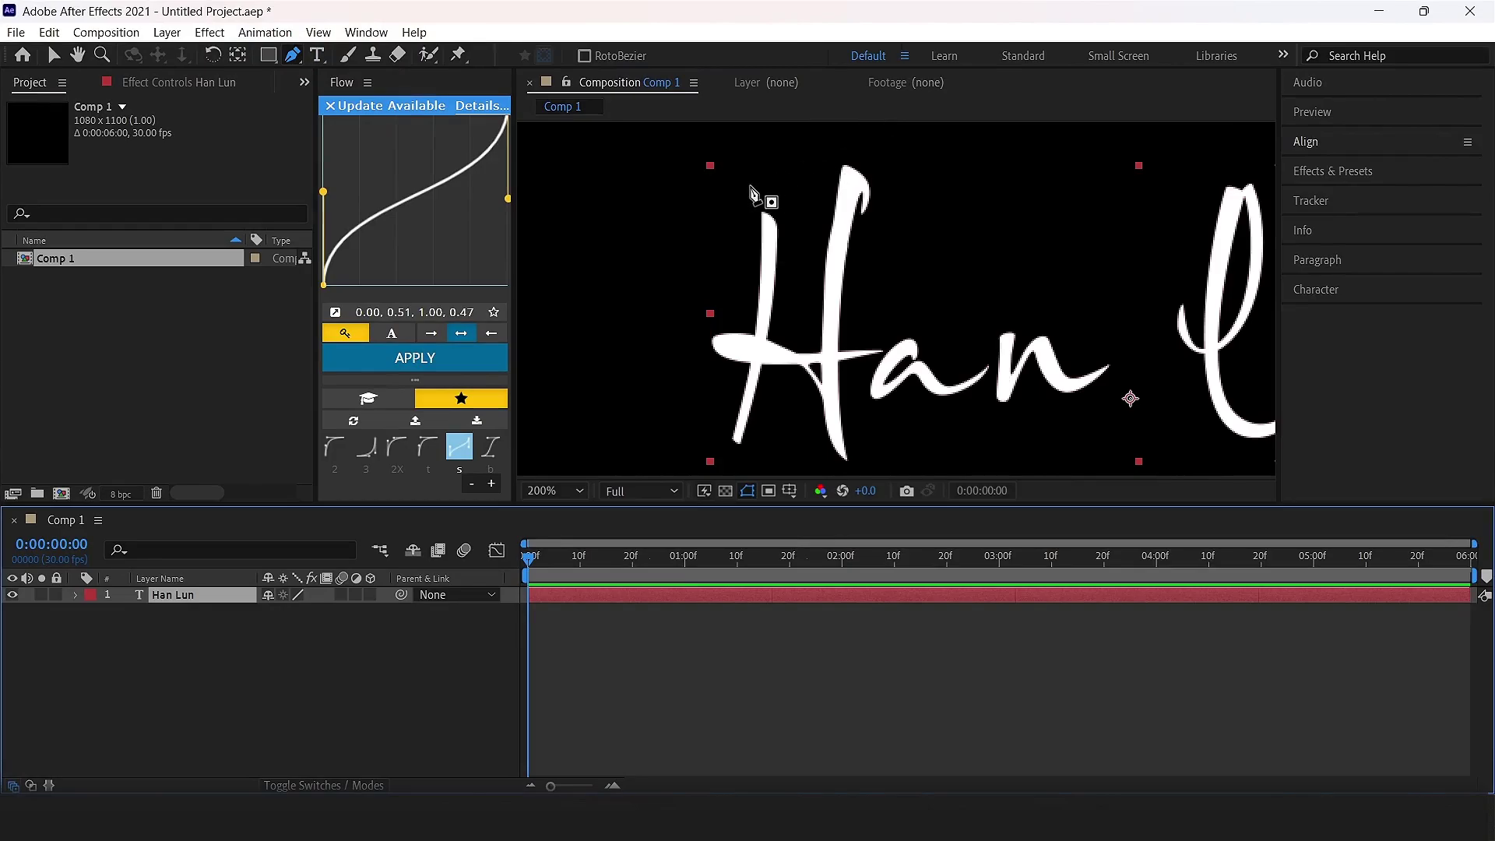
pyautogui.click(752, 193)
pyautogui.scroll(2, 768, 210)
pyautogui.click(766, 345)
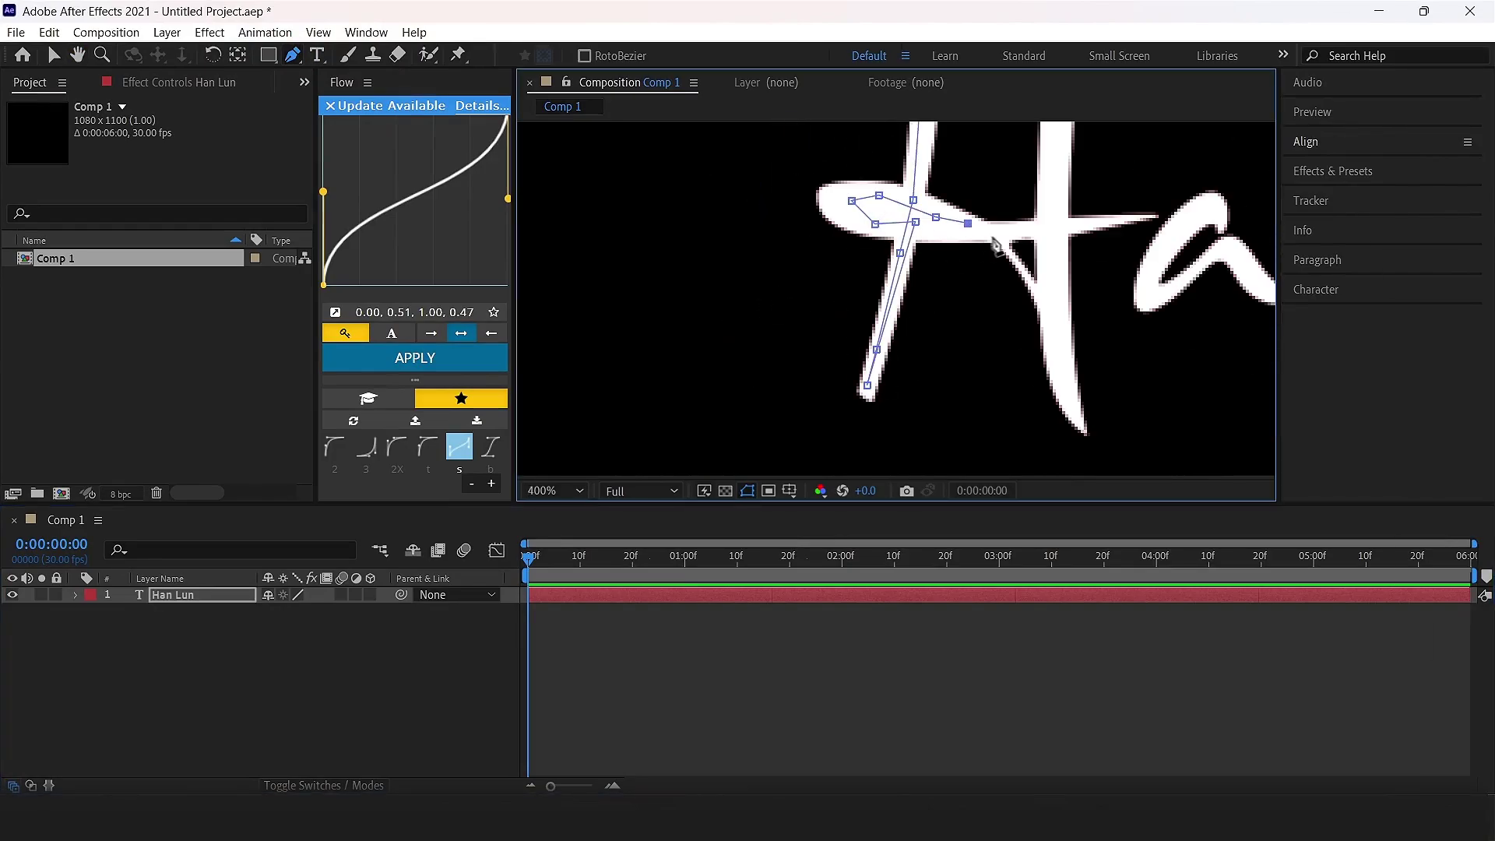
# Continue the mask path from the H's crossbar down to the foot of its right stem and back up
pyautogui.click(995, 236)
pyautogui.click(1024, 270)
pyautogui.click(1056, 319)
pyautogui.click(1072, 408)
pyautogui.click(1059, 274)
pyautogui.moveTo(1052, 234); pyautogui.dragTo(961, 383)
pyautogui.click(960, 222)
pyautogui.moveTo(969, 162); pyautogui.dragTo(909, 362)
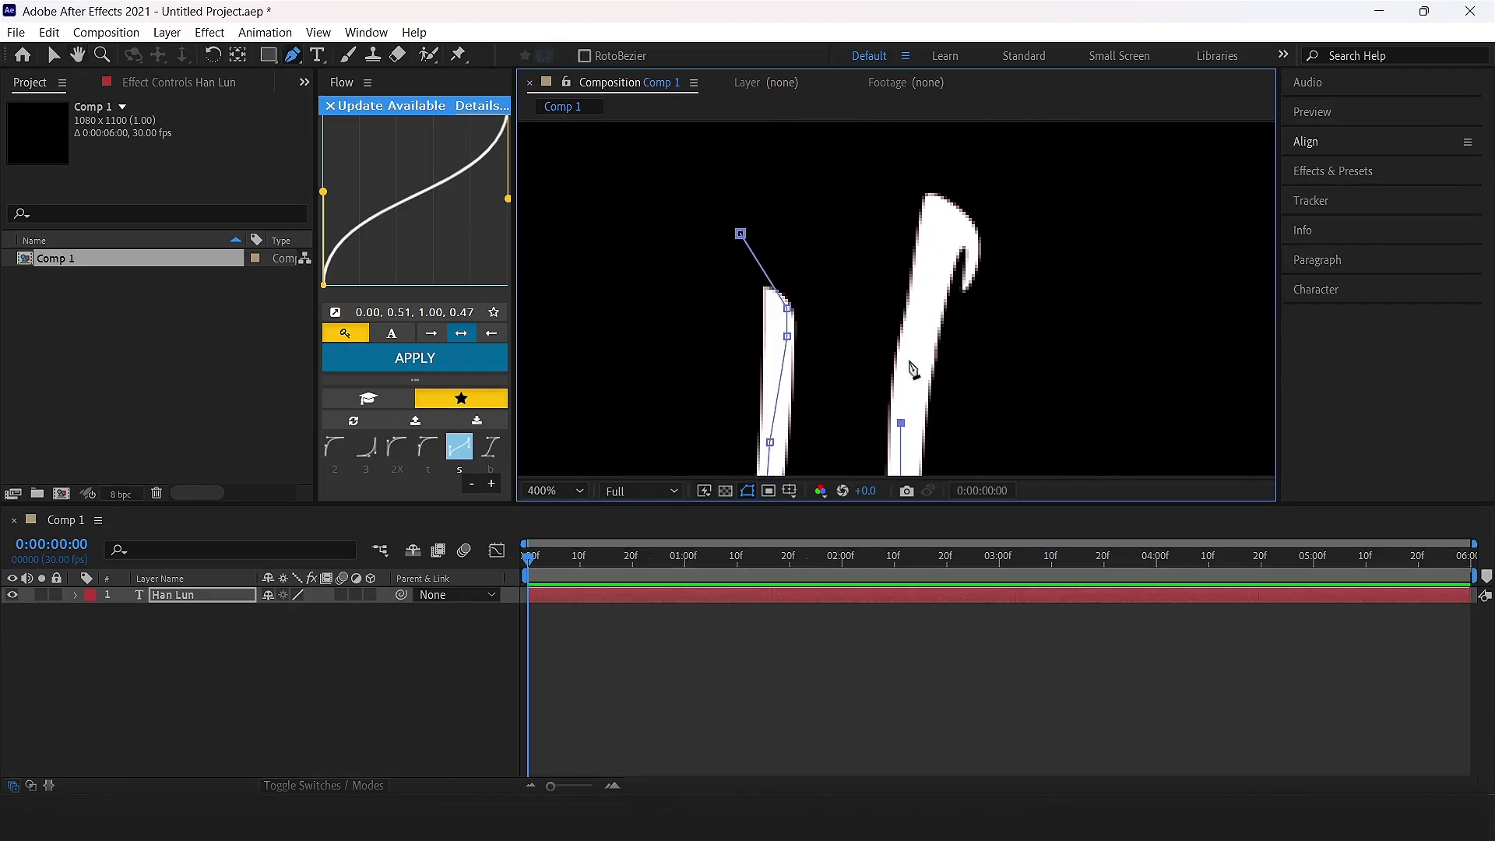
# Carry the mask path around the top hook of the H and across to the letter a
pyautogui.click(975, 249)
pyautogui.click(966, 291)
pyautogui.click(952, 392)
pyautogui.moveTo(965, 413); pyautogui.dragTo(859, 164)
pyautogui.click(875, 240)
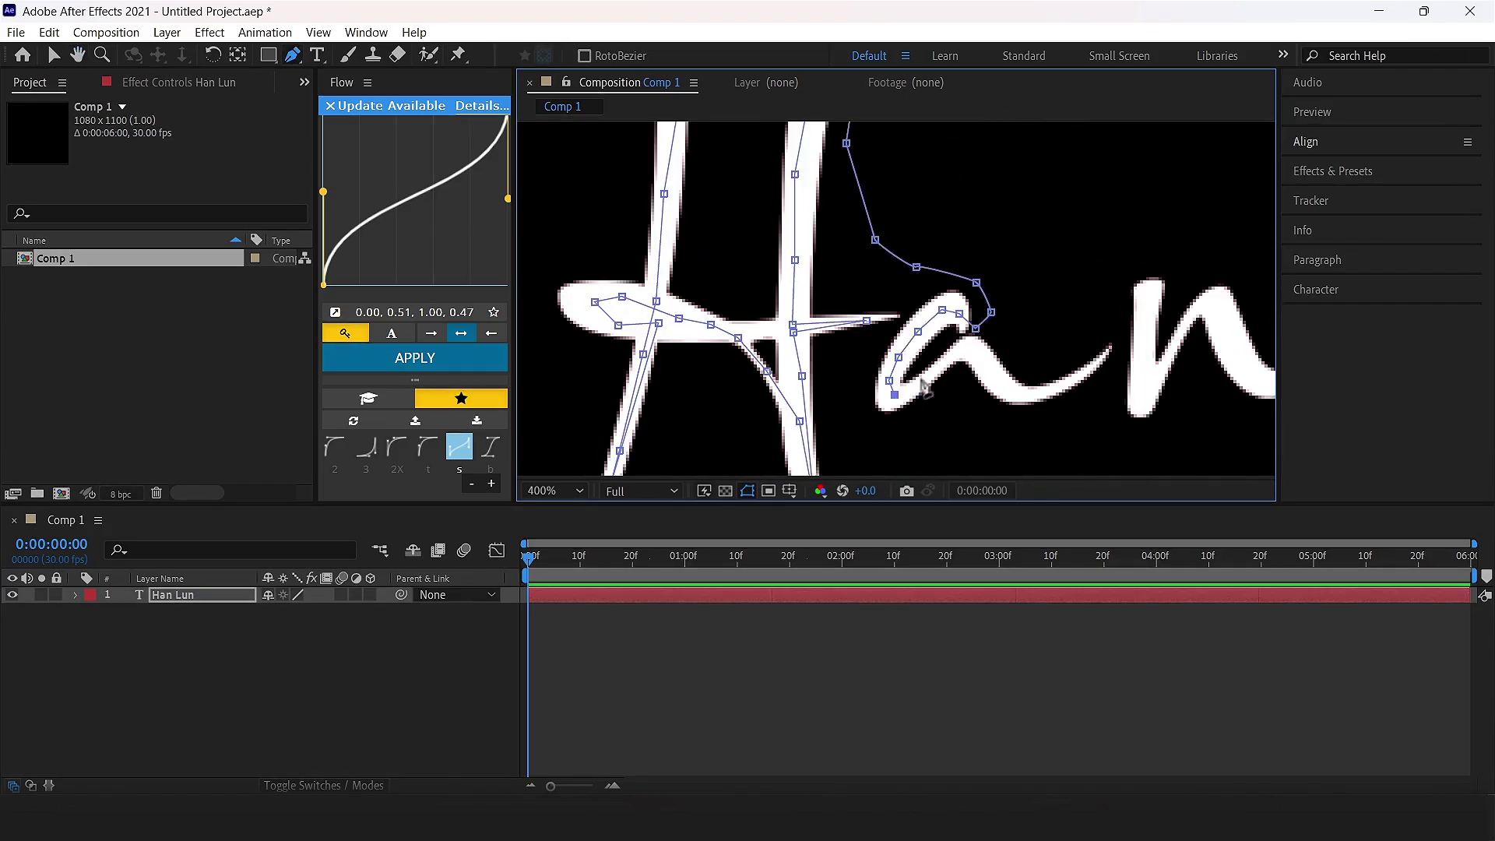
# Extend the mask path from the a above and through the first n, ending past its tail
pyautogui.click(1117, 273)
pyautogui.click(1151, 255)
pyautogui.moveTo(1151, 255); pyautogui.dragTo(844, 256)
pyautogui.click(836, 309)
pyautogui.click(837, 401)
pyautogui.click(860, 363)
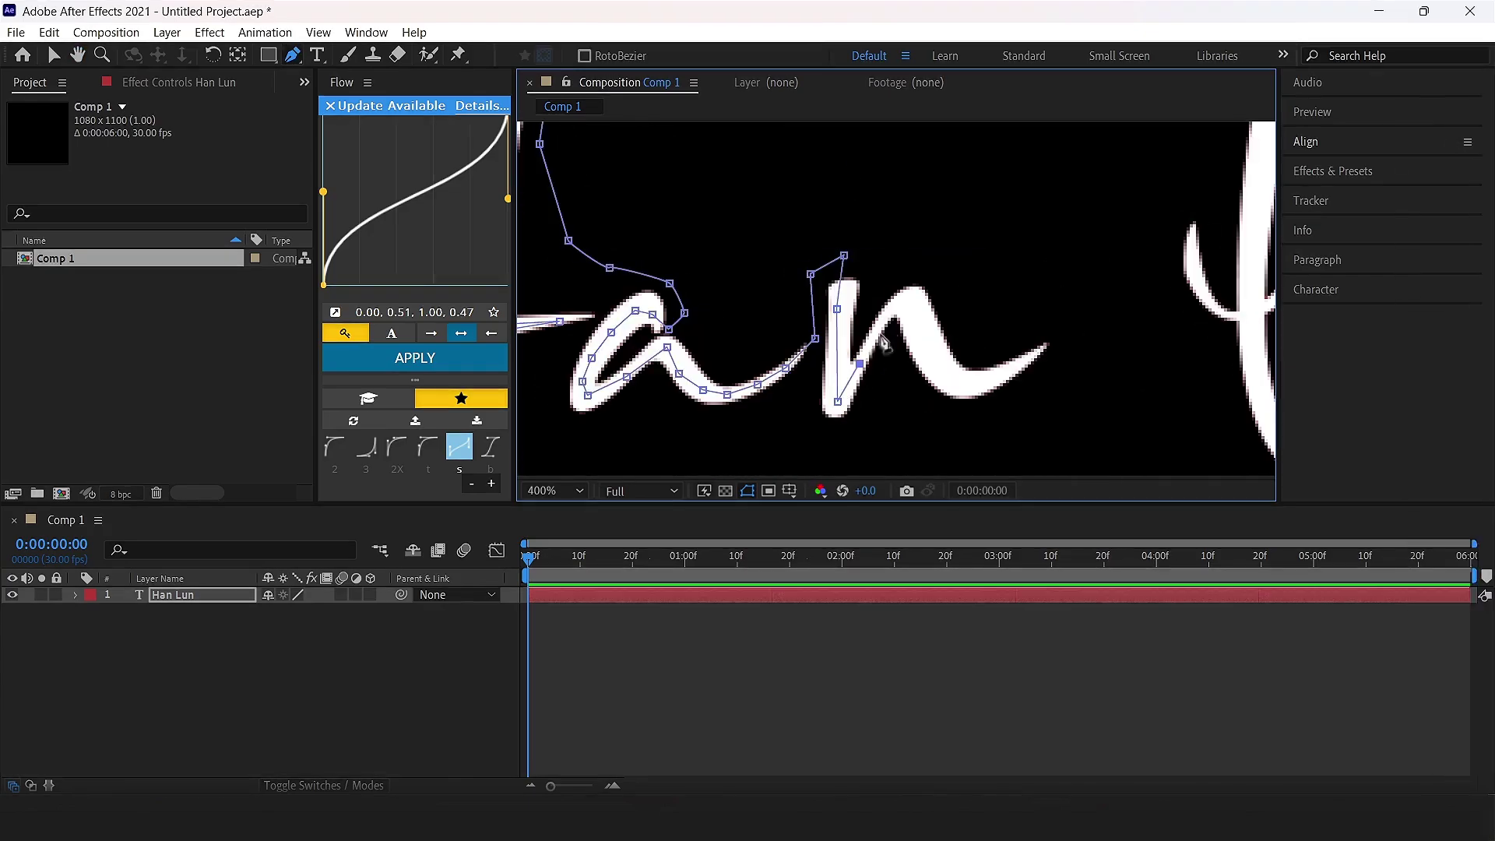
pyautogui.click(993, 376)
pyautogui.click(1067, 332)
# Bridge the mask path from the first n over to the L and down its entry hook
pyautogui.moveTo(1082, 337); pyautogui.dragTo(874, 404)
pyautogui.click(943, 275)
pyautogui.click(975, 264)
pyautogui.click(984, 295)
pyautogui.click(988, 336)
pyautogui.click(990, 359)
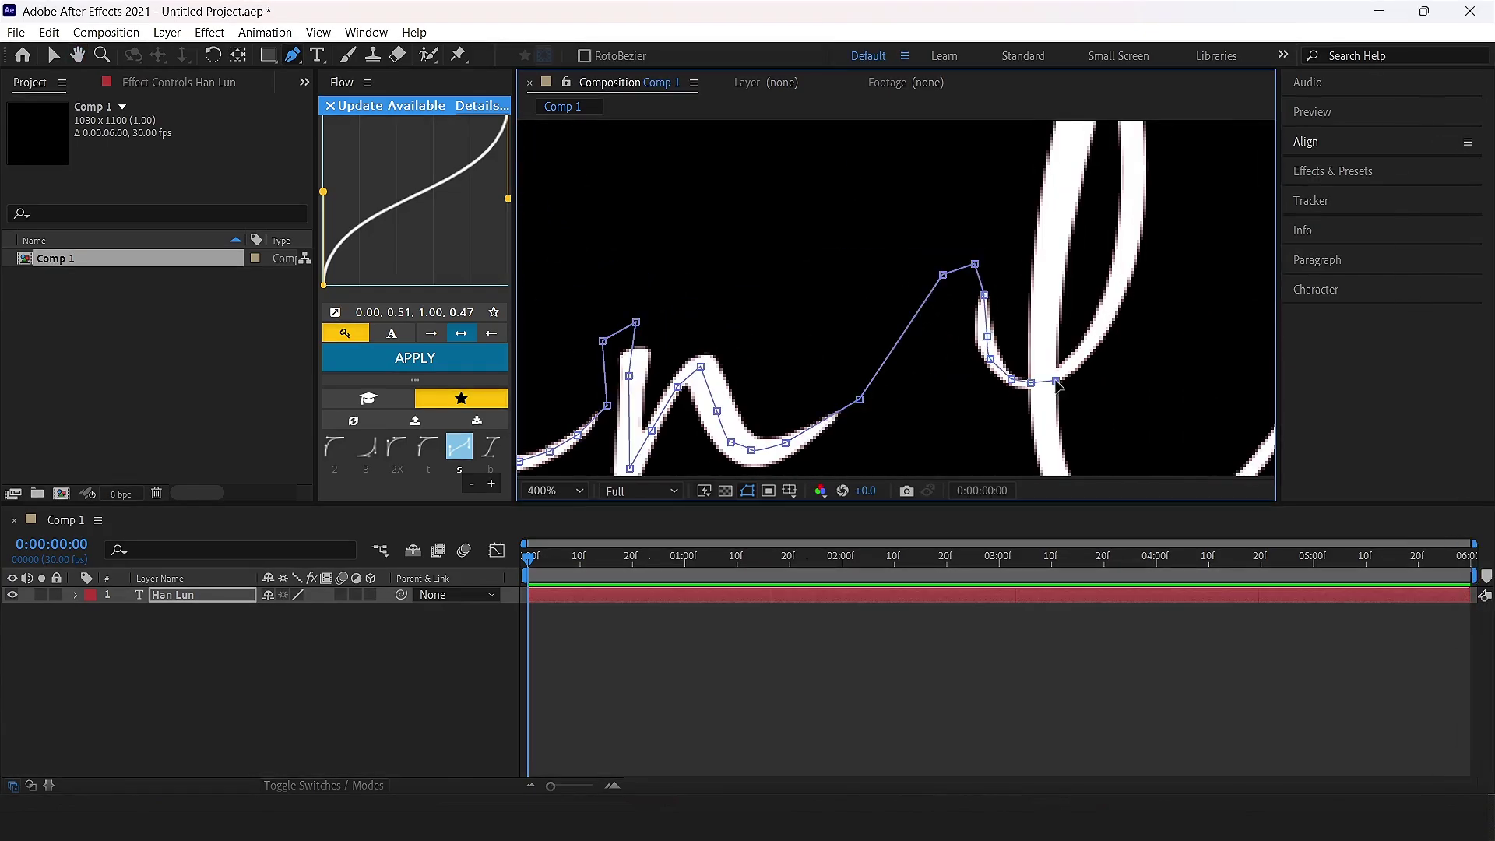
# Trace the L's upper loop, main stem and lower curve with the mask path, up to the end of its tail
pyautogui.click(1119, 277)
pyautogui.click(1132, 201)
pyautogui.moveTo(1136, 172); pyautogui.dragTo(1072, 321)
pyautogui.click(1047, 217)
pyautogui.moveTo(989, 376); pyautogui.dragTo(961, 233)
pyautogui.click(953, 358)
pyautogui.moveTo(953, 426); pyautogui.dragTo(923, 243)
pyautogui.click(940, 309)
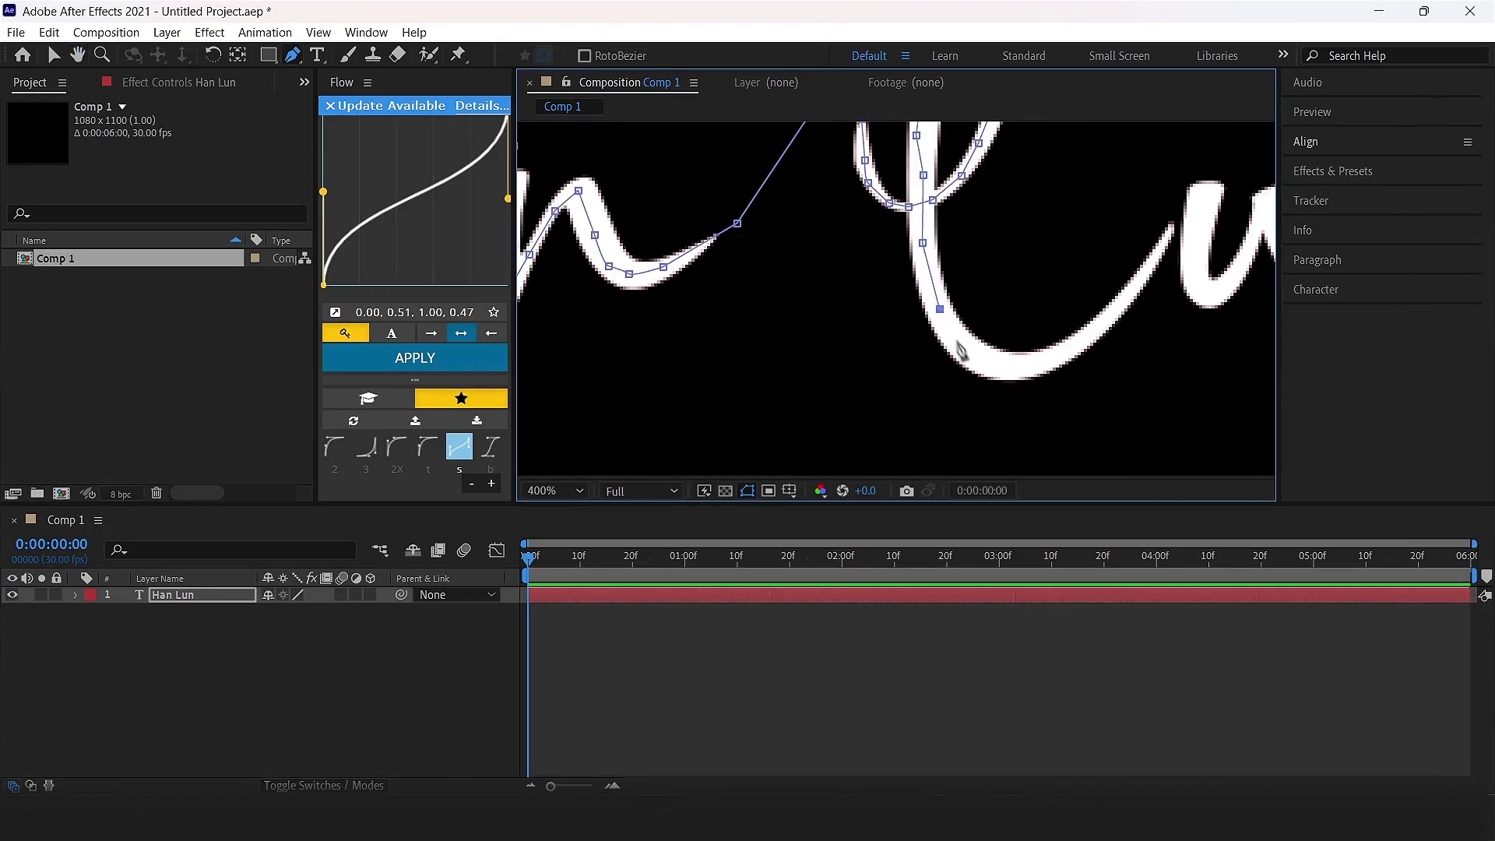
pyautogui.click(1151, 264)
pyautogui.click(1176, 213)
# Bring the mask path over the top of the u and trace the letter's strokes along their centre
pyautogui.moveTo(1174, 221); pyautogui.dragTo(960, 338)
pyautogui.click(995, 274)
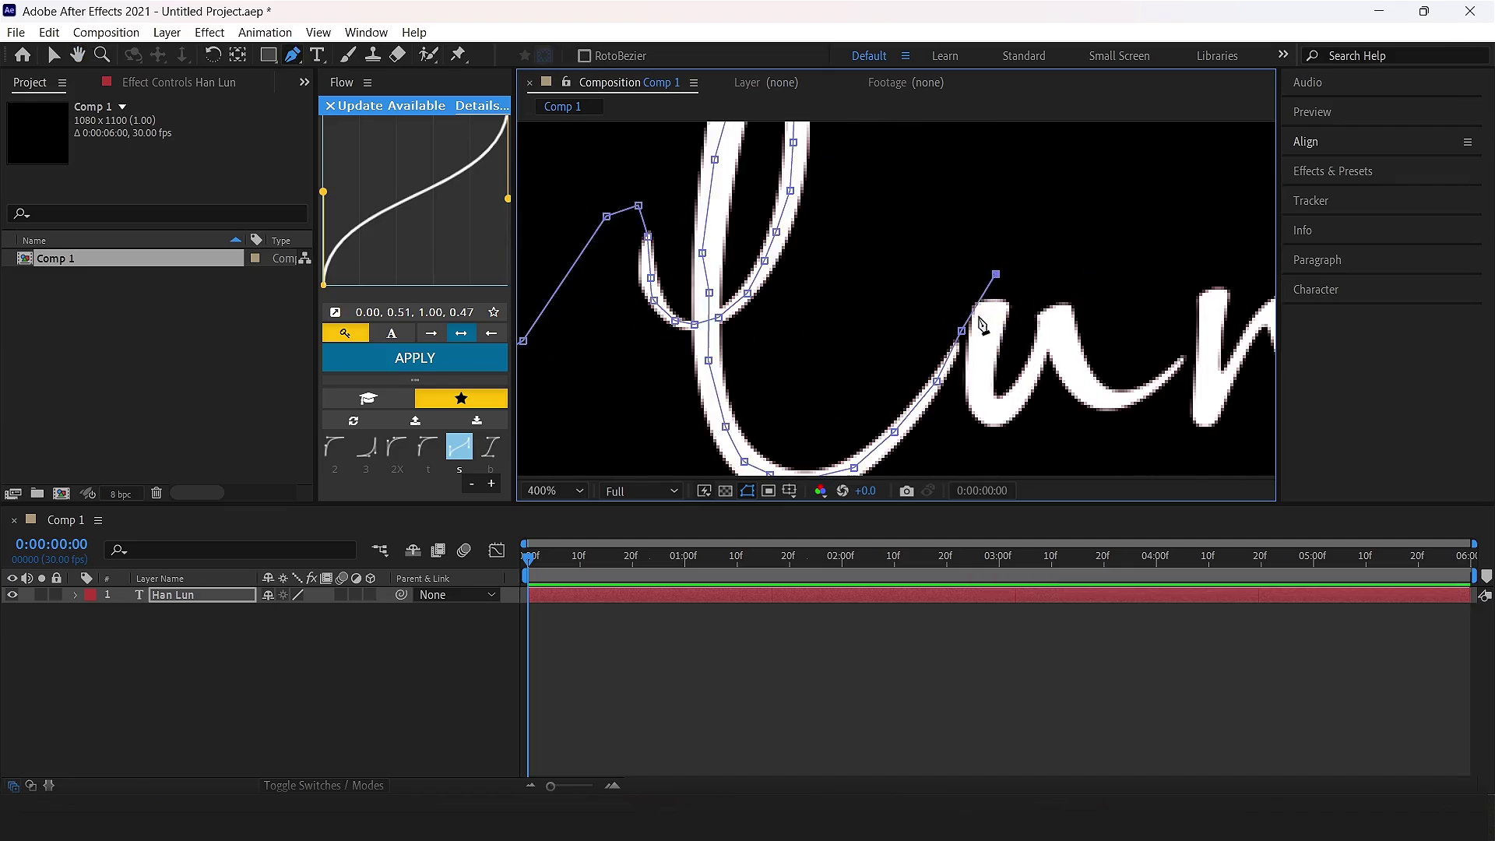
pyautogui.click(985, 402)
pyautogui.click(999, 411)
pyautogui.click(1022, 400)
pyautogui.press('v')
pyautogui.click(293, 54)
pyautogui.click(1029, 375)
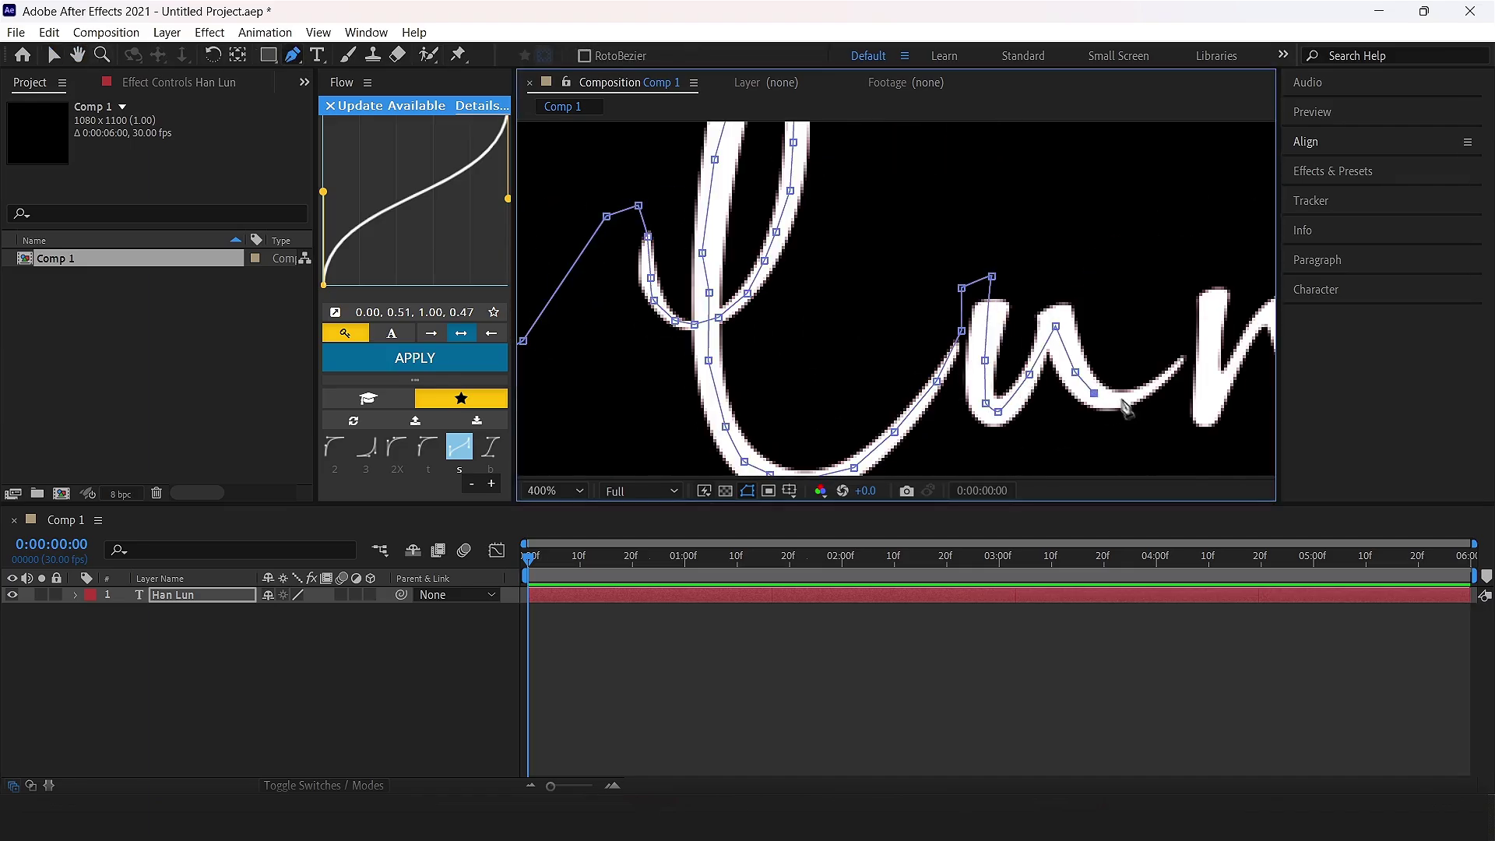
# Trace the final n to finish the mask path, return to the Selection tool and select the text layer
pyautogui.click(1221, 273)
pyautogui.click(1213, 325)
pyautogui.click(1212, 401)
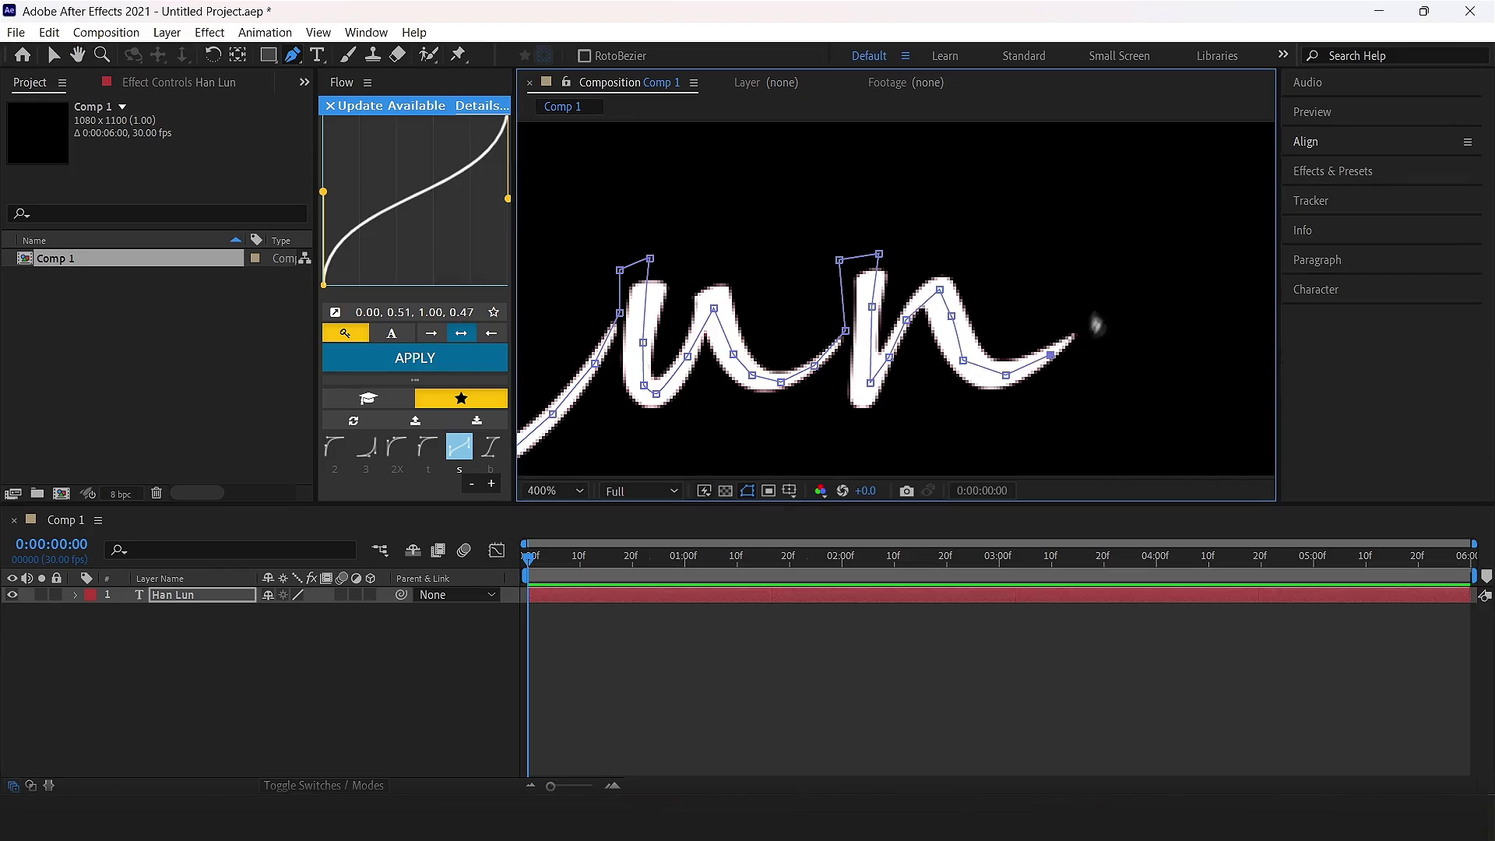
pyautogui.press('/')
pyautogui.press('v')
pyautogui.click(635, 593)
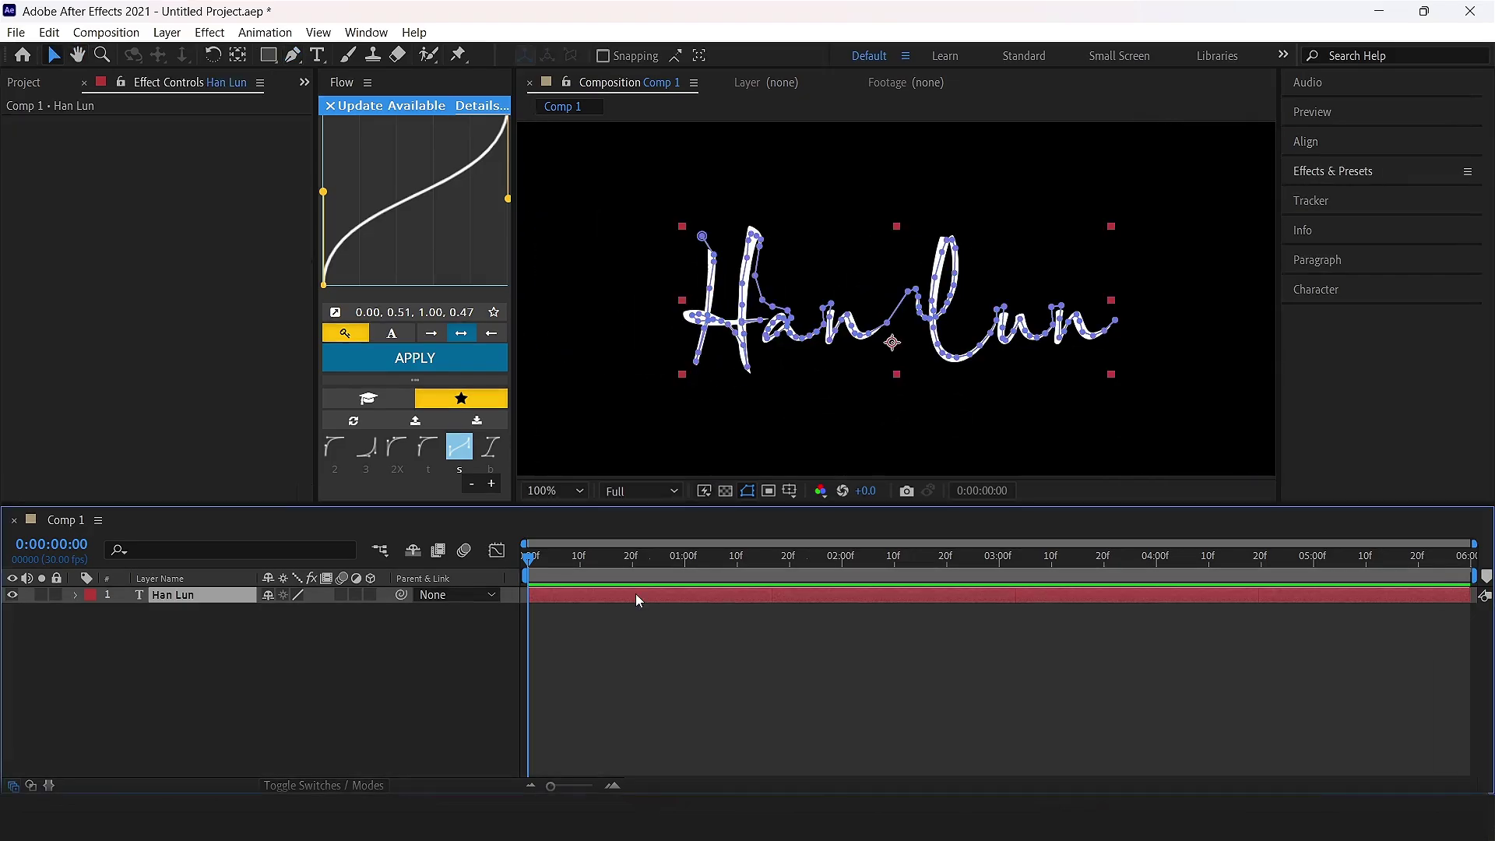
# Find the Stroke effect in Effects & Presets and apply it to the masked text layer
pyautogui.click(1393, 169)
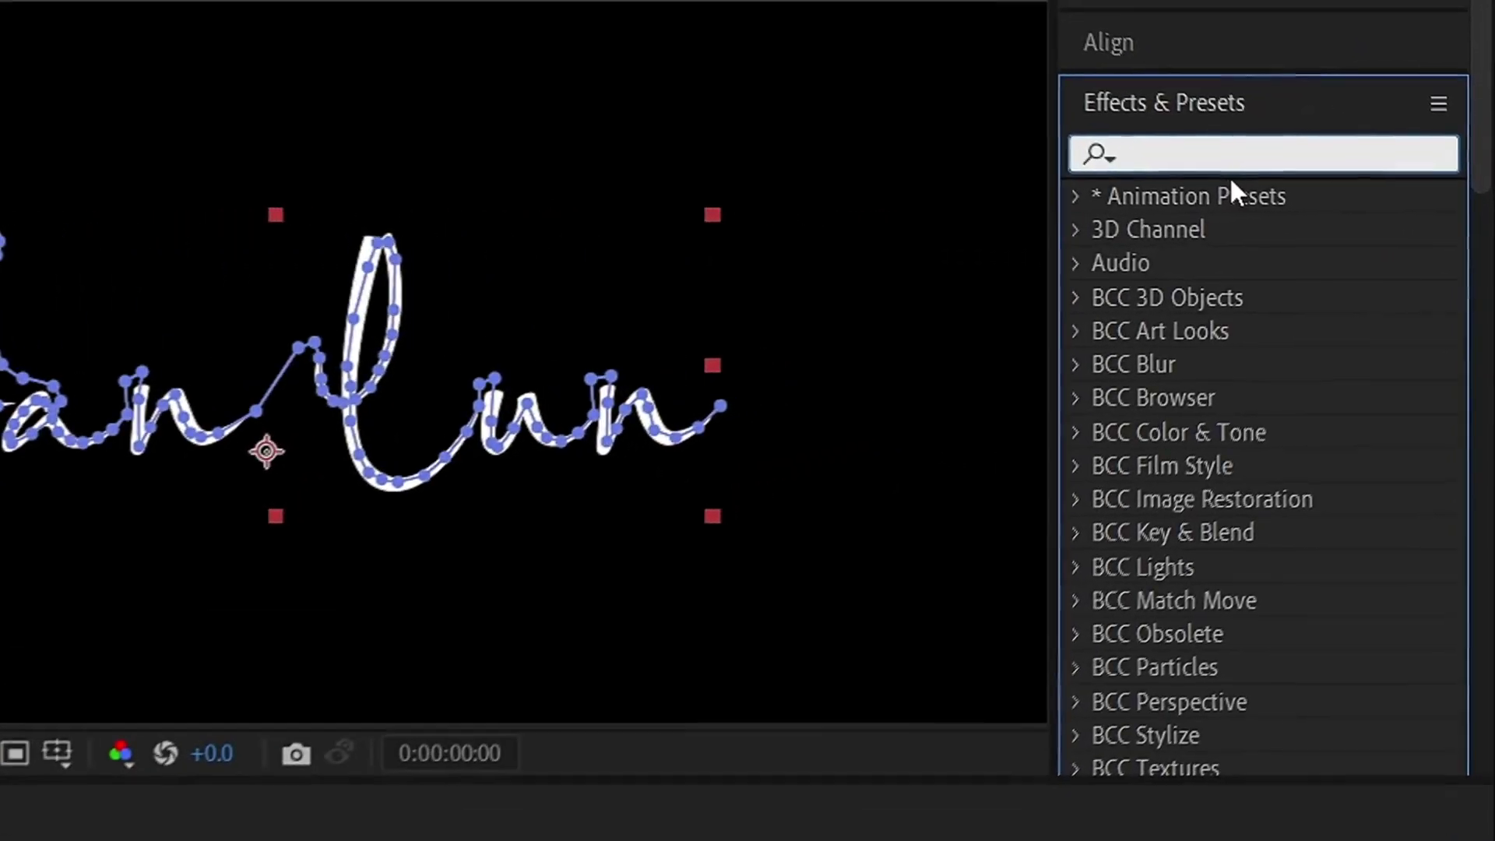
pyautogui.write('Stroke')
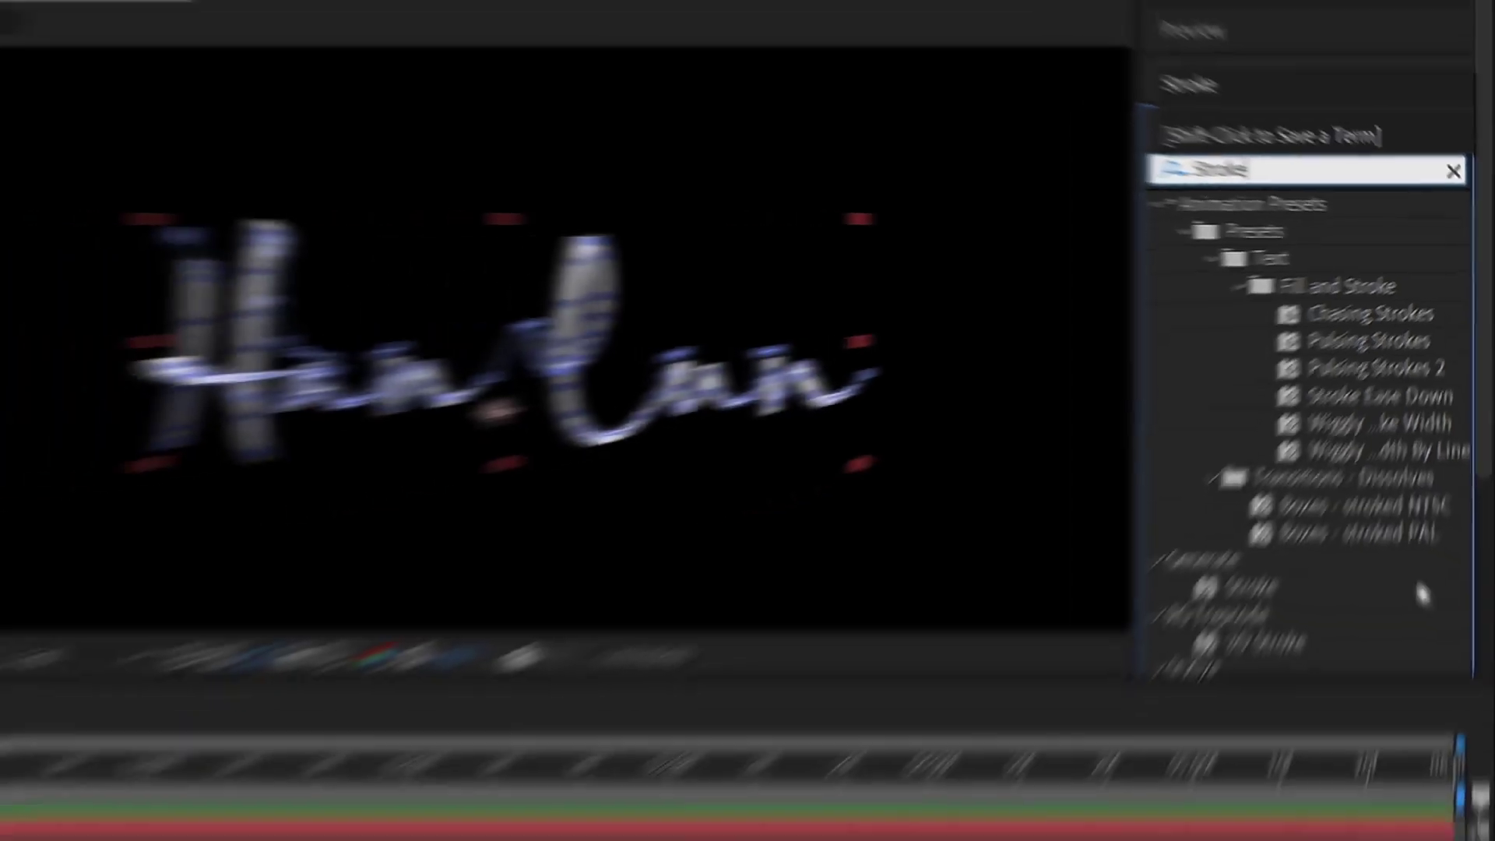
pyautogui.moveTo(1194, 668); pyautogui.dragTo(1116, 708)
pyautogui.moveTo(1298, 484); pyautogui.dragTo(225, 508)
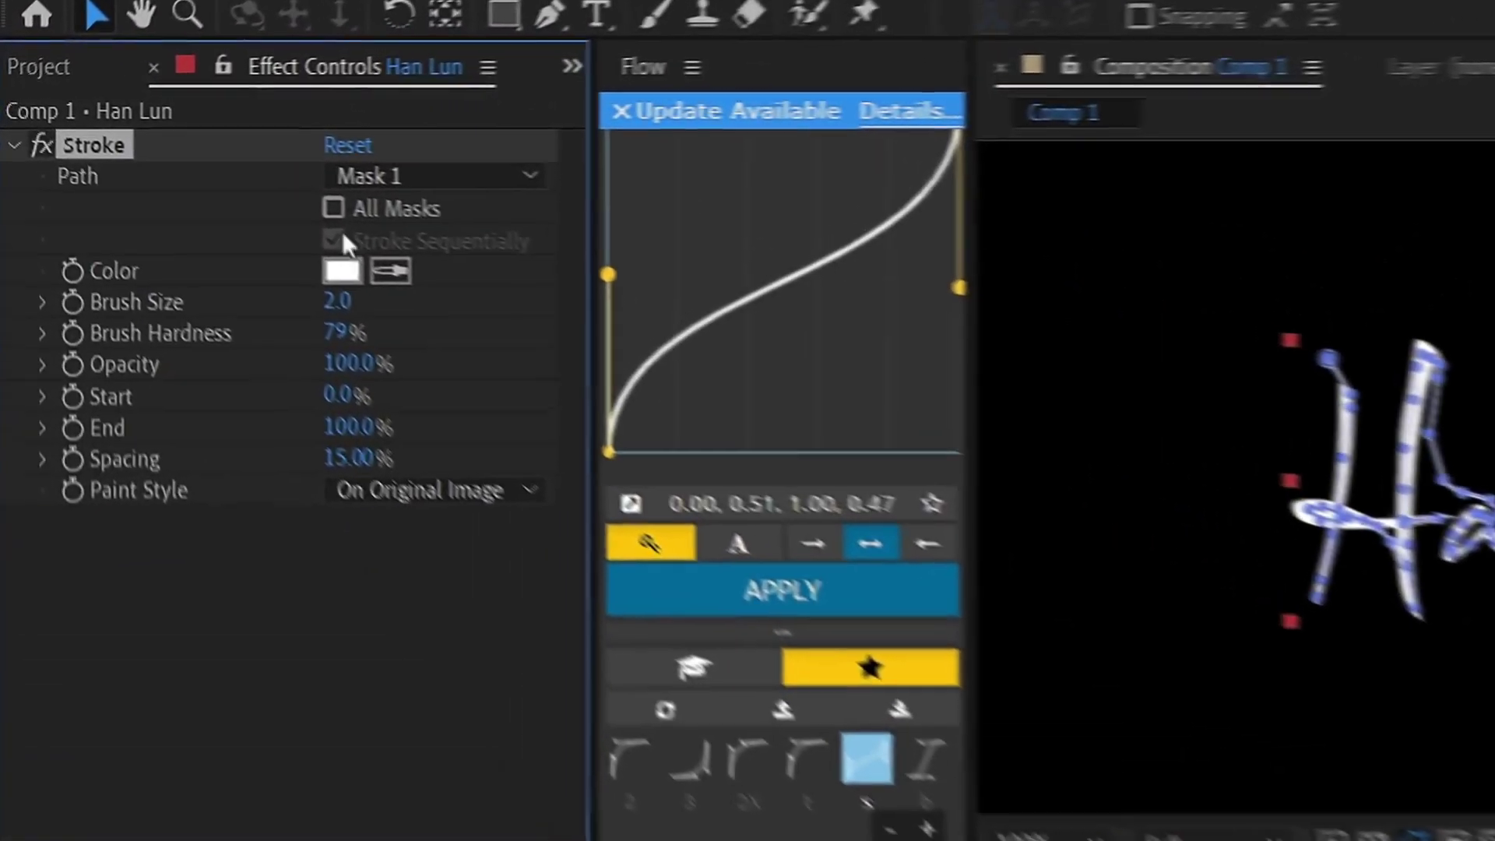
# Enable All Masks for the Stroke effect and set its Paint Style to Reveal Original Image
pyautogui.click(178, 157)
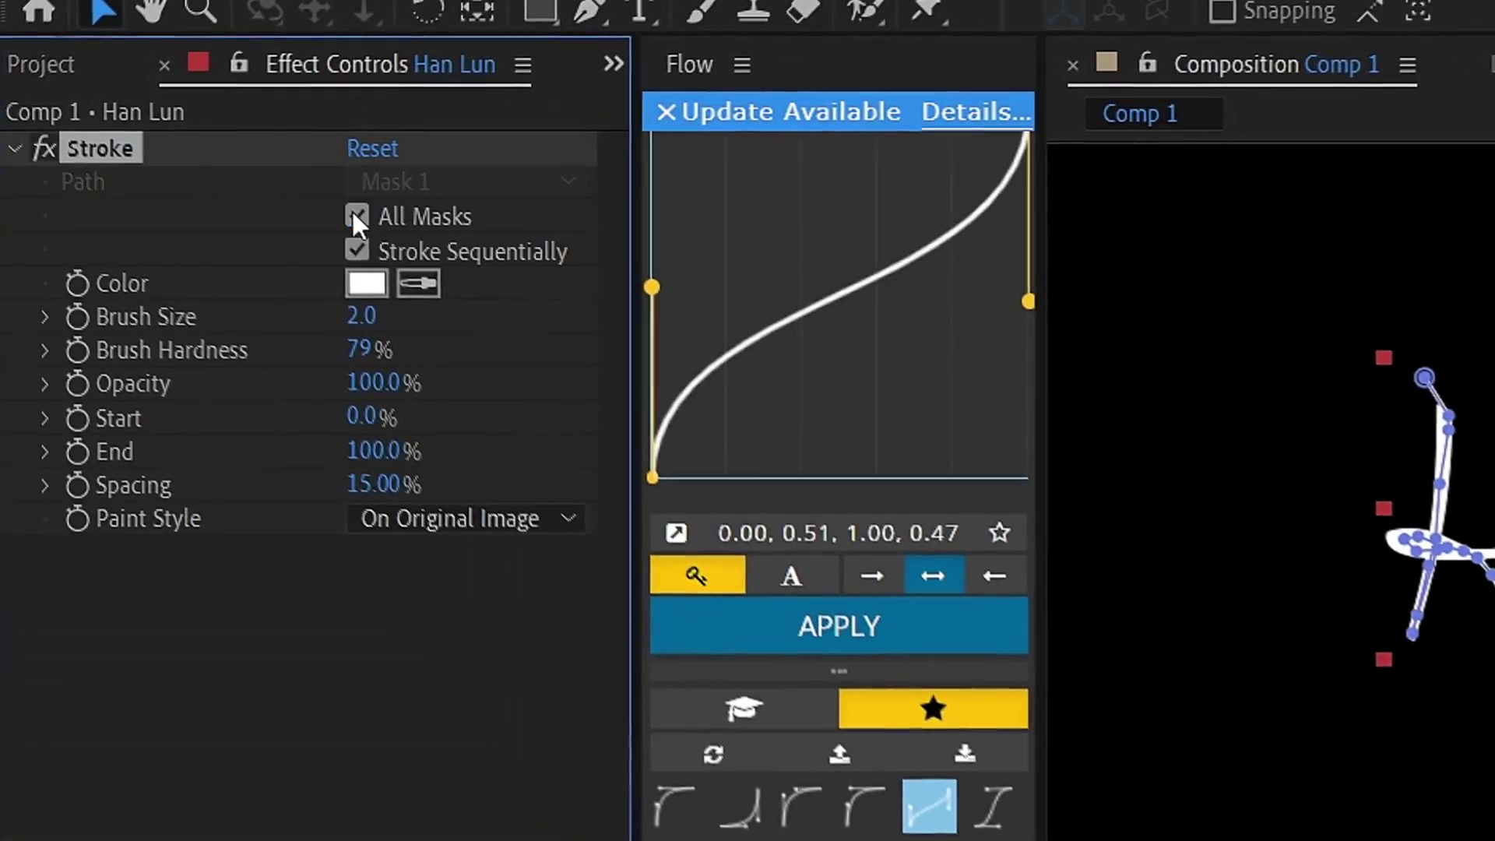
pyautogui.click(455, 532)
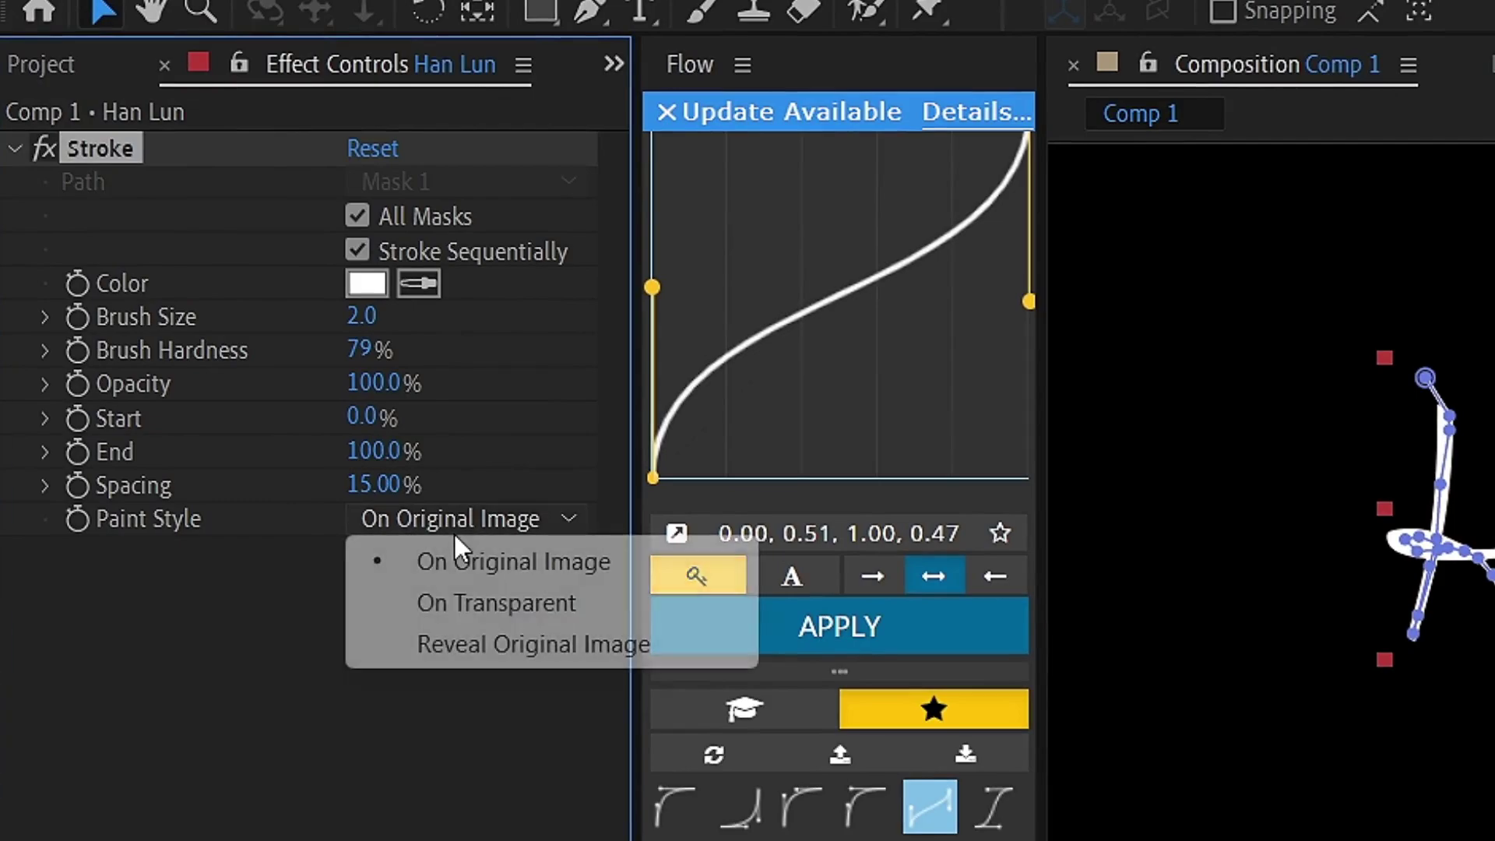
pyautogui.click(441, 645)
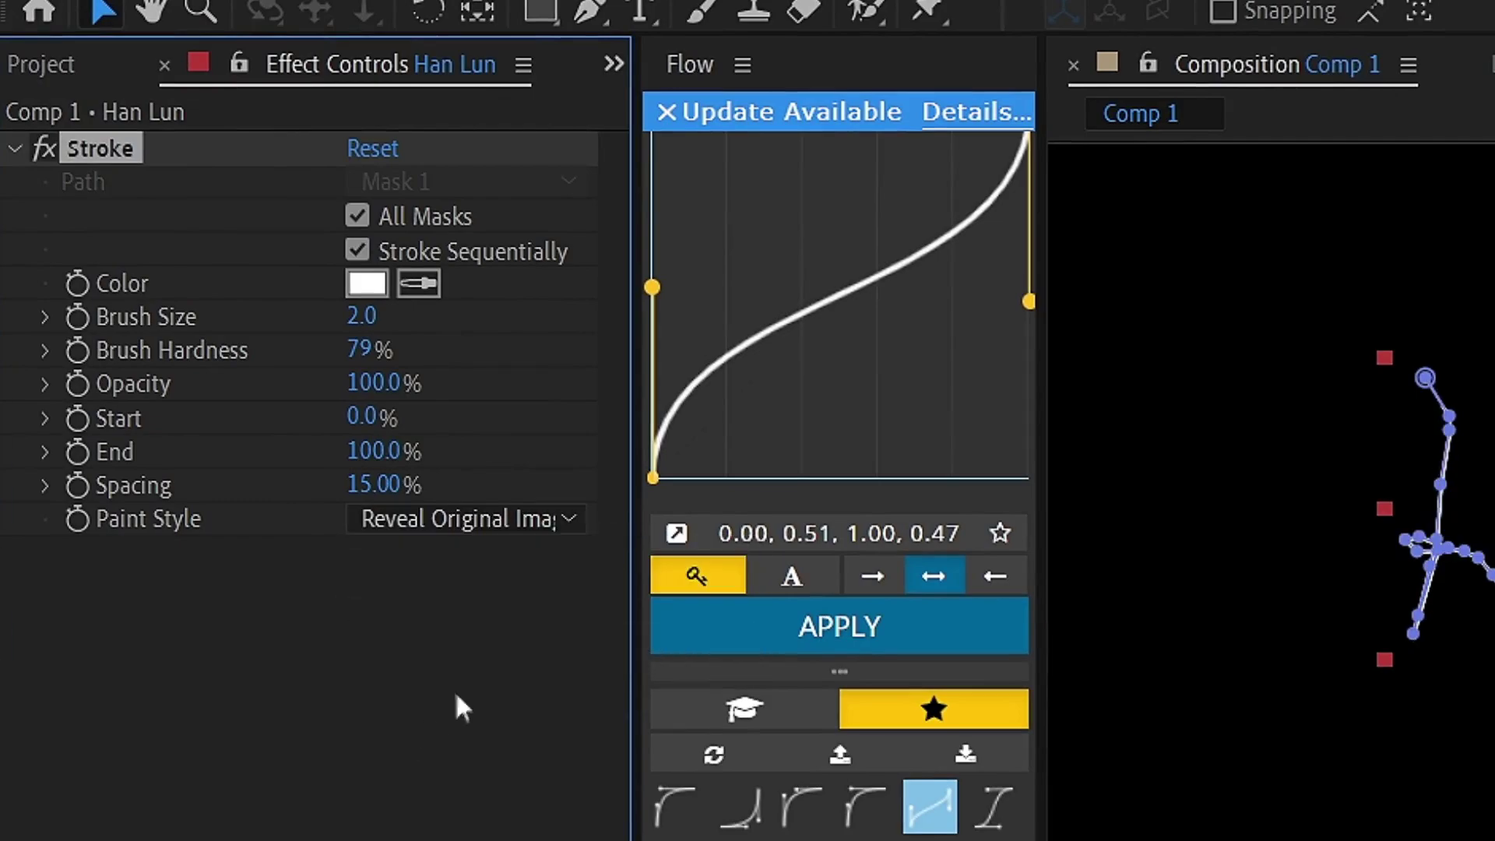
# Set the Stroke's Brush Size to 16 and undo a trial increase, so the brush covers the lettering
pyautogui.click(358, 315)
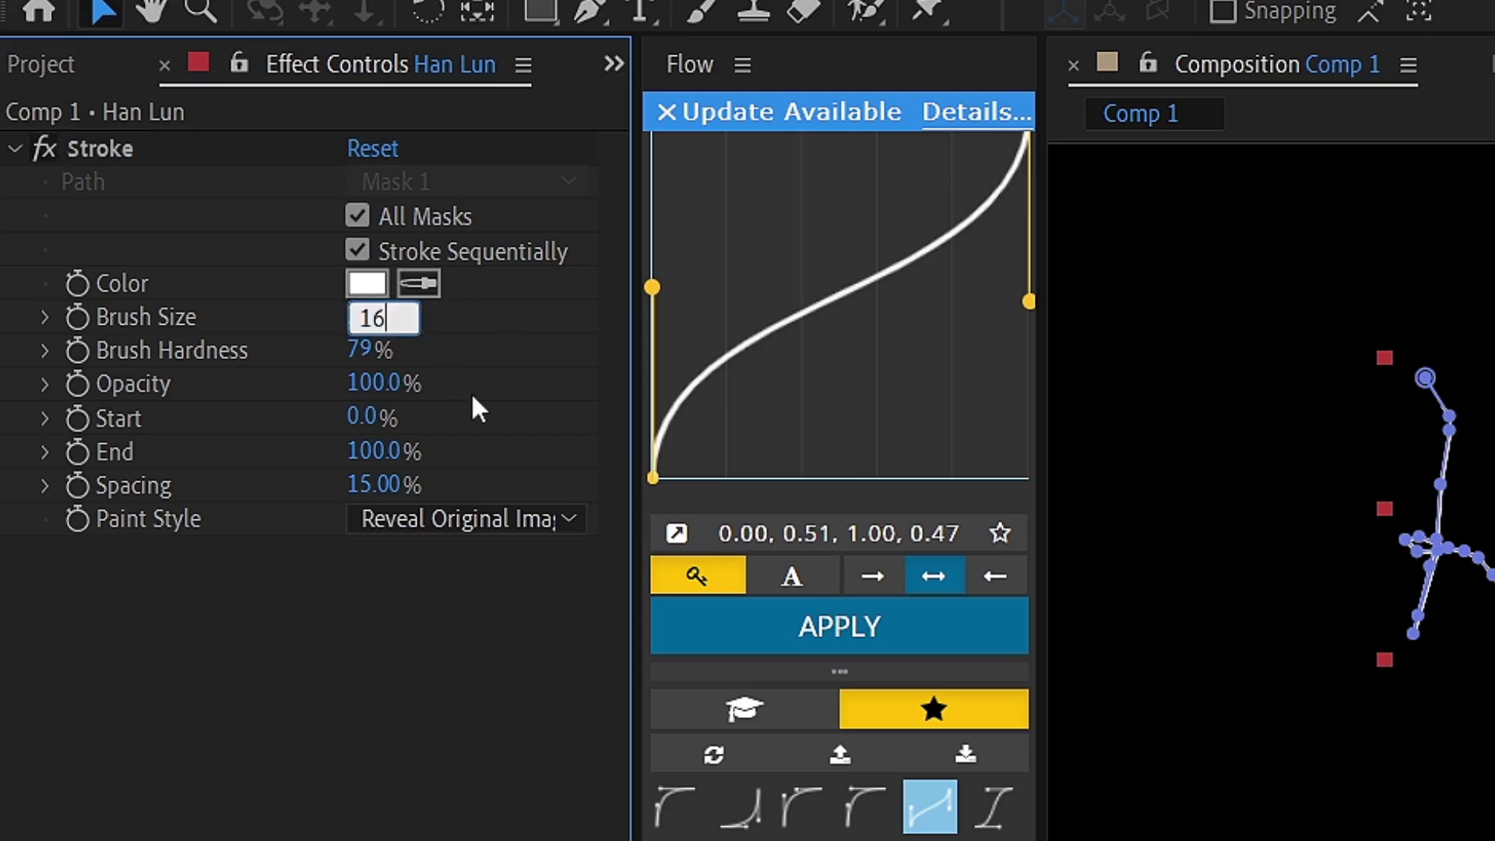
pyautogui.press('Return')
pyautogui.moveTo(377, 319); pyautogui.dragTo(499, 344)
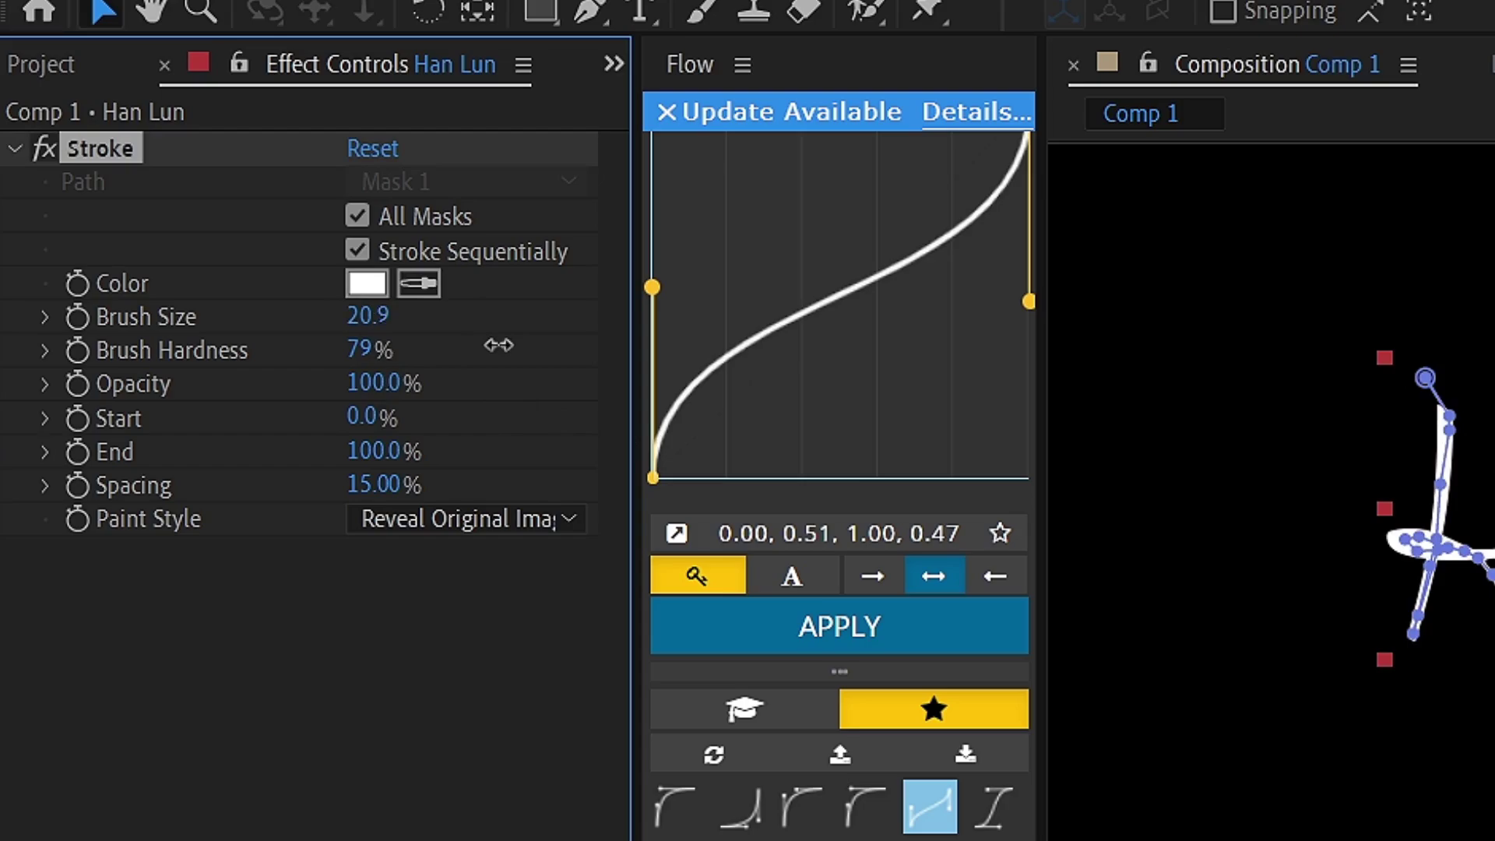
pyautogui.hotkey('ctrl', 'z')
pyautogui.scroll(-2, 1270, 491)
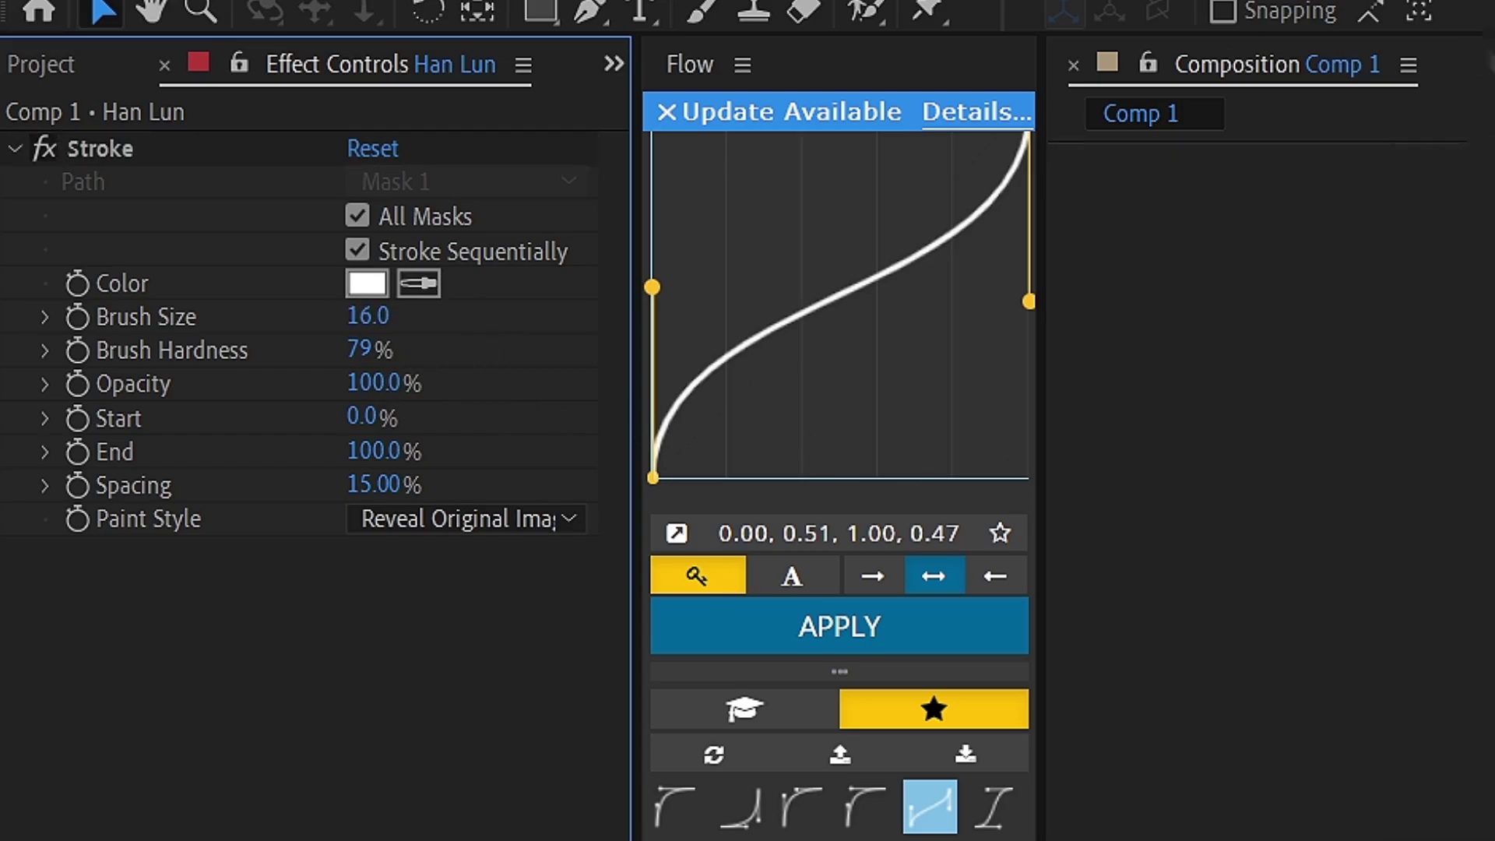
pyautogui.scroll(2, 1270, 491)
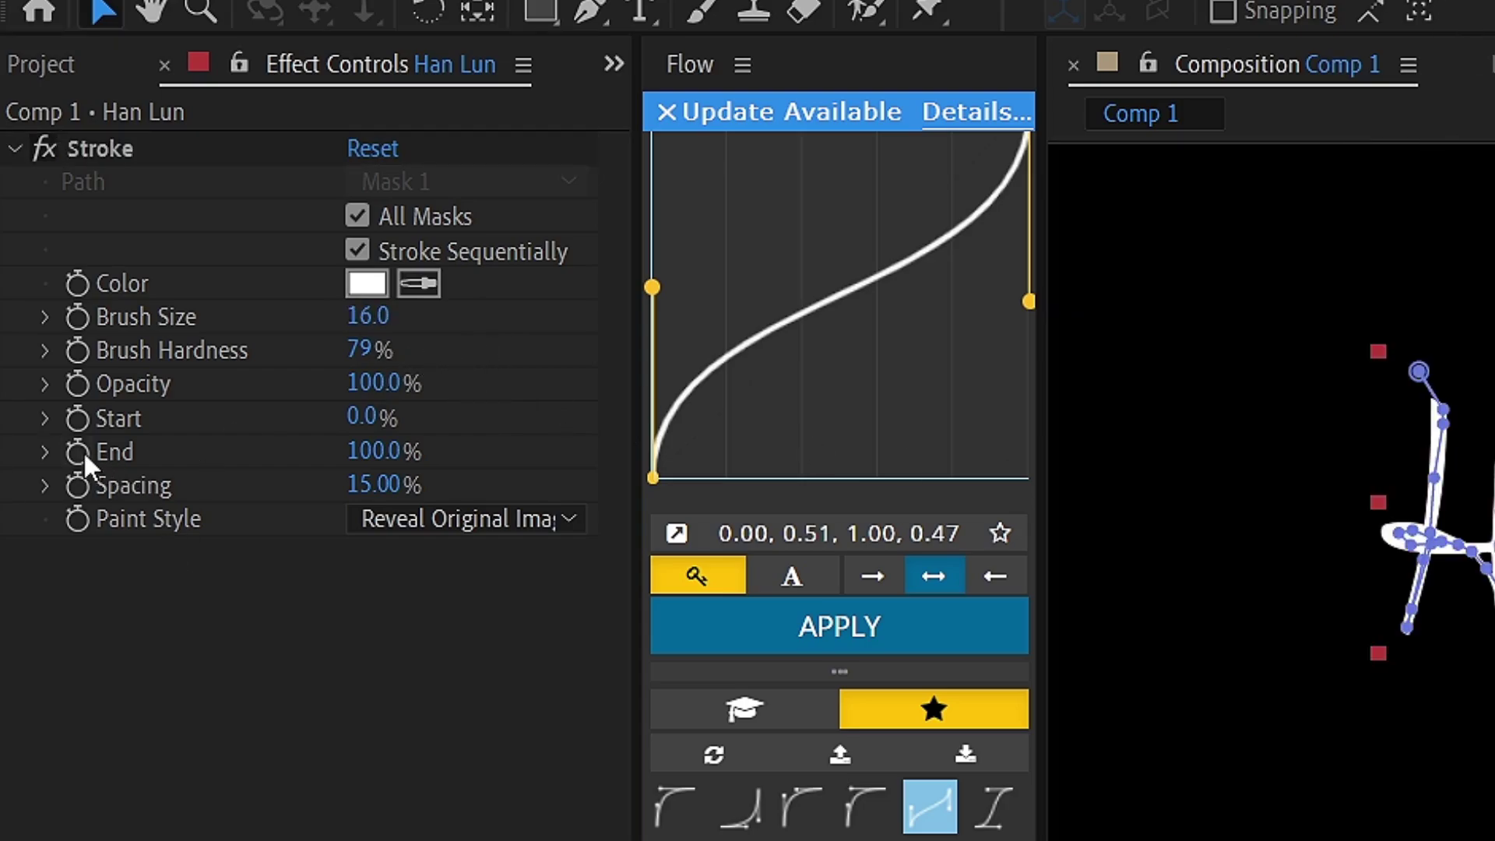
# Set the Stroke's End to 0%, keyframe Start from 0% at the first frame to 100% at 0:00:02:00, and preview the animation
pyautogui.moveTo(396, 460); pyautogui.dragTo(45, 479)
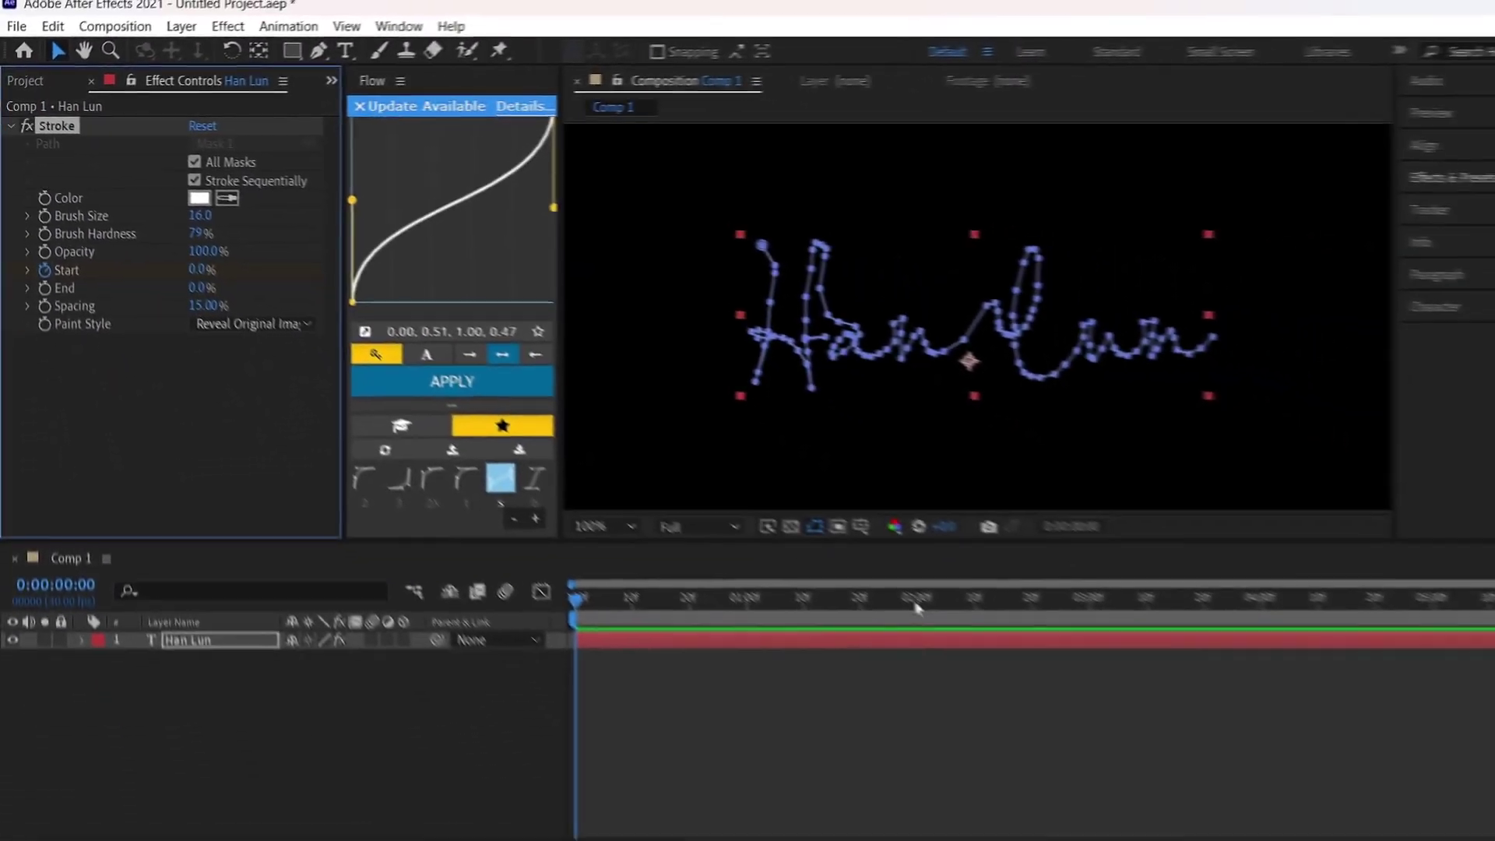
pyautogui.click(843, 558)
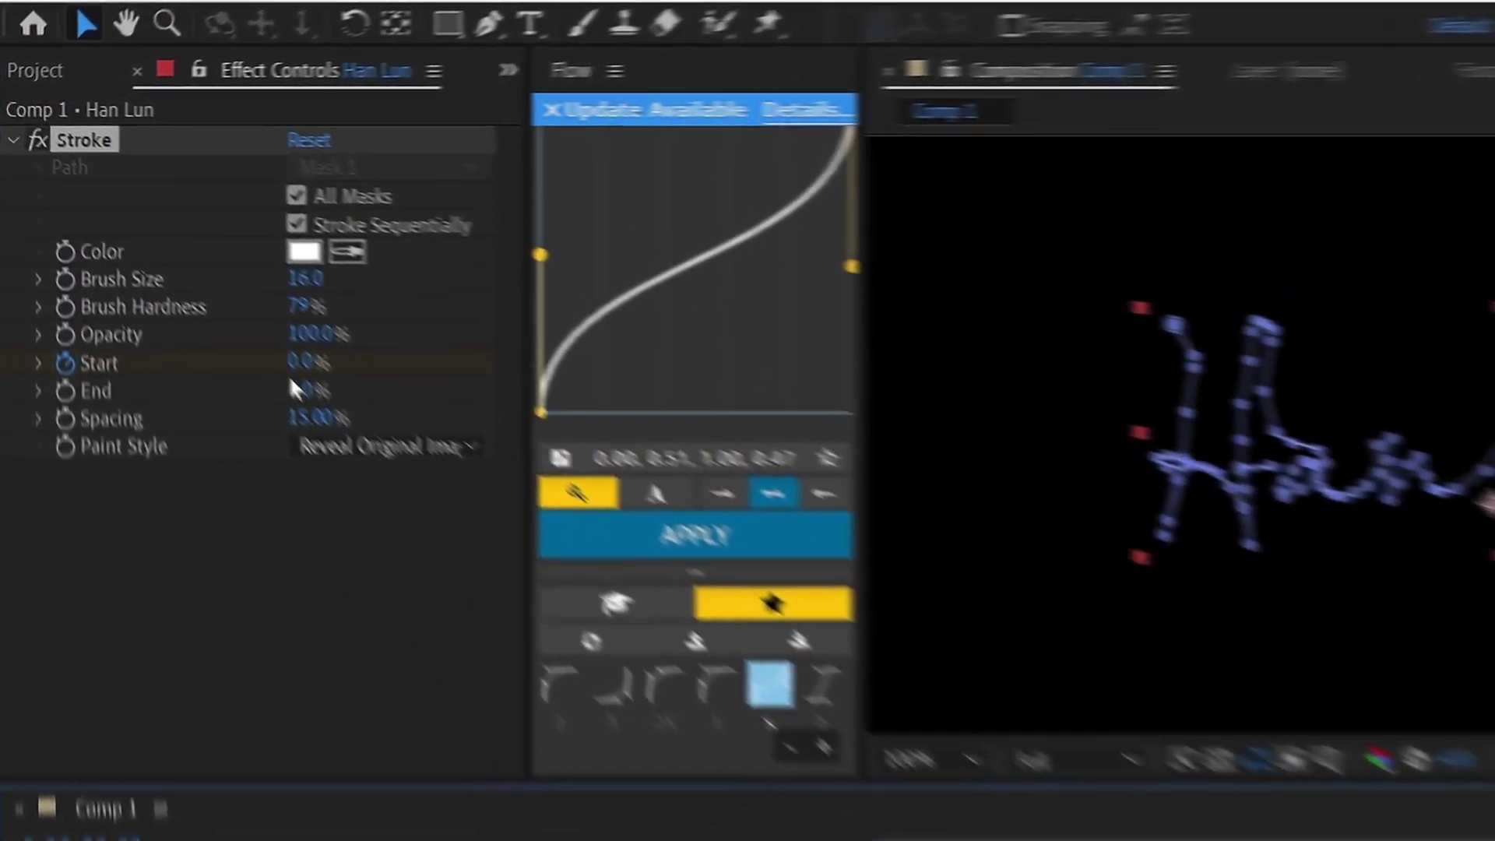
pyautogui.moveTo(180, 256); pyautogui.dragTo(194, 255)
pyautogui.moveTo(381, 411); pyautogui.dragTo(997, 507)
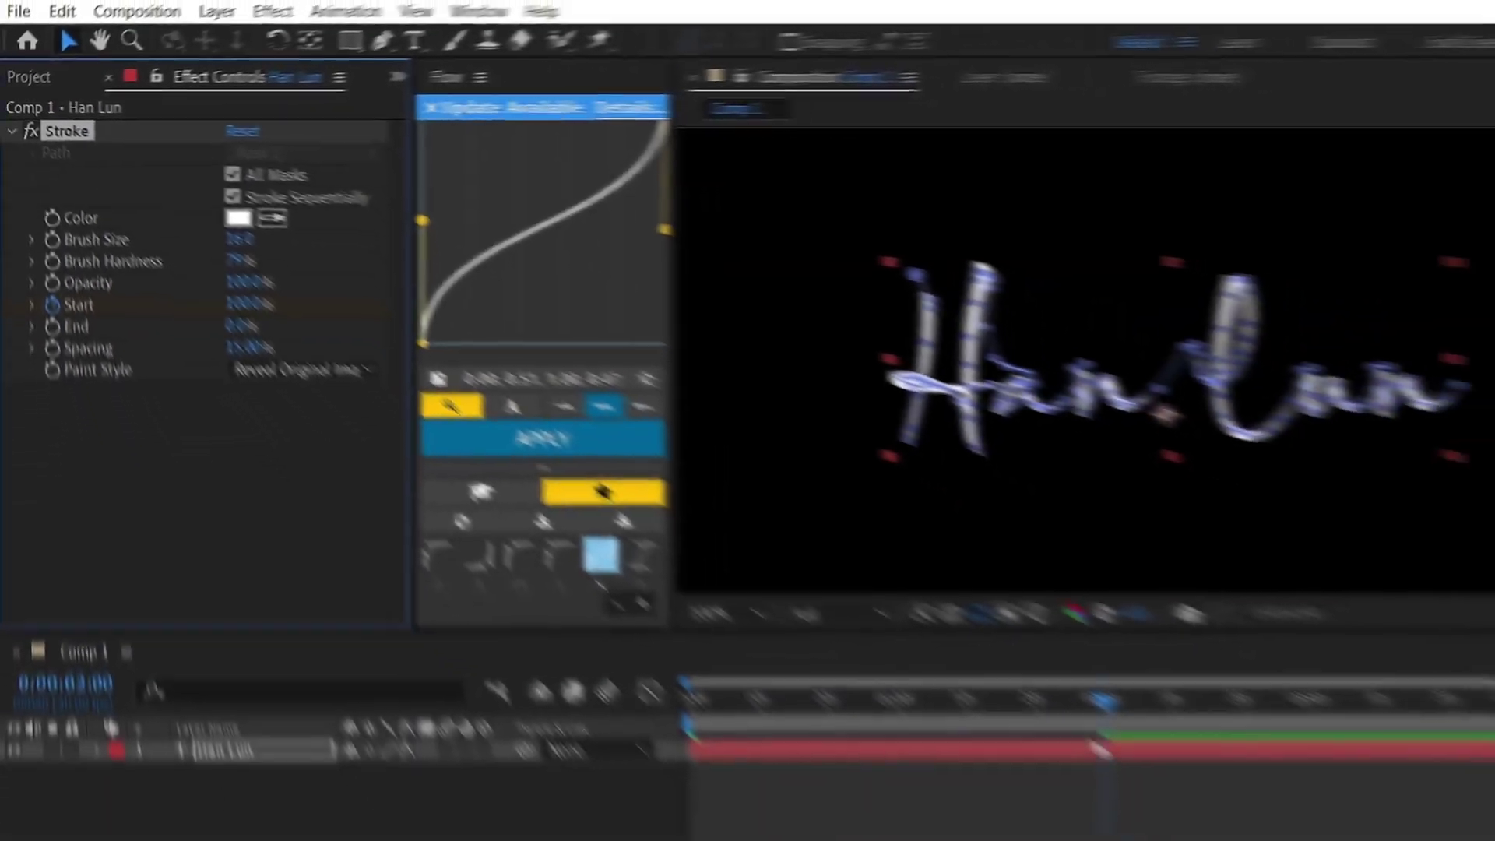
pyautogui.moveTo(843, 560); pyautogui.dragTo(420, 661)
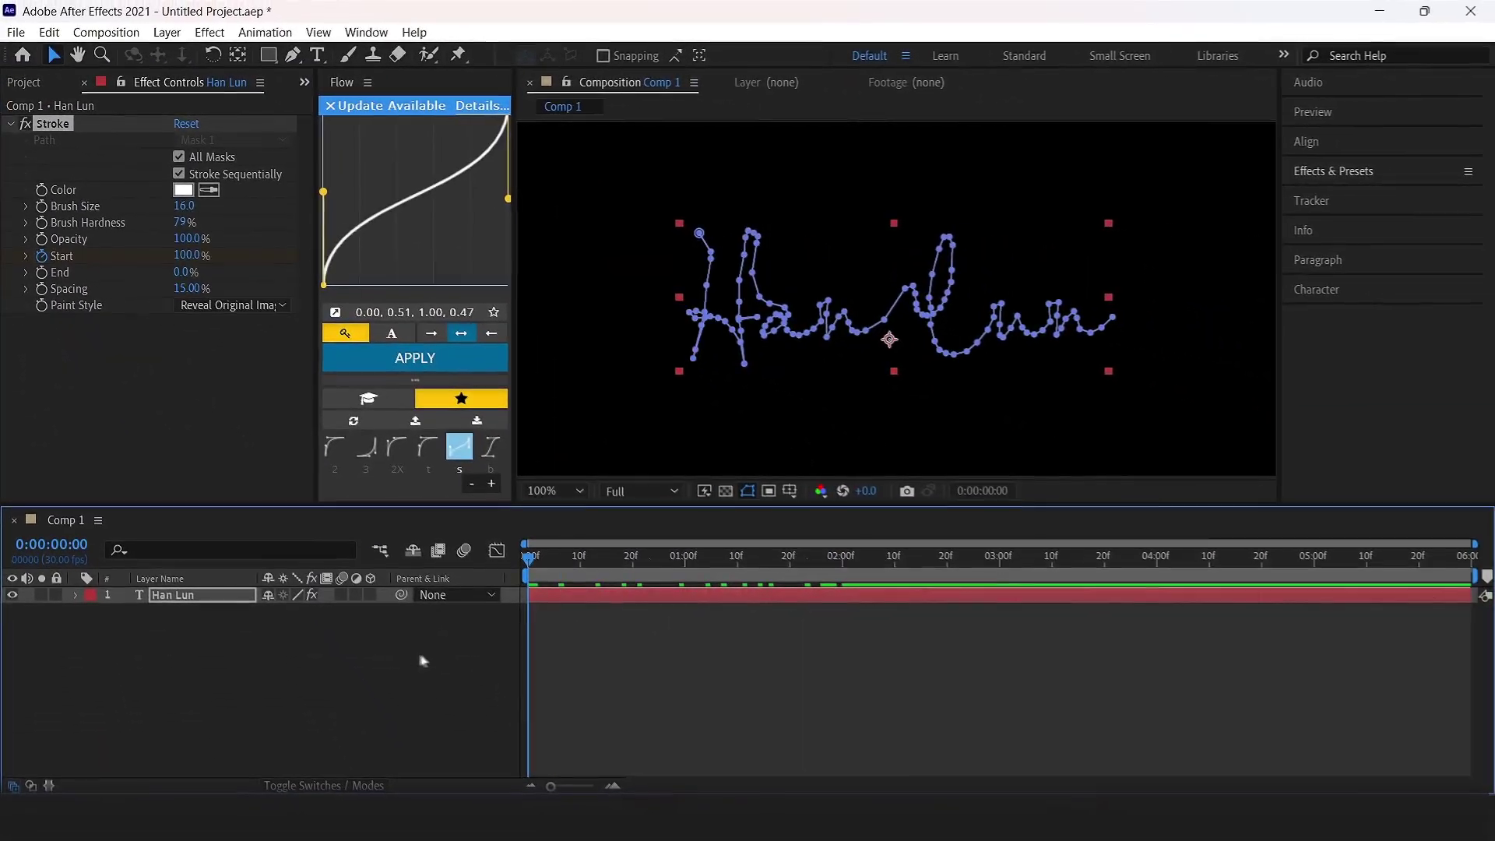
pyautogui.press('space')
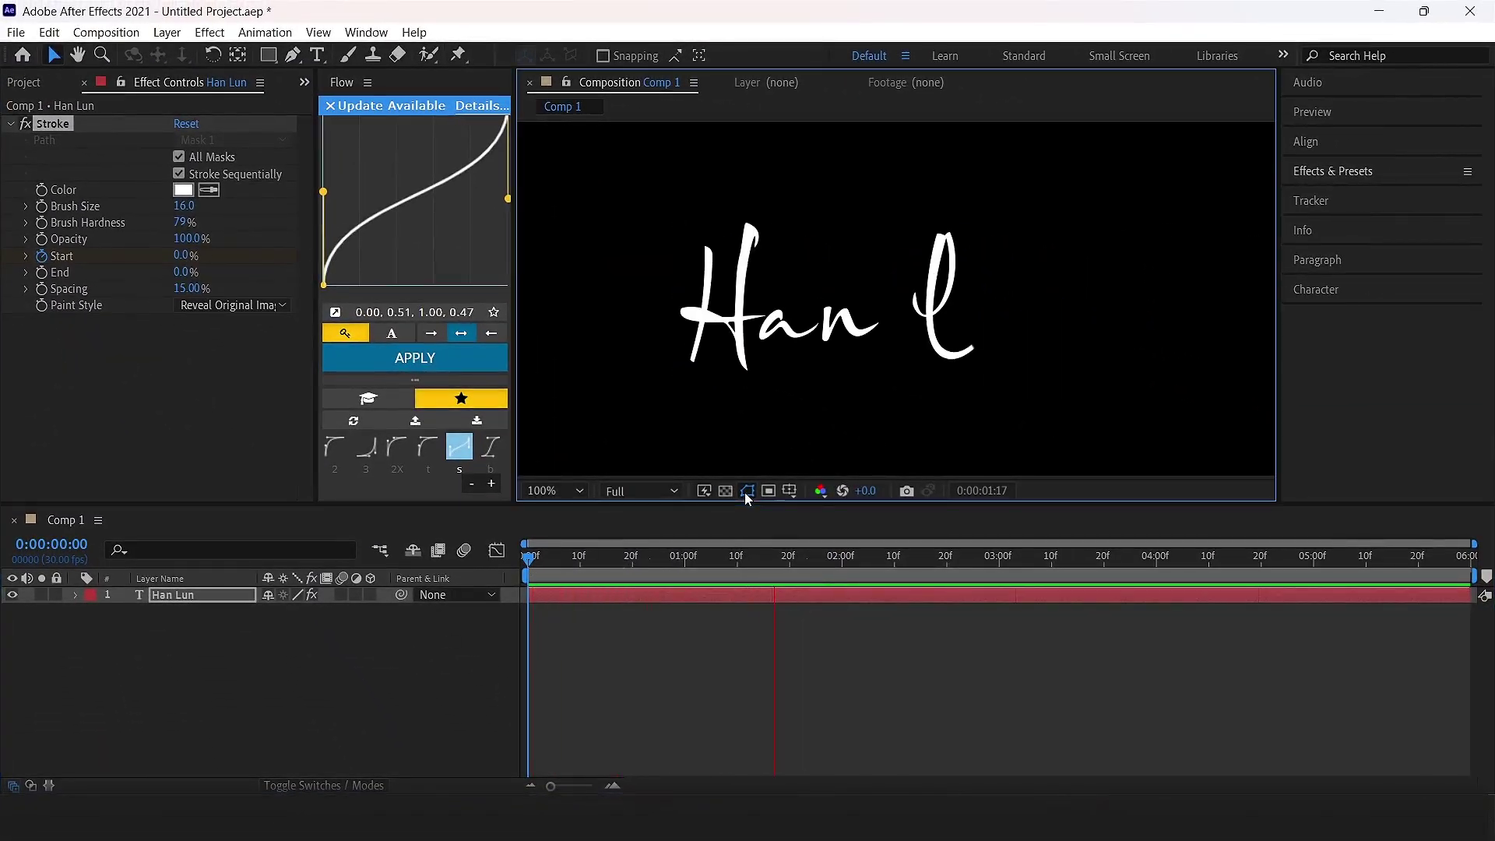
# Apply Easy Ease to the Stroke's Start keyframes, lengthen the last keyframe's speed handle so the reveal peaks early, and preview it
pyautogui.click(810, 591)
pyautogui.press('u')
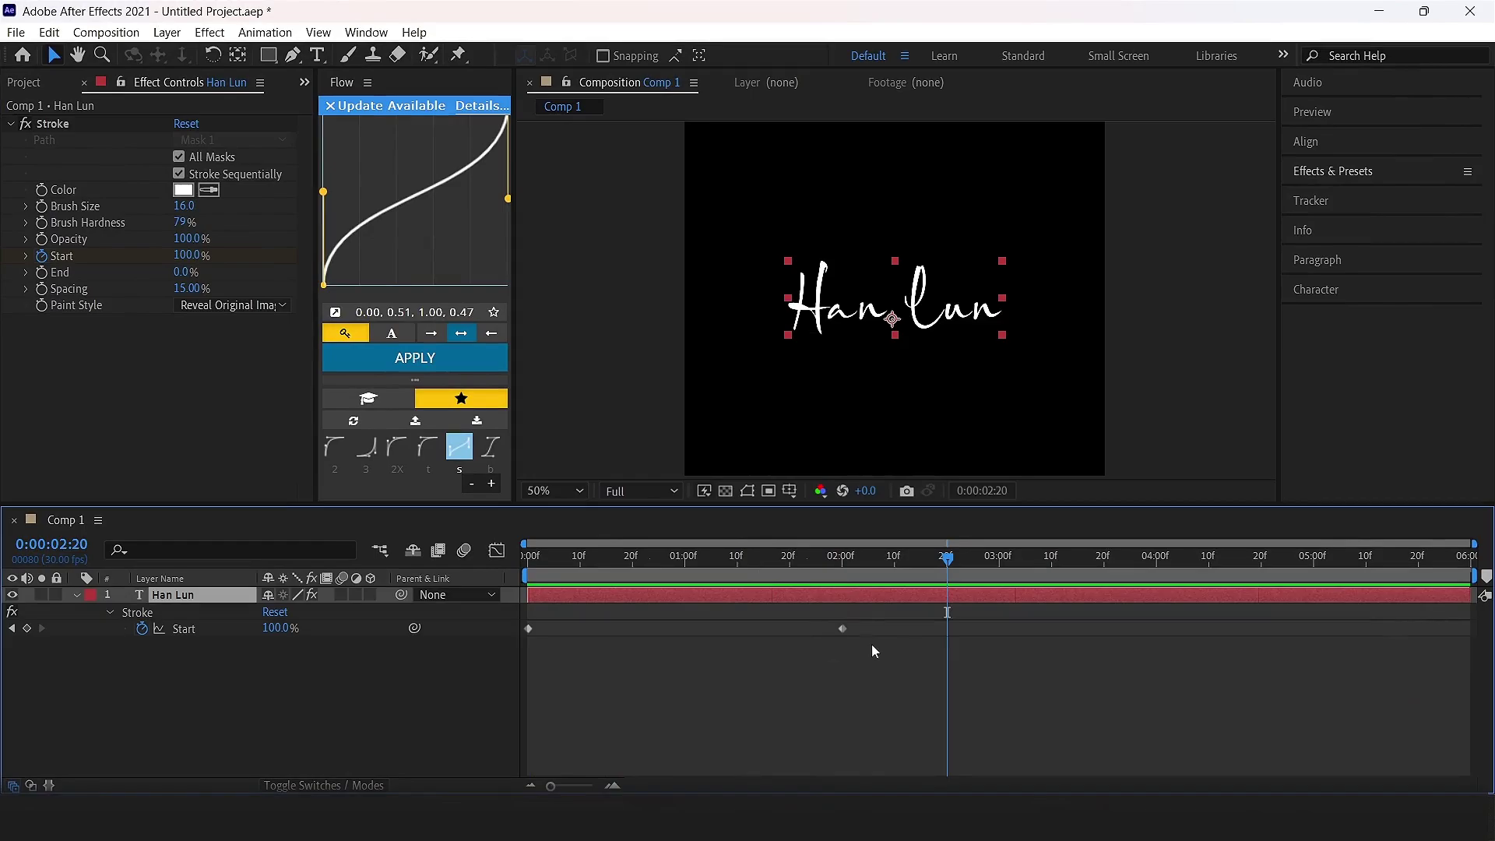
pyautogui.moveTo(871, 643); pyautogui.dragTo(467, 602)
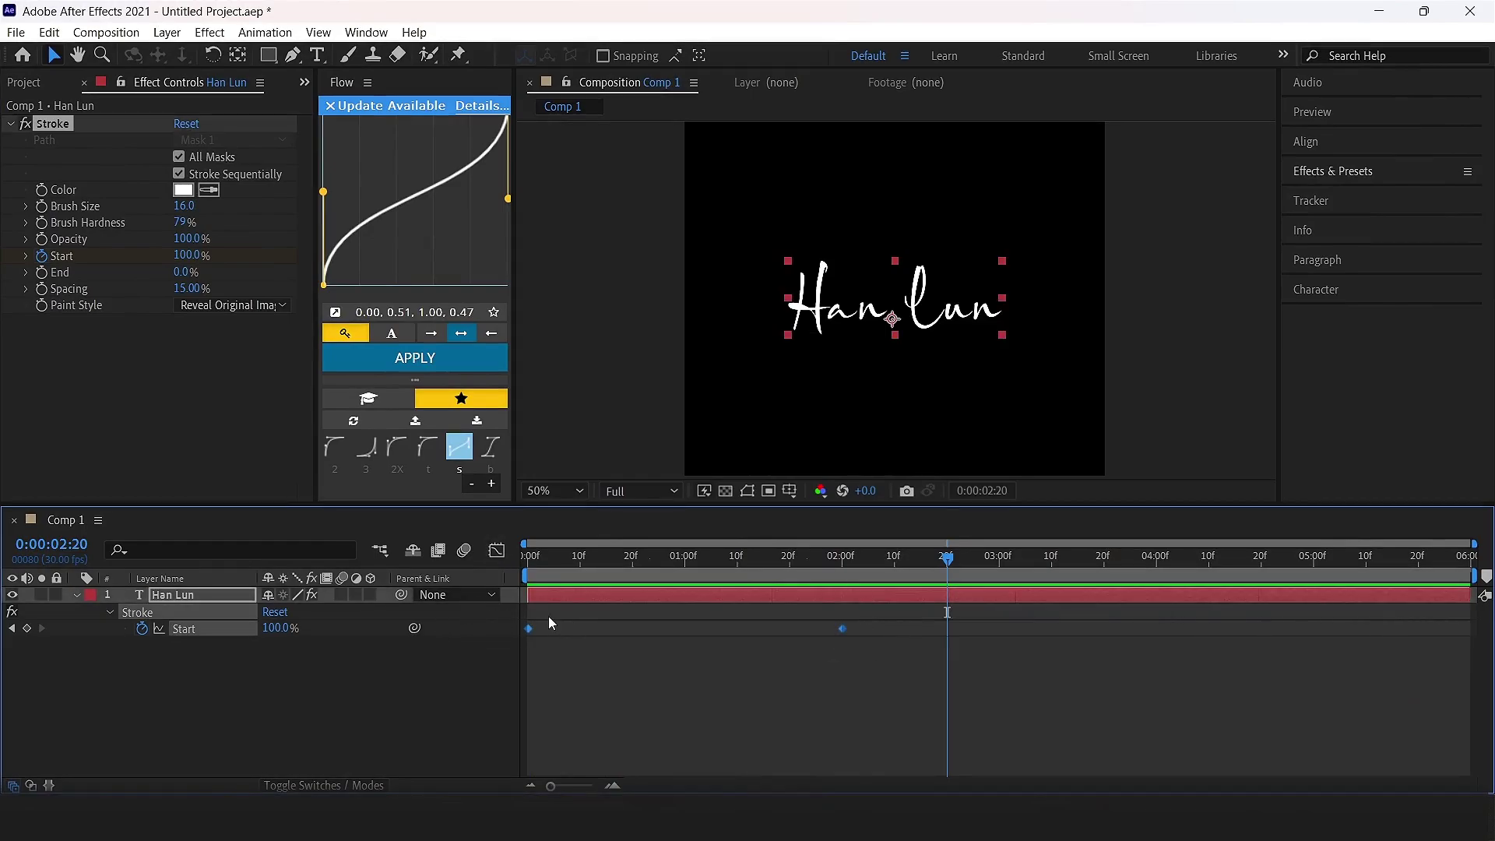
pyautogui.press('F9')
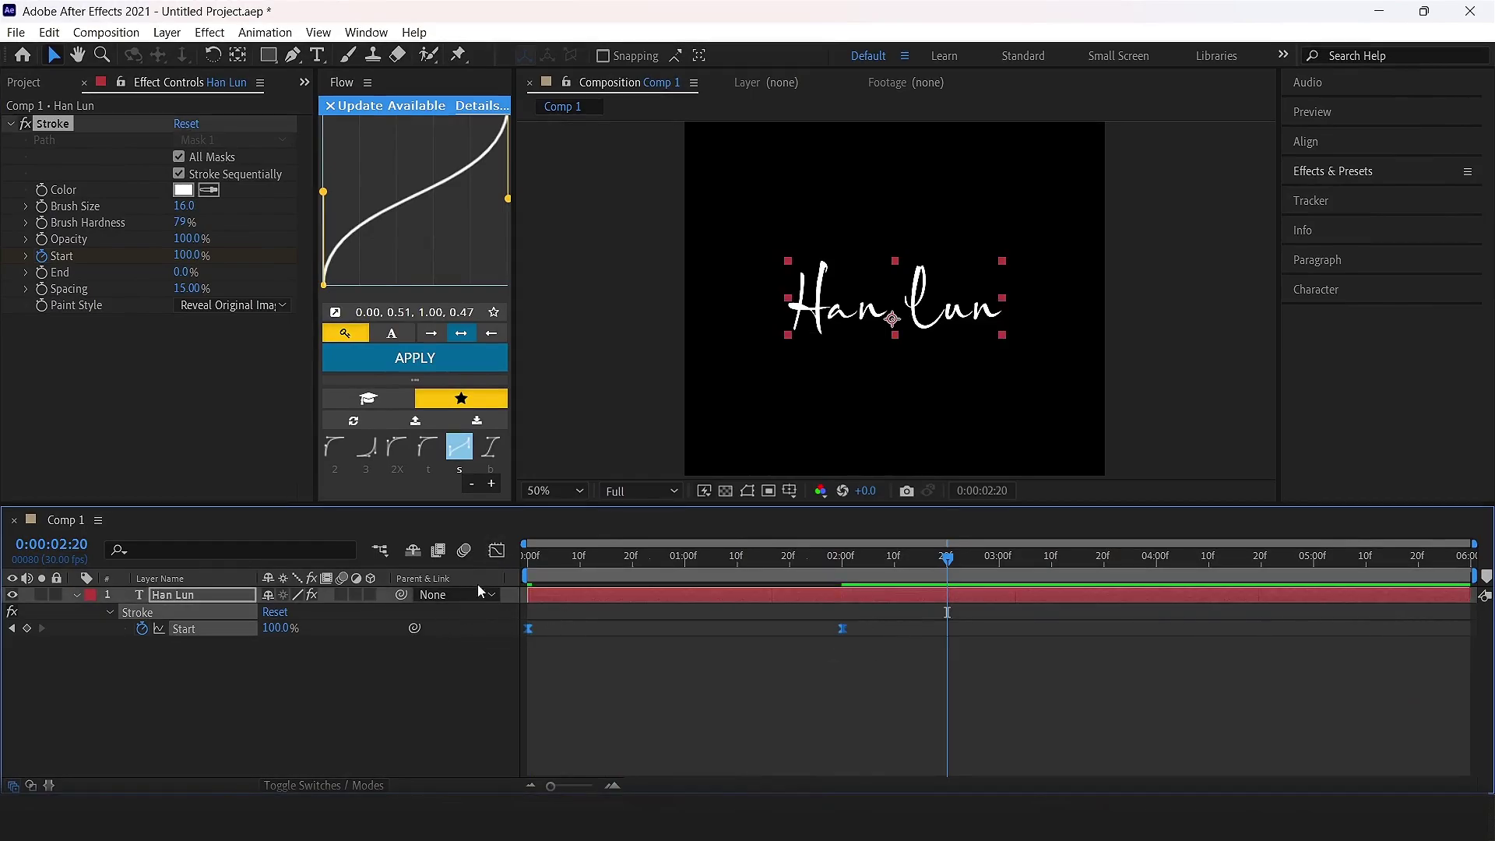
pyautogui.click(497, 551)
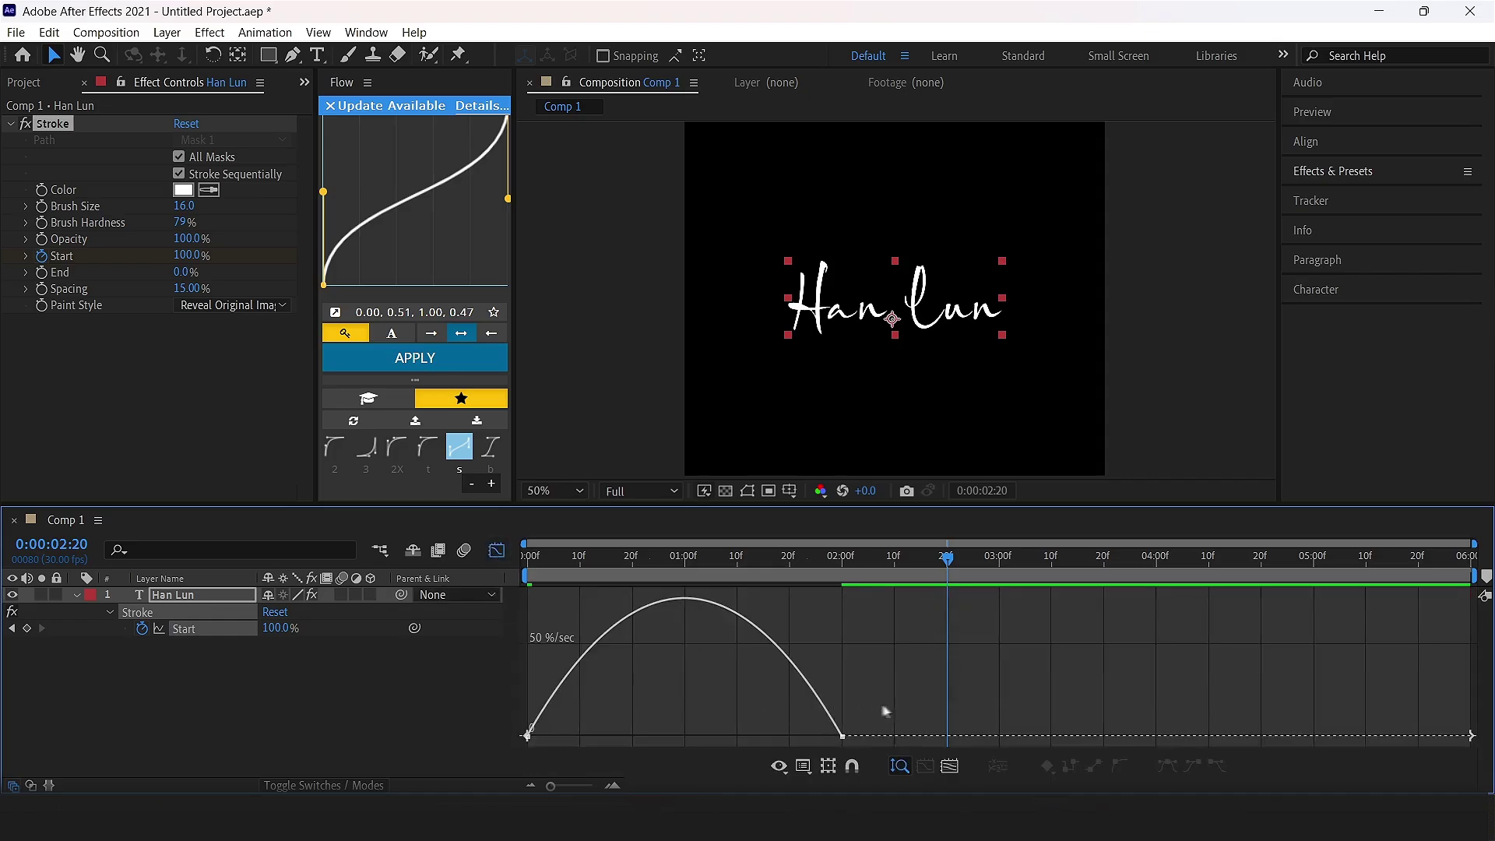
pyautogui.moveTo(884, 710); pyautogui.dragTo(716, 737)
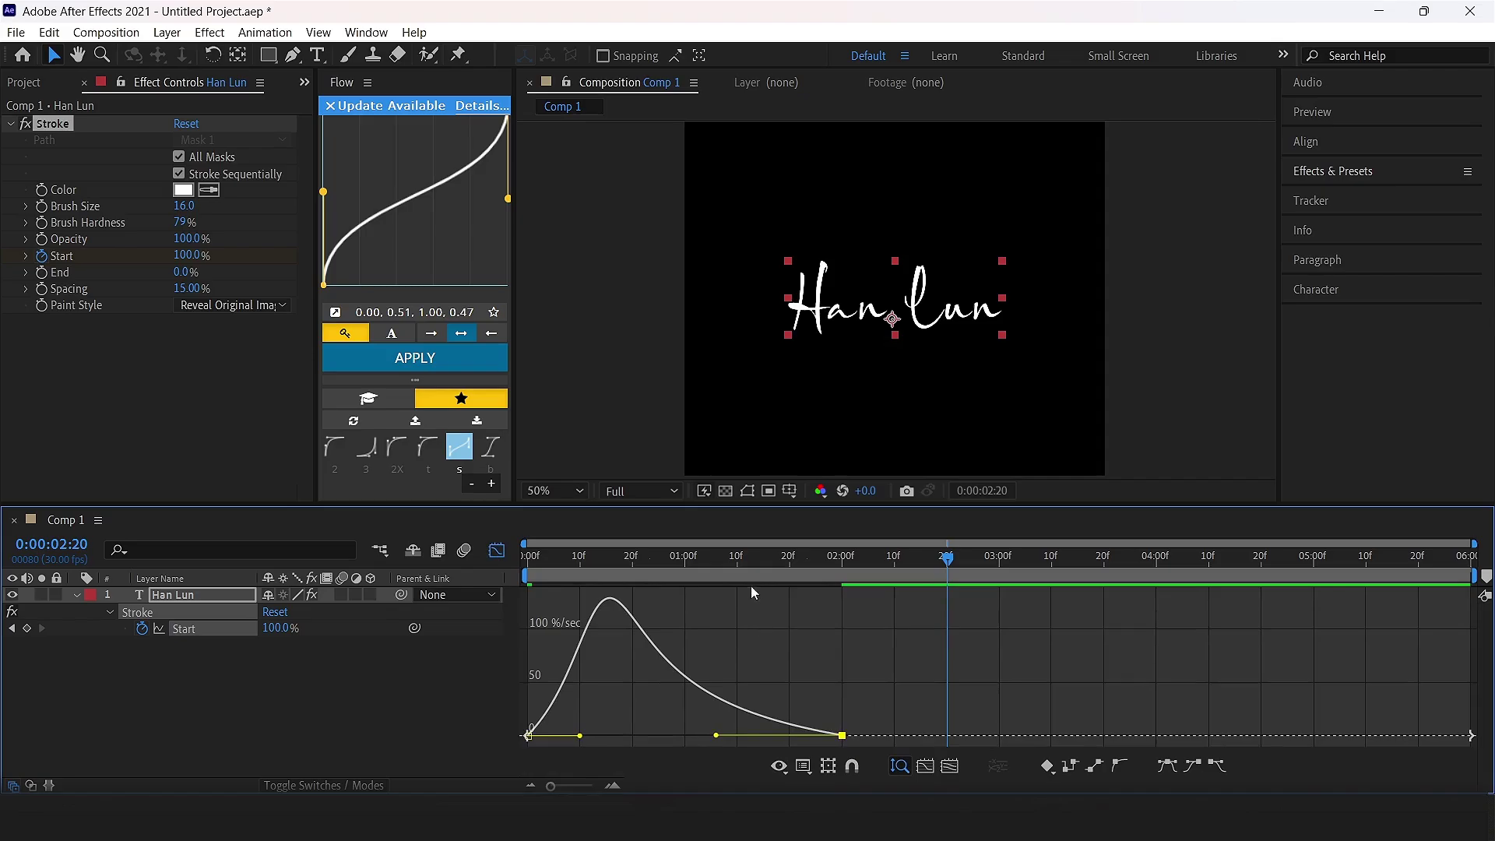
pyautogui.moveTo(738, 558)
pyautogui.mouseDown()
pyautogui.moveTo(654, 621)
pyautogui.moveTo(443, 678)
pyautogui.mouseUp()
pyautogui.press('space')
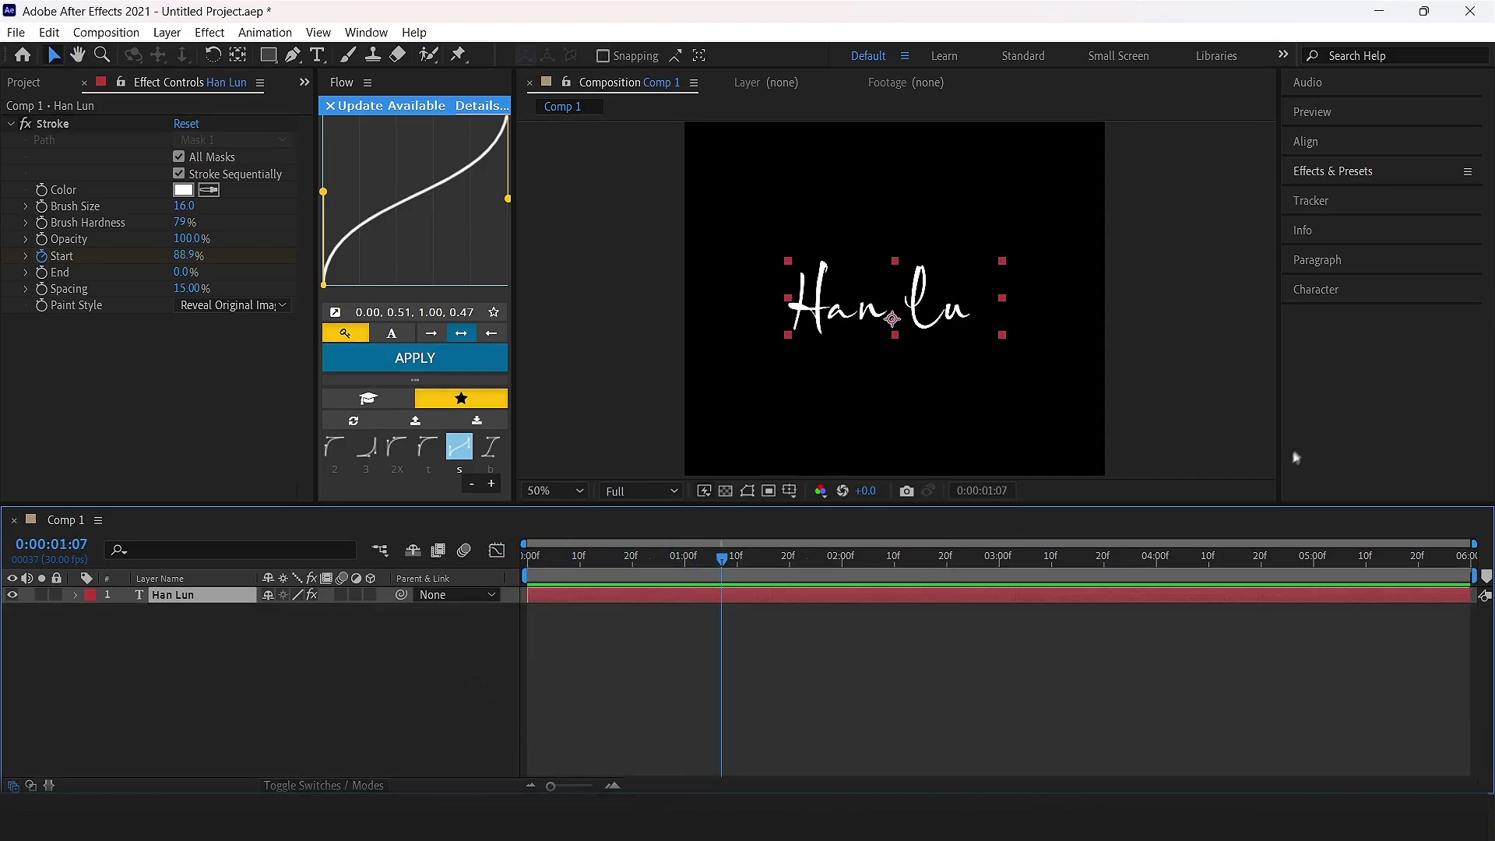
# Add a Gradient Ramp to the handwriting text and set its End Color to green 00FF6A
pyautogui.moveTo(763, 562); pyautogui.dragTo(778, 557)
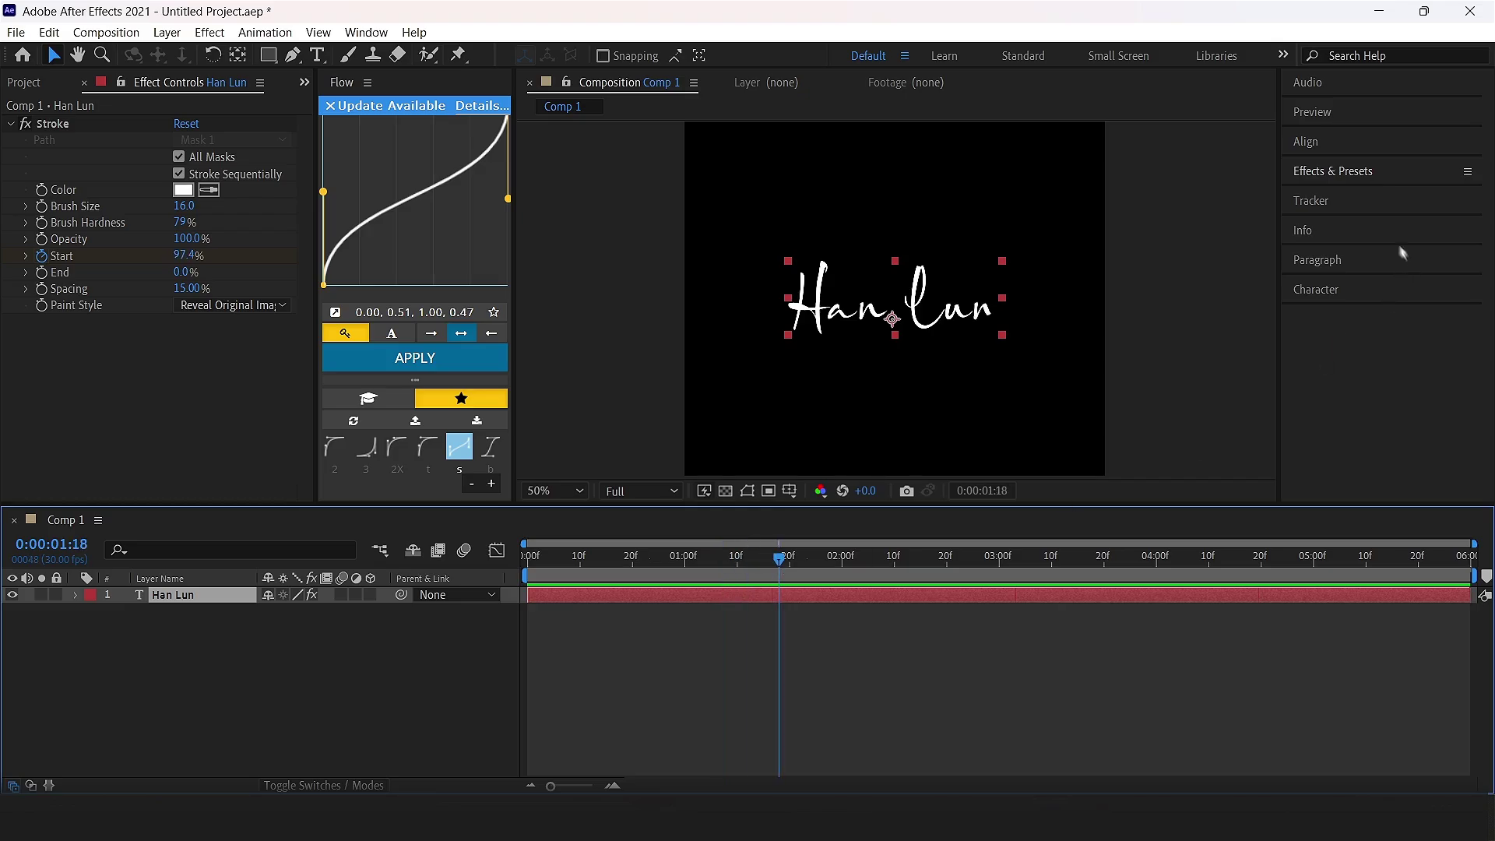
pyautogui.click(1360, 175)
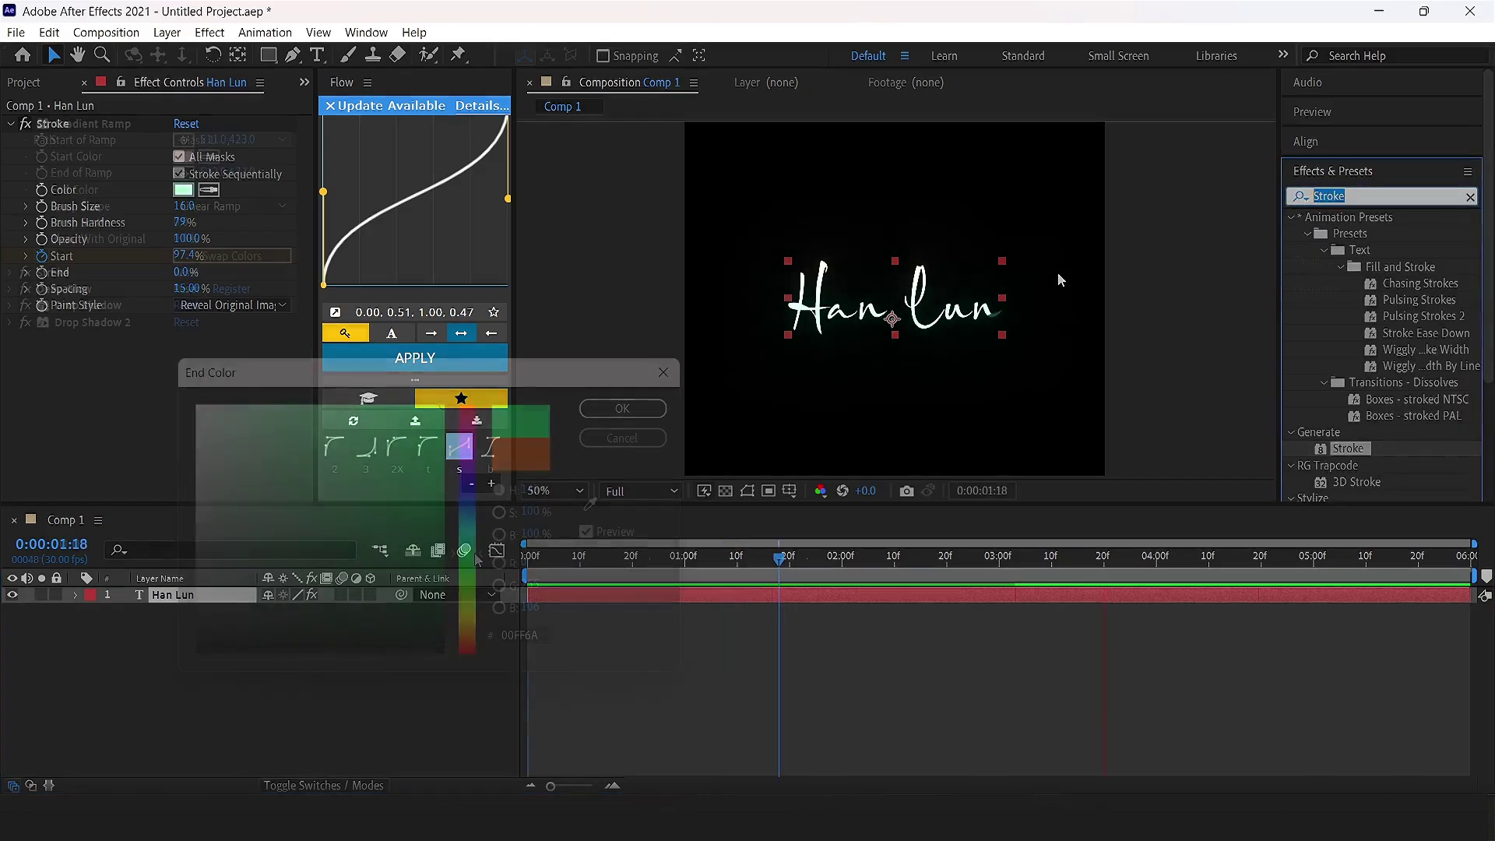
pyautogui.click(610, 405)
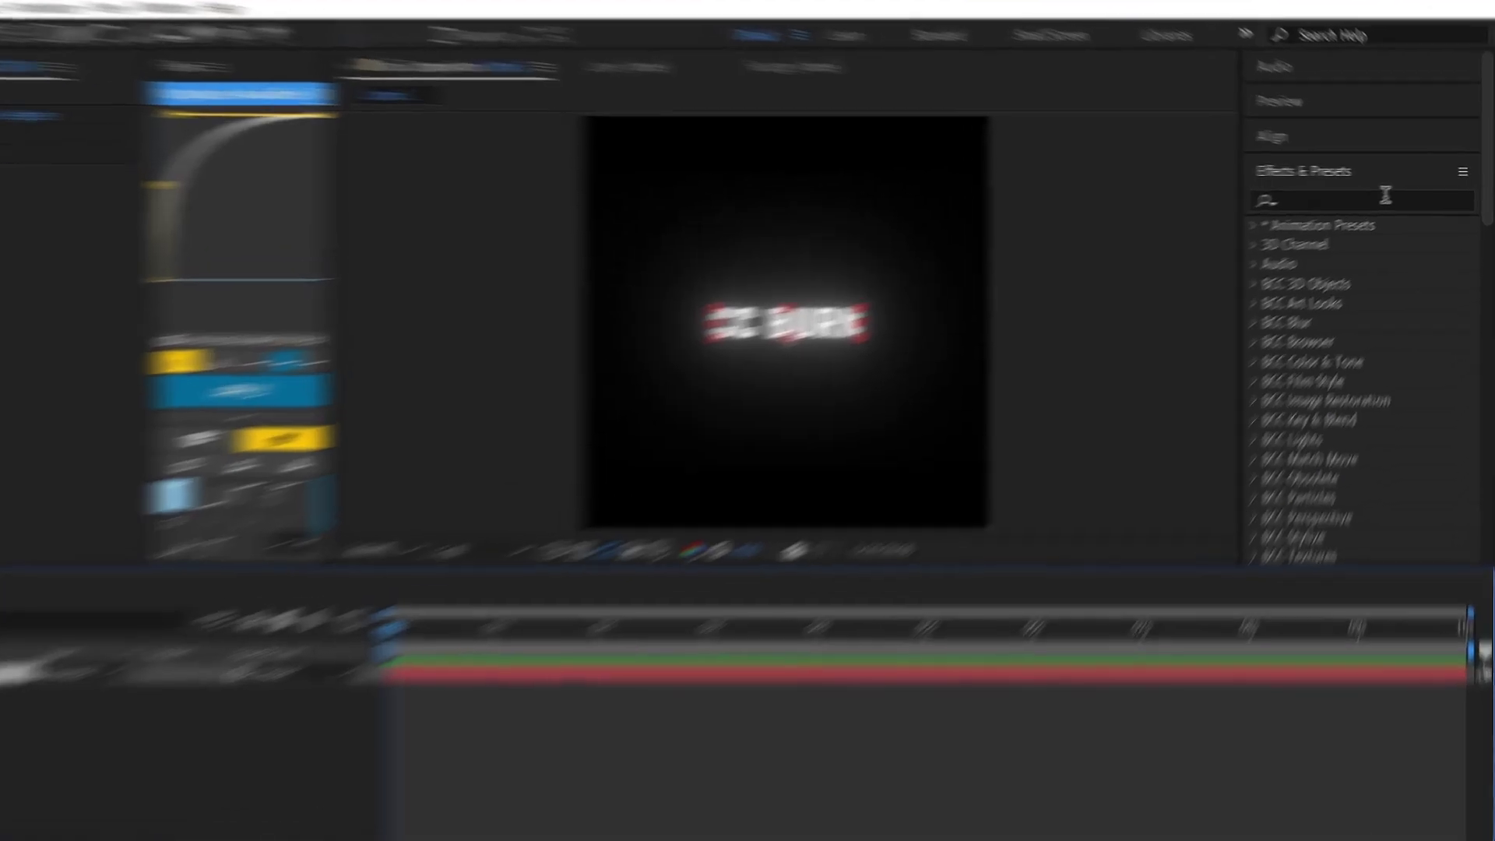
# Find CC Burn Film in Effects & Presets and apply it to the CC BURN text layer
pyautogui.click(1383, 195)
pyautogui.write('CC Burn')
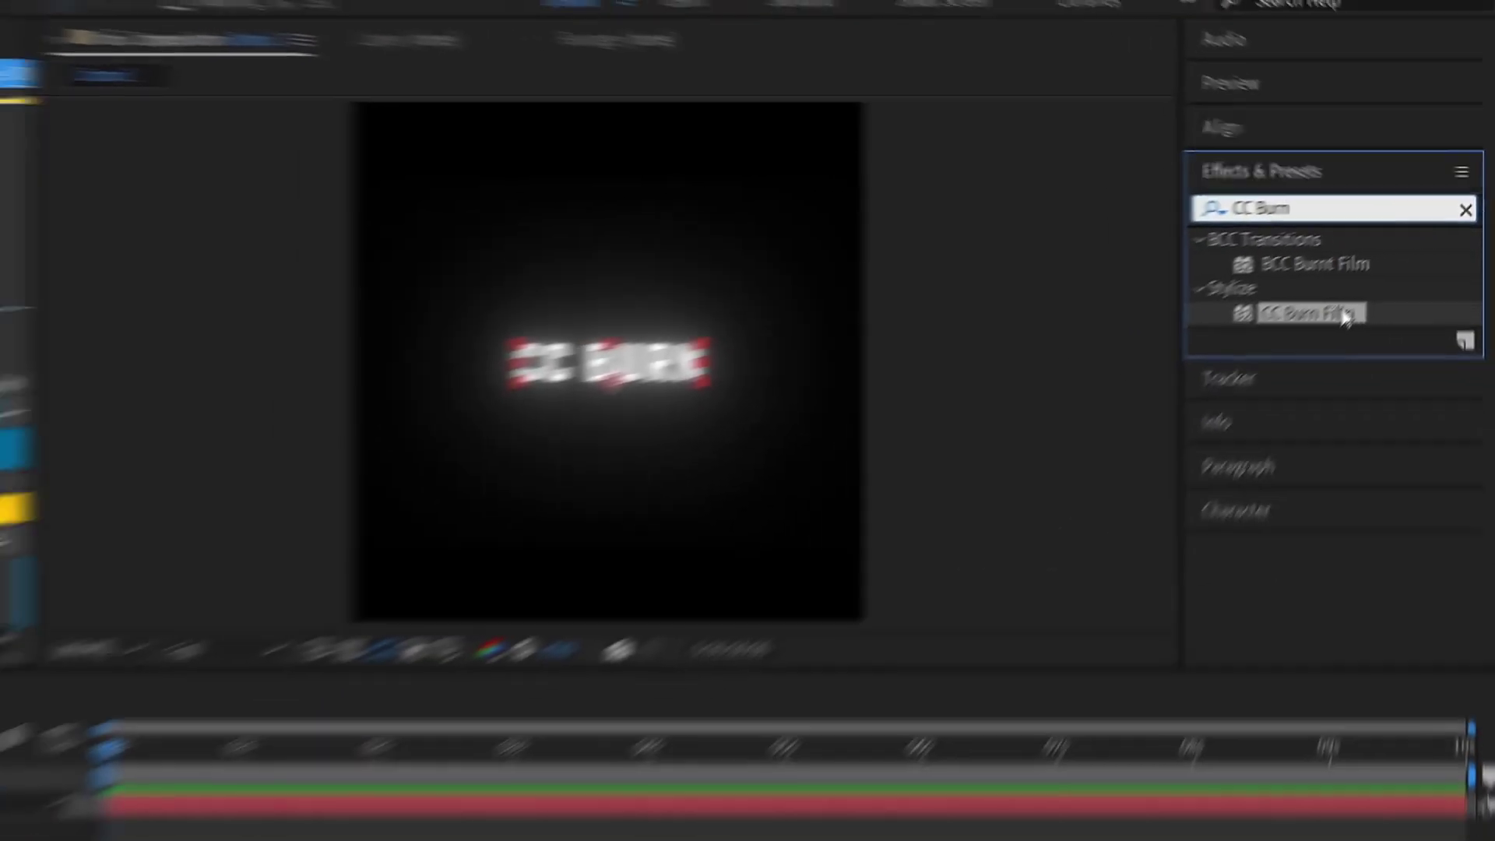
pyautogui.moveTo(1248, 362)
pyautogui.mouseDown()
pyautogui.moveTo(1085, 471)
pyautogui.moveTo(774, 599)
pyautogui.mouseUp()
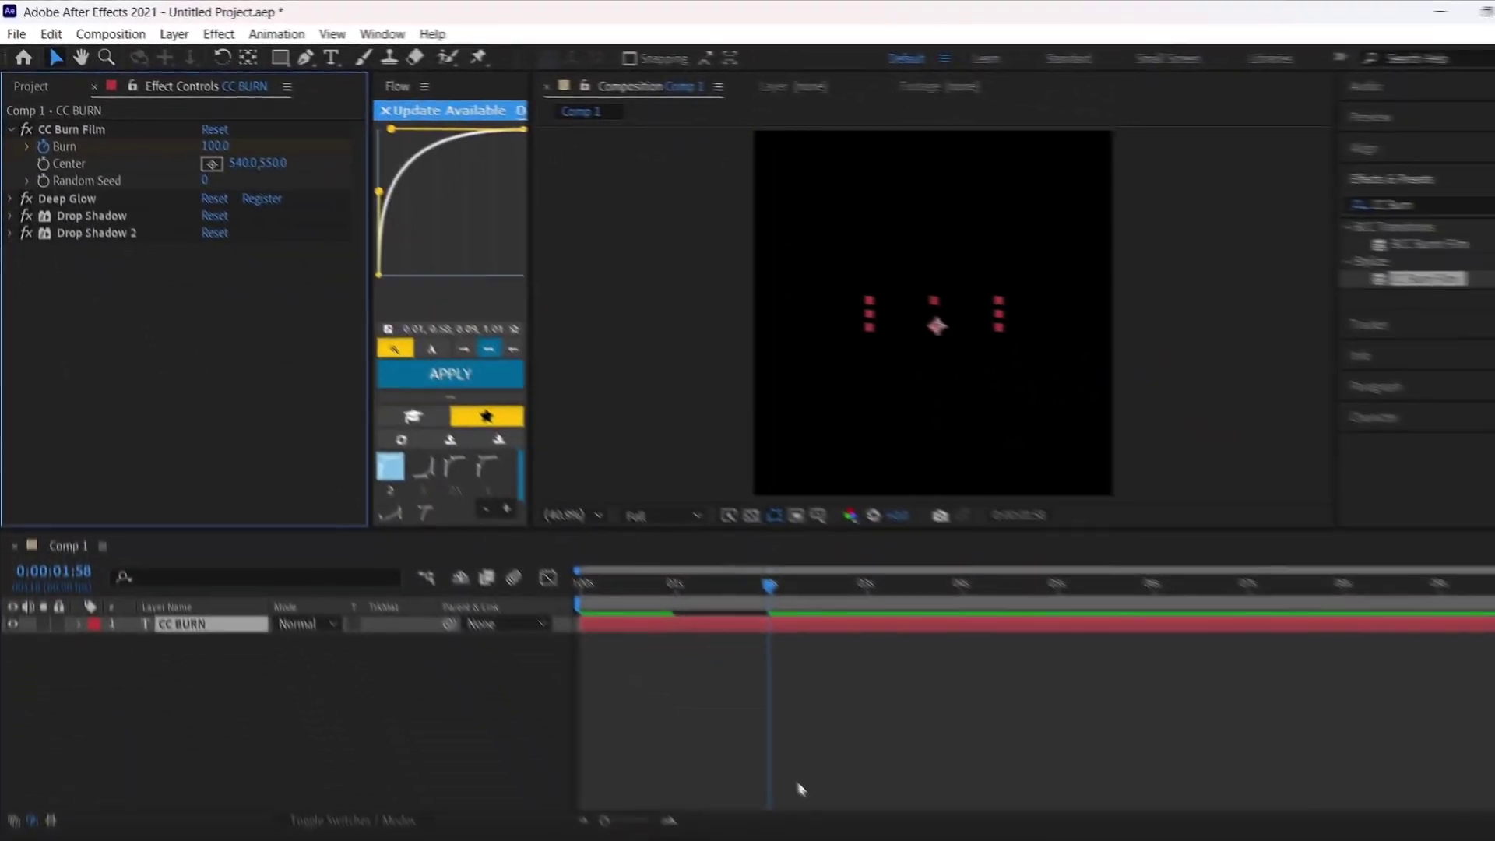
# Preview the burn animation at 0:00:01:18 in a closer view of the text
pyautogui.click(689, 690)
pyautogui.moveTo(736, 559)
pyautogui.mouseDown()
pyautogui.moveTo(641, 617)
pyautogui.moveTo(690, 664)
pyautogui.moveTo(755, 680)
pyautogui.moveTo(665, 675)
pyautogui.moveTo(656, 622)
pyautogui.moveTo(693, 618)
pyautogui.moveTo(743, 632)
pyautogui.moveTo(664, 685)
pyautogui.moveTo(674, 669)
pyautogui.mouseUp()
pyautogui.scroll(1, 840, 464)
pyautogui.press('.')
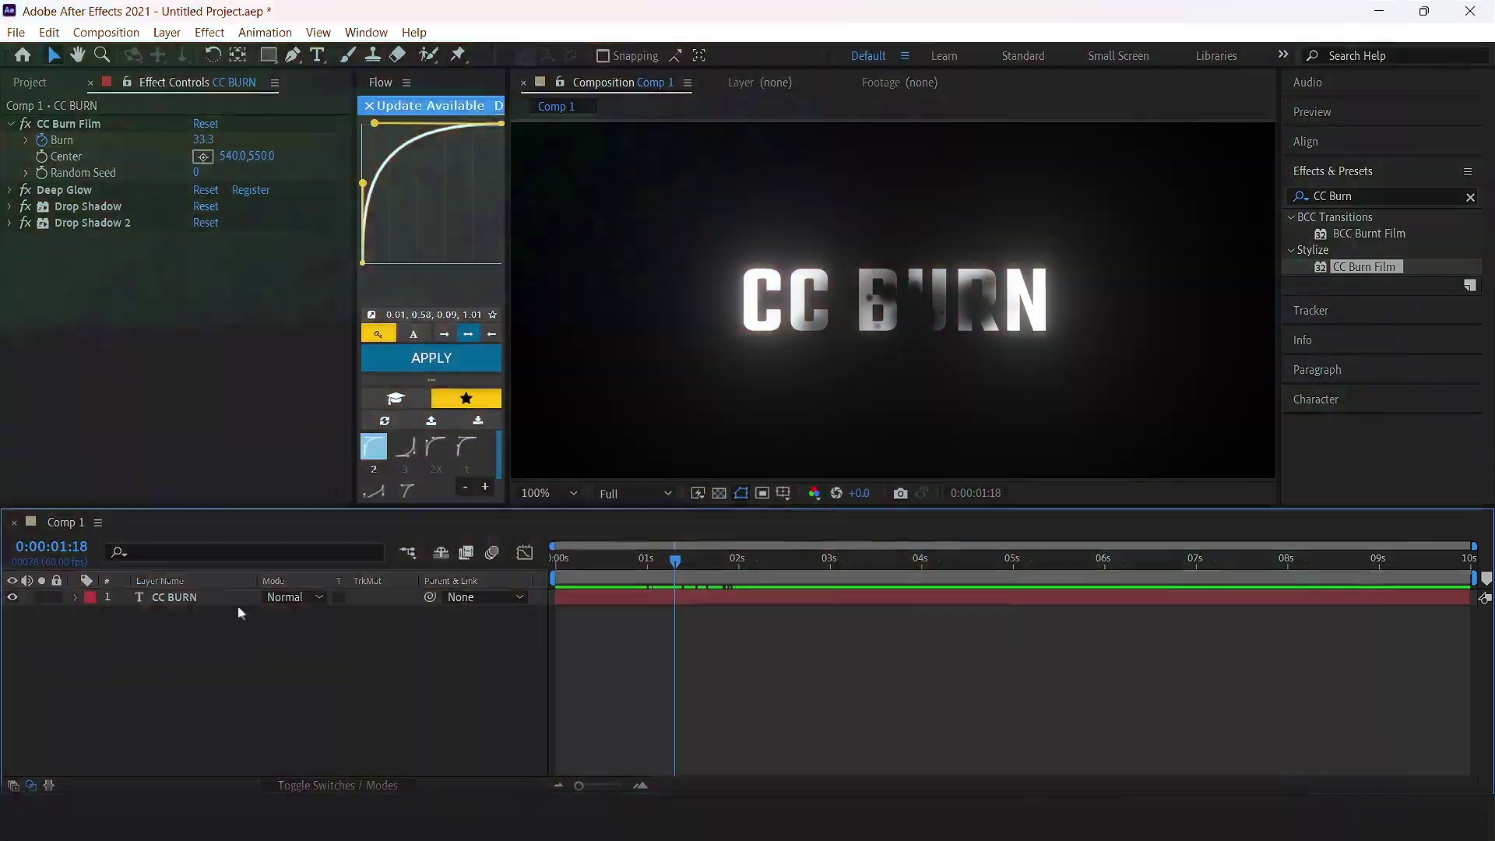
# Duplicate the CC BURN layer and remove Deep Glow and both Drop Shadow effects from the lower copy
pyautogui.click(175, 597)
pyautogui.hotkey('ctrl', 'd')
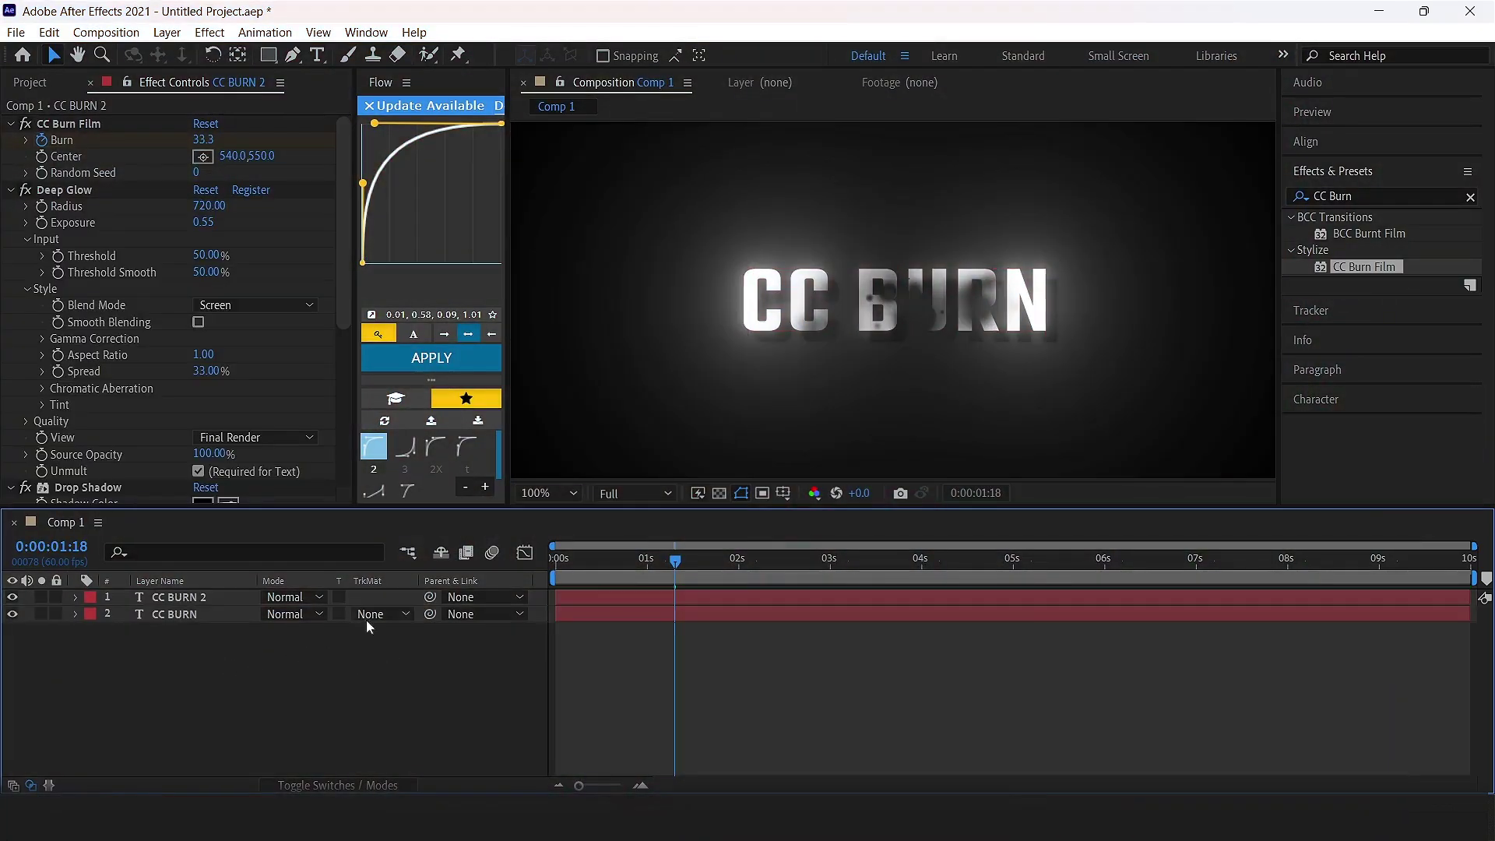
pyautogui.click(198, 614)
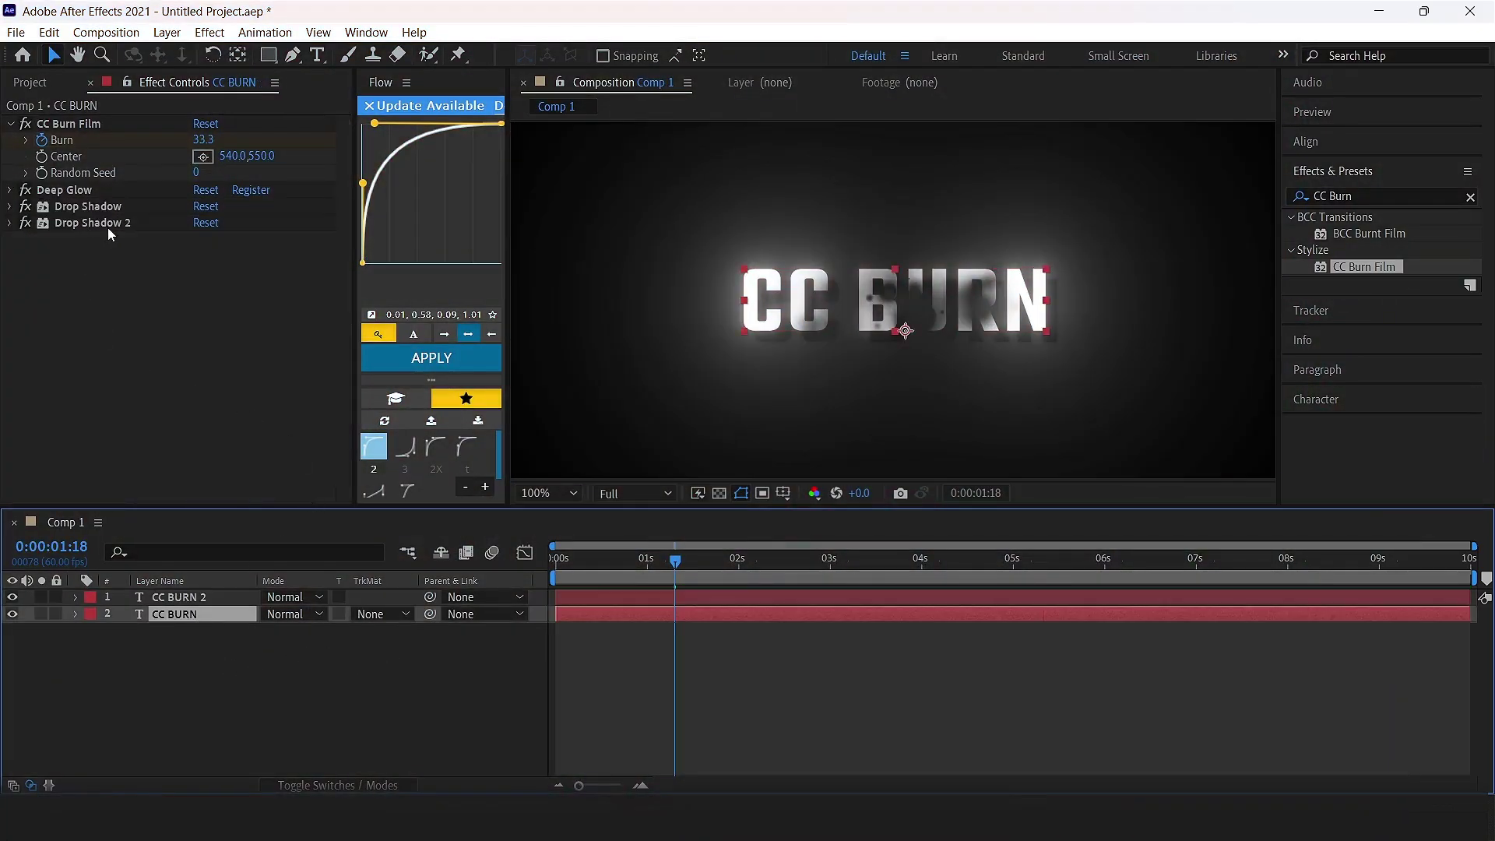
pyautogui.click(73, 222)
pyautogui.keyDown('shift'); pyautogui.click(85, 188); pyautogui.keyUp('shift')
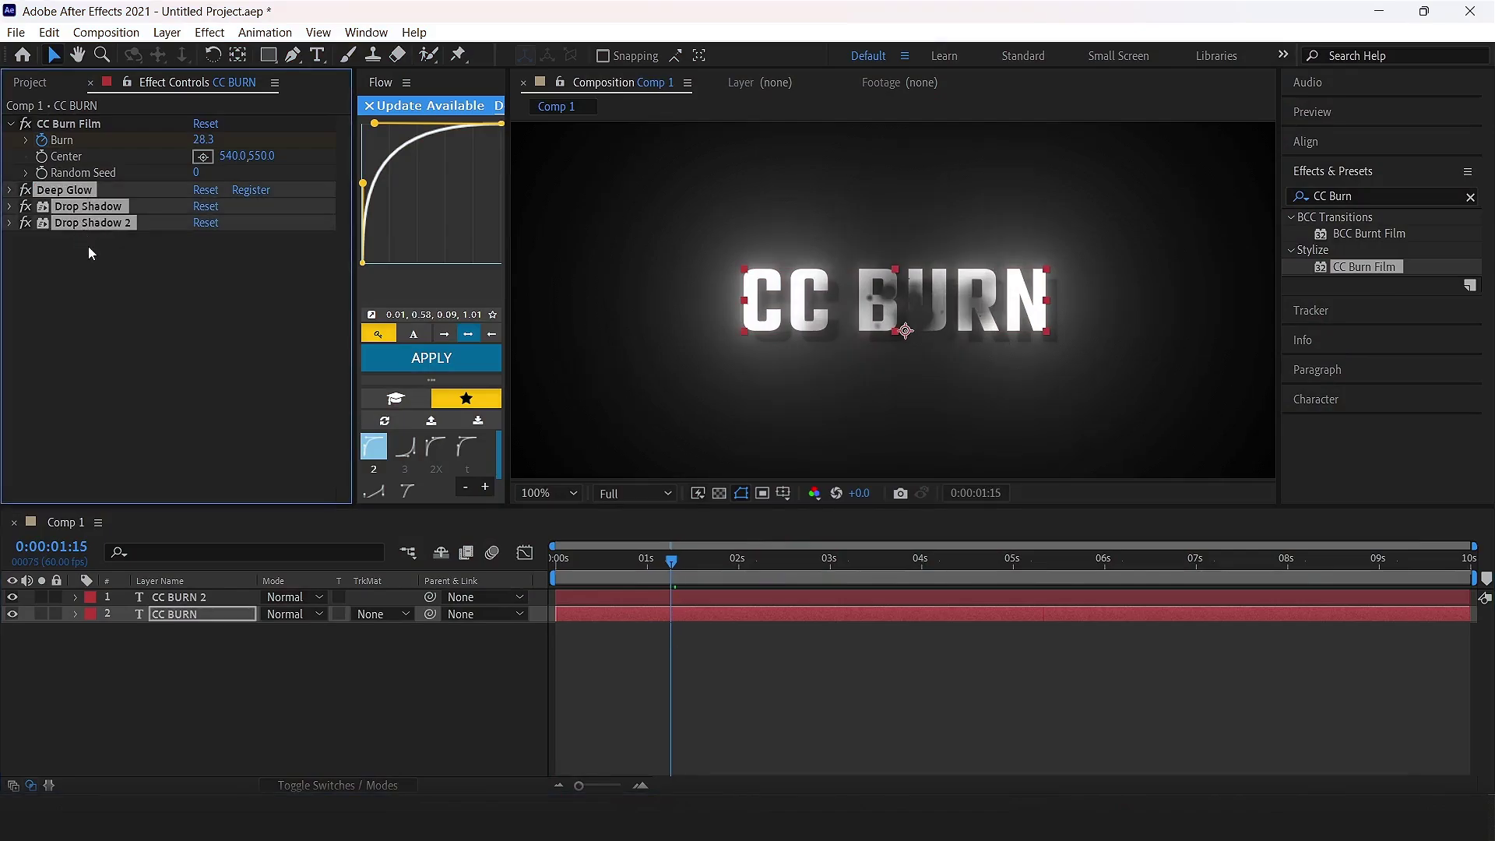
pyautogui.press('Delete')
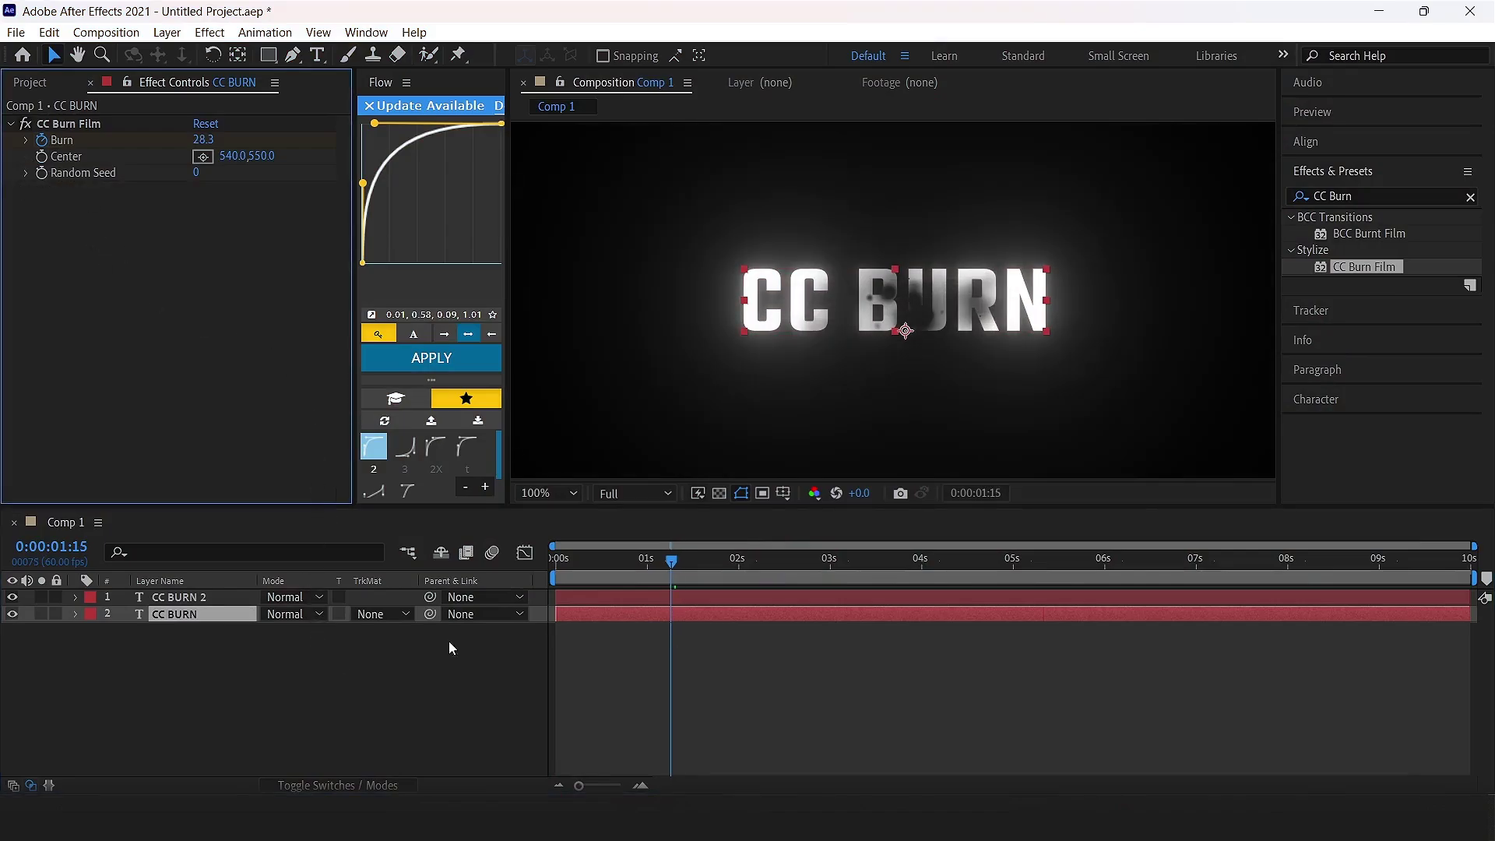
# Find the Fill effect in Effects & Presets and apply it to the lower CC BURN layer
pyautogui.click(1368, 195)
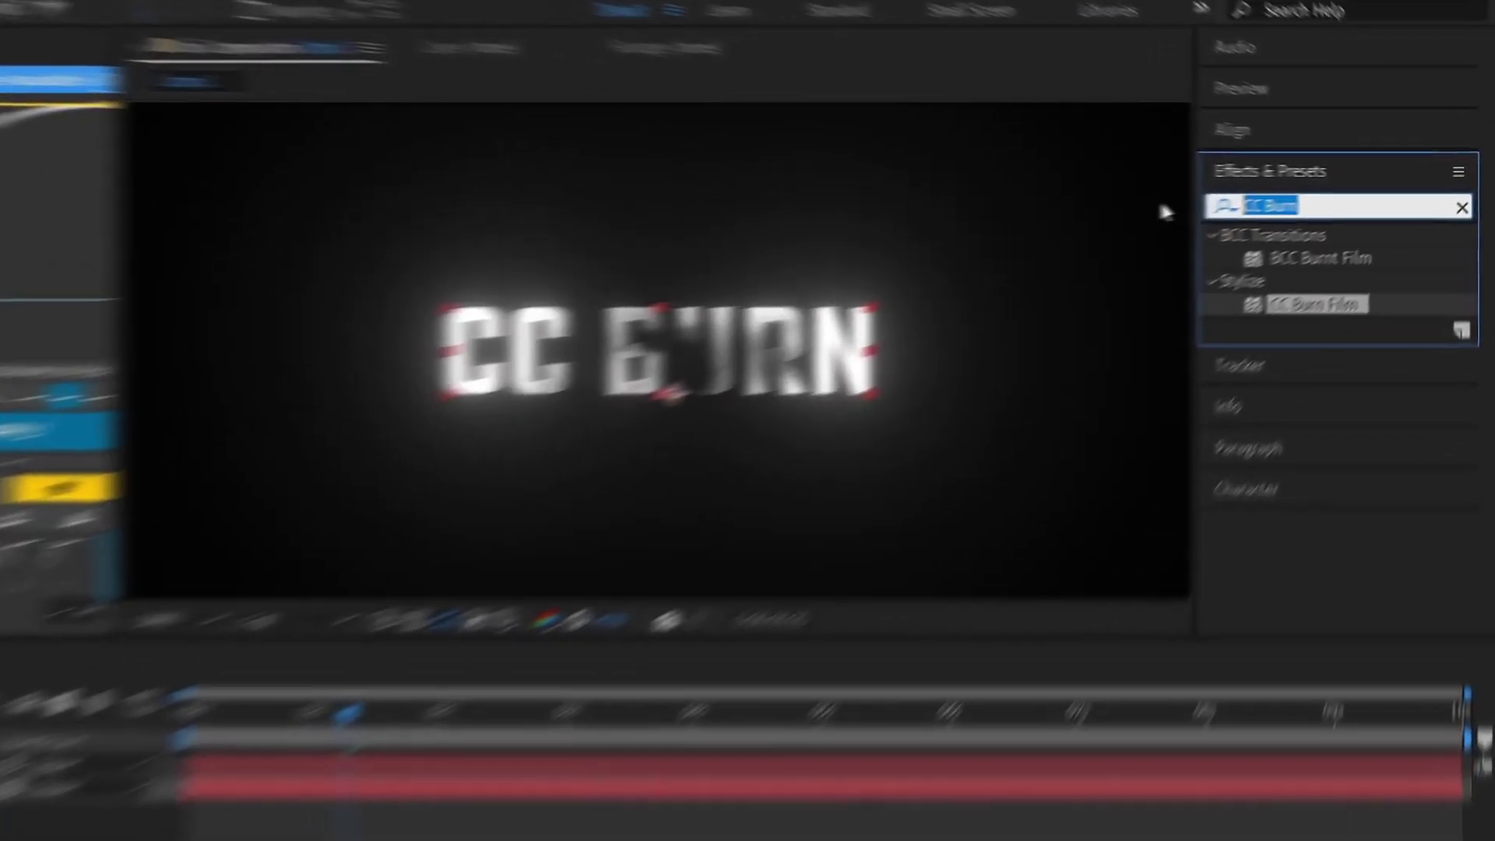
pyautogui.write('Fill')
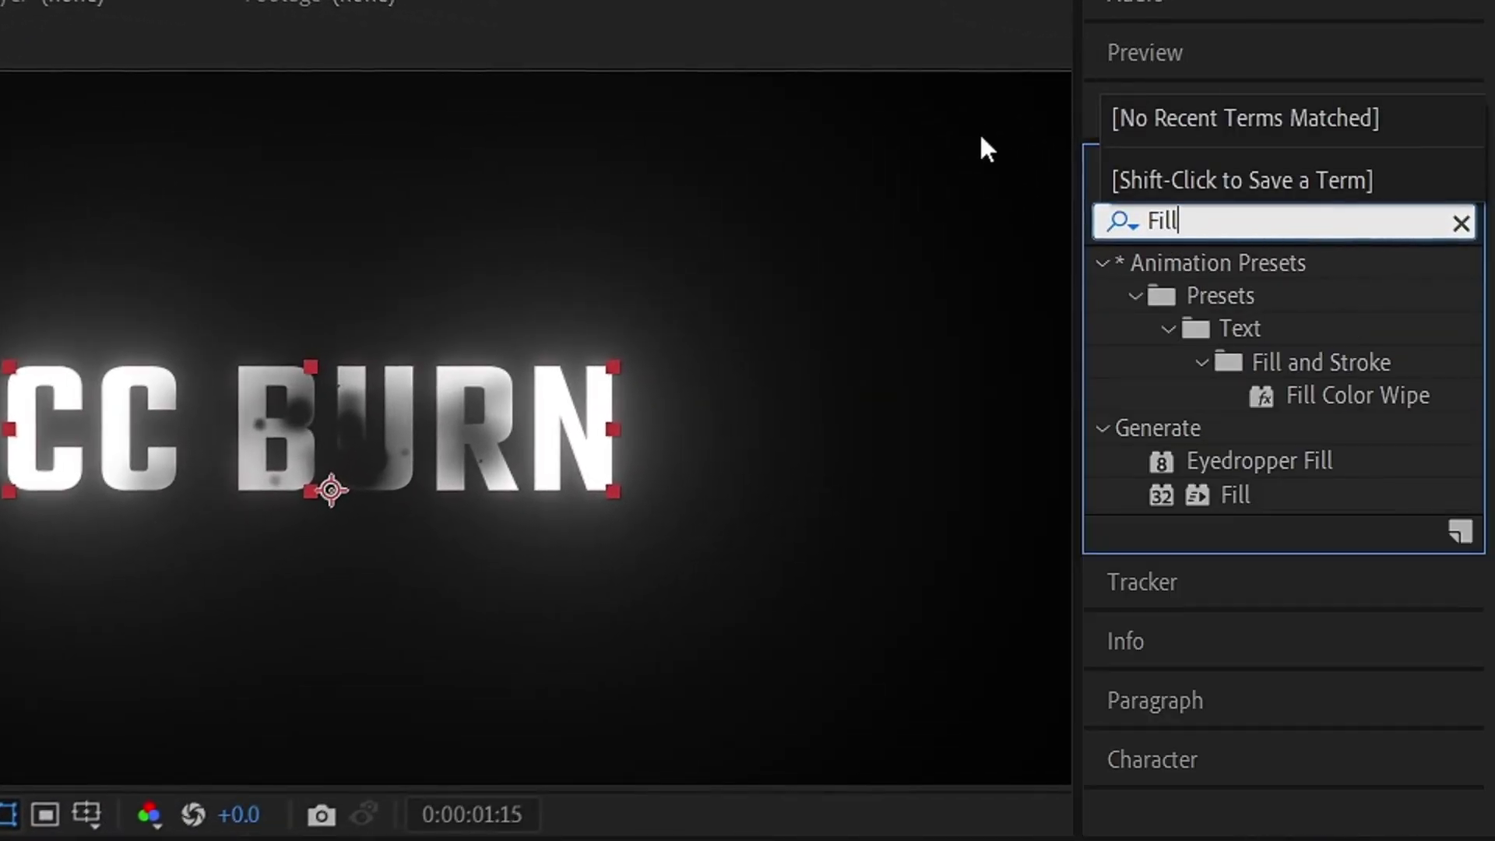
pyautogui.click(1238, 495)
pyautogui.moveTo(1344, 356); pyautogui.dragTo(580, 669)
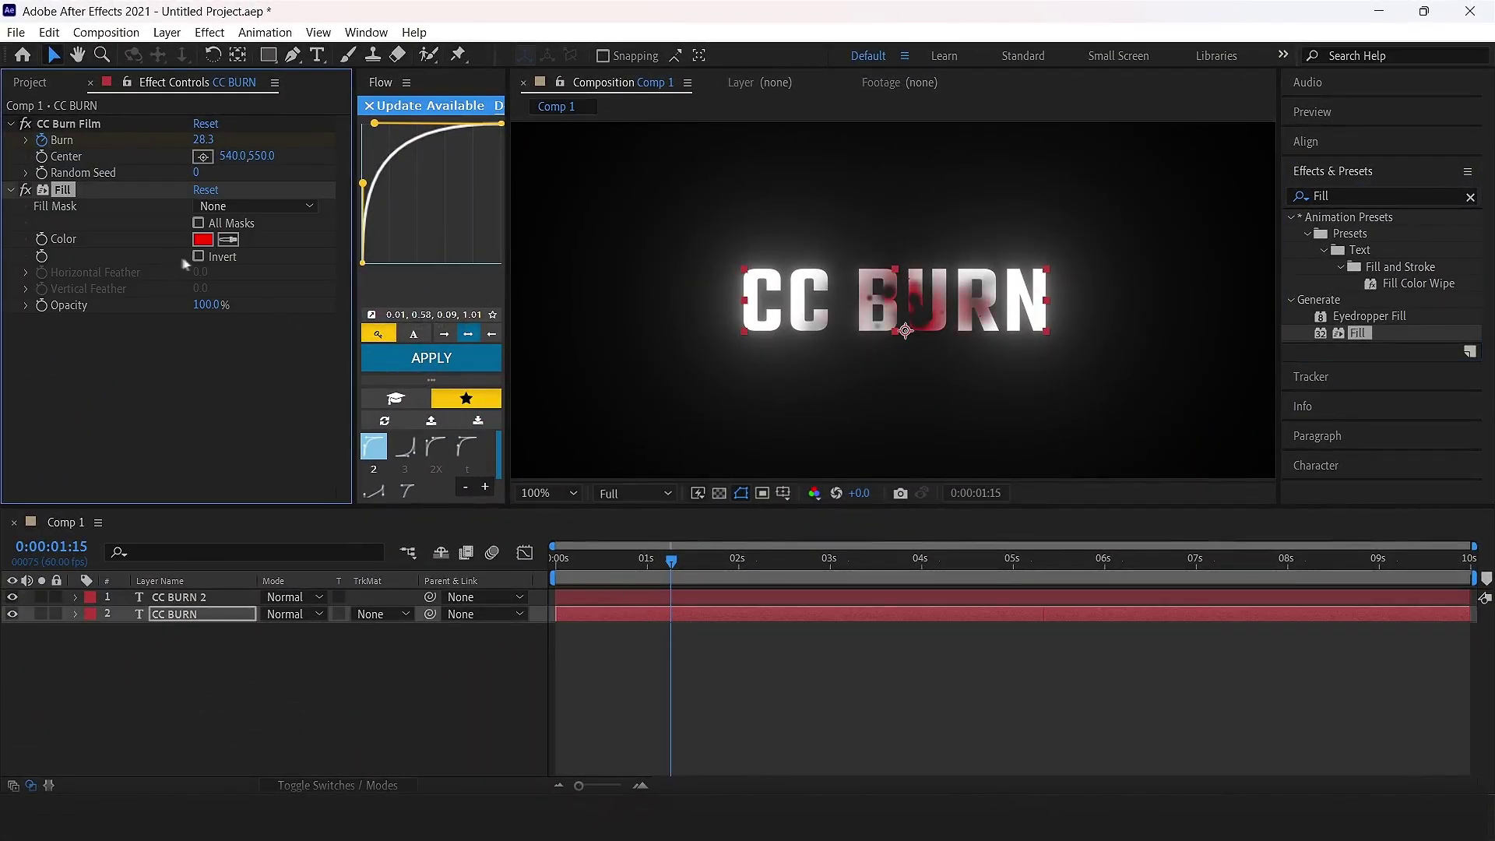
# Try a yellow Fill color on the lower CC BURN layer and check it at an earlier point of the burn
pyautogui.click(208, 246)
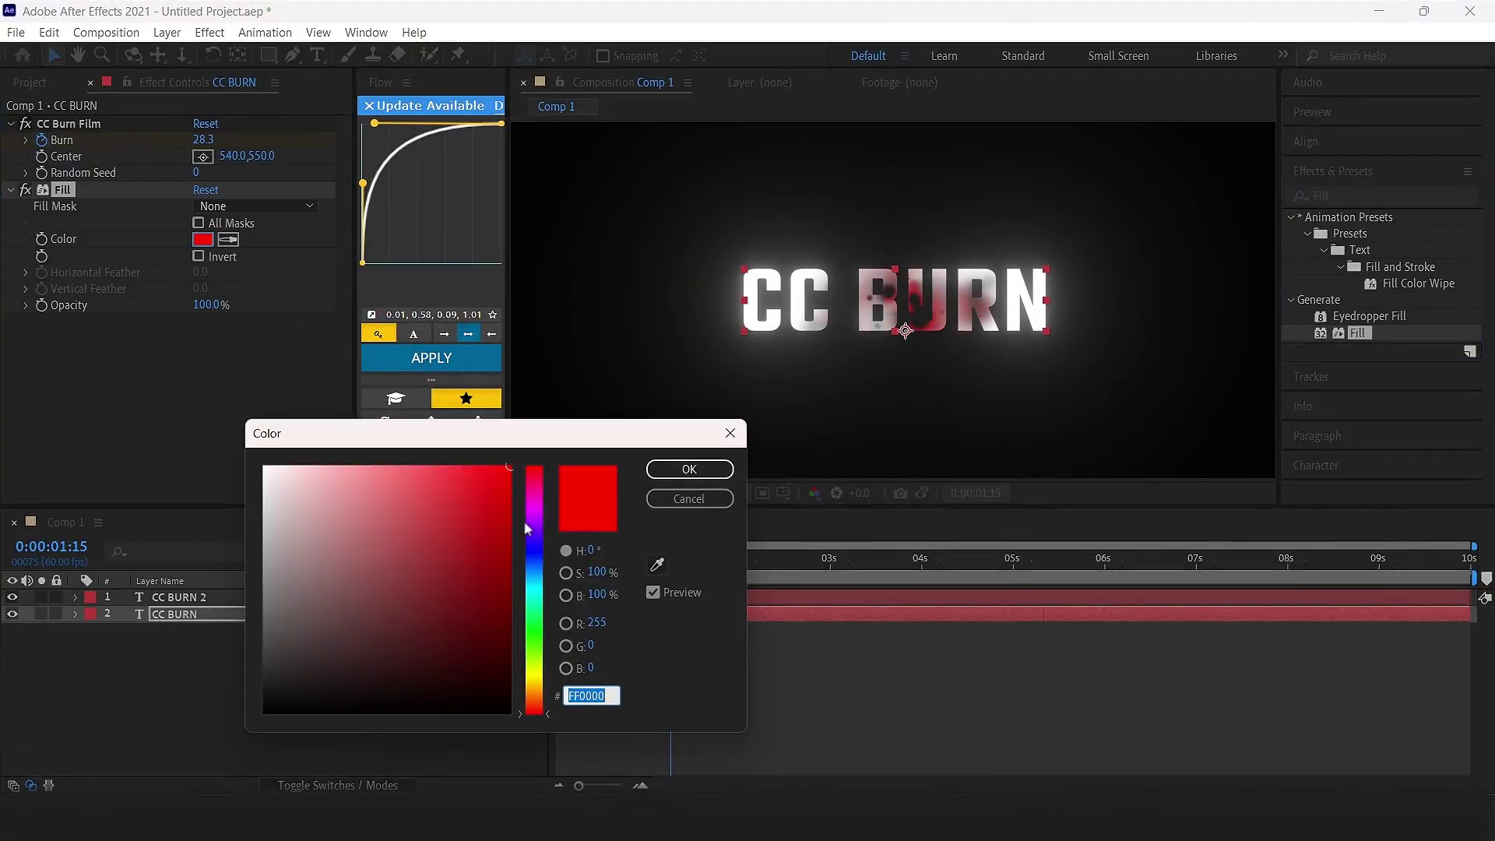
pyautogui.moveTo(532, 520); pyautogui.dragTo(511, 704)
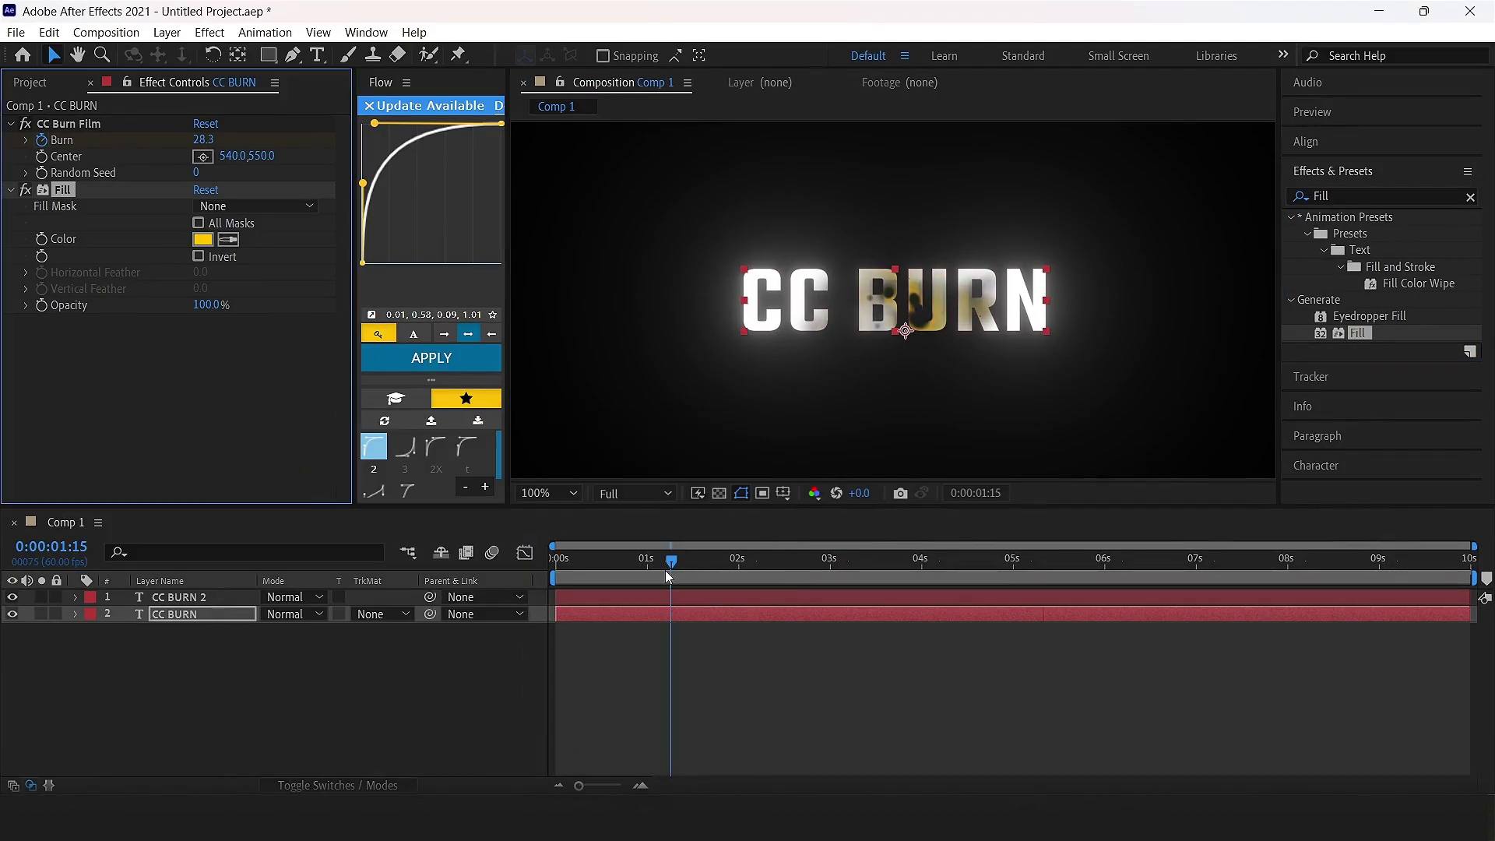
pyautogui.moveTo(667, 570)
pyautogui.mouseDown()
pyautogui.moveTo(717, 595)
pyautogui.moveTo(655, 620)
pyautogui.mouseUp()
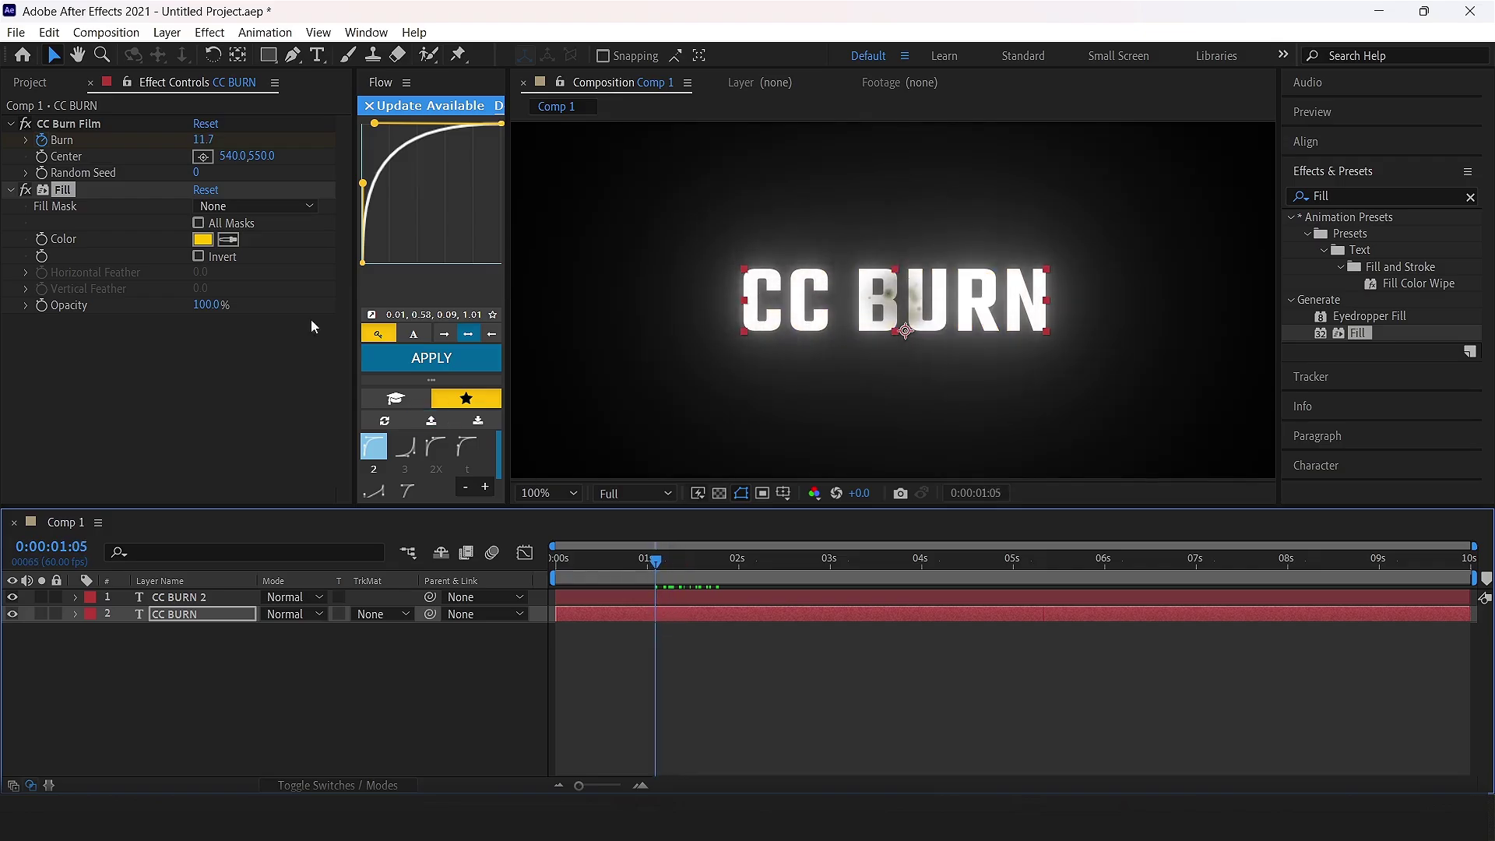
# Set the Fill color of the lower CC BURN layer to red FF0000 and preview the burn
pyautogui.click(203, 239)
pyautogui.moveTo(539, 520); pyautogui.dragTo(556, 433)
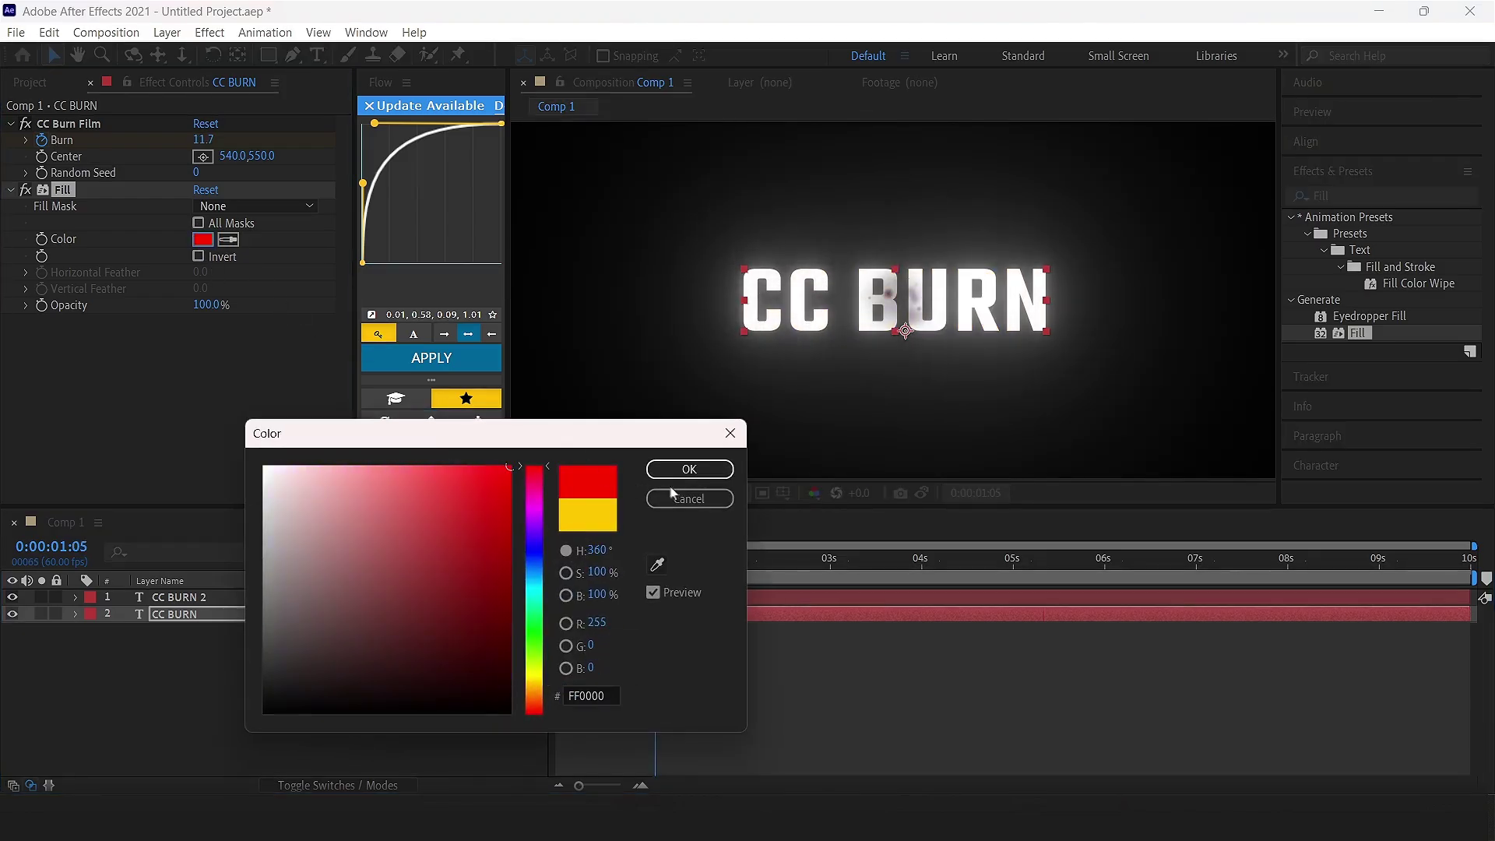
pyautogui.click(719, 466)
pyautogui.click(654, 646)
pyautogui.moveTo(656, 595)
pyautogui.mouseDown()
pyautogui.moveTo(667, 576)
pyautogui.moveTo(753, 615)
pyautogui.moveTo(693, 611)
pyautogui.mouseUp()
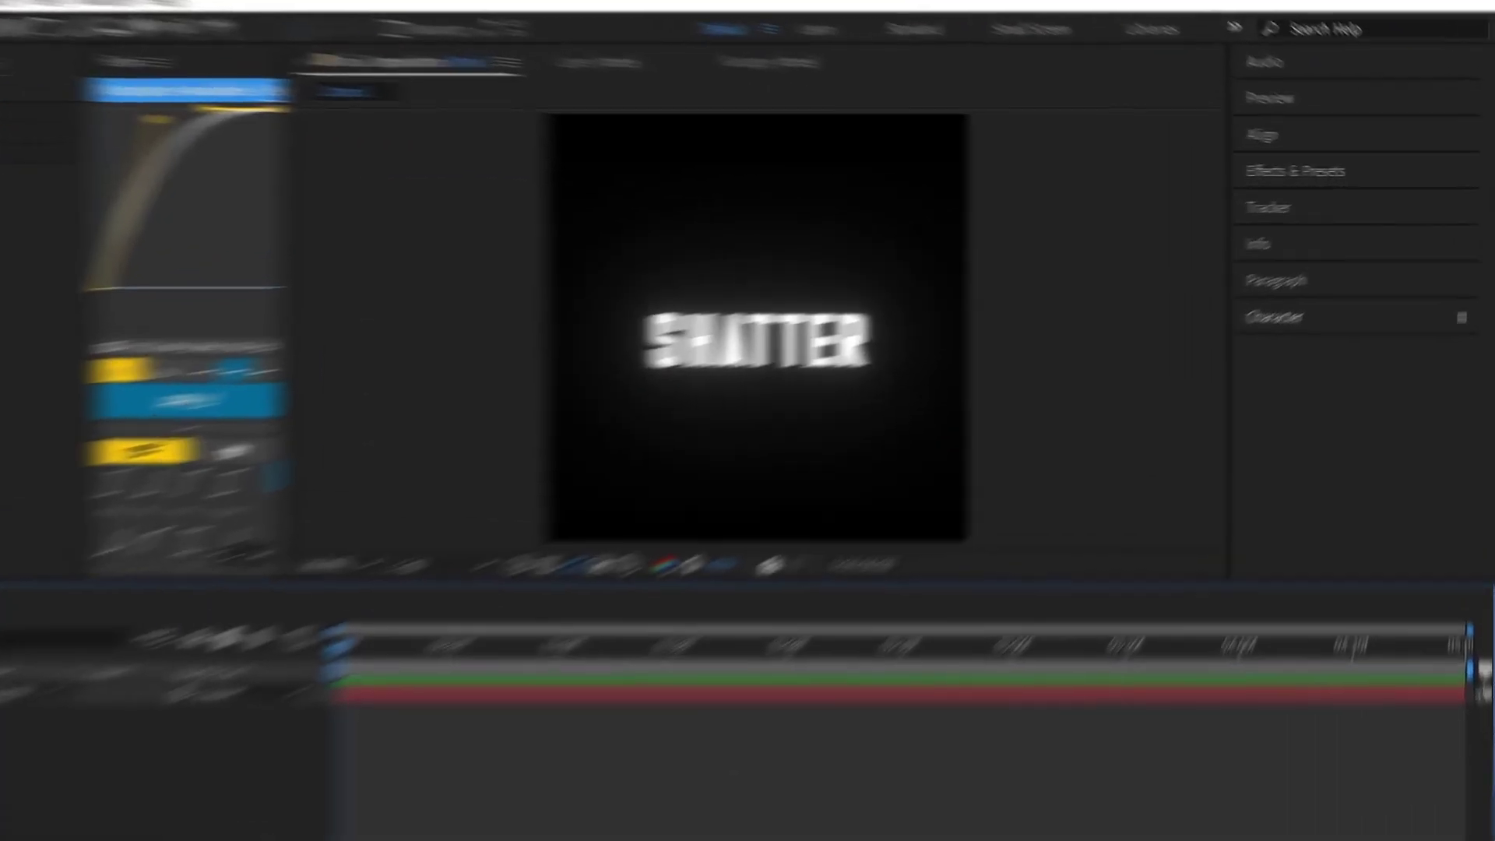
# Find the Simulation effect Shatter, apply it to the SHATTER text layer and place it above Deep Glow in the effect order
pyautogui.click(1323, 171)
pyautogui.click(1341, 201)
pyautogui.write('Shatter')
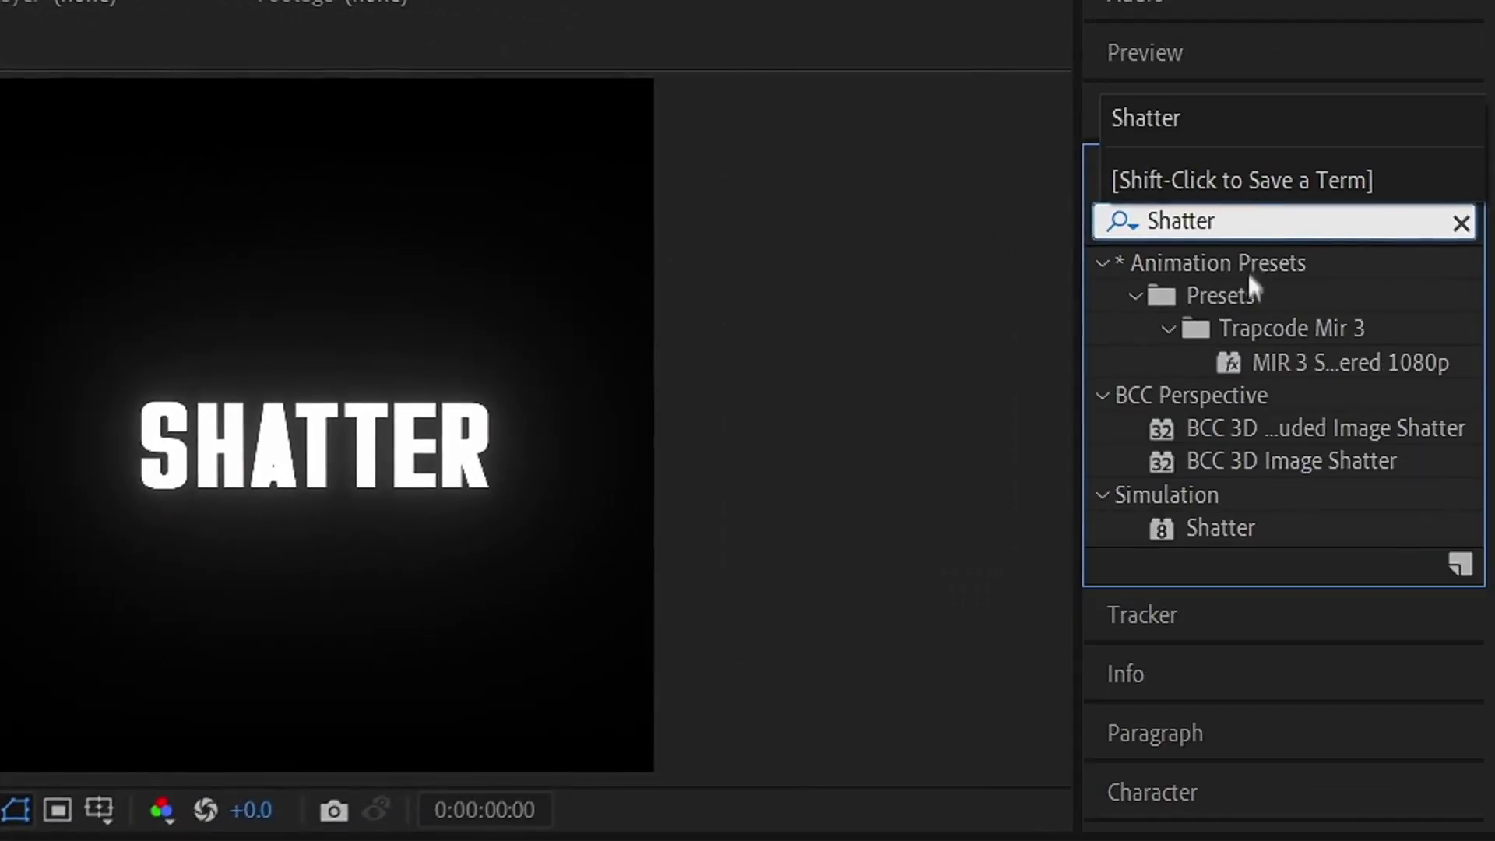
pyautogui.doubleClick(1220, 527)
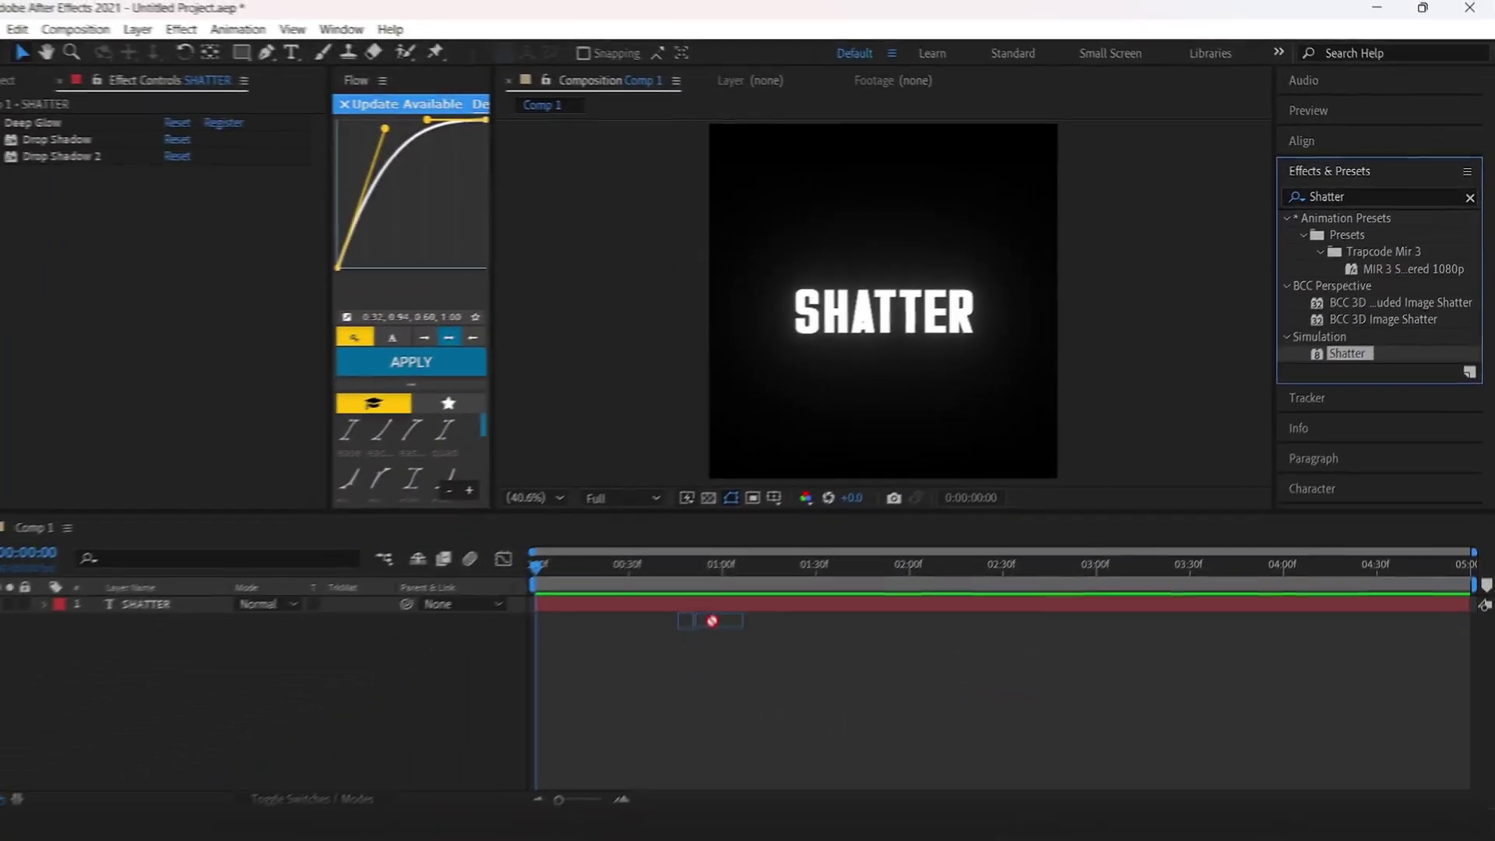
pyautogui.click(721, 656)
pyautogui.click(207, 594)
pyautogui.moveTo(59, 172); pyautogui.dragTo(76, 134)
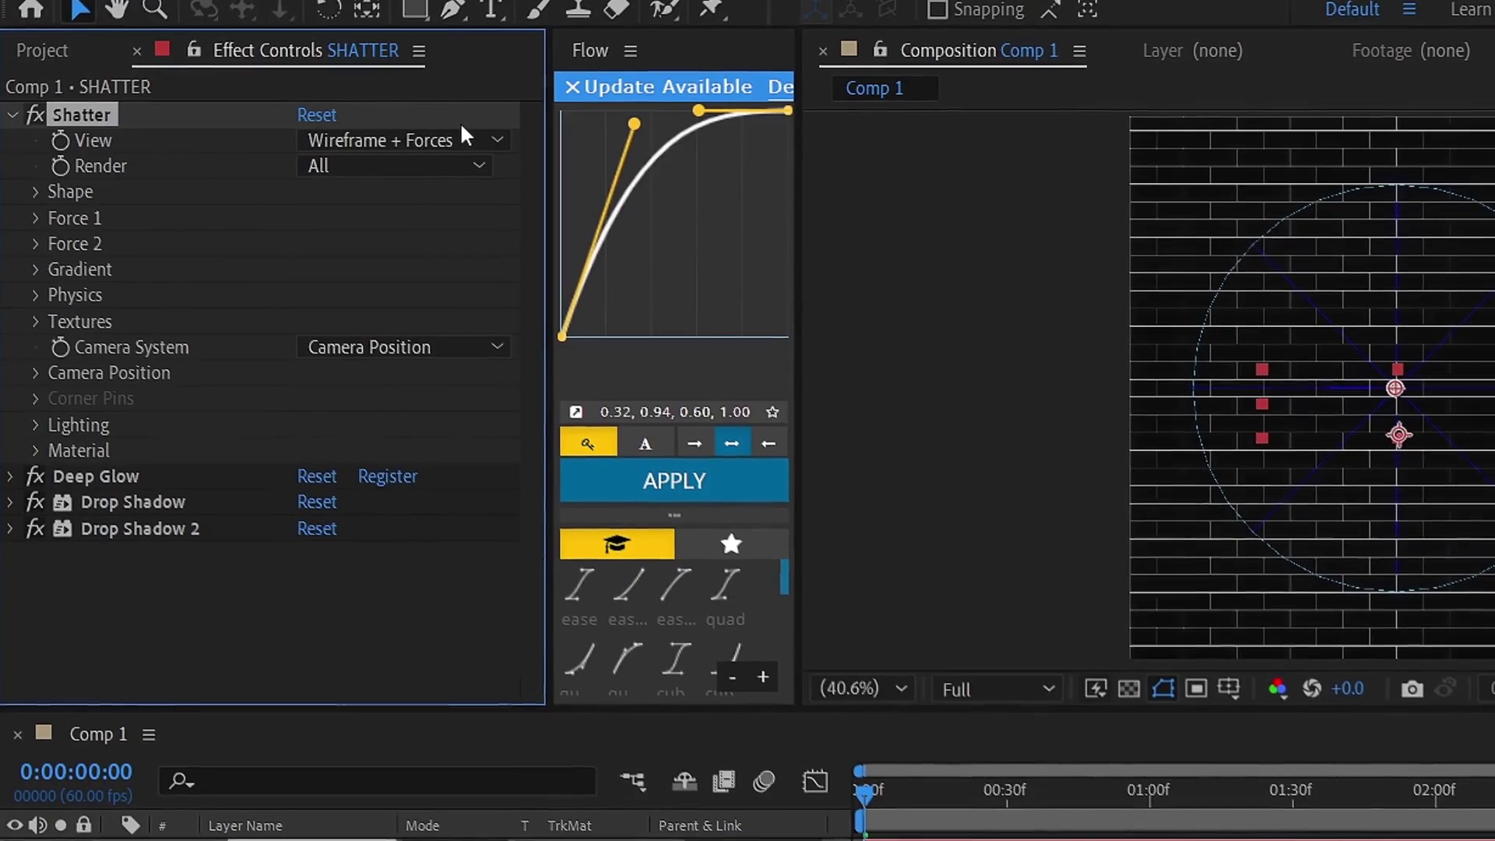
# Set Shatter's View to Rendered and its Shape Pattern to Glass
pyautogui.click(312, 140)
pyautogui.click(405, 170)
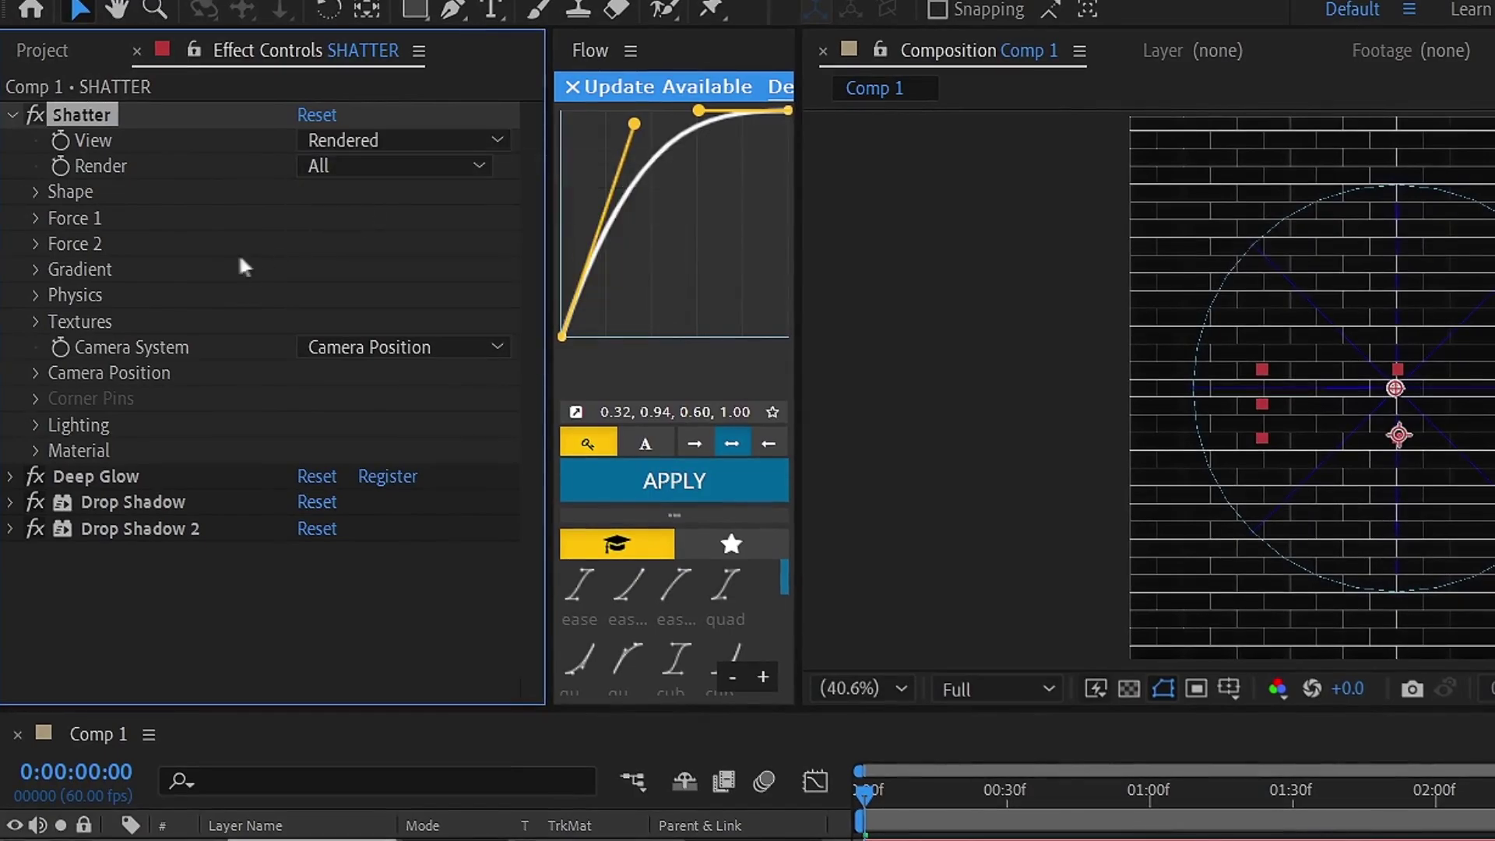
pyautogui.click(36, 192)
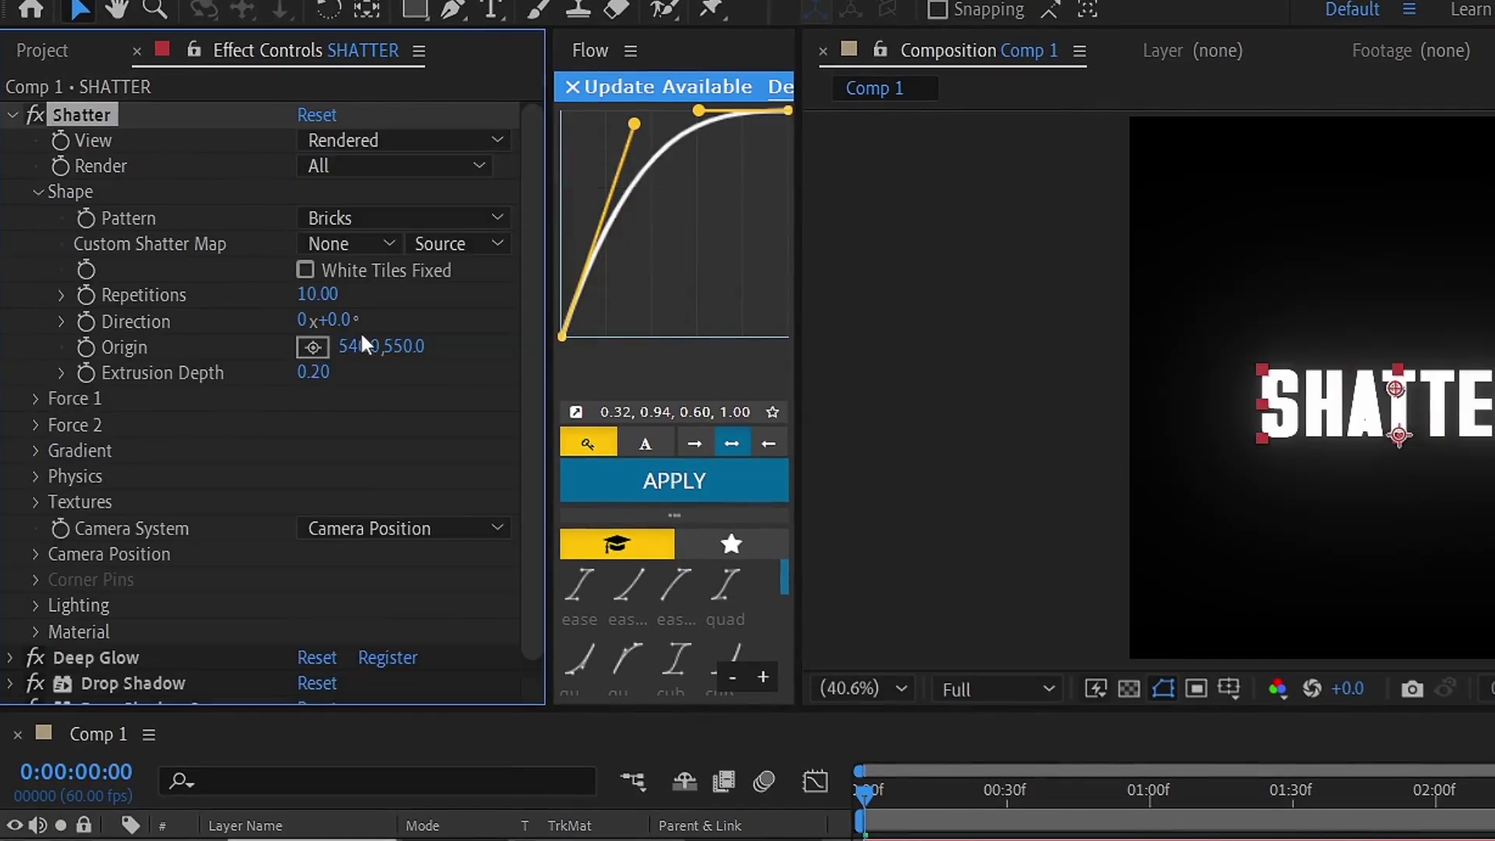
pyautogui.click(365, 225)
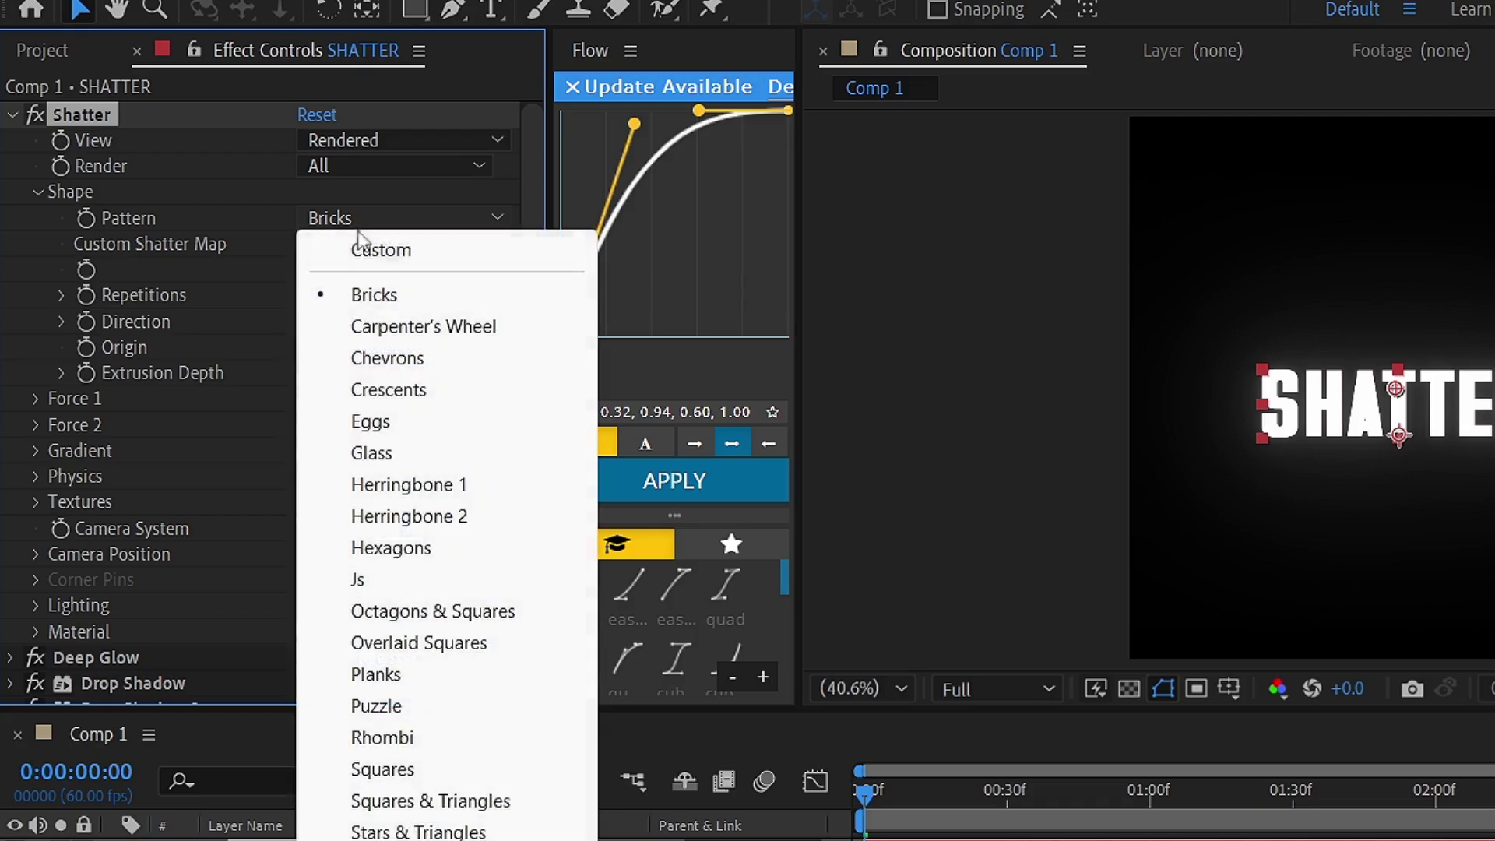
pyautogui.click(471, 459)
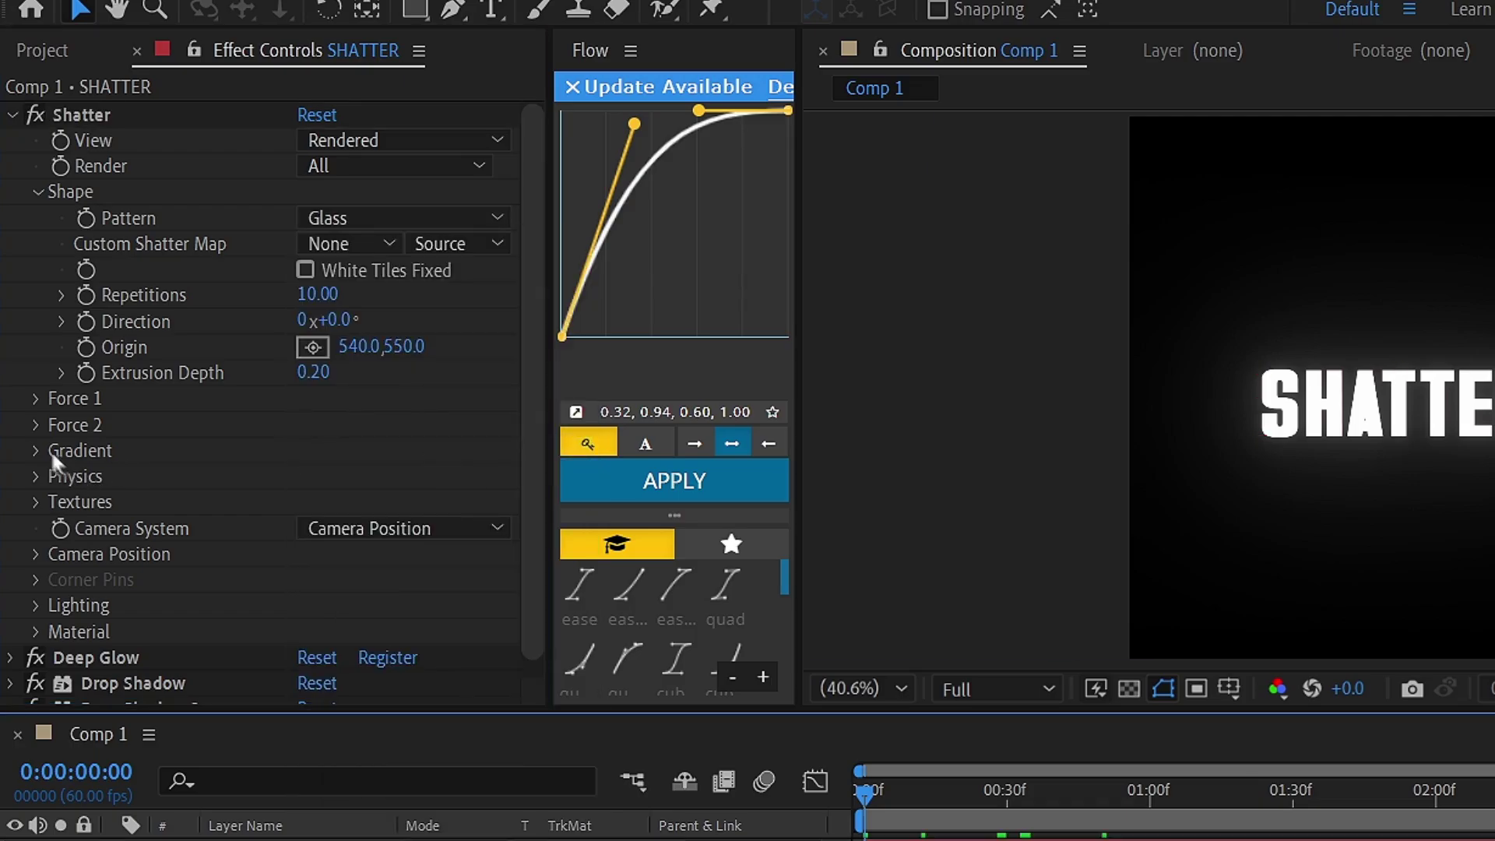
# Check the shatter at several times, then start keyframing Force 1 Radius at 0 at 0:00:00:59
pyautogui.click(35, 398)
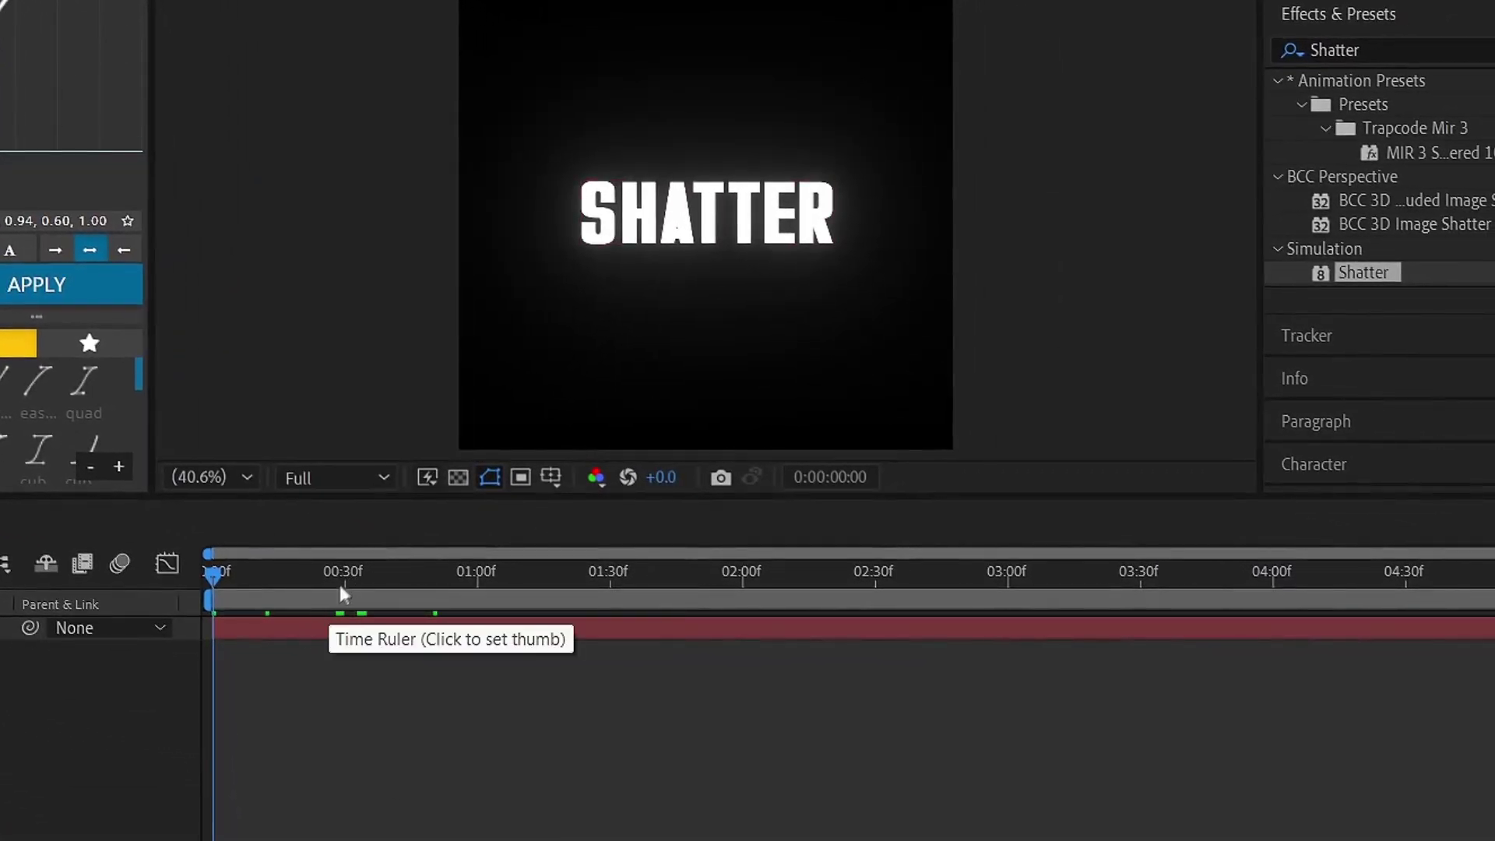
pyautogui.click(344, 576)
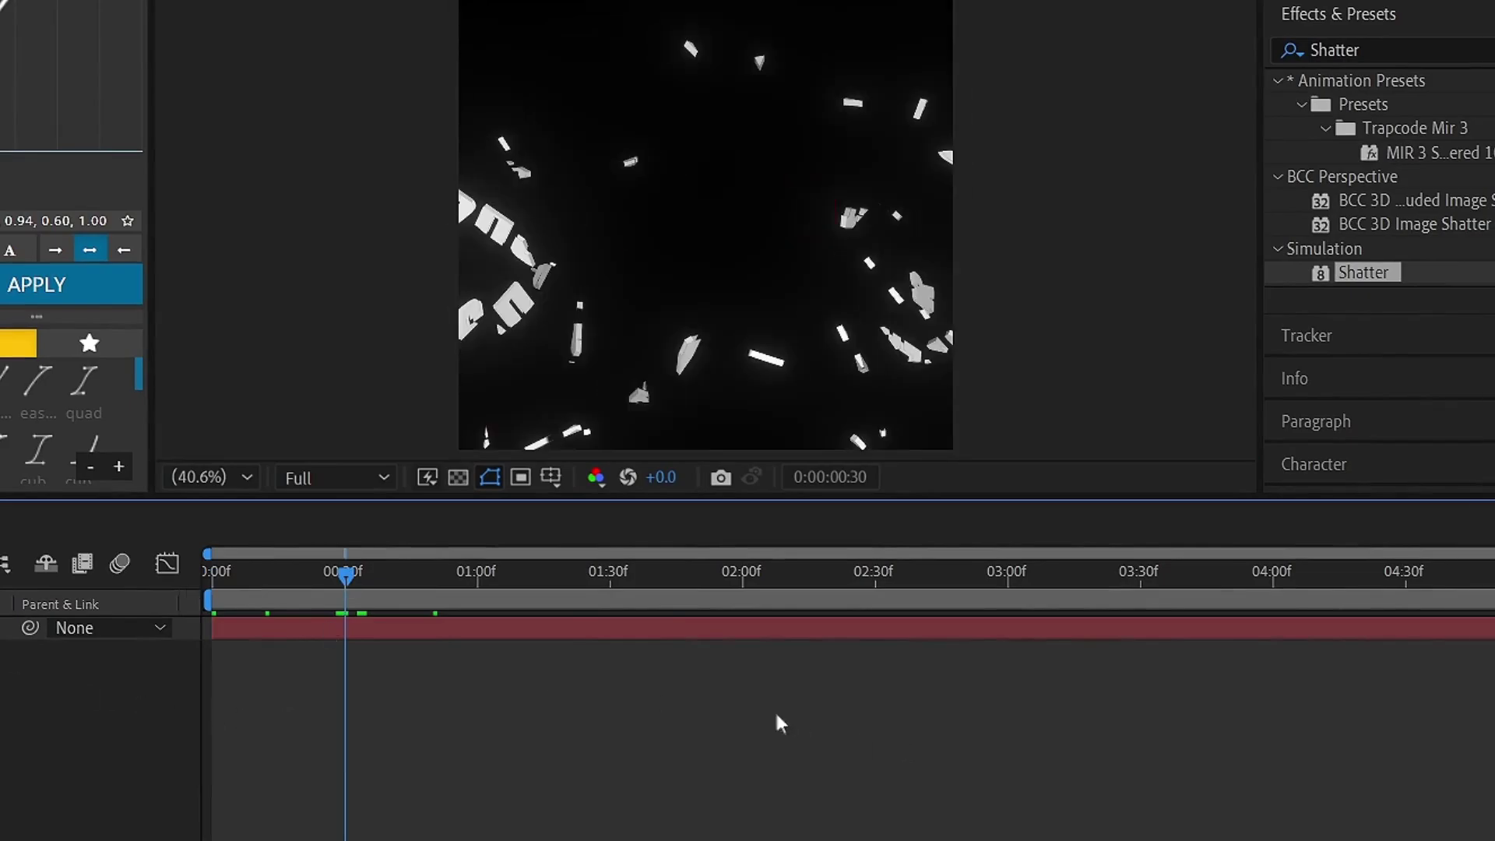
pyautogui.click(475, 584)
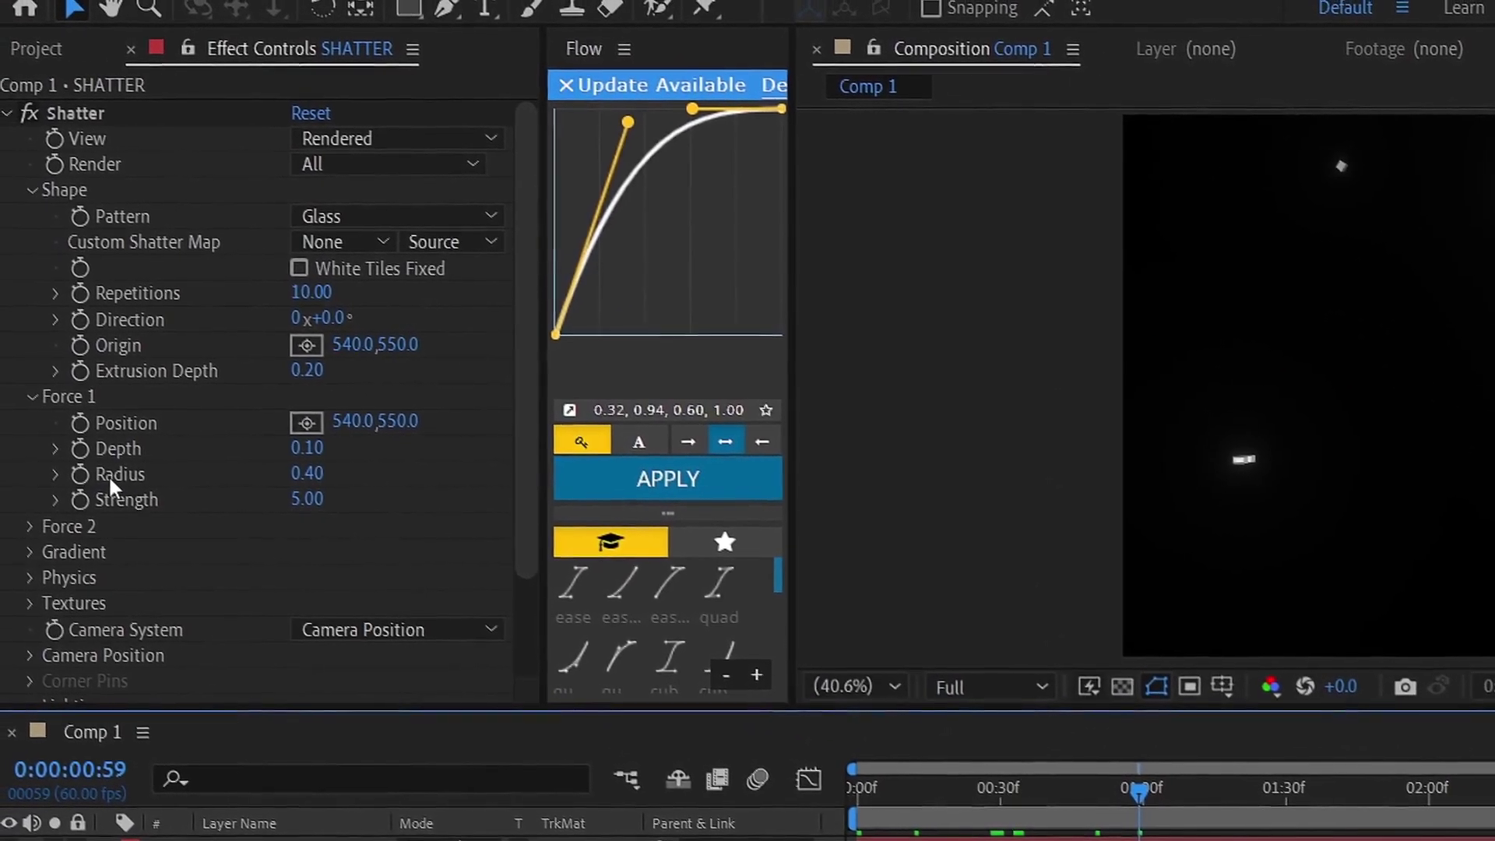
pyautogui.click(92, 487)
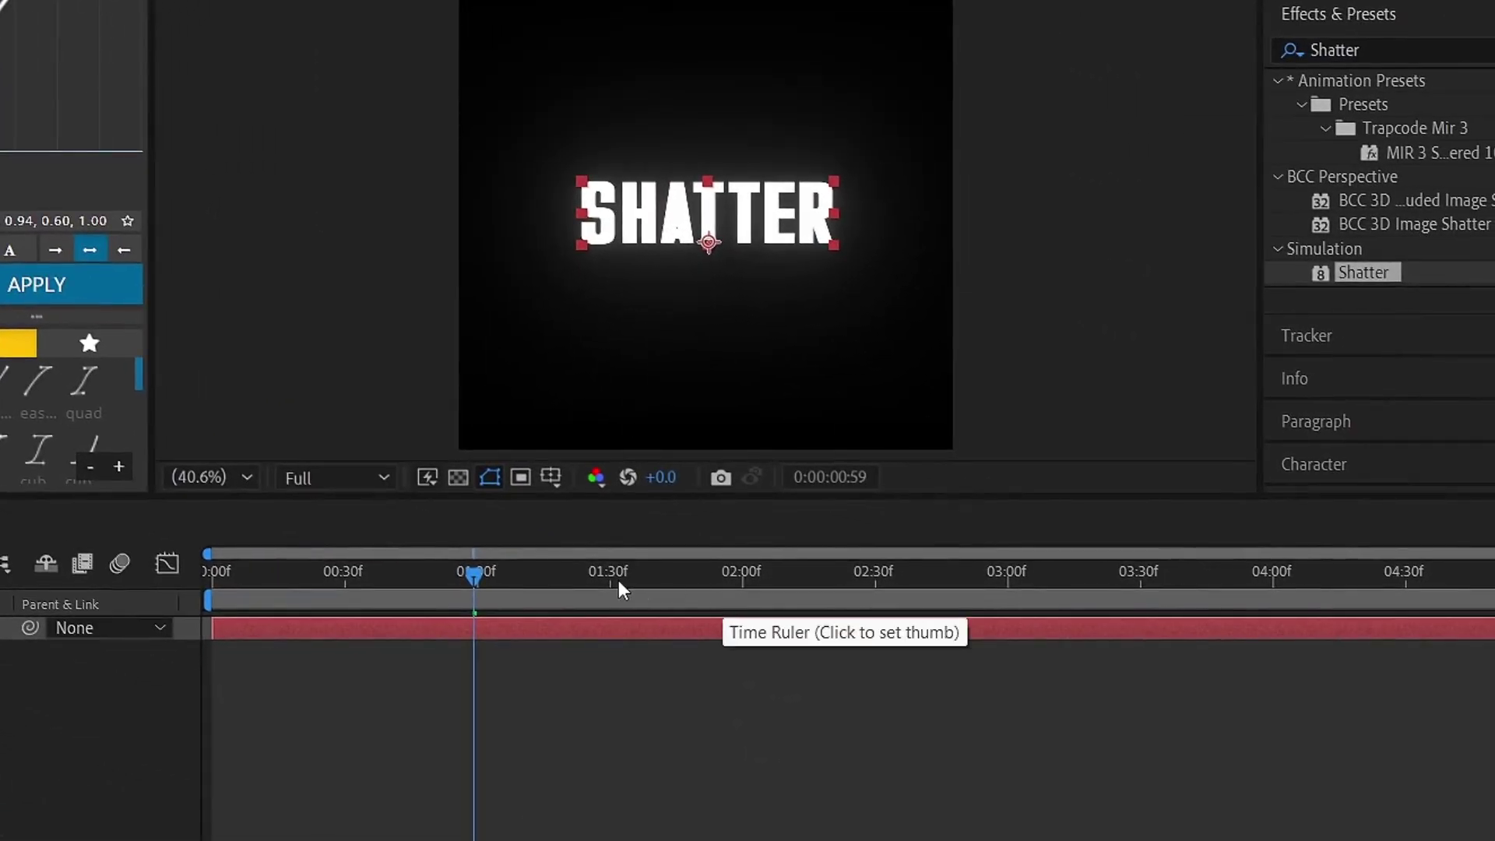
# Keyframe the Force 1 Radius of Shatter at 1.00 at 0:00:02:00
pyautogui.click(815, 597)
pyautogui.click(742, 577)
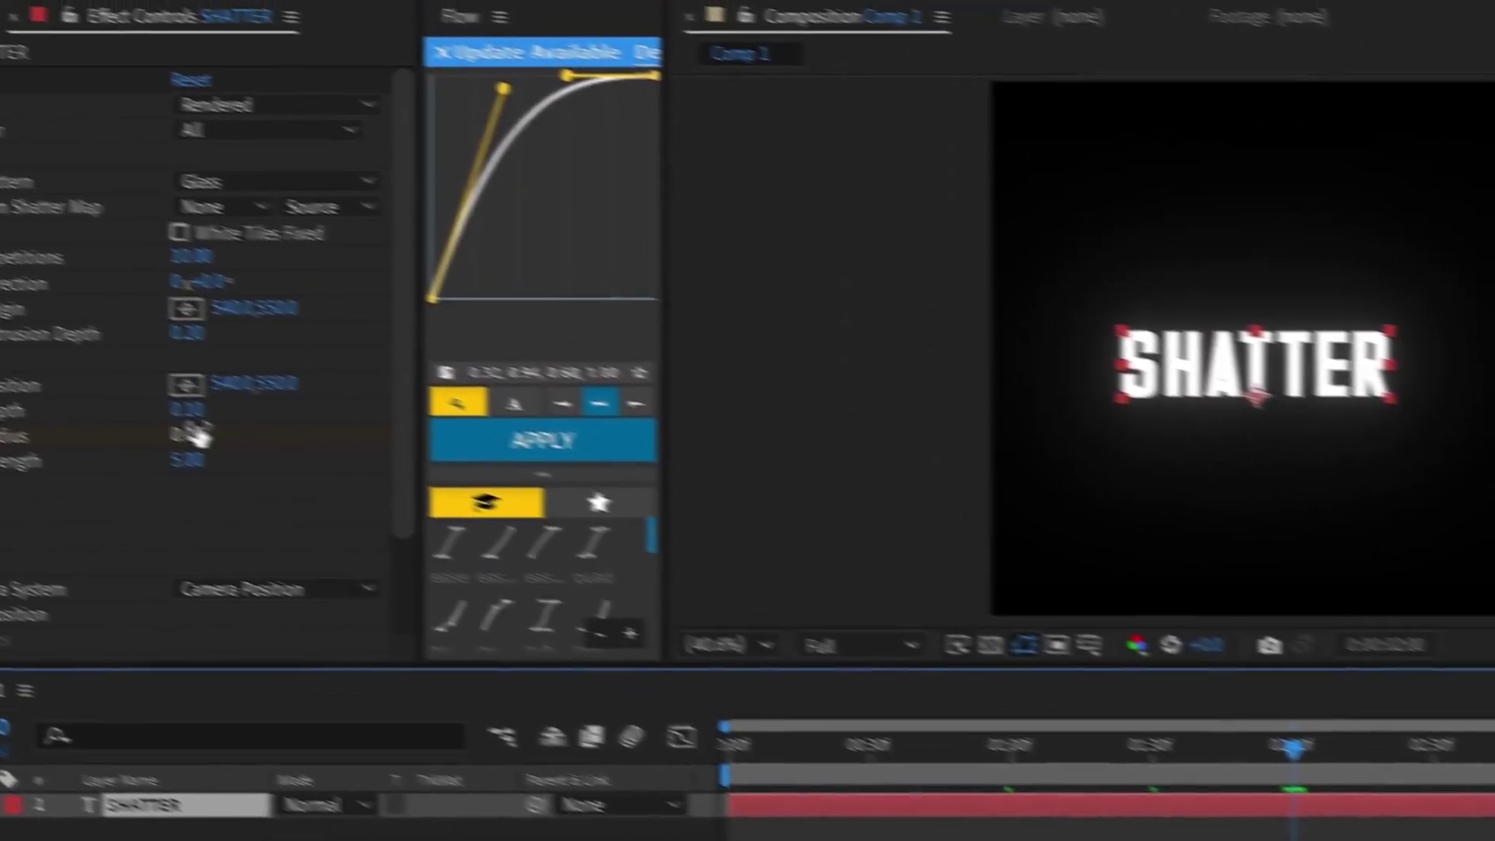
pyautogui.click(196, 434)
pyautogui.write('1')
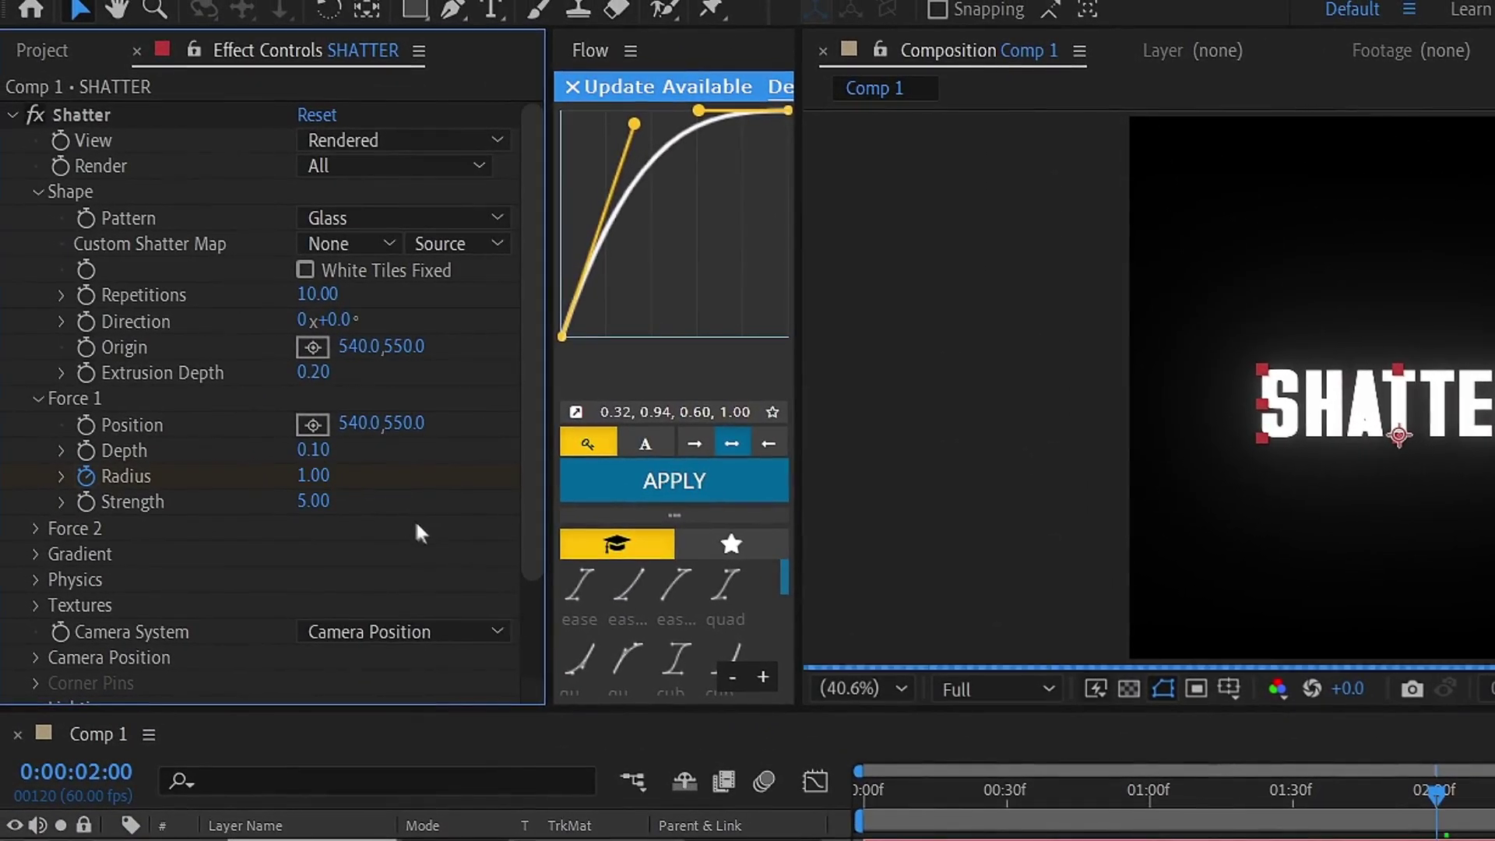
# Preview the animated shatter from the start and inspect a partly shattered frame at 0:00:01:09
pyautogui.moveTo(1356, 805); pyautogui.dragTo(1138, 835)
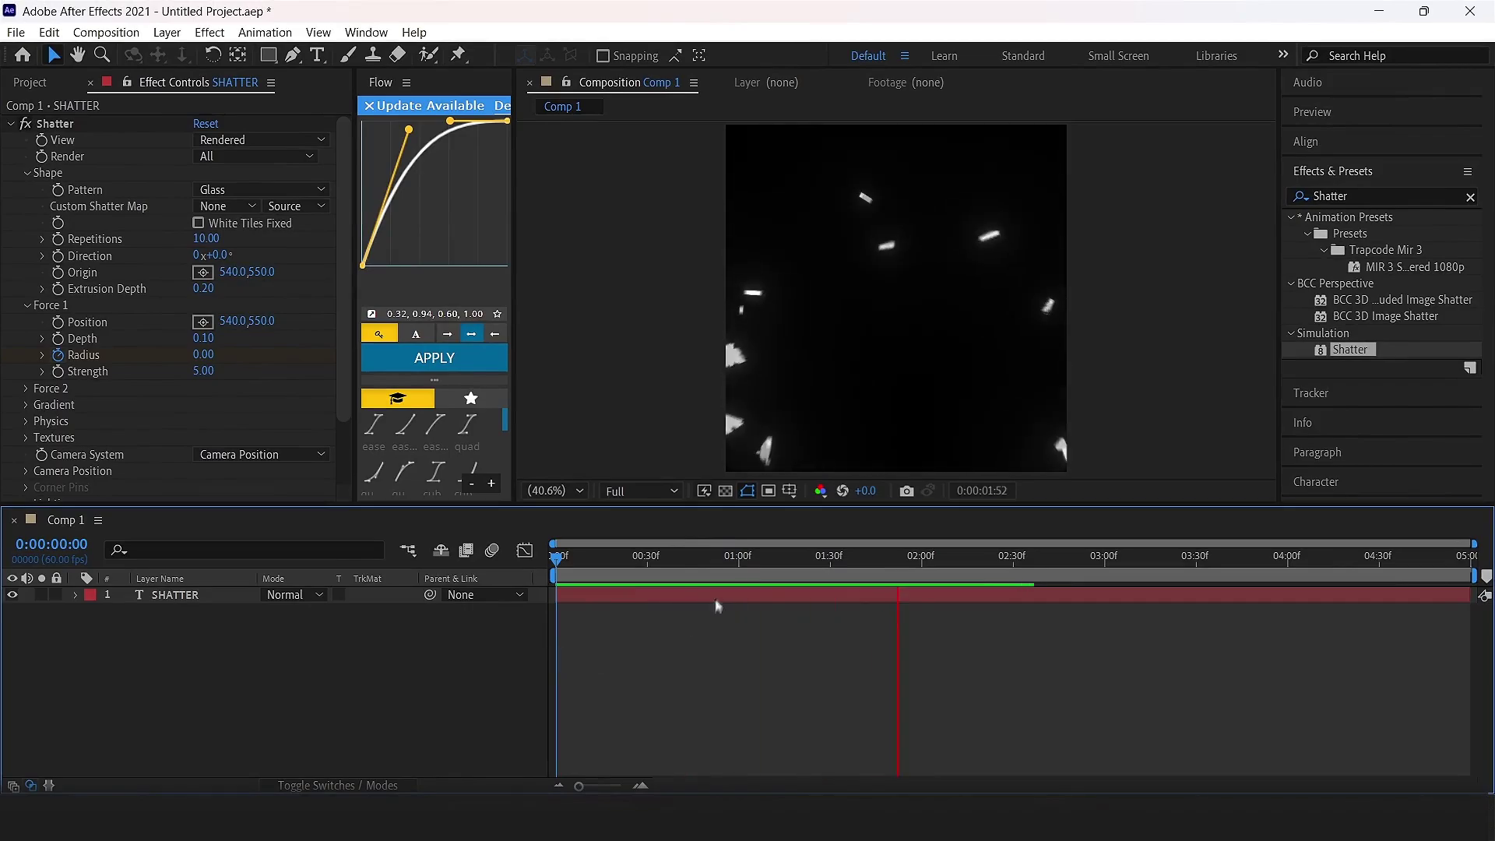
pyautogui.press('space')
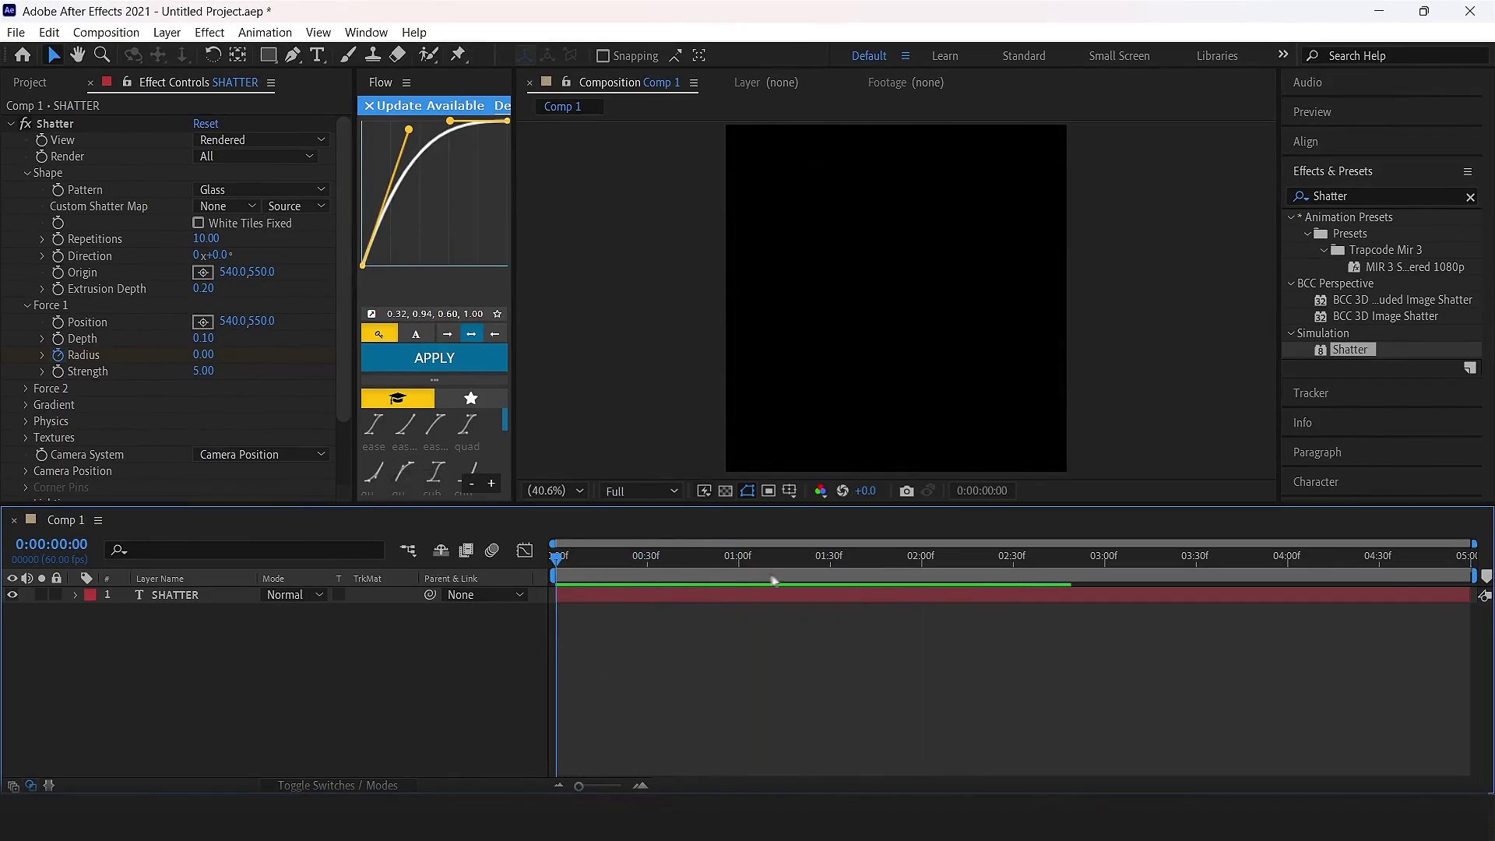
pyautogui.moveTo(840, 558); pyautogui.dragTo(767, 595)
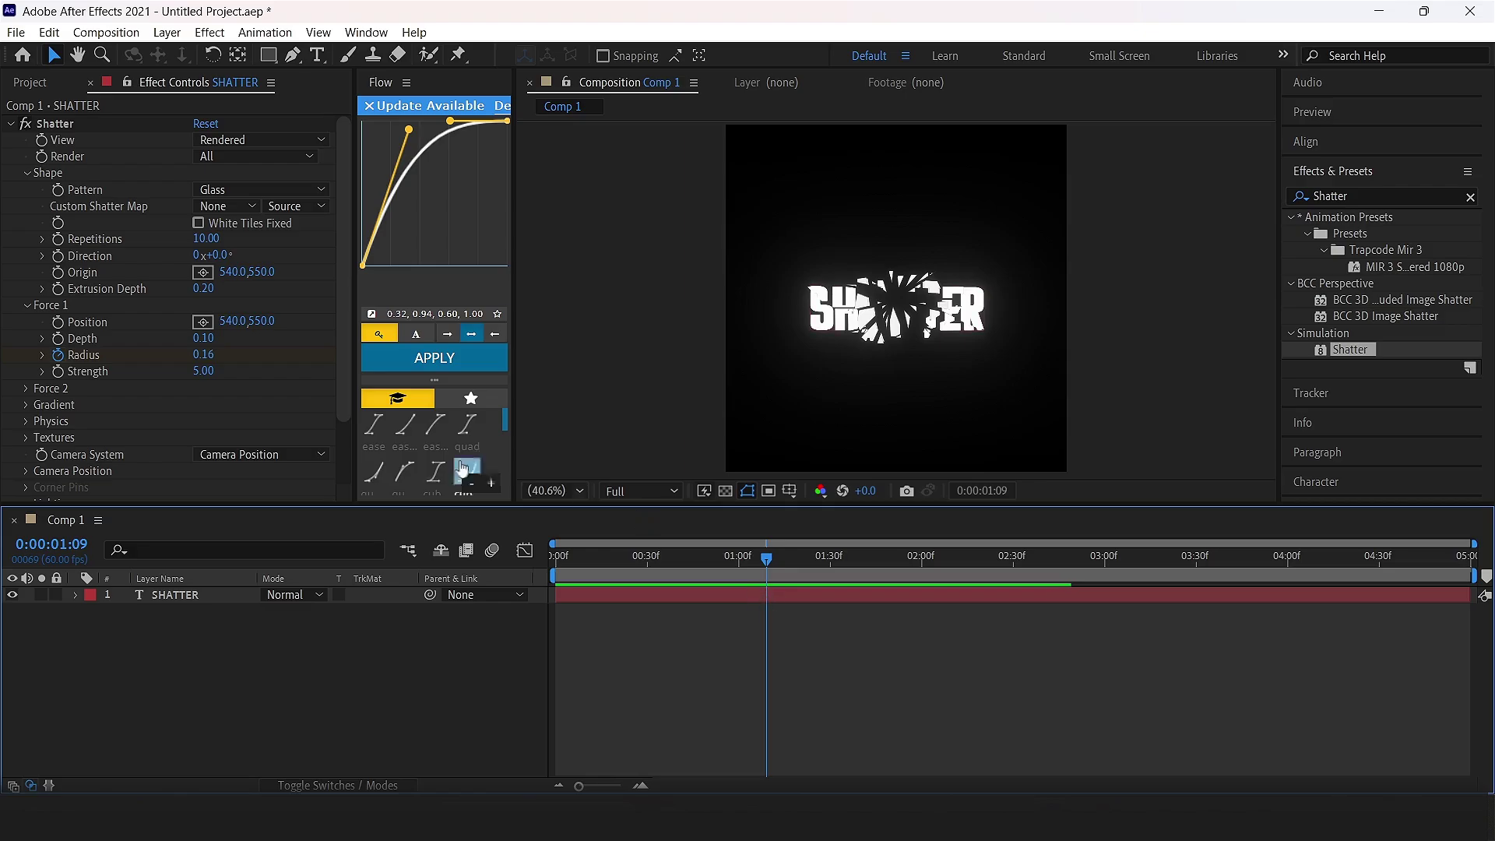
# Set the Repetitions of the Shatter shape to 50
pyautogui.click(205, 238)
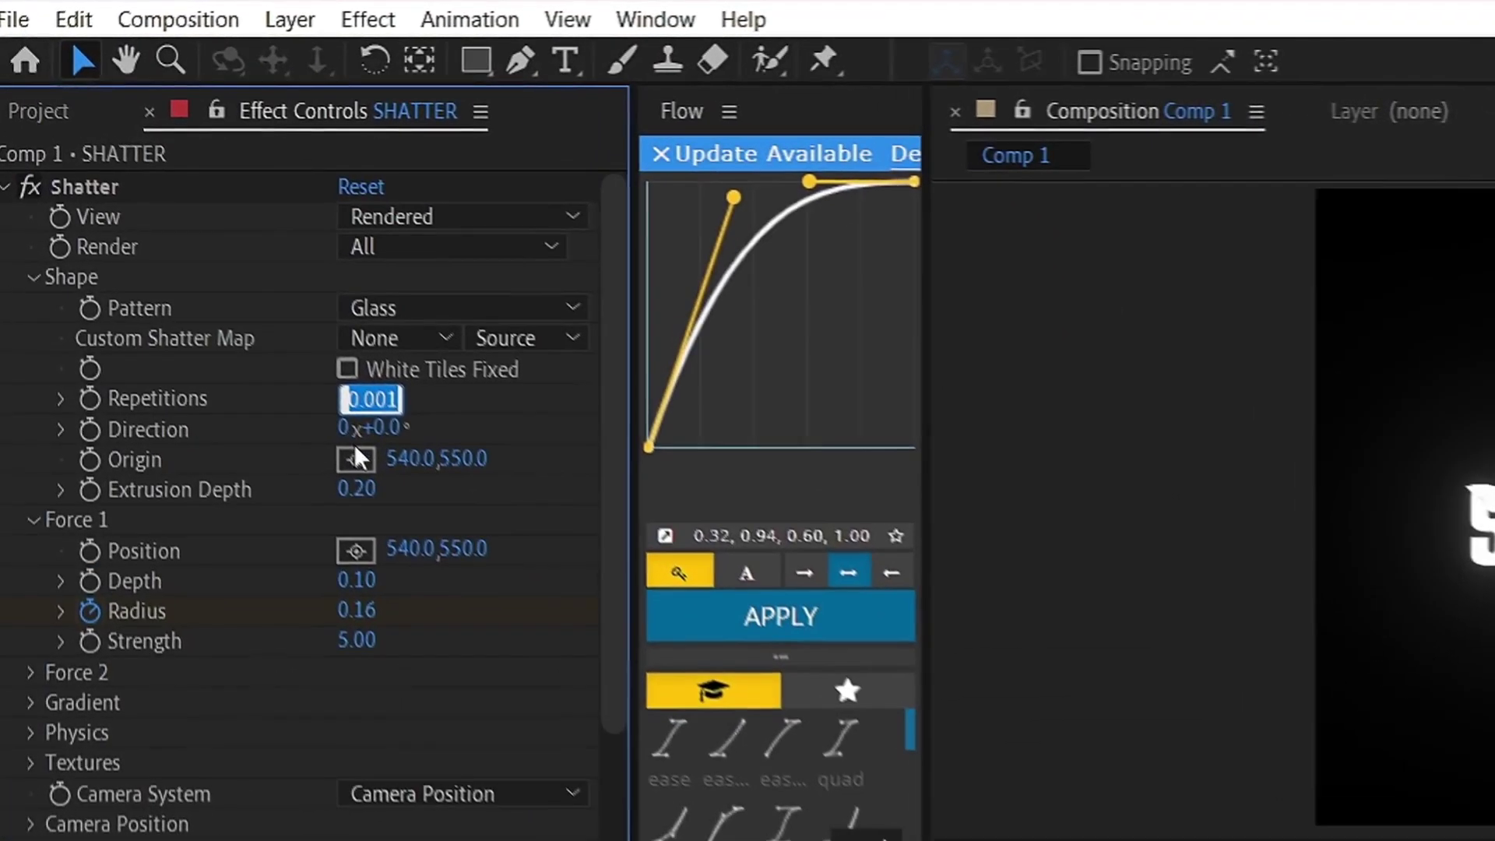
pyautogui.write('50')
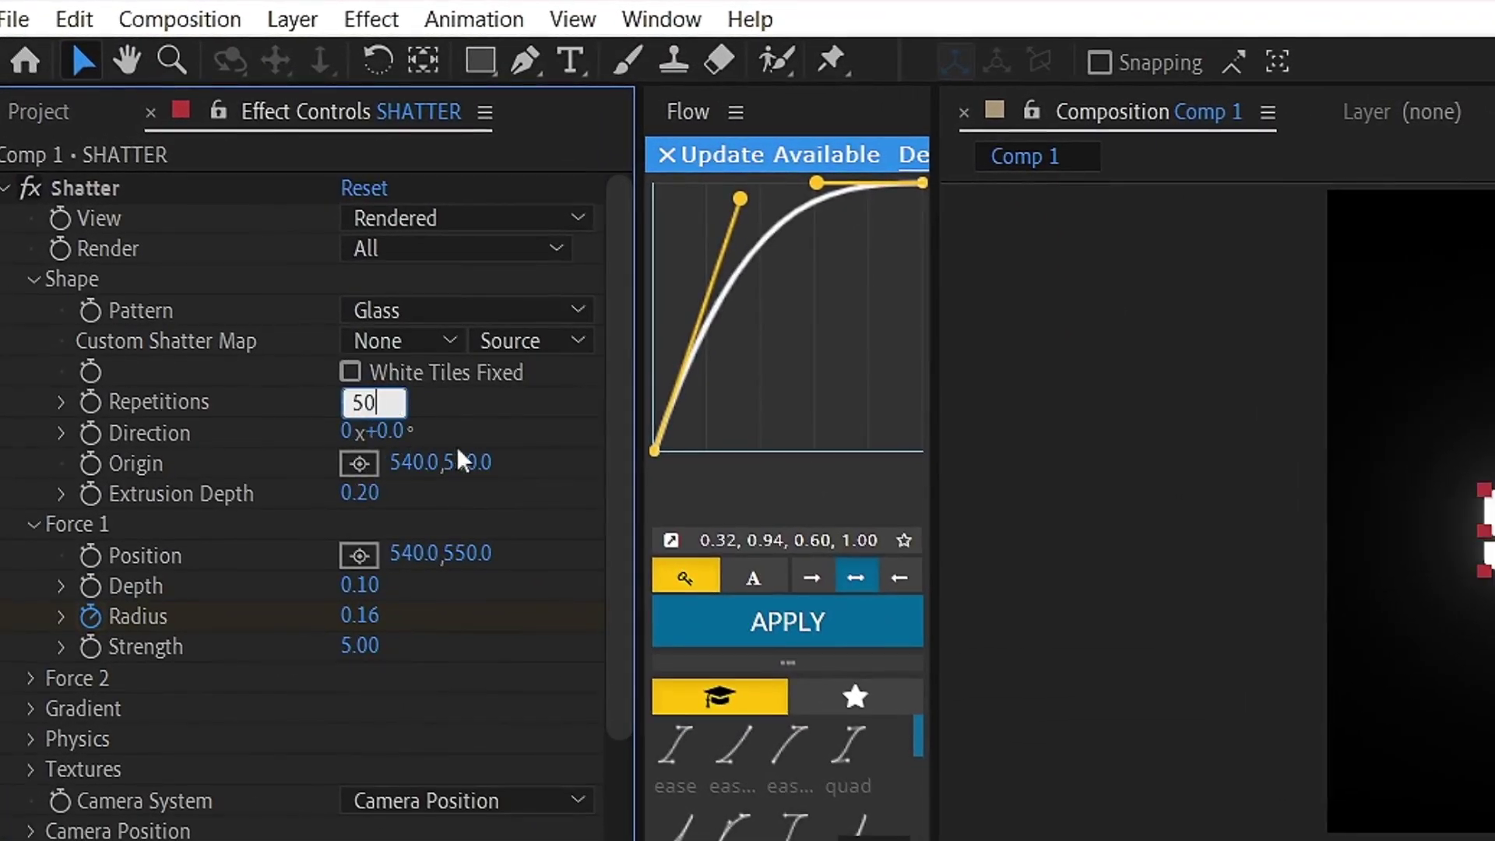
pyautogui.click(478, 400)
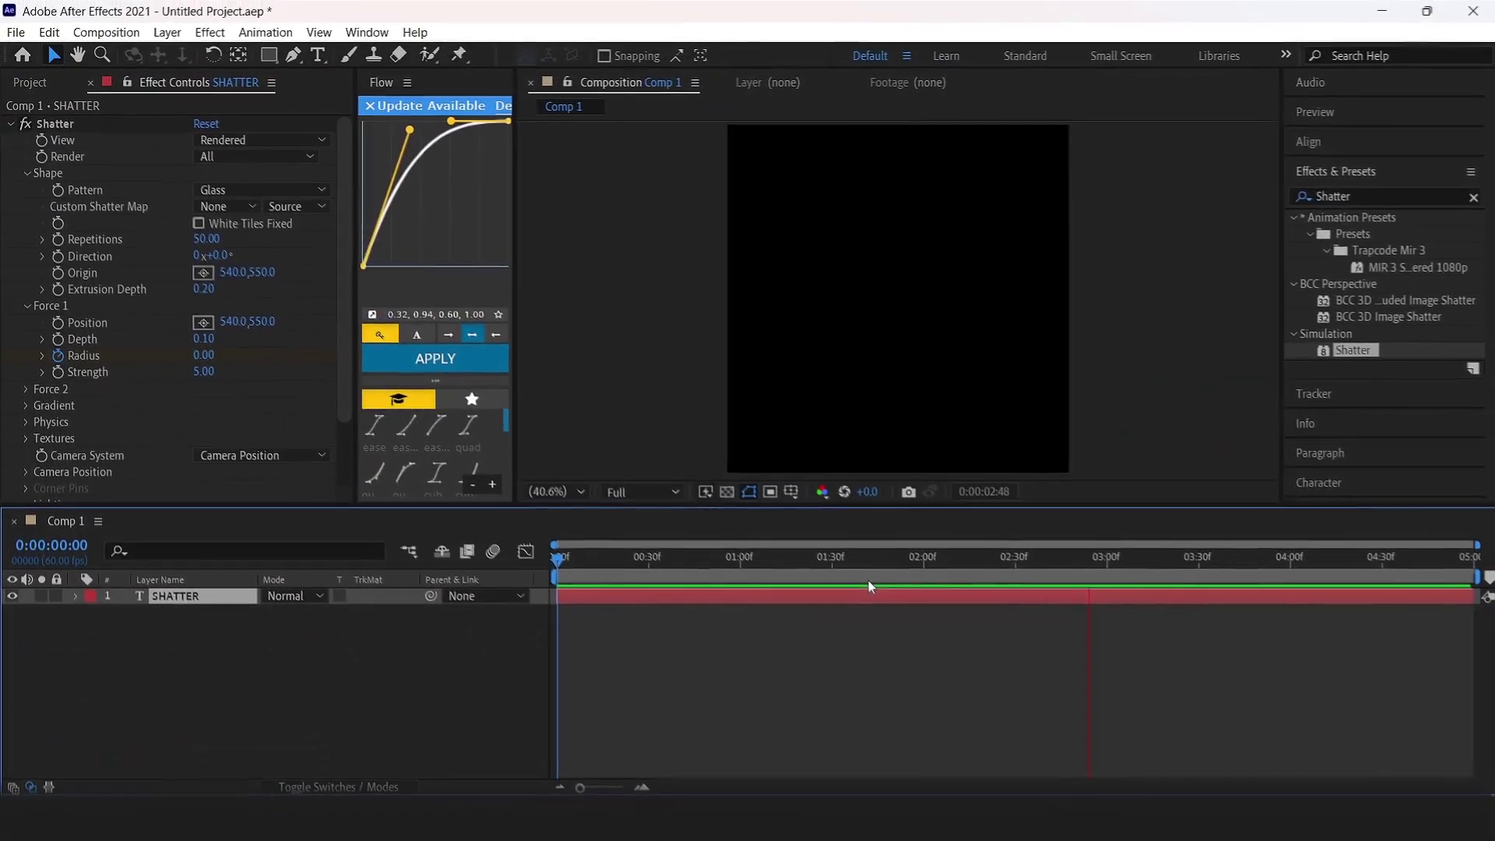
# Check the finer shatter pieces along the timeline and look over Shatter's Physics settings
pyautogui.moveTo(849, 558); pyautogui.dragTo(742, 633)
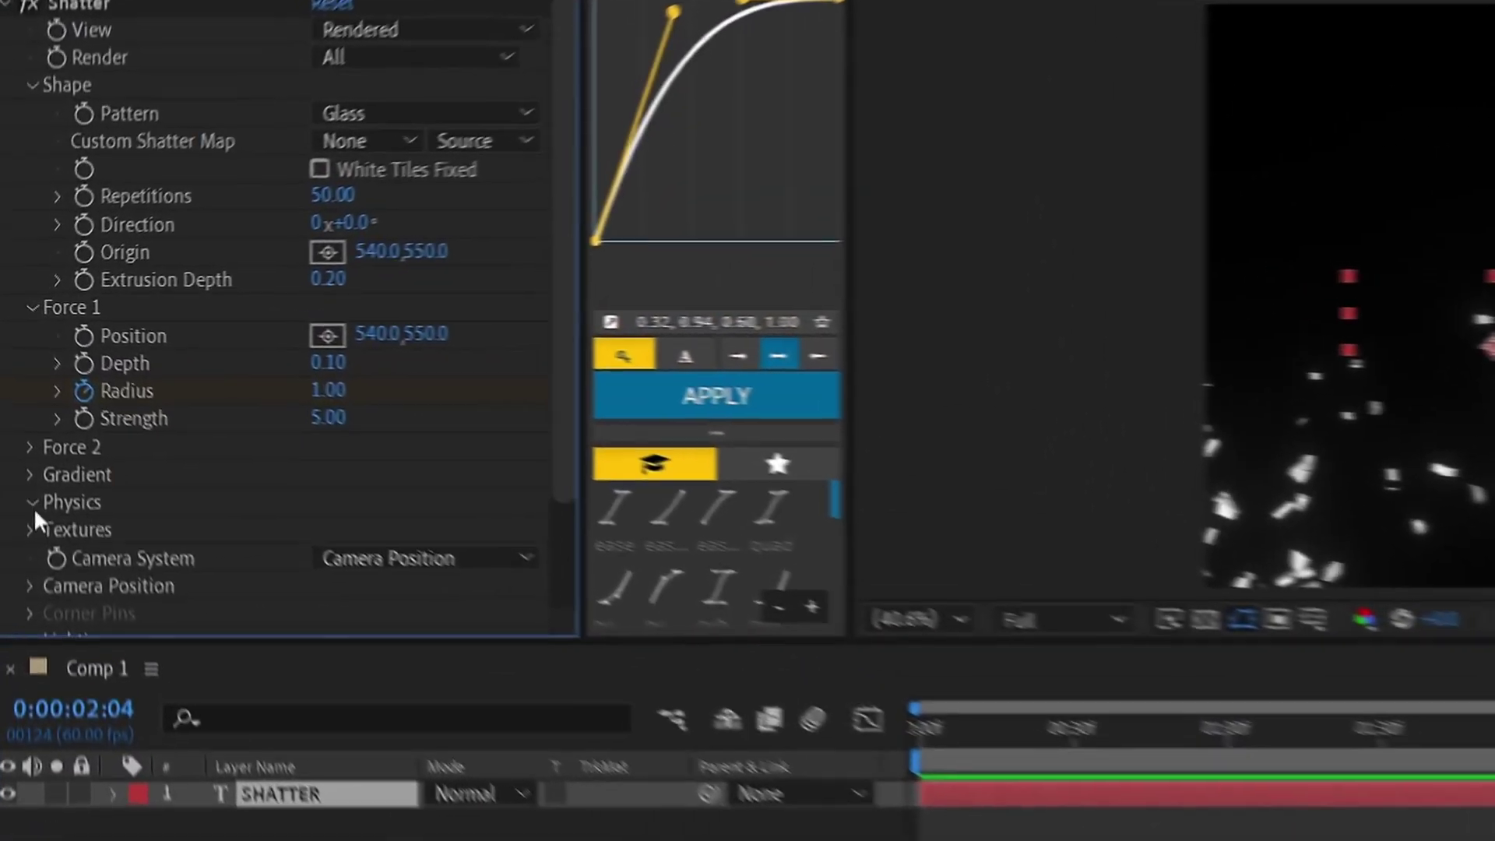
pyautogui.click(27, 420)
pyautogui.scroll(-3, 303, 506)
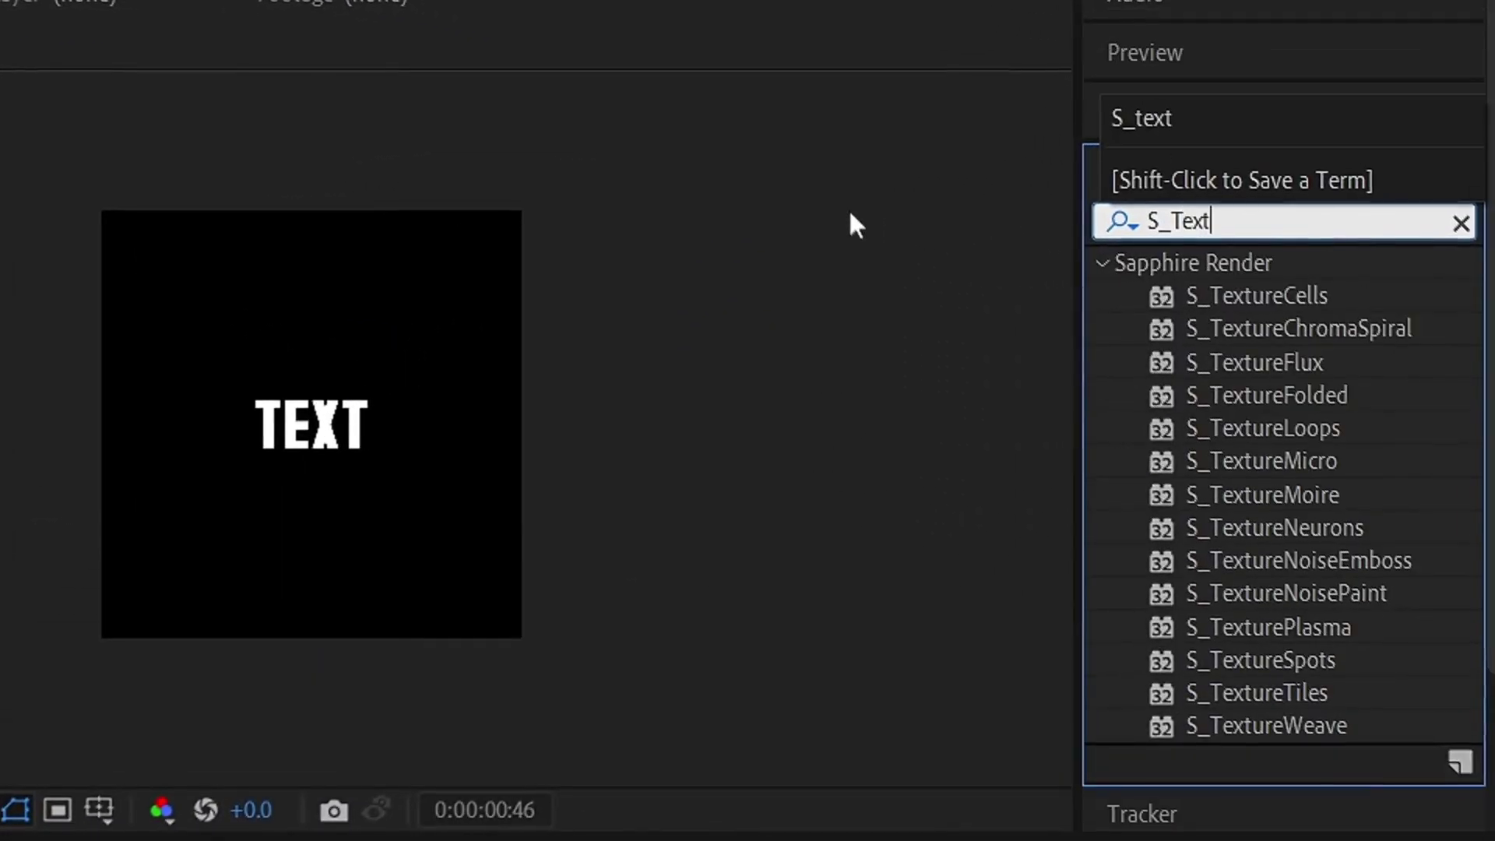
# Apply S_TextureSpots to the TEXT layer with Frequency 15, Radius 2 and Warp Speed X 100
pyautogui.doubleClick(1285, 660)
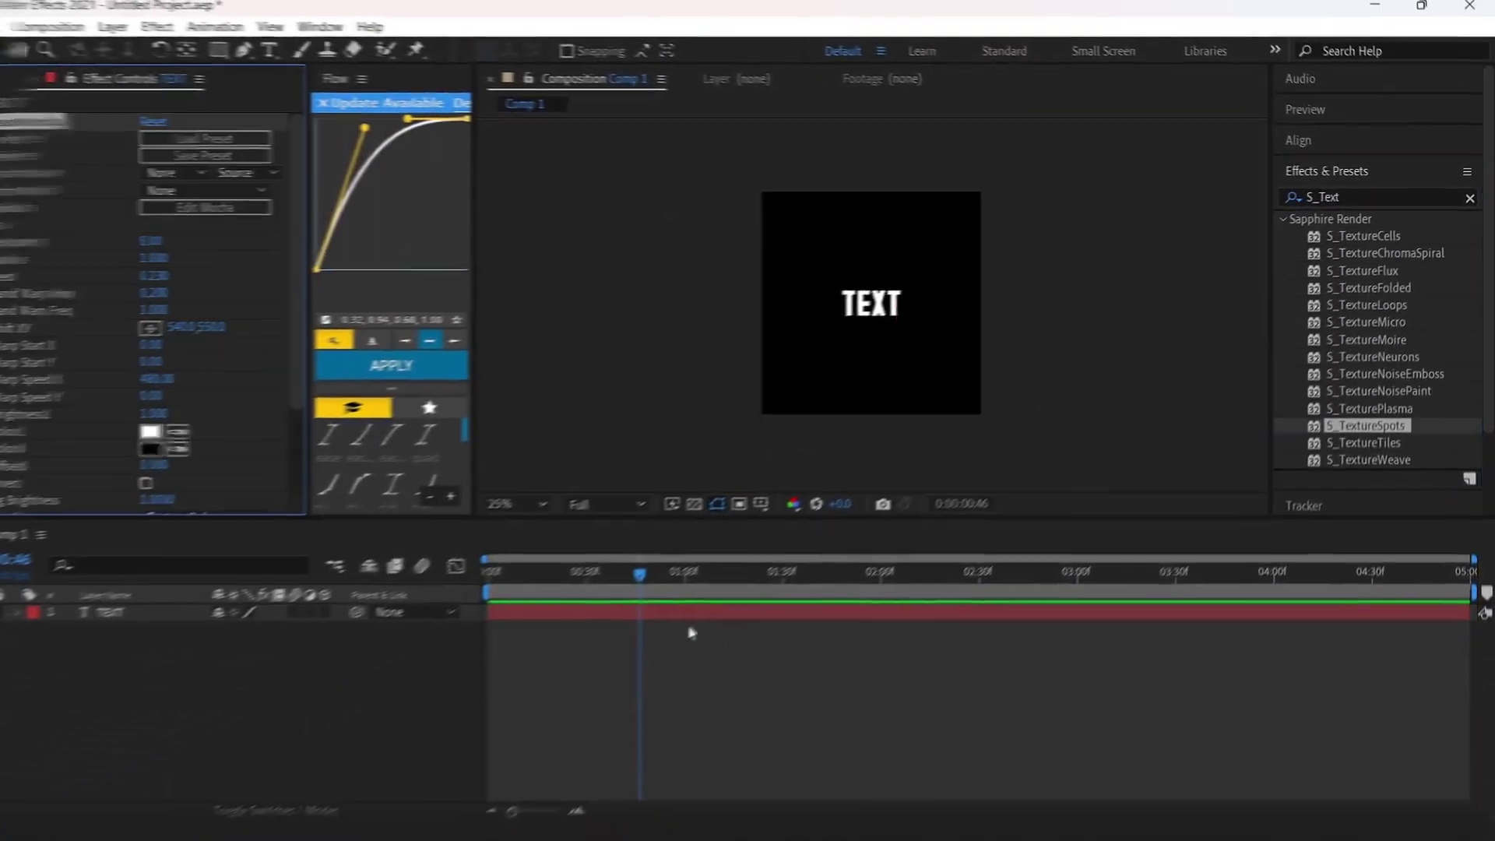
pyautogui.click(203, 238)
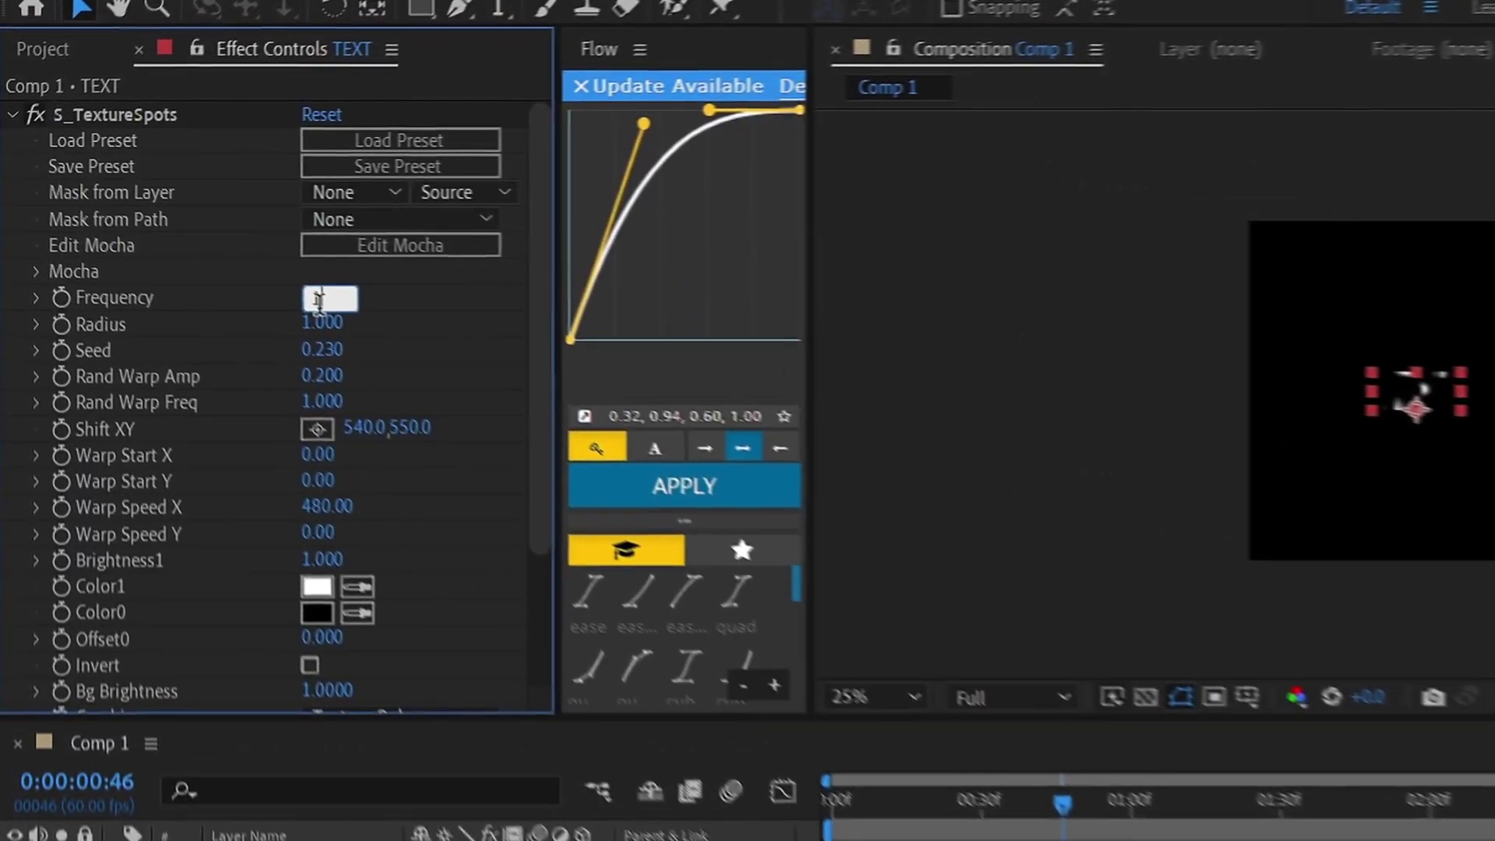
pyautogui.write('15')
pyautogui.press('Return')
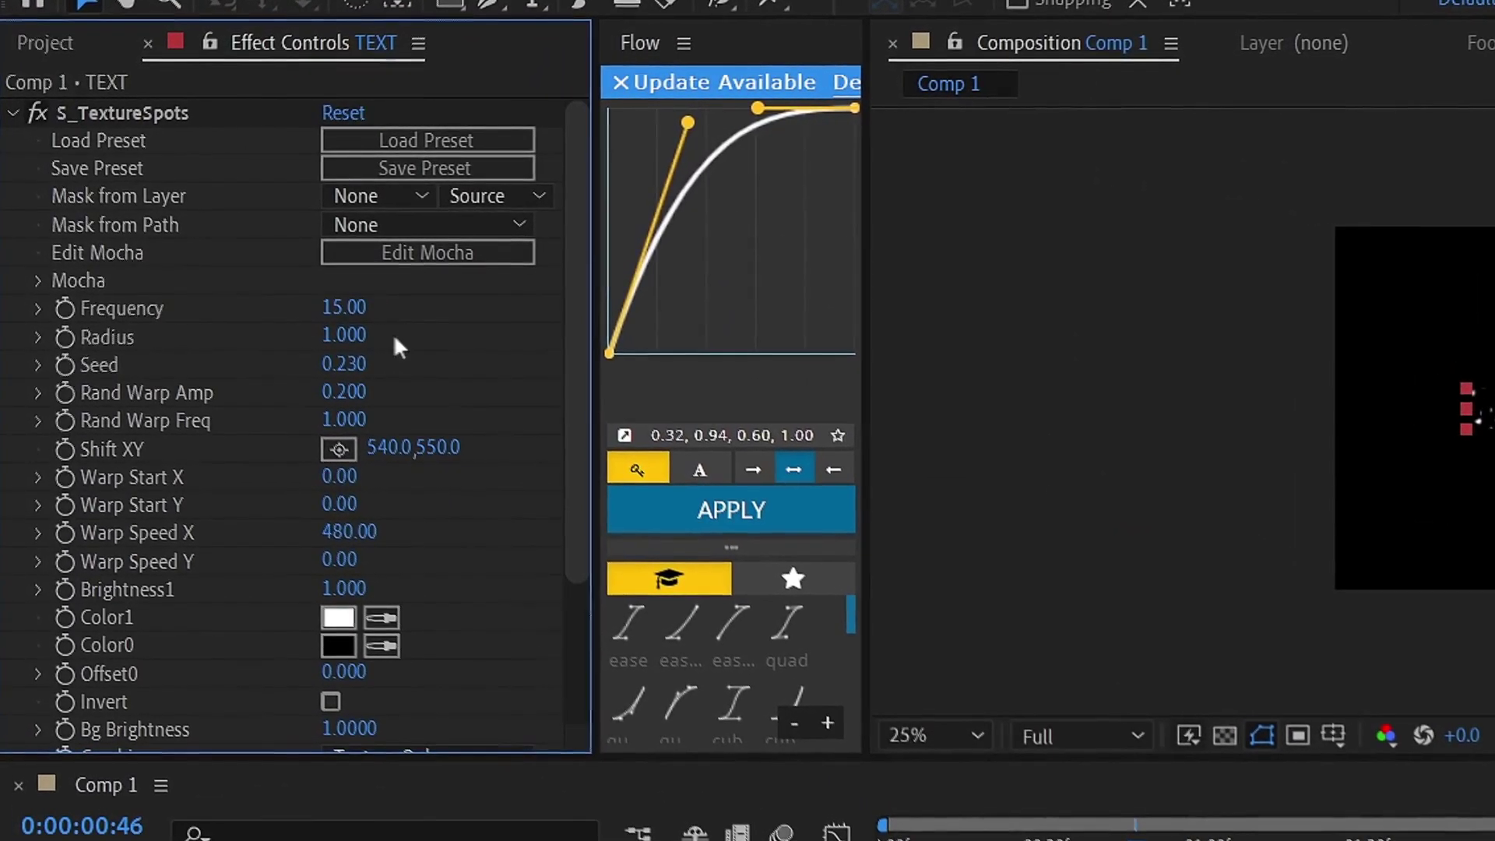
pyautogui.click(291, 297)
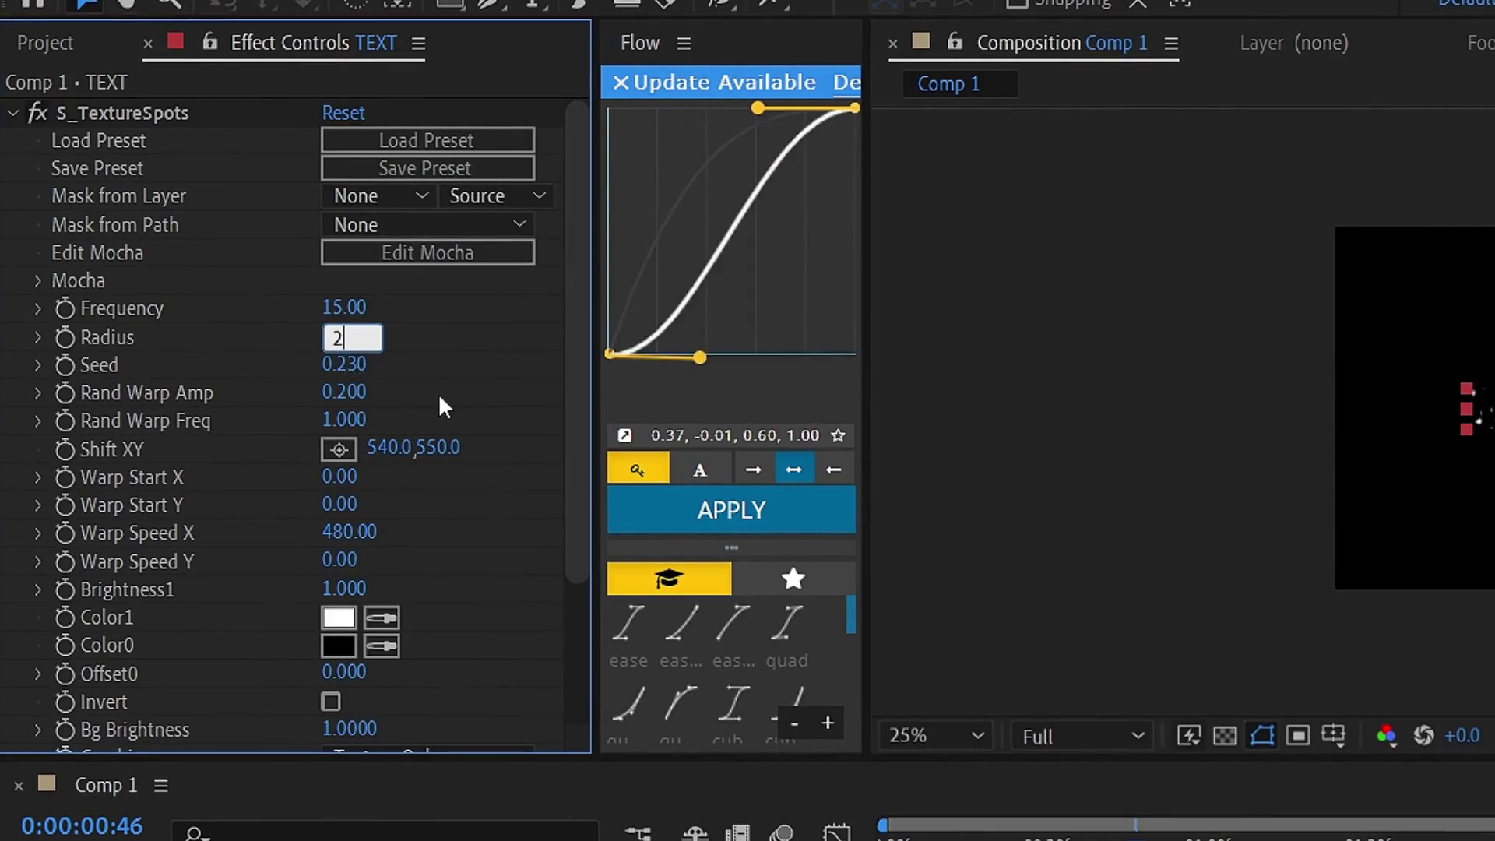
pyautogui.click(350, 532)
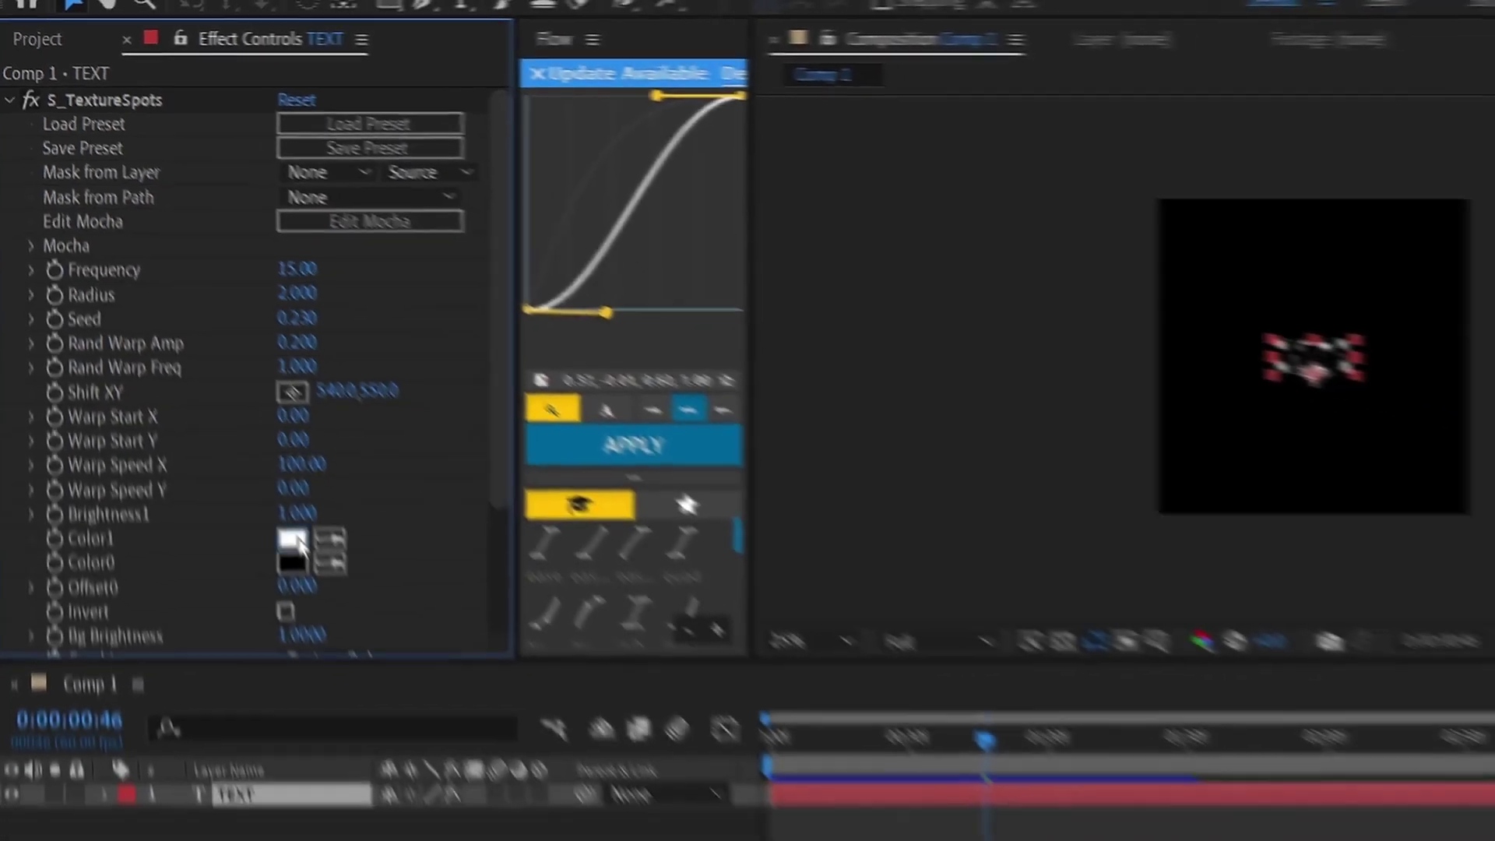
# Set Color1 of S_TextureSpots to red FF0000 and Color0 to dark red 1E0000
pyautogui.click(347, 620)
pyautogui.moveTo(300, 537); pyautogui.dragTo(609, 411)
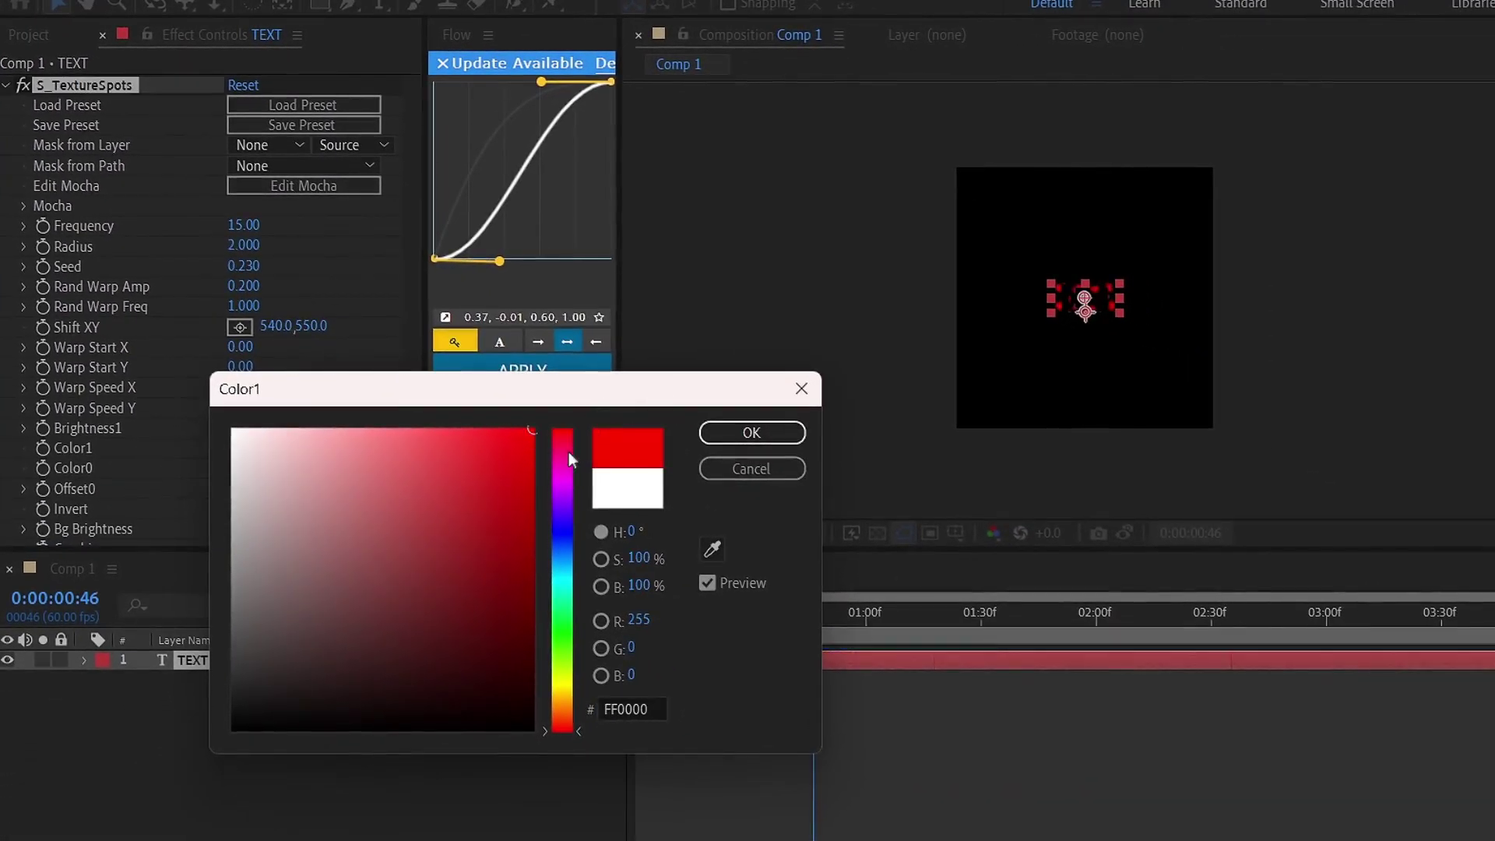
pyautogui.click(733, 443)
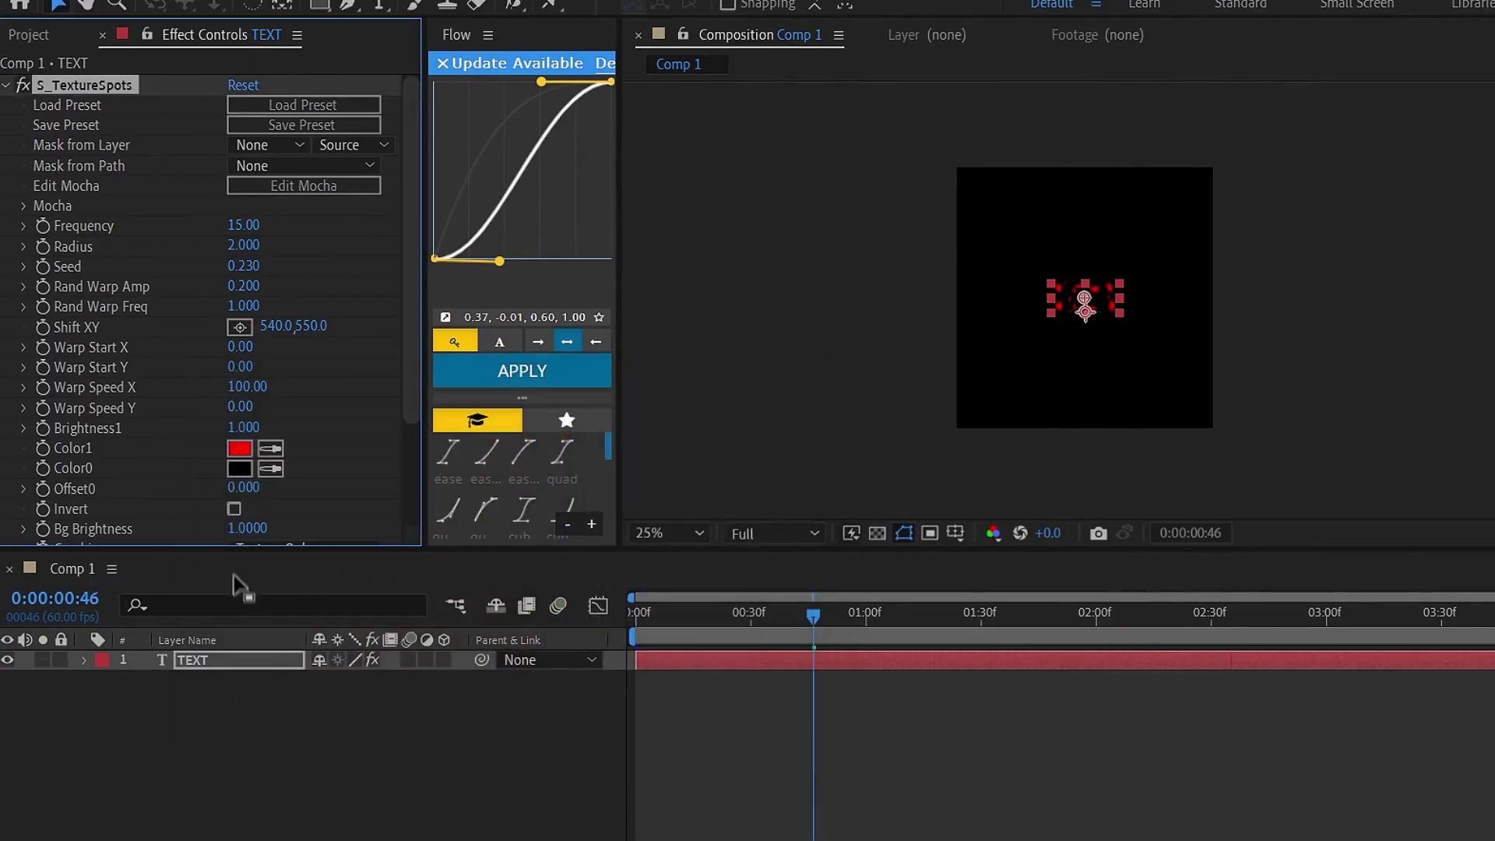
pyautogui.click(239, 468)
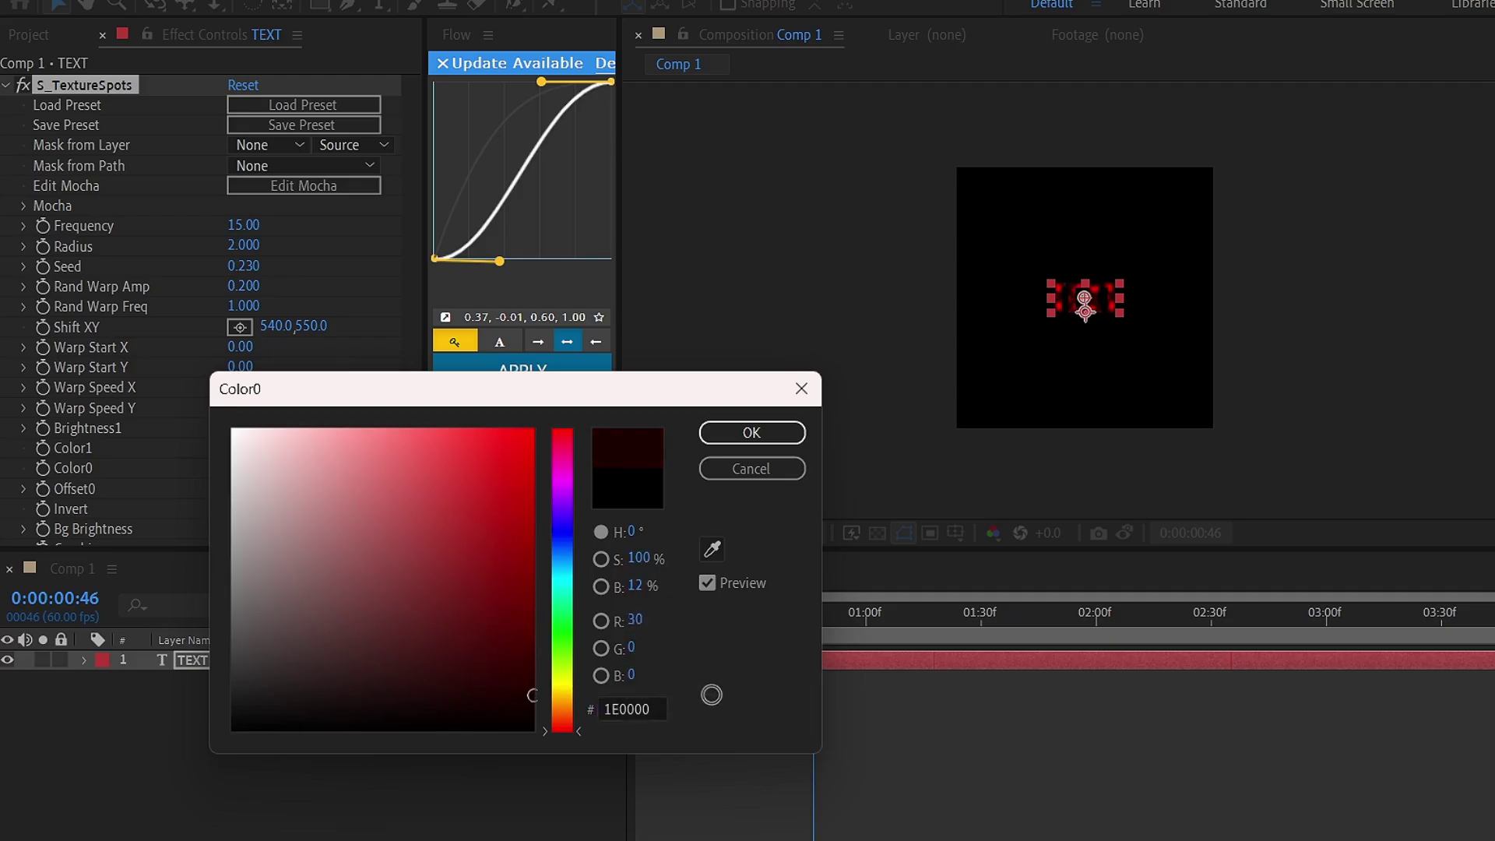
pyautogui.click(789, 442)
# Duplicate the TEXT layer without its S_TextureSpots effect and give the copy no fill and a 1 px white stroke
pyautogui.press('Home')
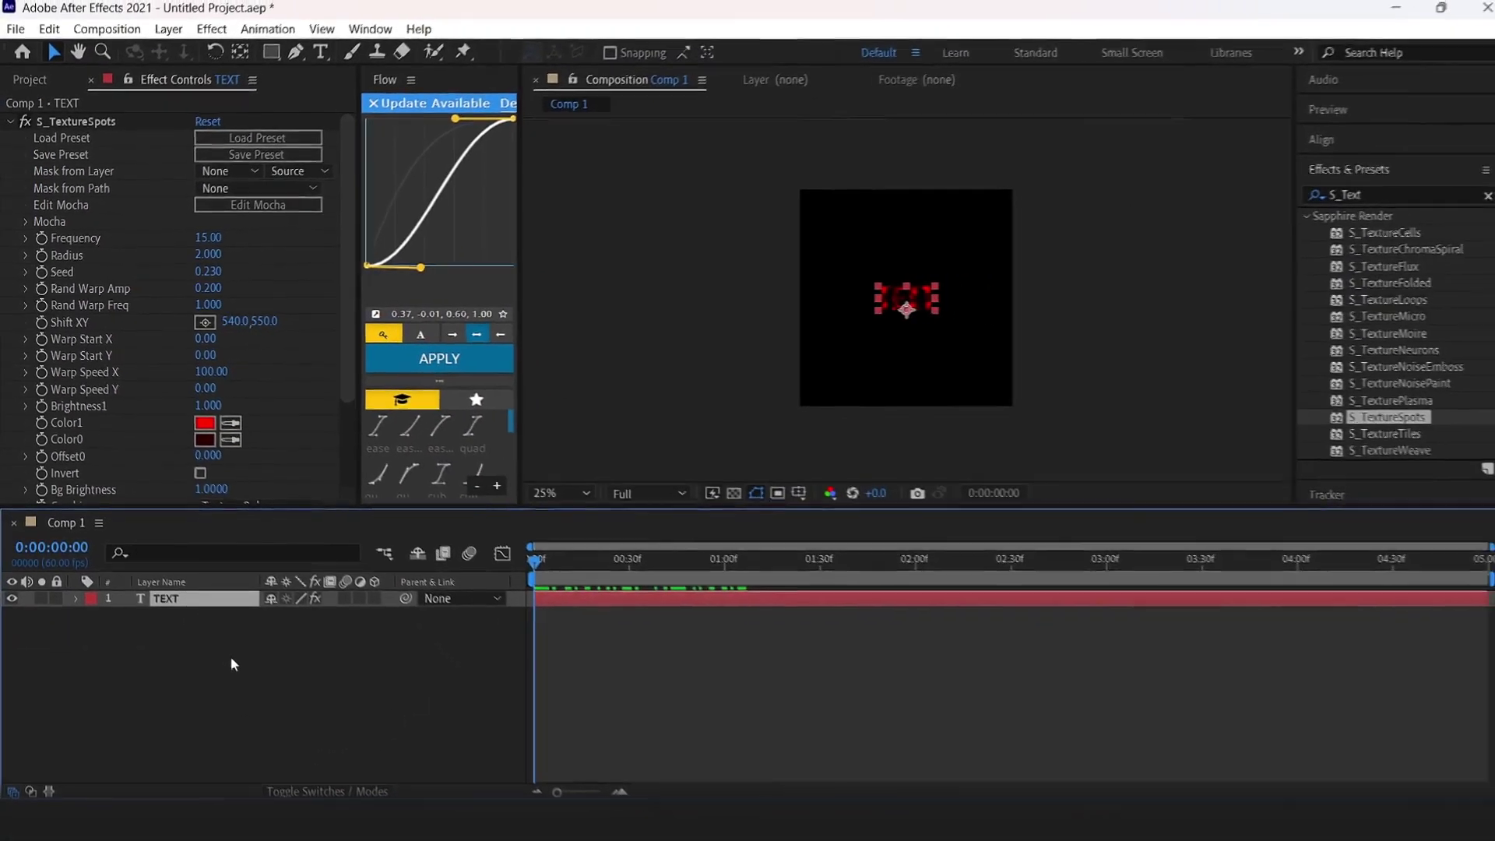
pyautogui.hotkey('ctrl', 'd')
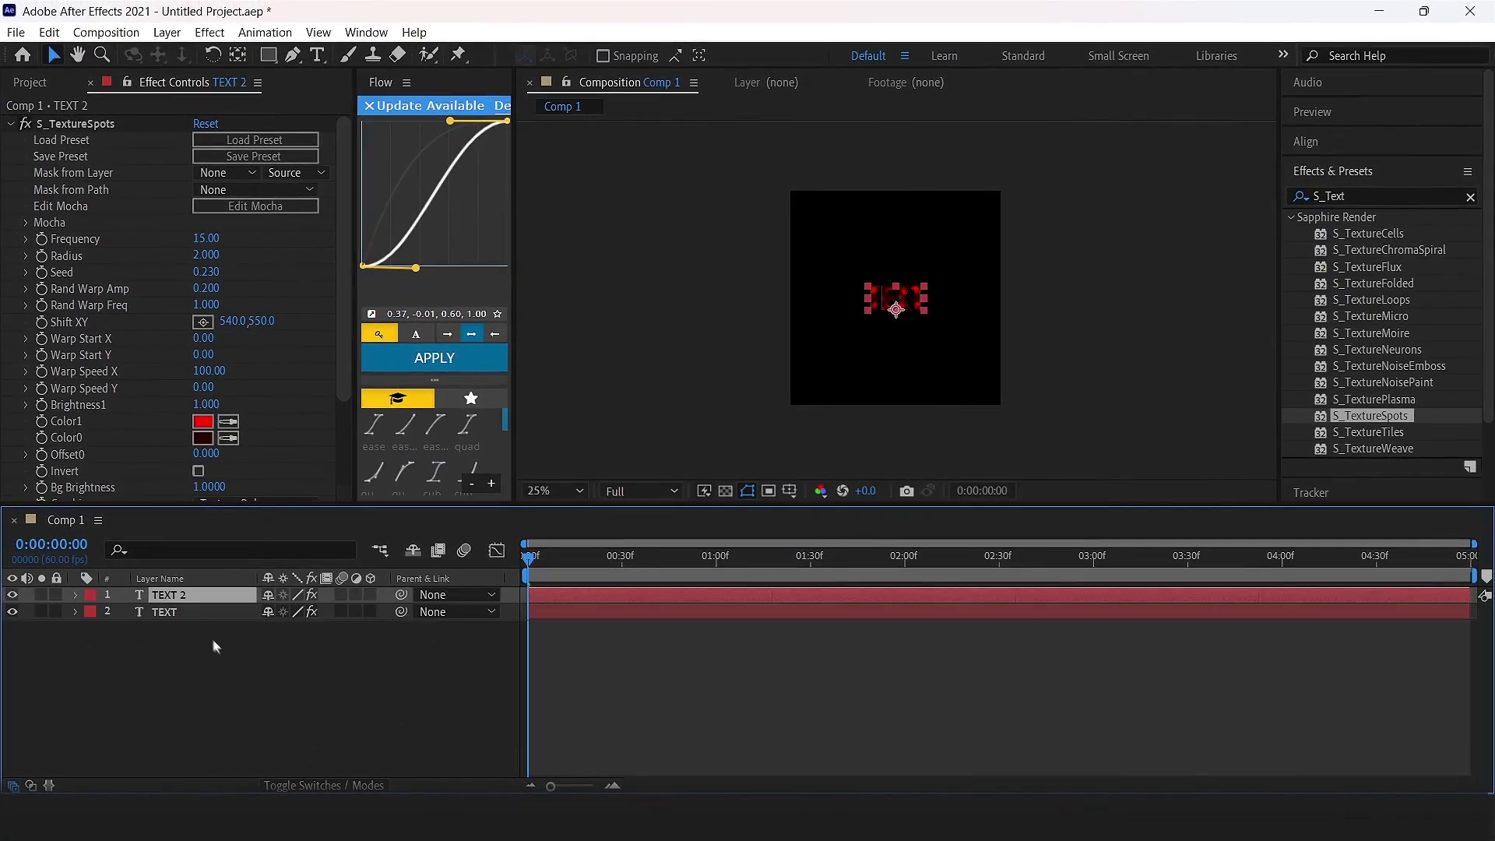
pyautogui.click(87, 129)
pyautogui.press('Delete')
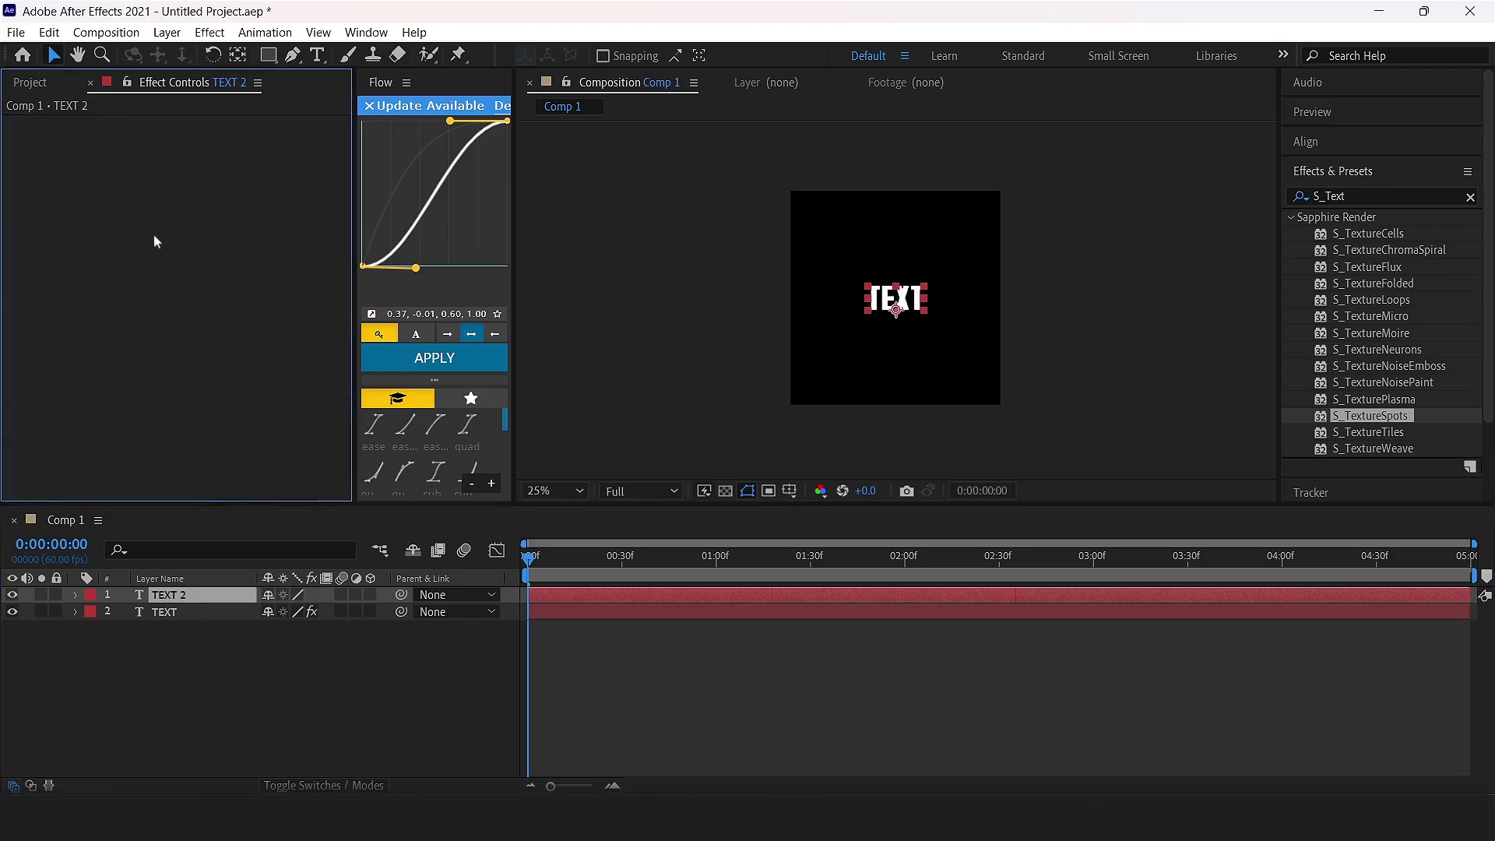
pyautogui.doubleClick(169, 594)
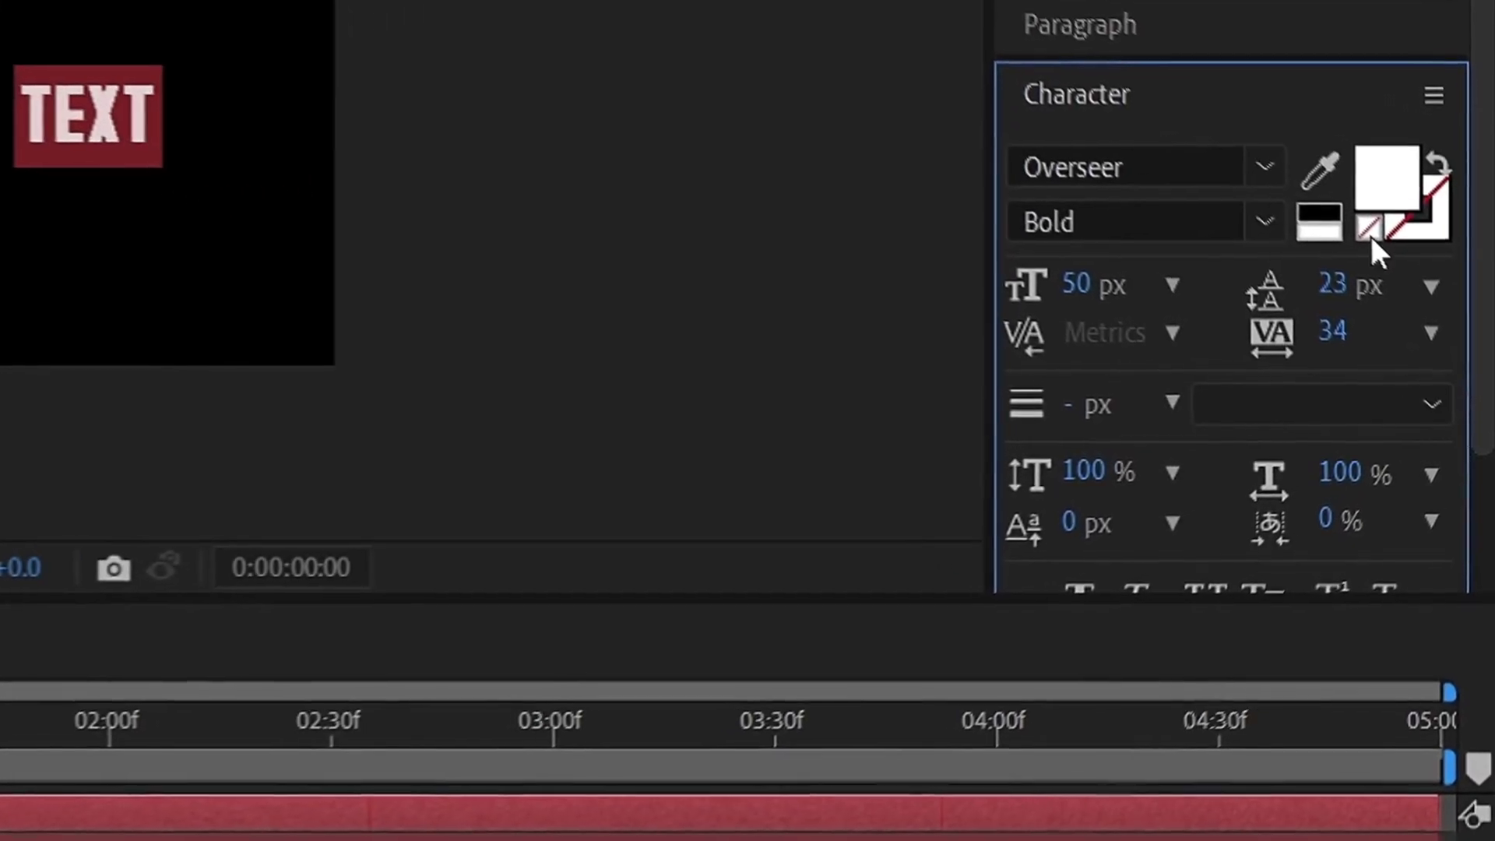
pyautogui.click(1372, 238)
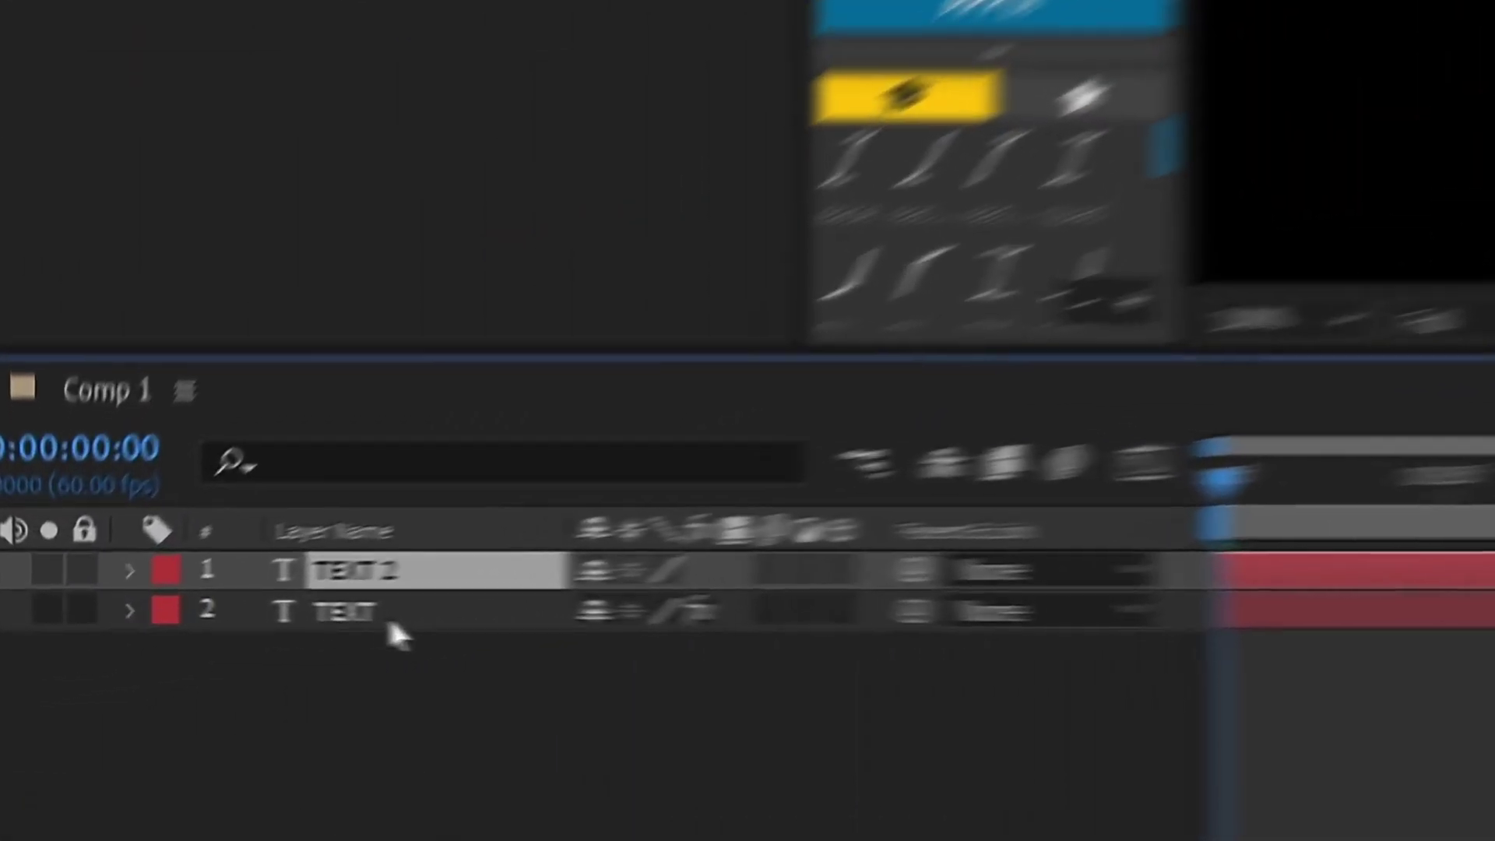
# Add a Bevel and Emboss layer style to the lower TEXT layer and set its Size to 7
pyautogui.click(399, 632)
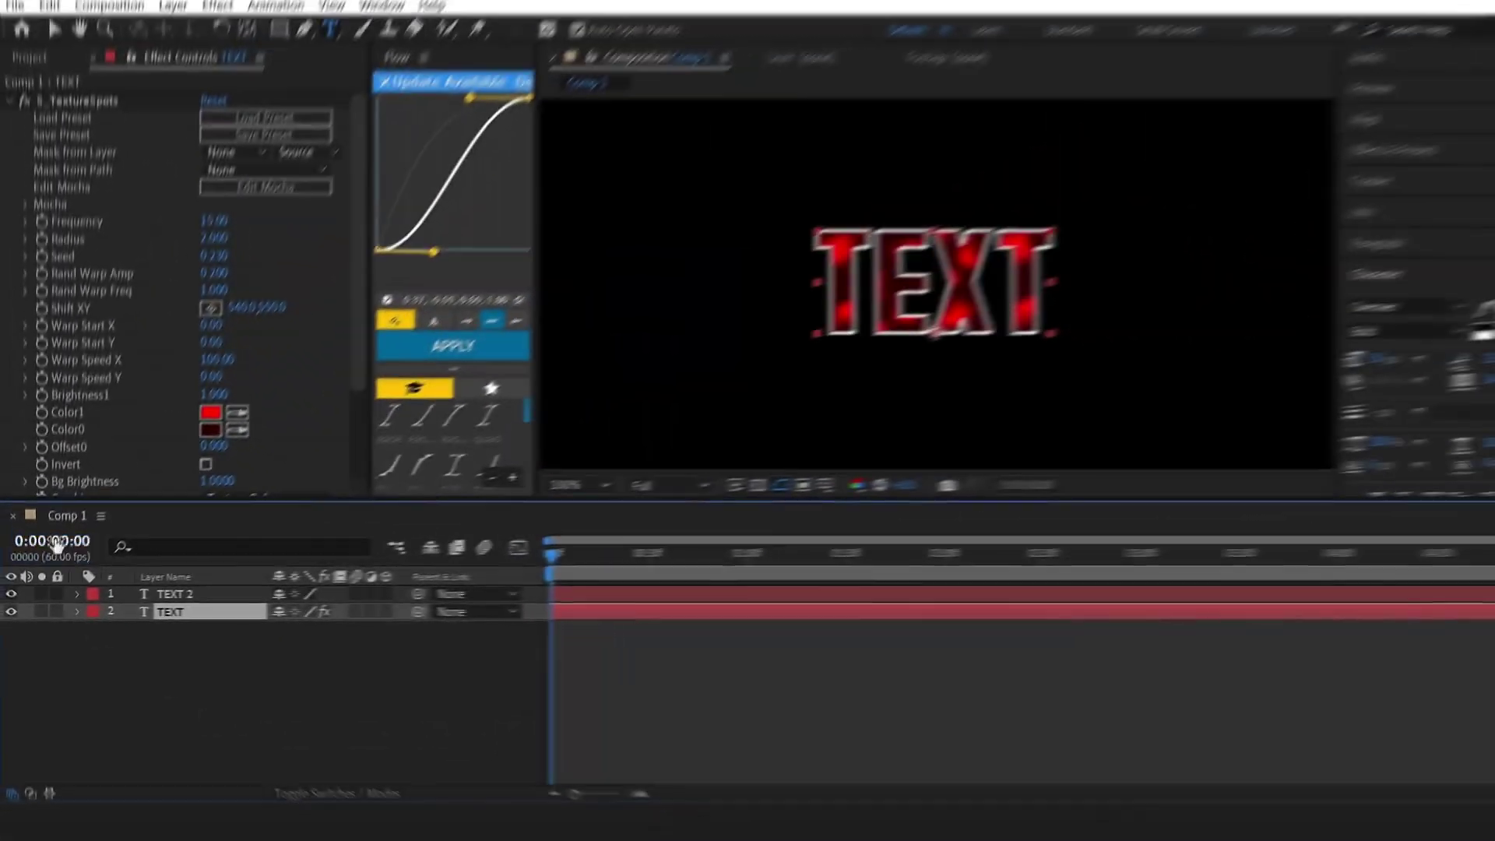
pyautogui.click(166, 32)
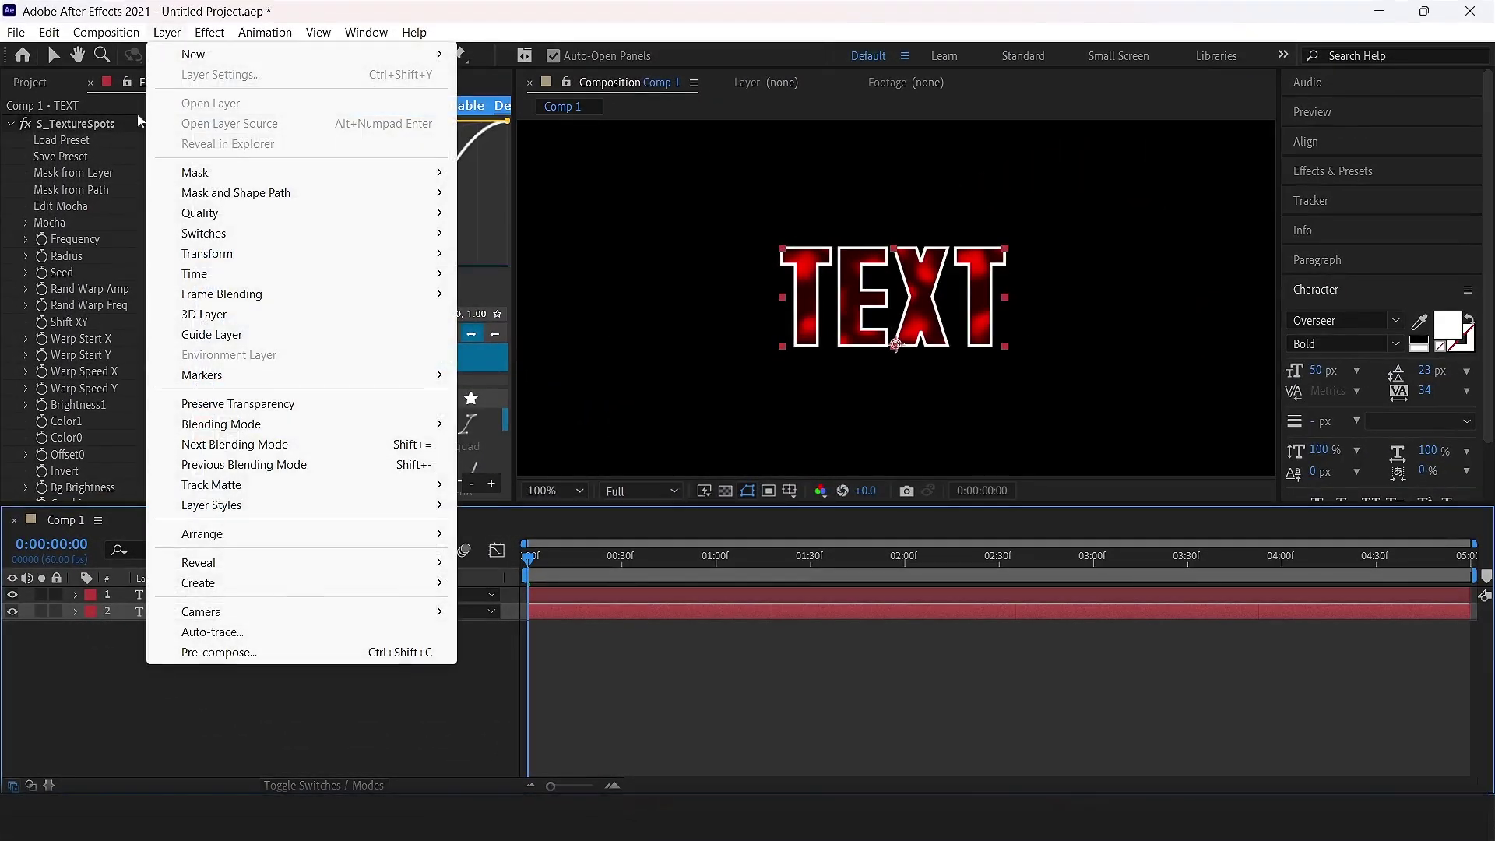
pyautogui.moveTo(333, 506)
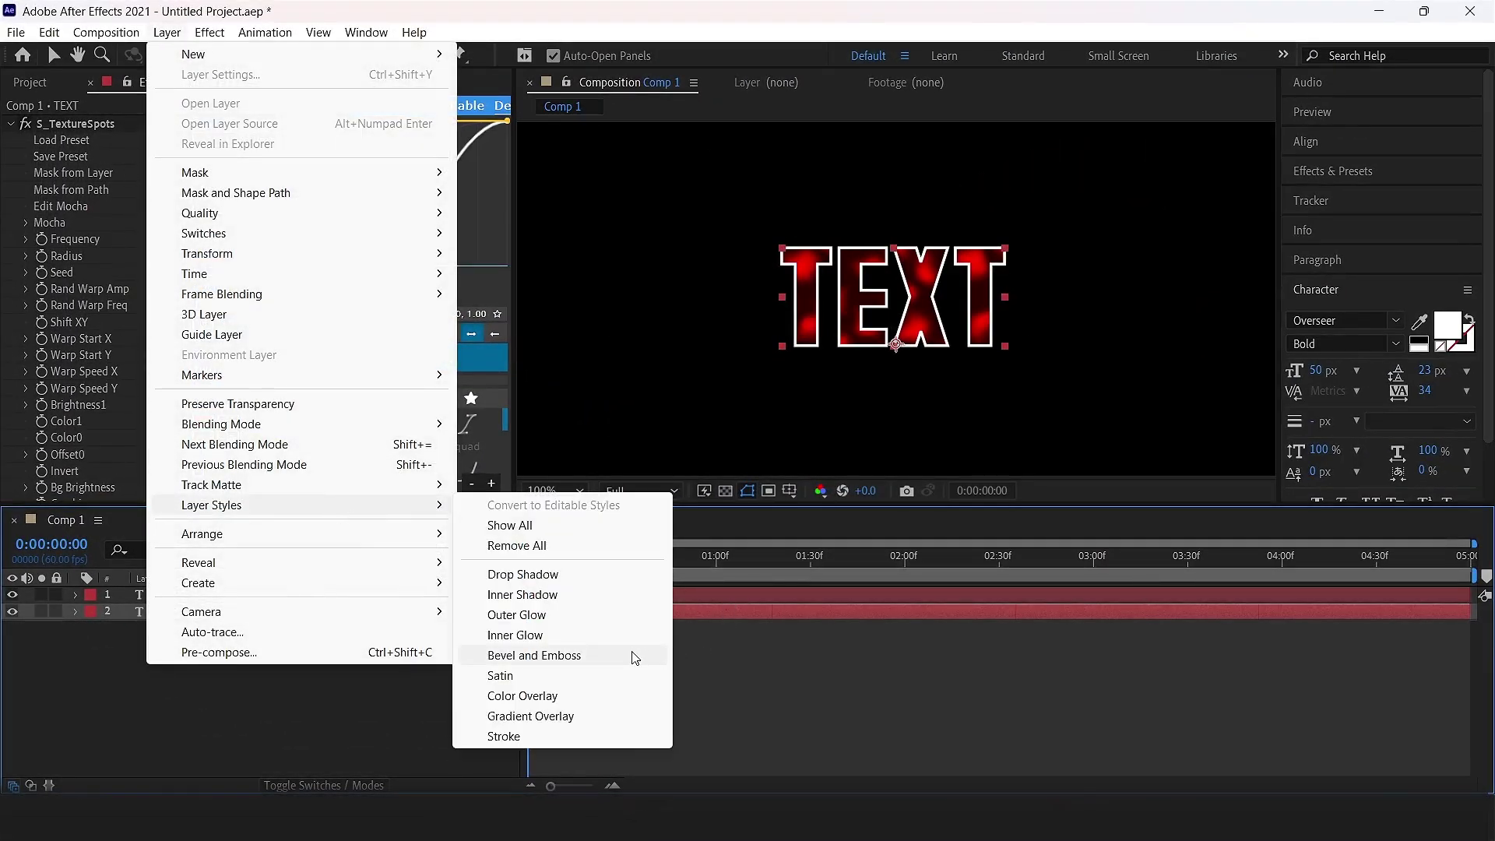
pyautogui.click(534, 654)
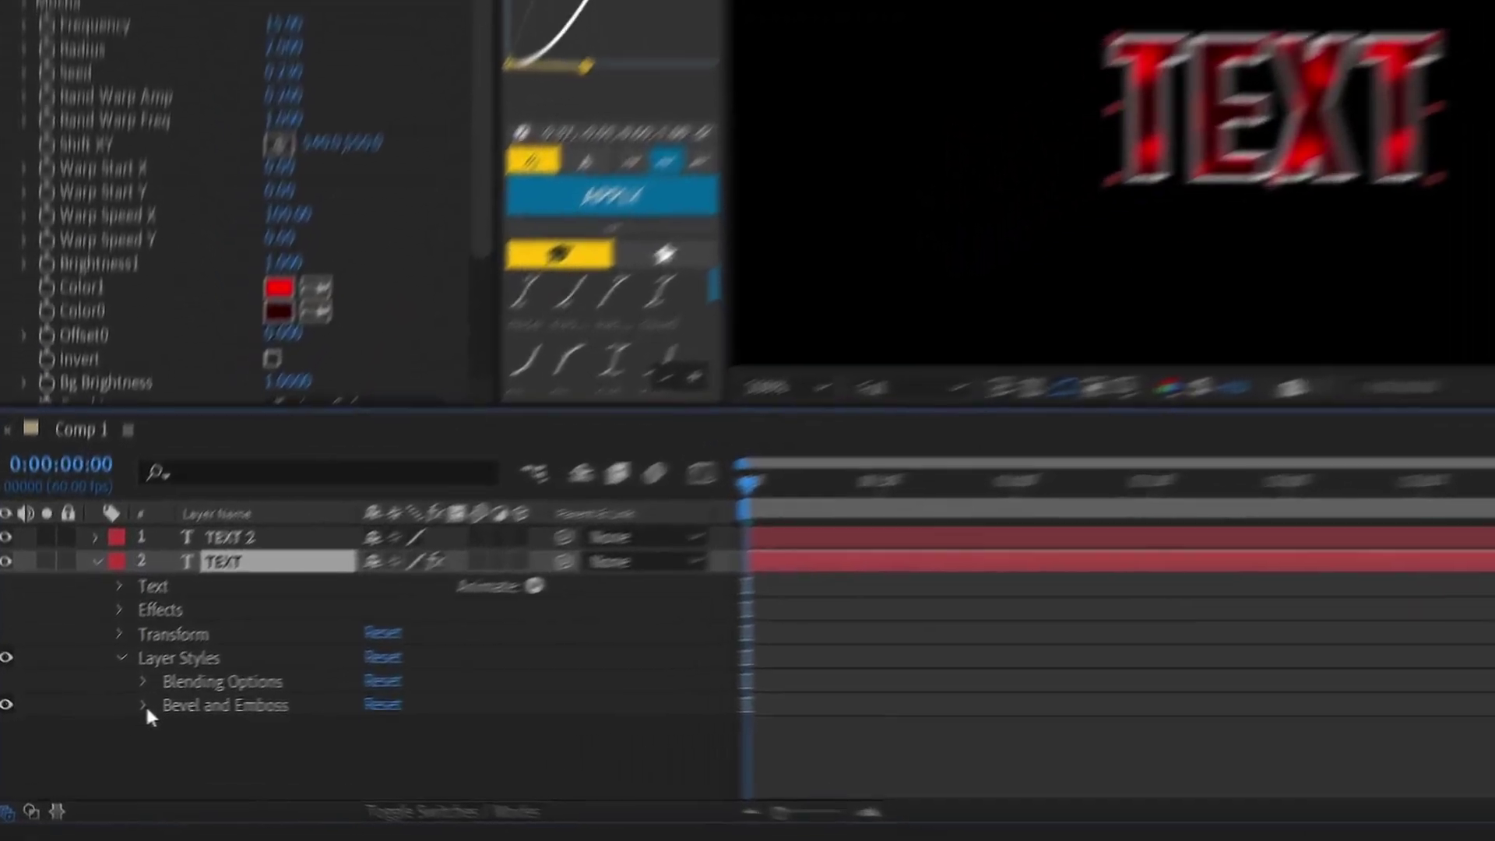
pyautogui.click(108, 711)
pyautogui.scroll(-1, 271, 730)
pyautogui.scroll(1, 288, 695)
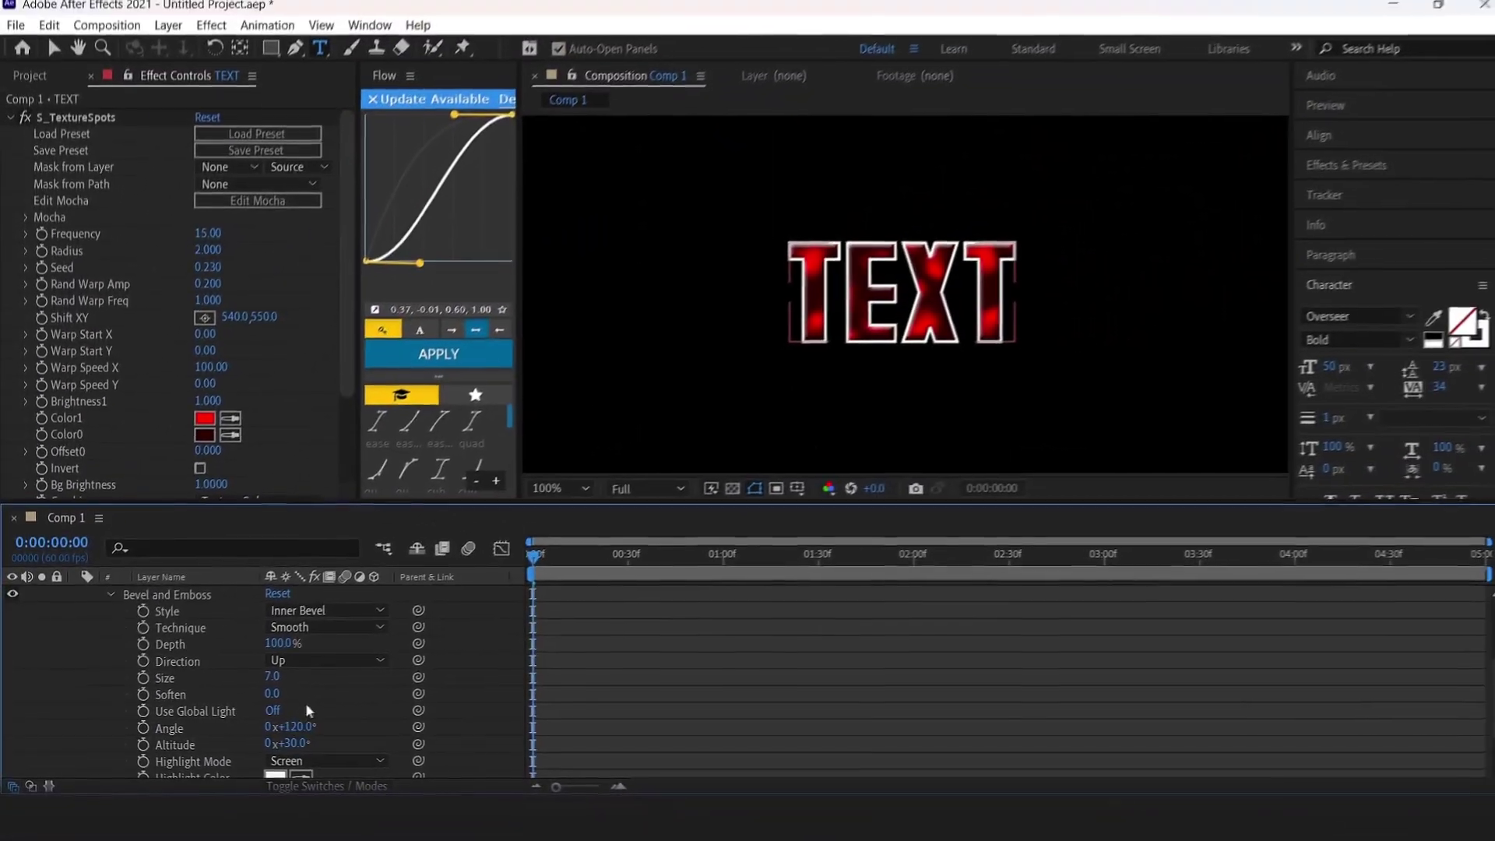
pyautogui.scroll(5, 315, 701)
pyautogui.click(73, 603)
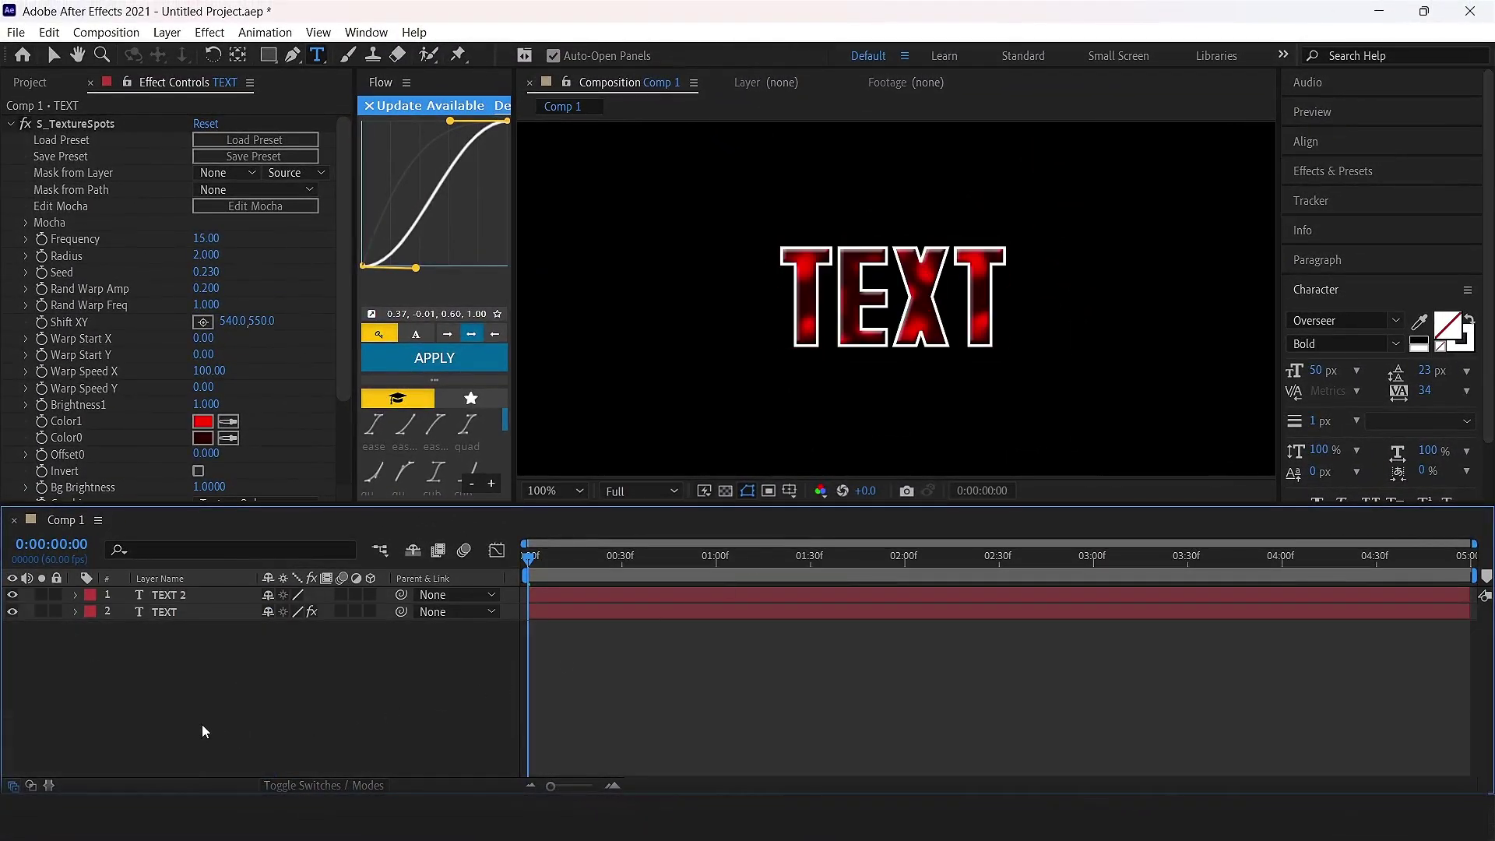
# Pre-compose the TEXT and TEXT 2 layers together, moving all attributes into the new composition
pyautogui.moveTo(217, 689); pyautogui.dragTo(185, 555)
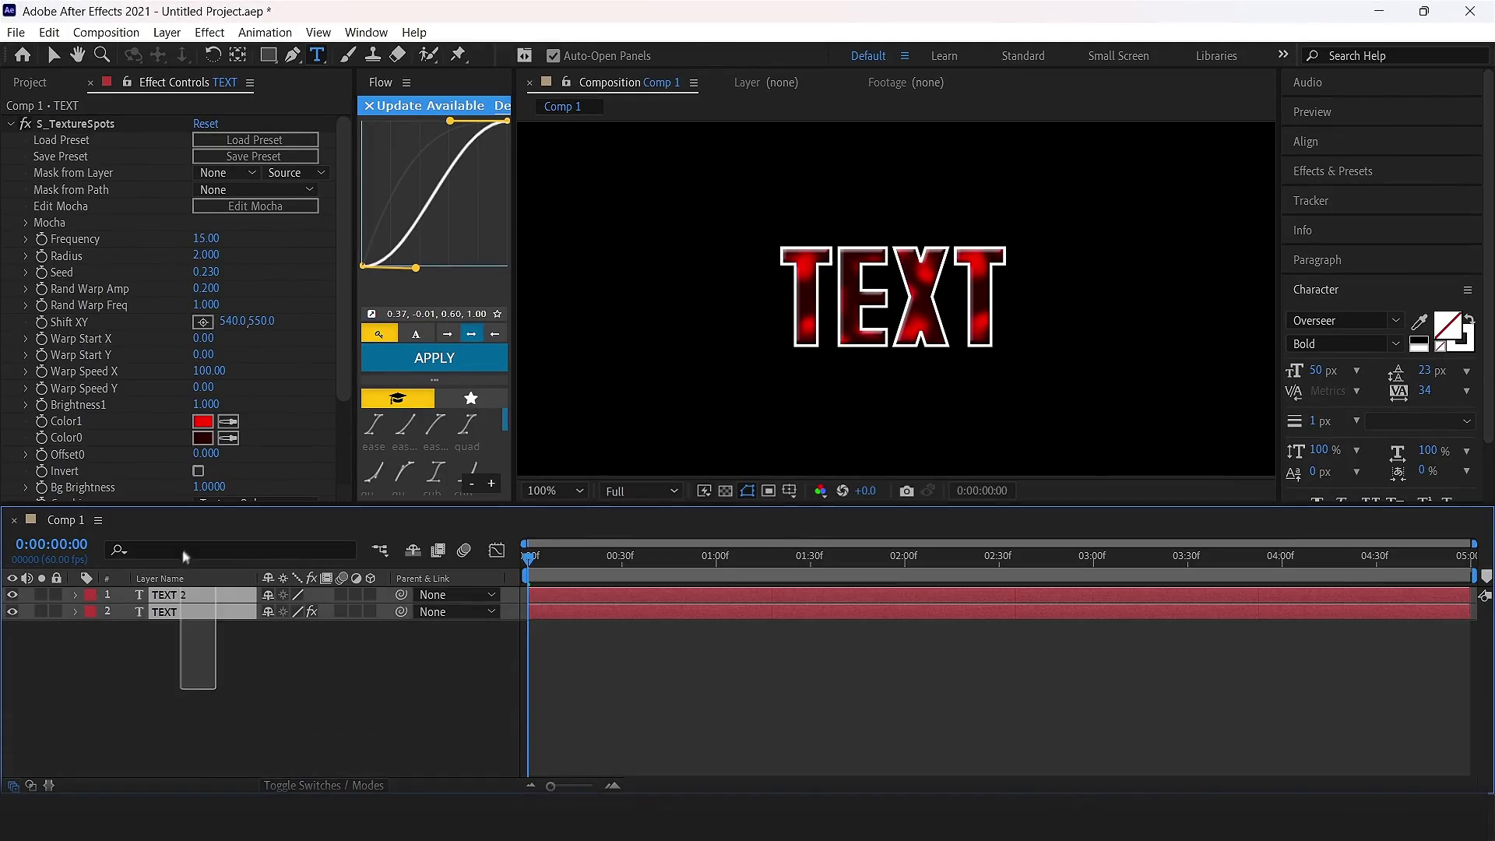
pyautogui.rightClick(205, 603)
pyautogui.click(345, 500)
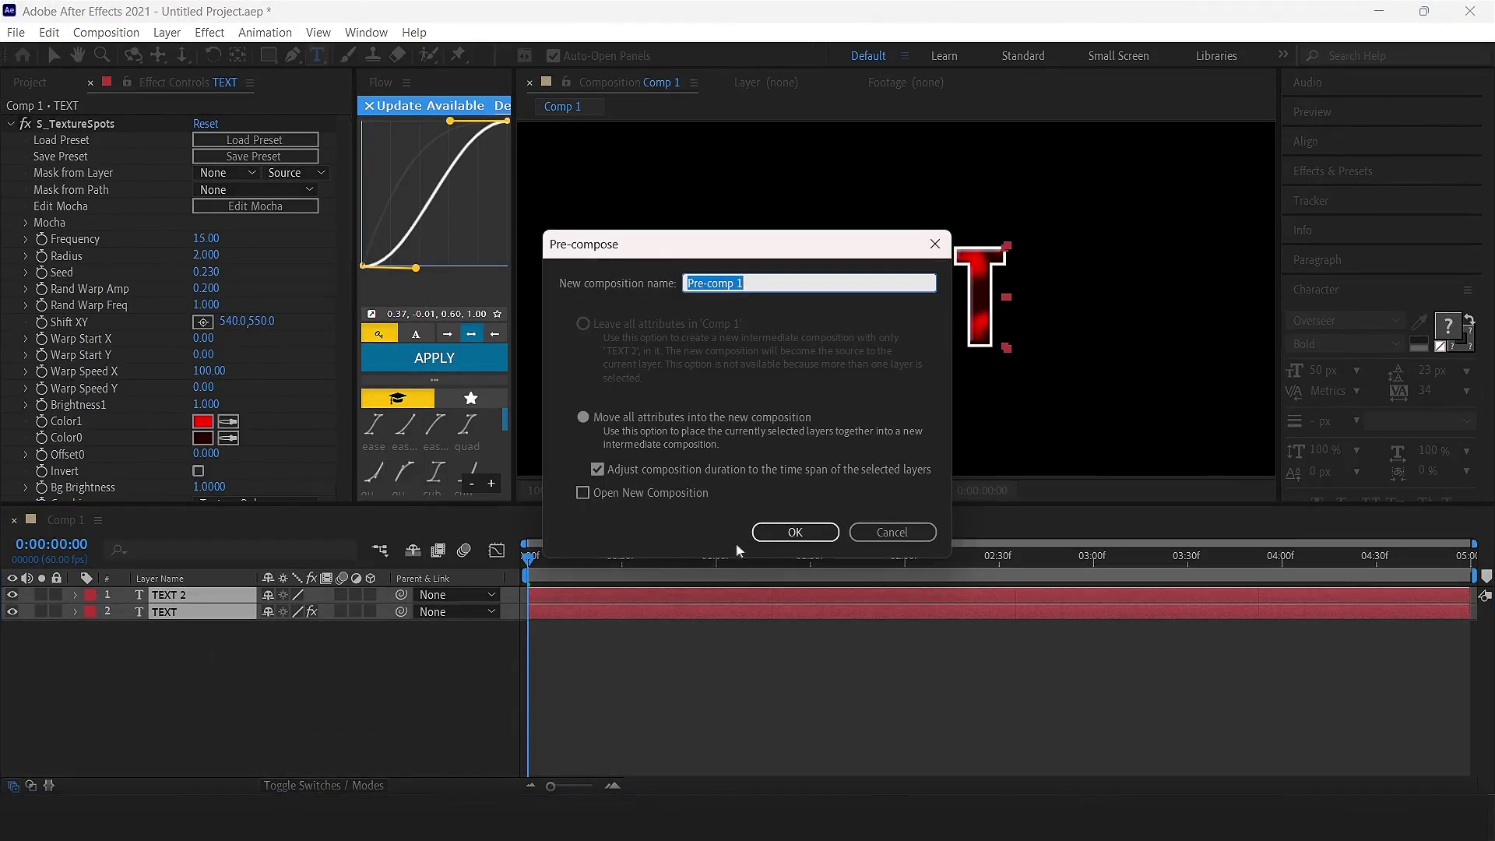
pyautogui.click(794, 533)
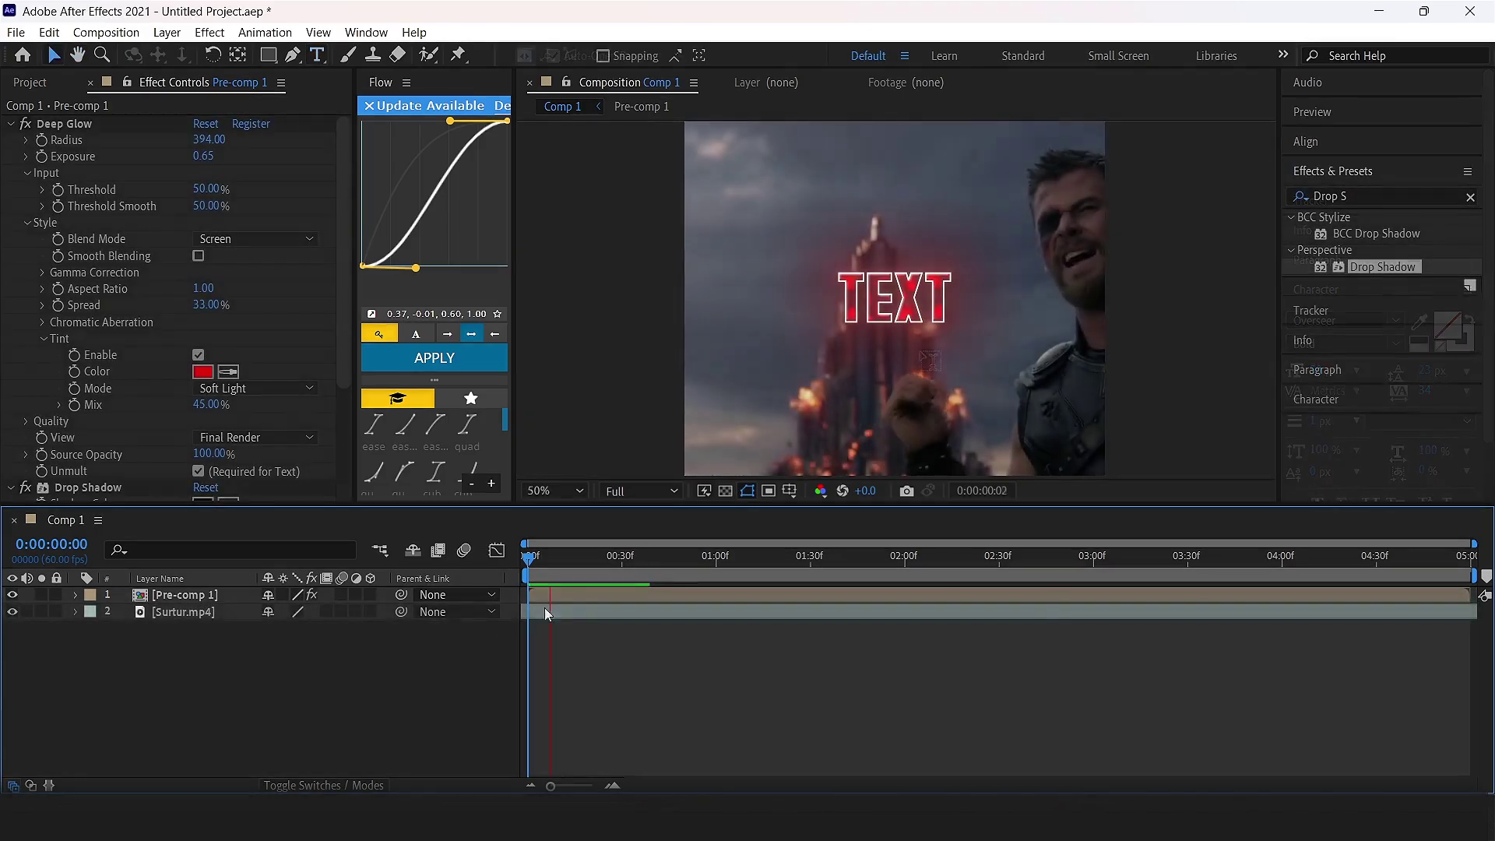
# Preview the glowing red text over the Surtur.mp4 footage from the start of the composition
pyautogui.moveTo(567, 613); pyautogui.dragTo(664, 627)
pyautogui.moveTo(593, 562); pyautogui.dragTo(440, 600)
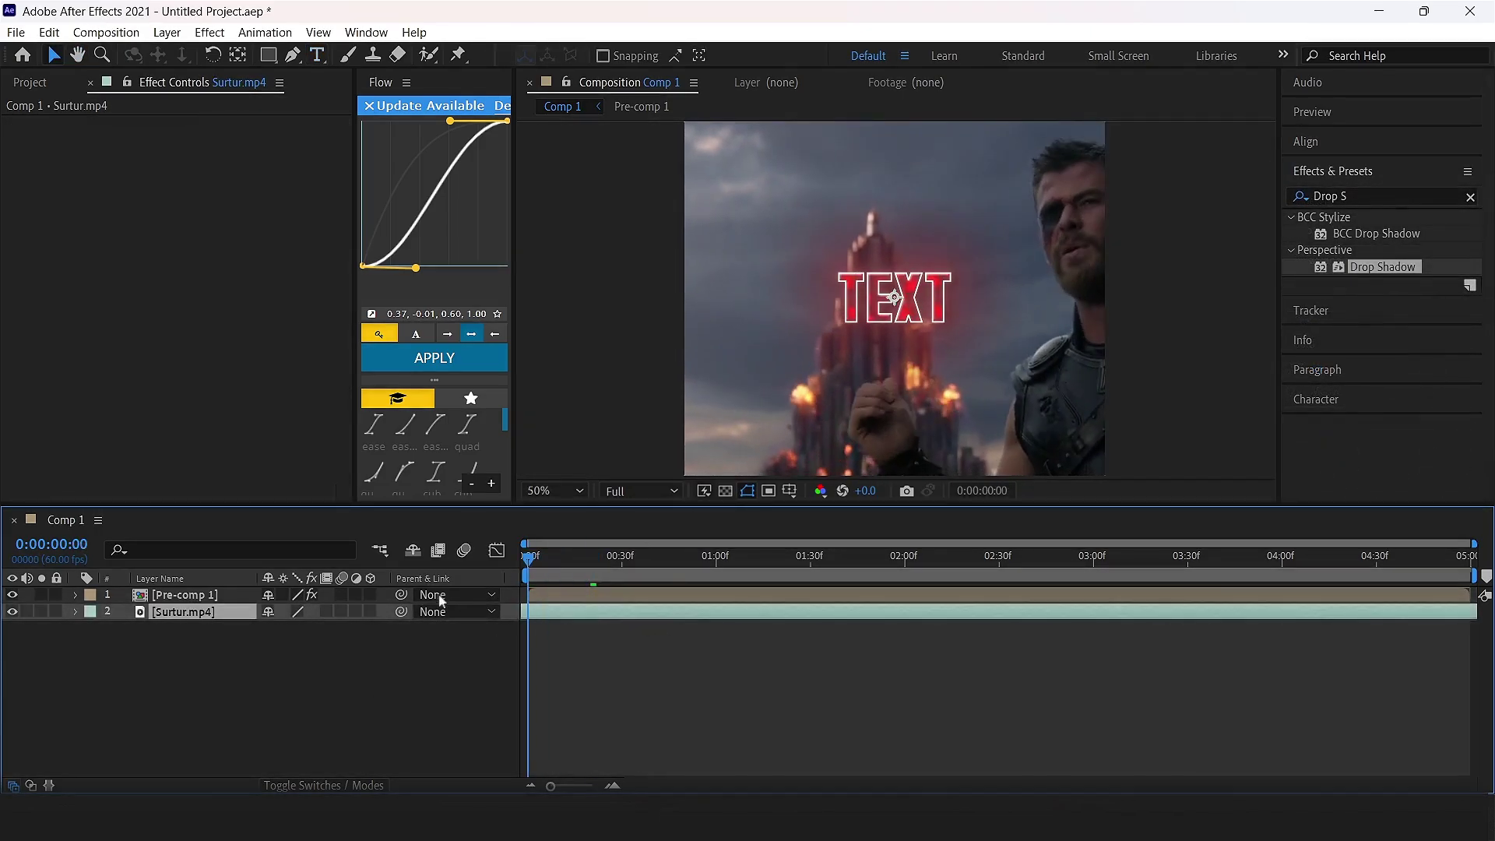
pyautogui.press('space')
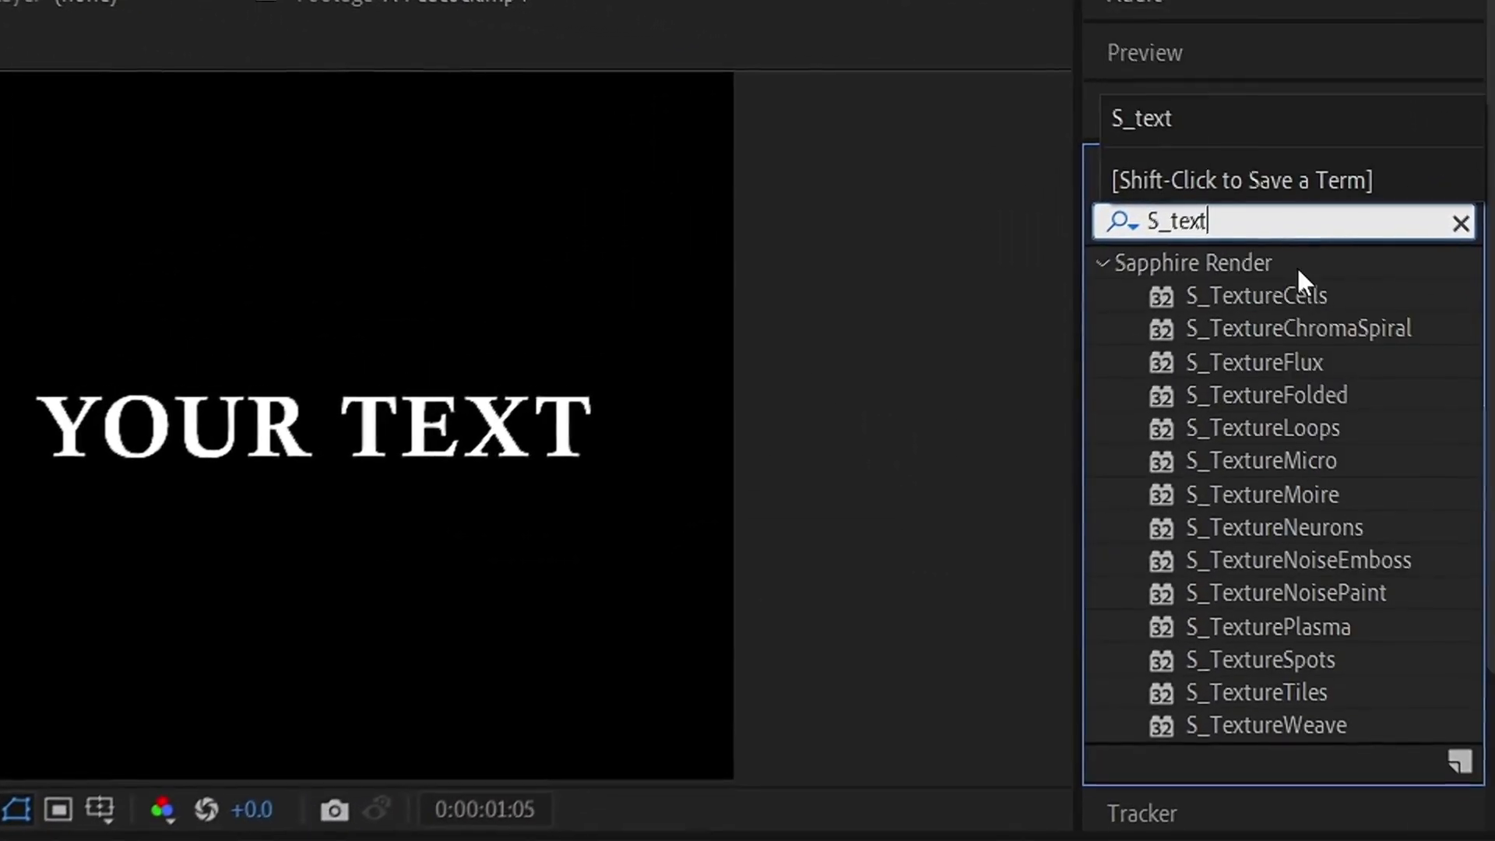
# Apply S_TextureCells to the YOUR TEXT layer with a bright green Color1 and a Brightness1 of 0.8
pyautogui.doubleClick(1269, 294)
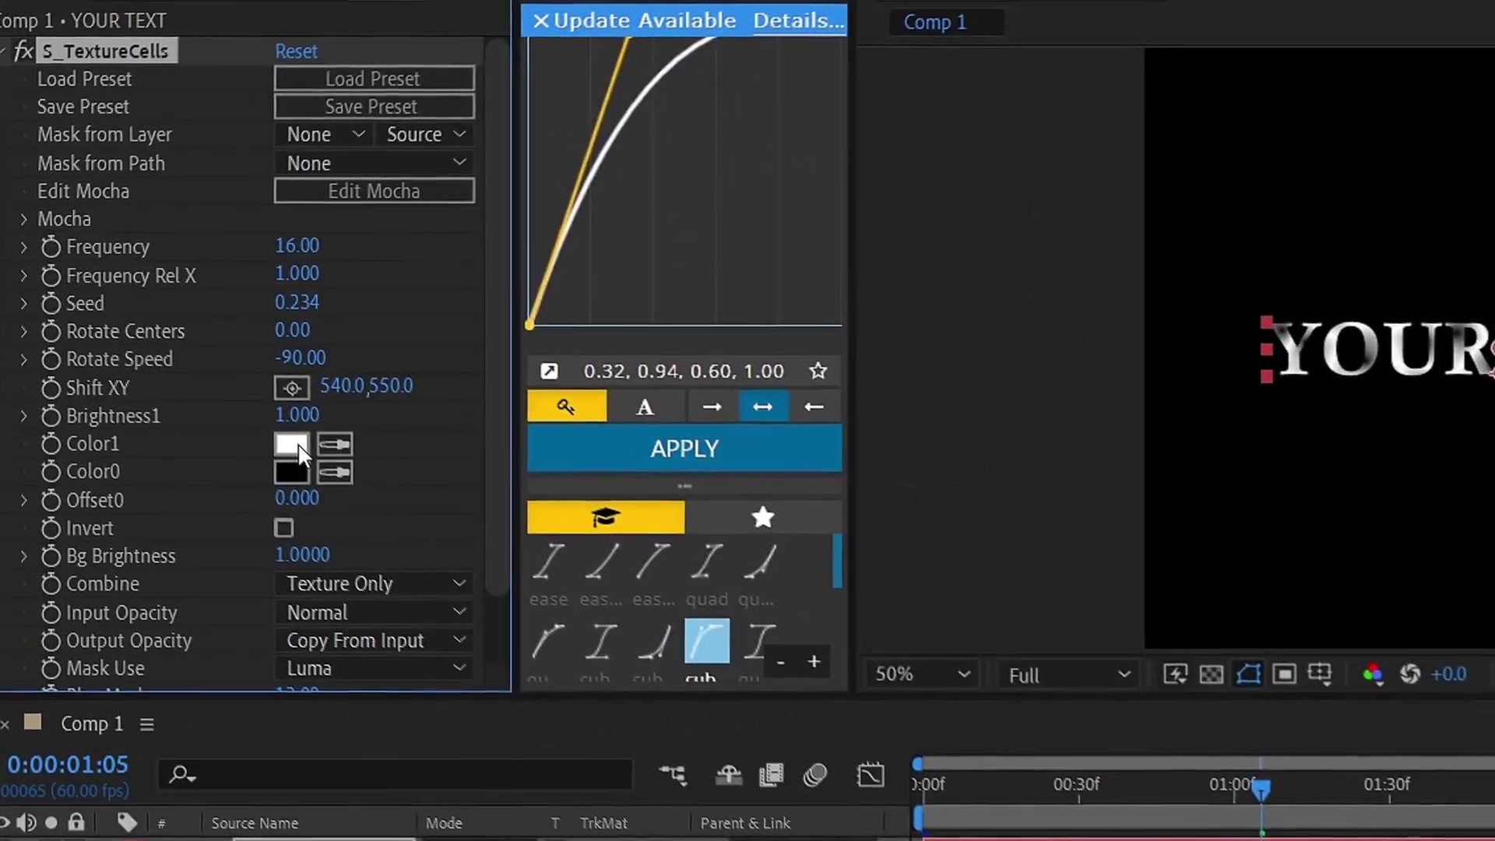
pyautogui.click(298, 446)
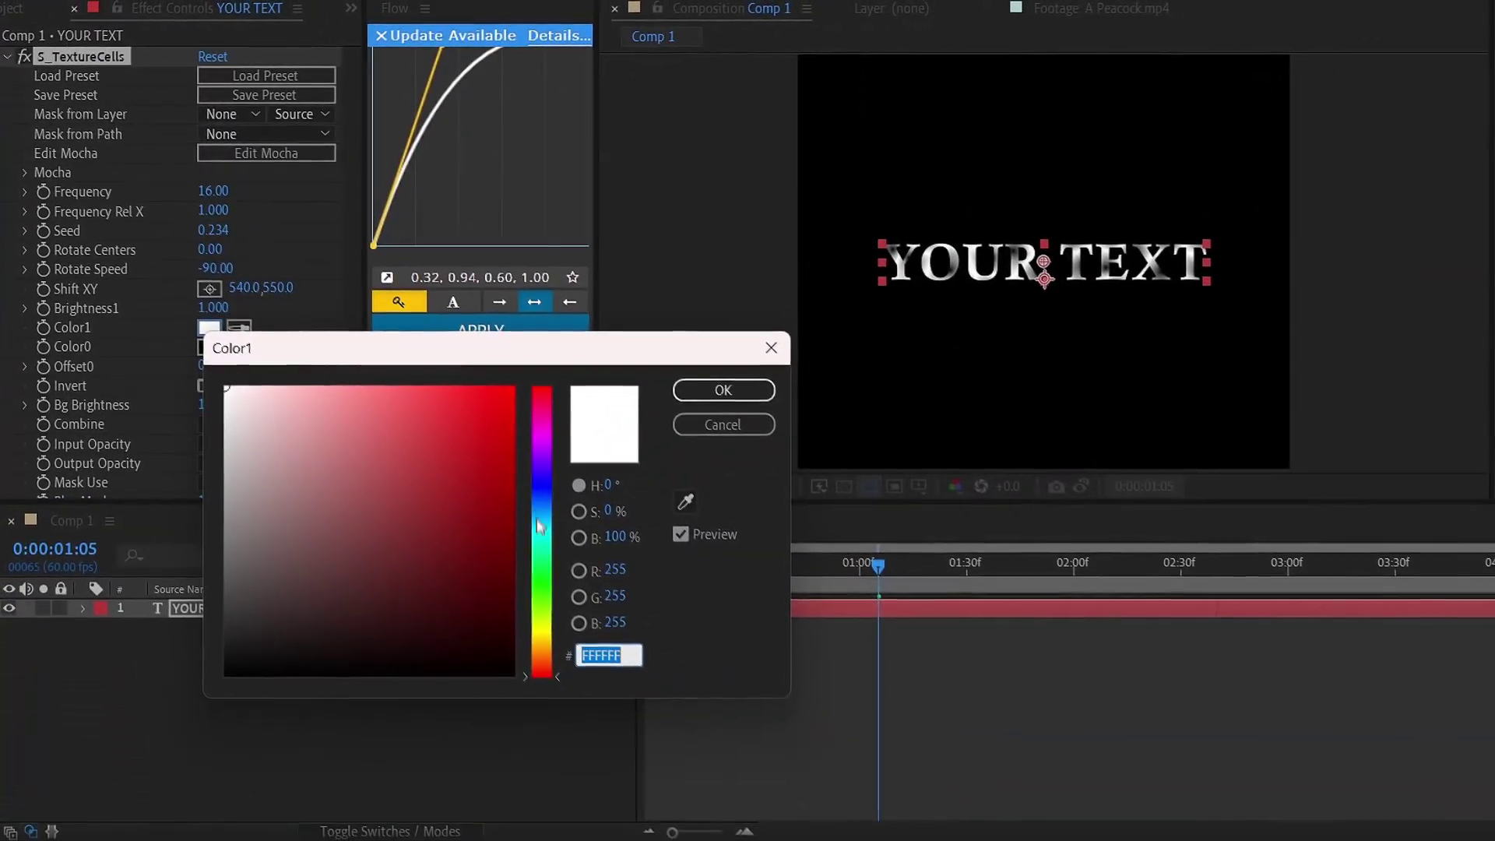
pyautogui.click(766, 816)
pyautogui.click(454, 459)
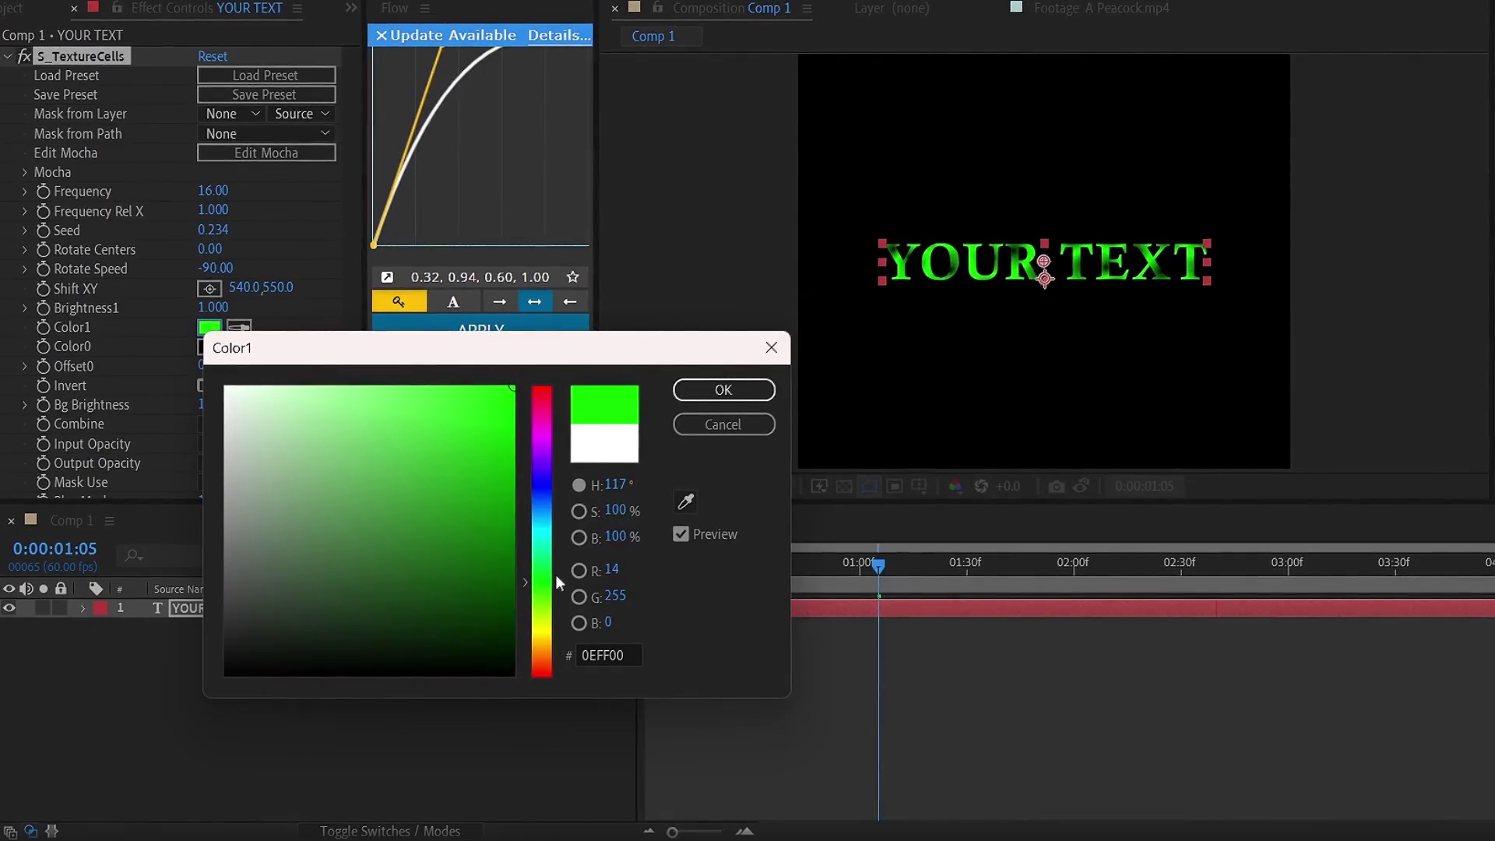
pyautogui.click(711, 392)
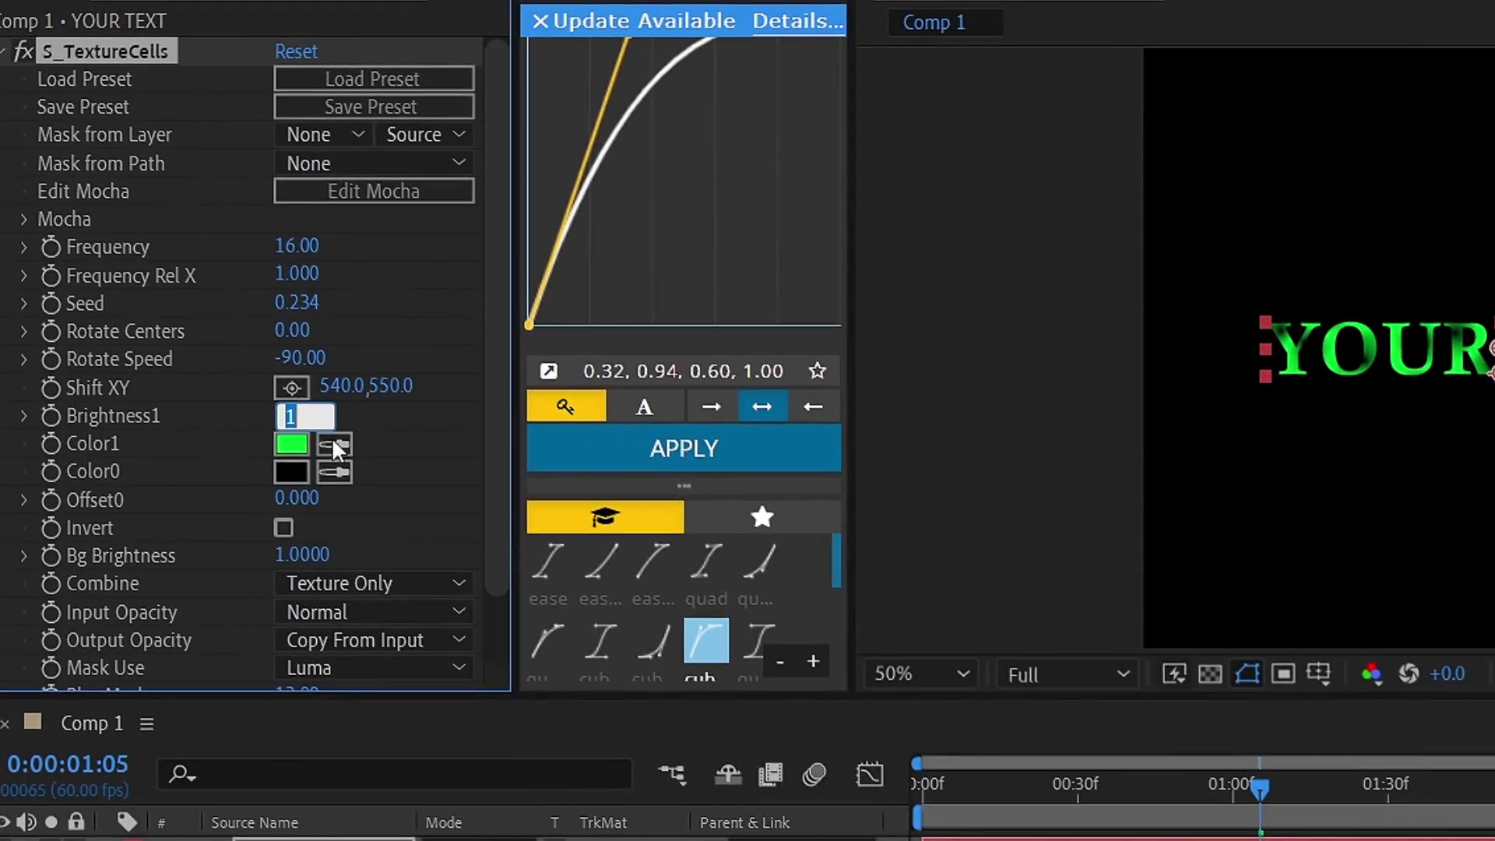
pyautogui.write('0.8')
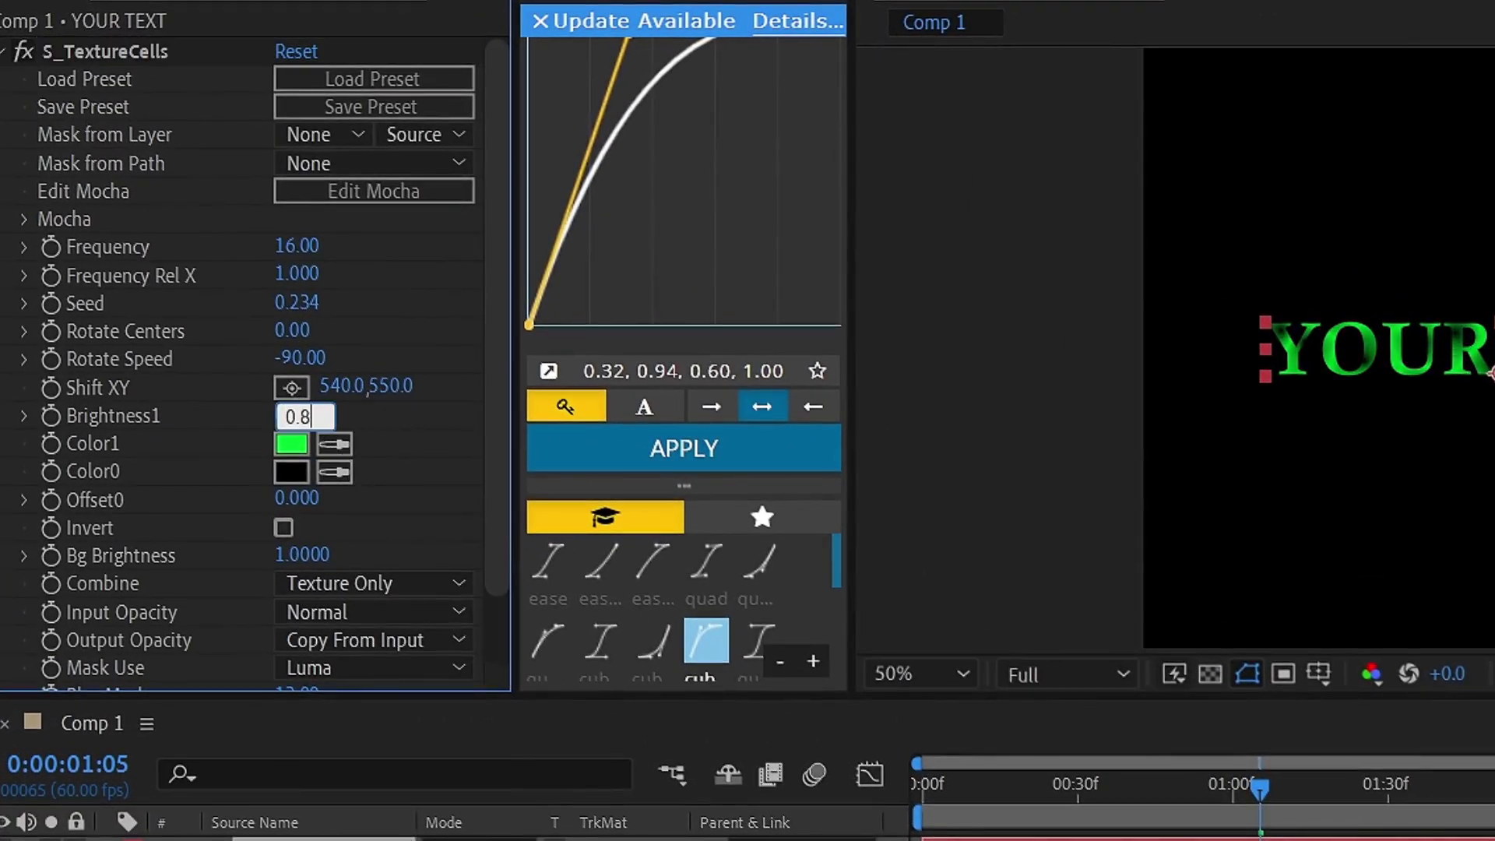
pyautogui.press('Return')
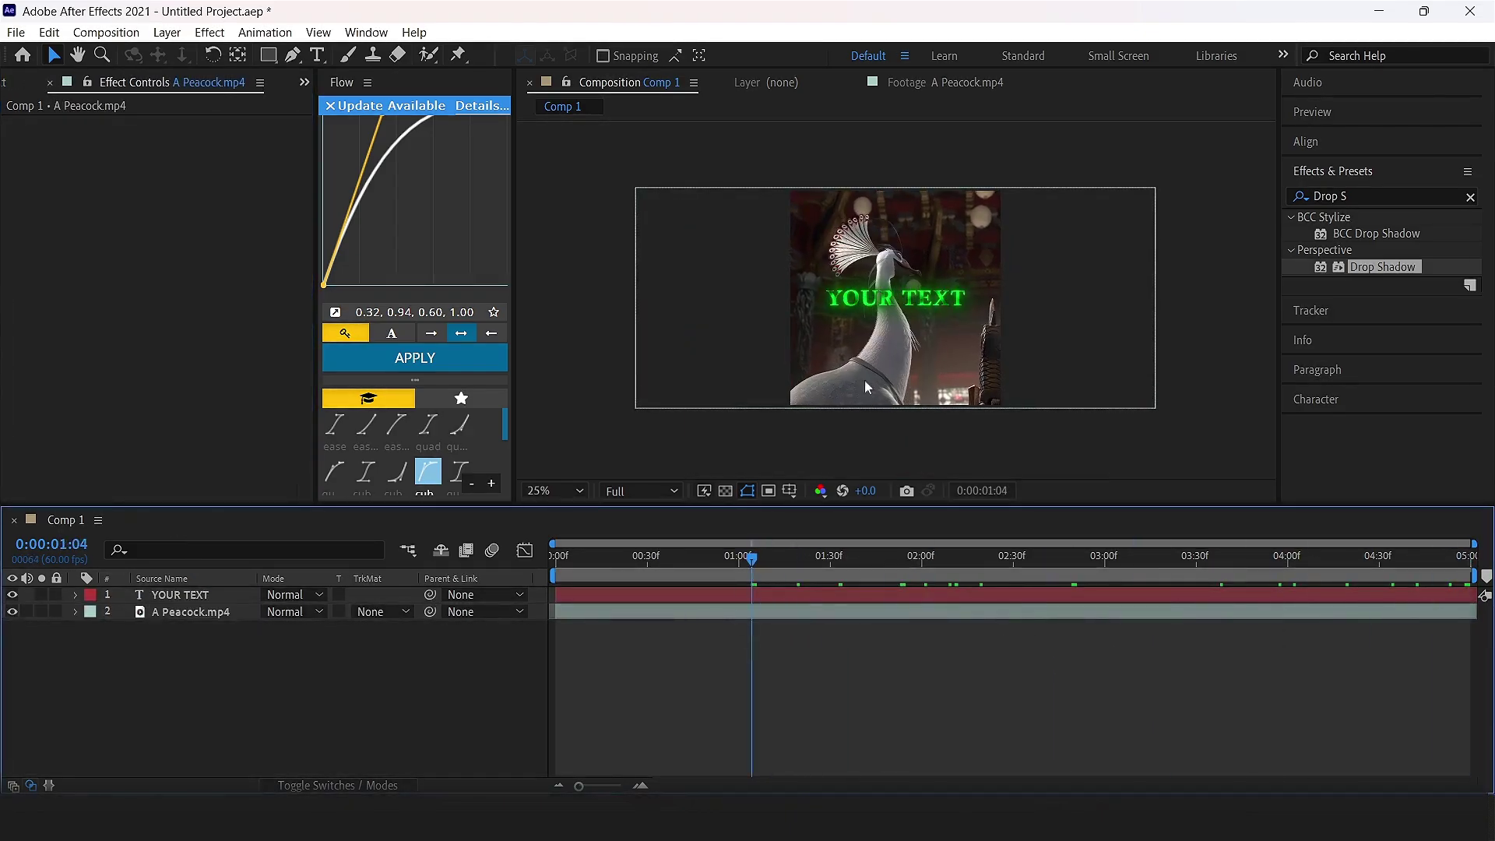
# Enable Invert in the S_TextureCells effect of the YOUR TEXT layer
pyautogui.scroll(3, 1020, 246)
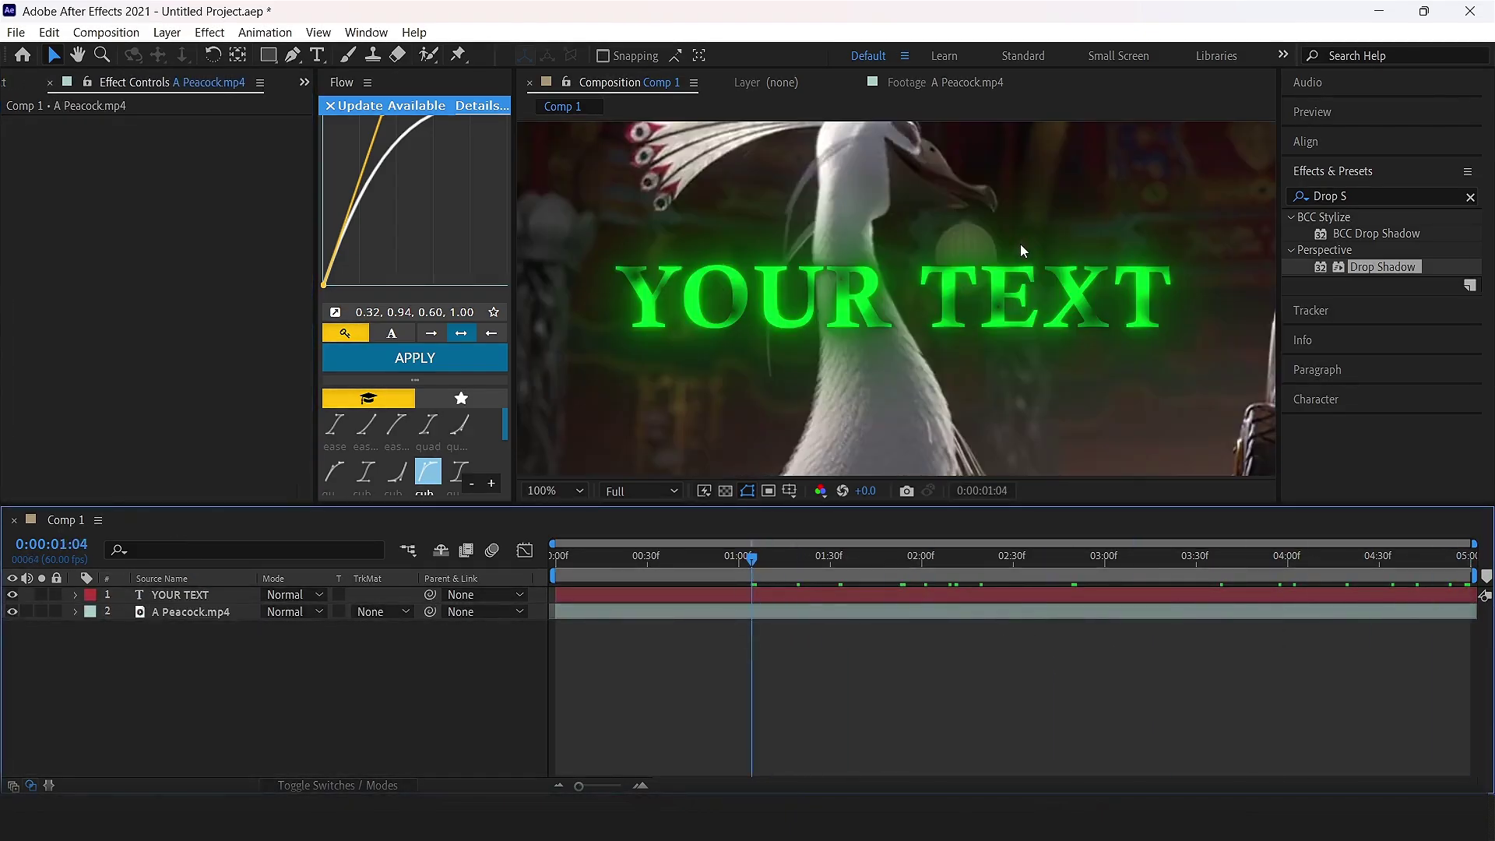
pyautogui.scroll(-1, 1012, 257)
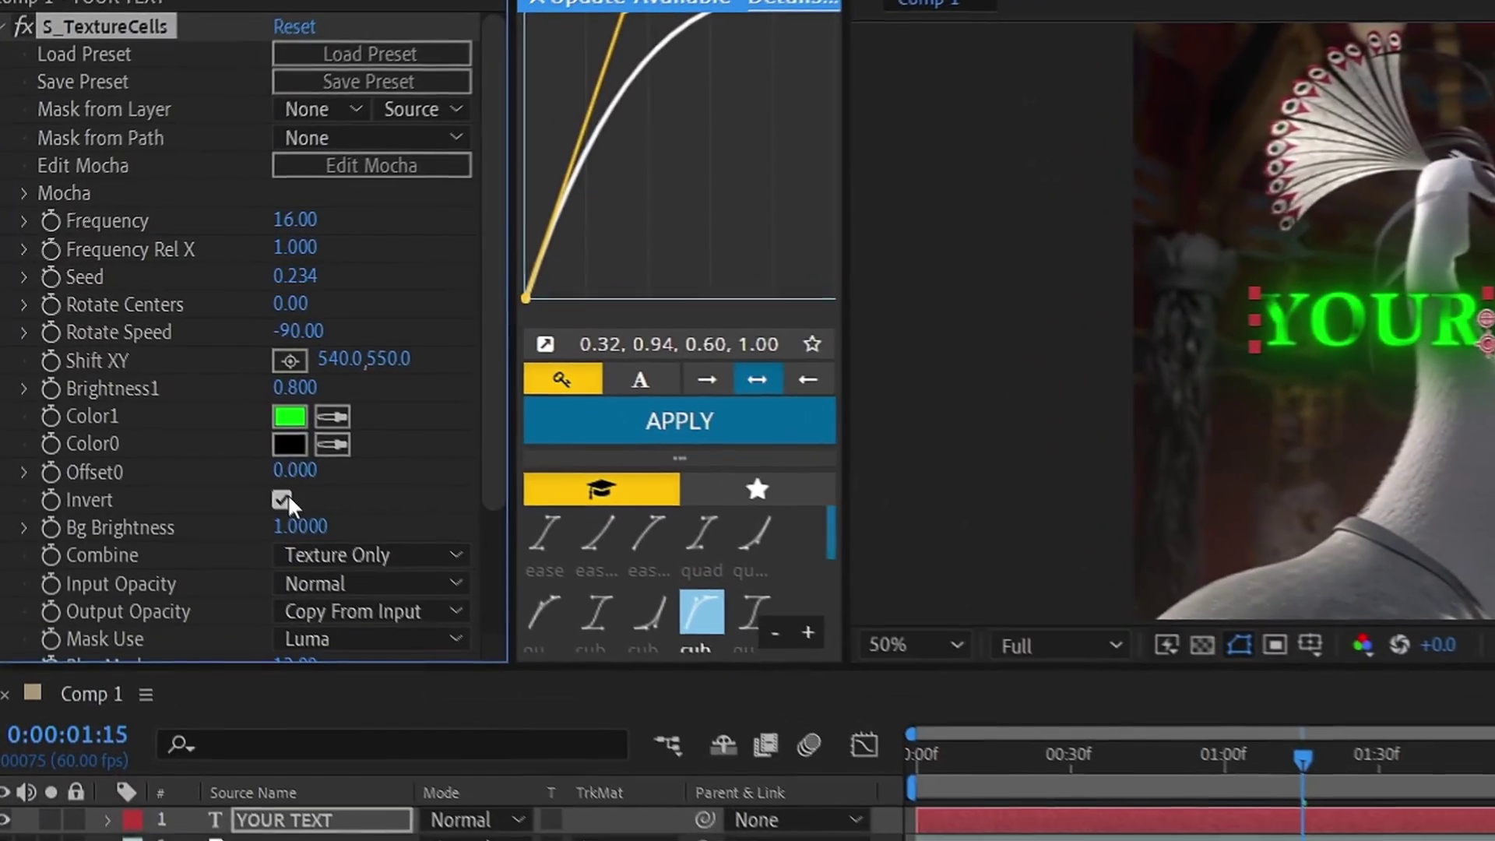
pyautogui.click(178, 404)
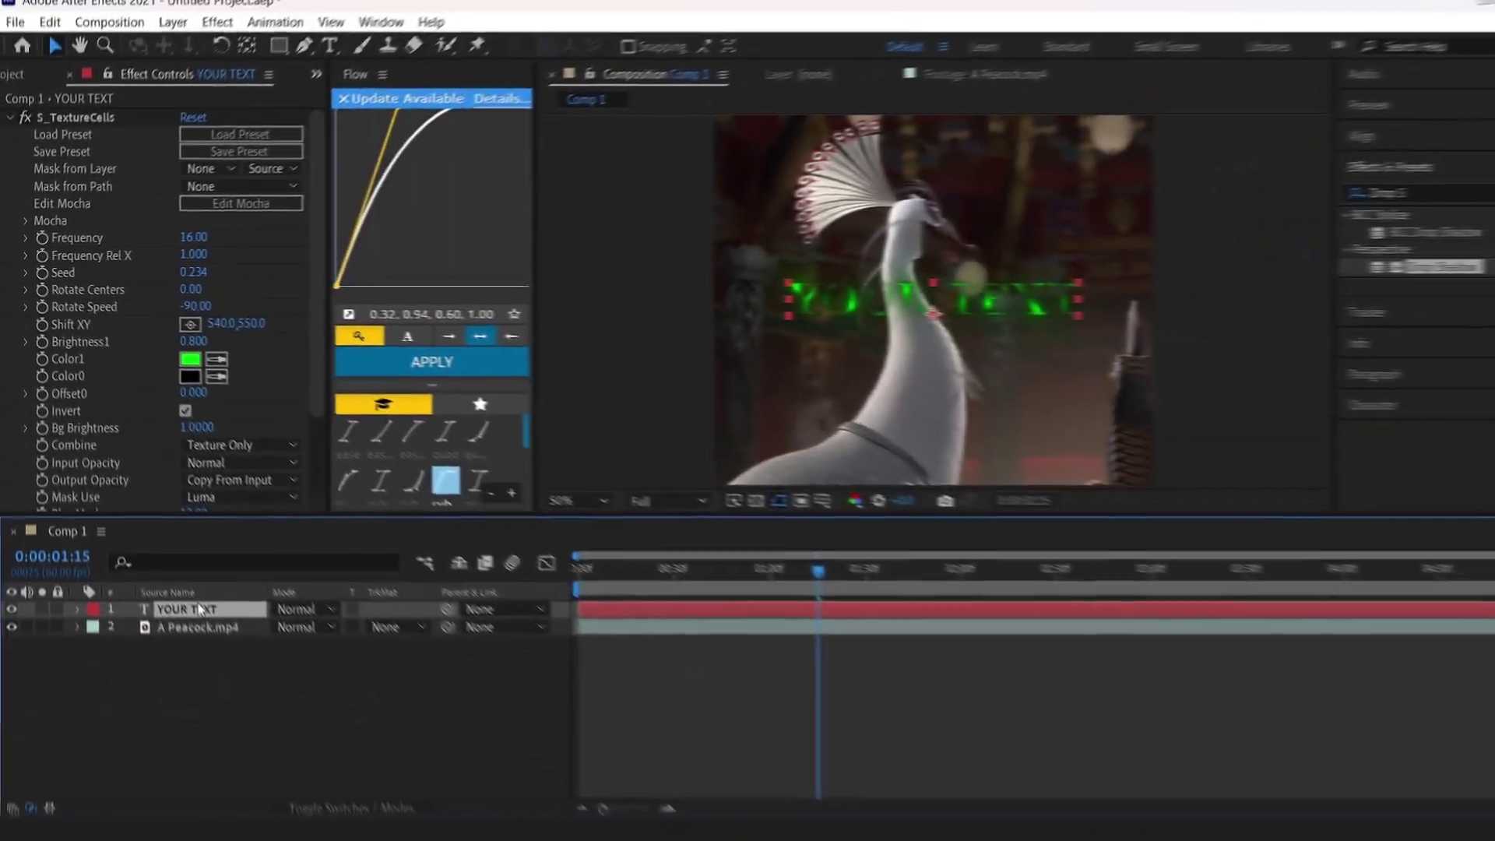
# Duplicate the YOUR TEXT layer, place the copy directly beneath it and turn off Invert in the copy's S_TextureCells
pyautogui.hotkey('ctrl', 'd')
pyautogui.moveTo(286, 824); pyautogui.dragTo(286, 840)
pyautogui.click(283, 501)
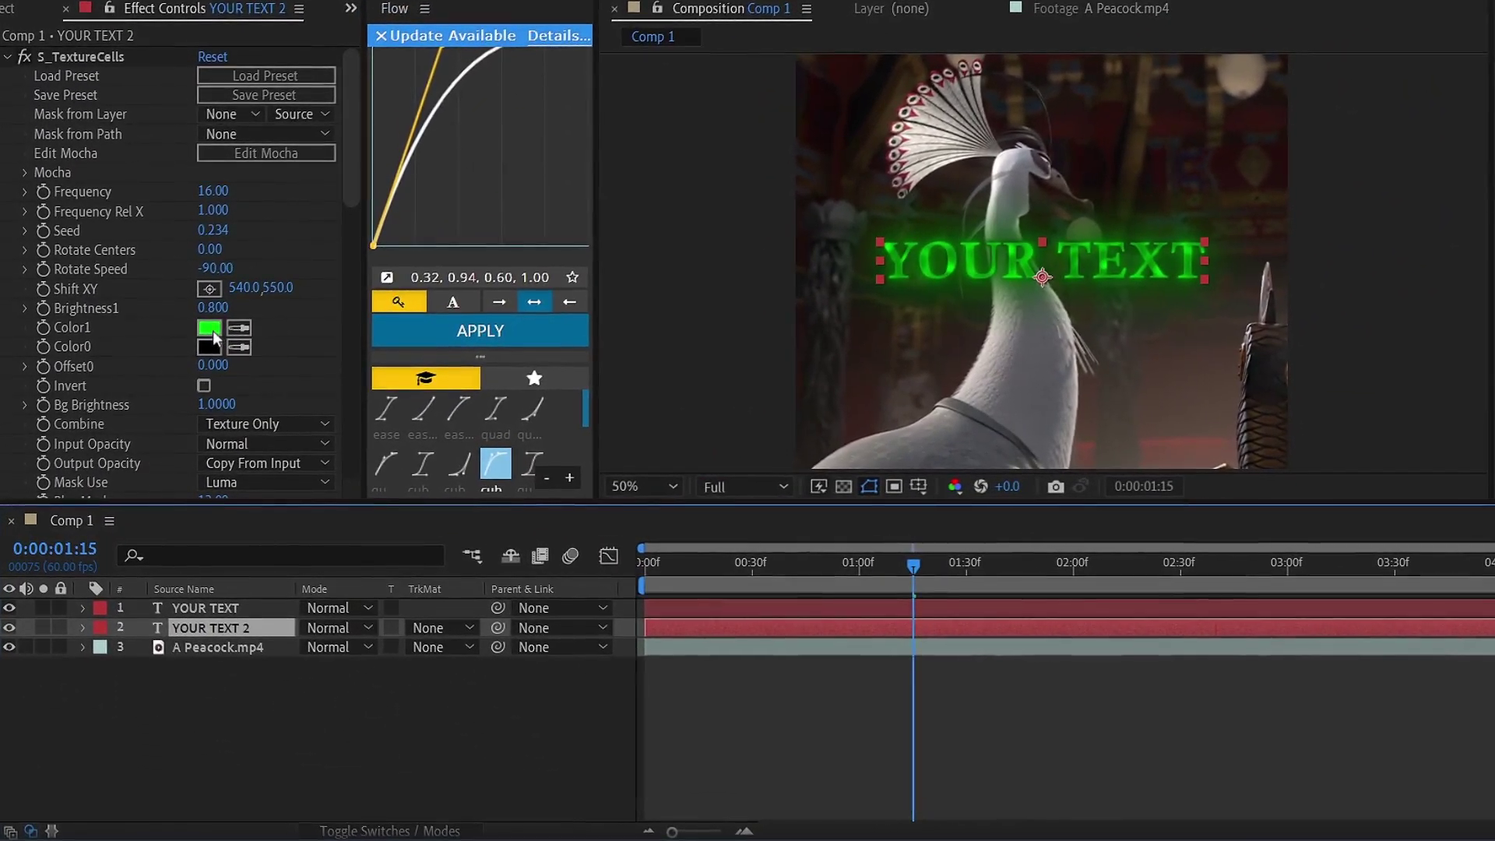
# Set Color1 of S_TextureCells on the YOUR TEXT 2 layer to light green A1FF63 and scrub through the composition
pyautogui.click(205, 331)
pyautogui.moveTo(548, 445); pyautogui.dragTo(570, 347)
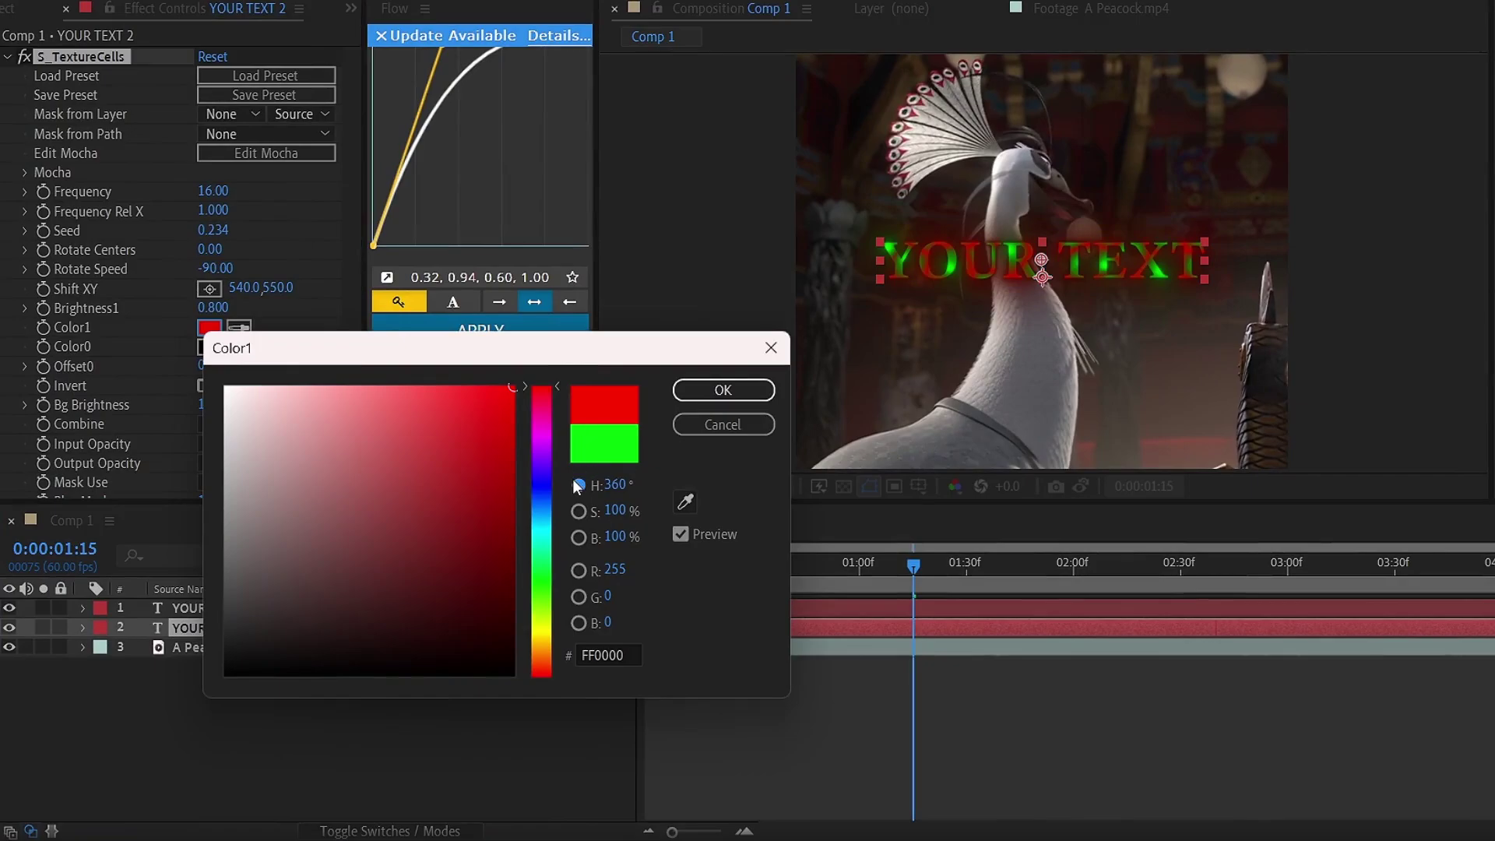
pyautogui.click(548, 481)
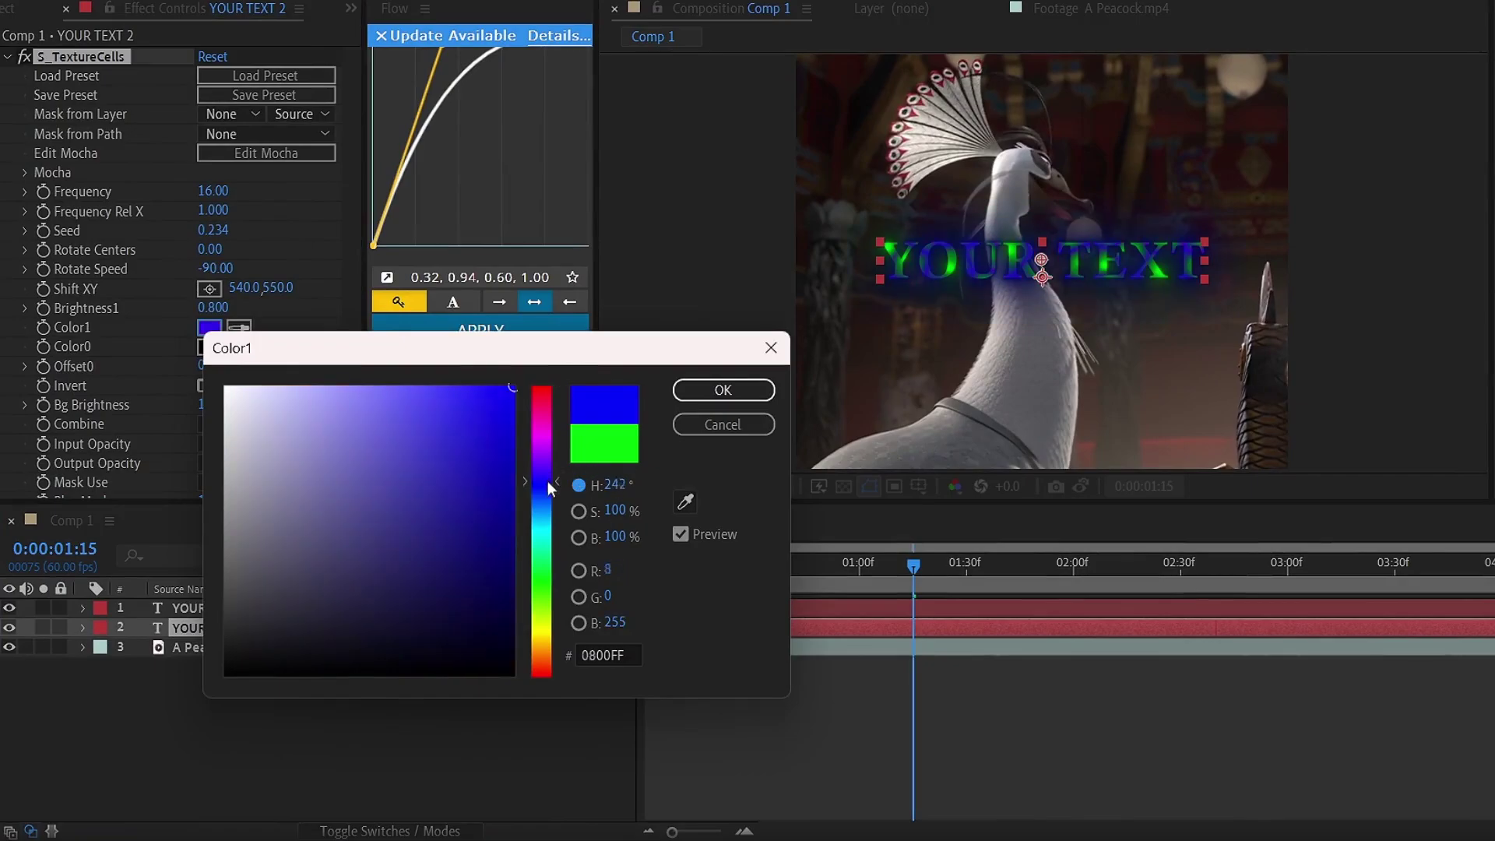
pyautogui.moveTo(548, 480); pyautogui.dragTo(554, 571)
pyautogui.moveTo(362, 484); pyautogui.dragTo(210, 356)
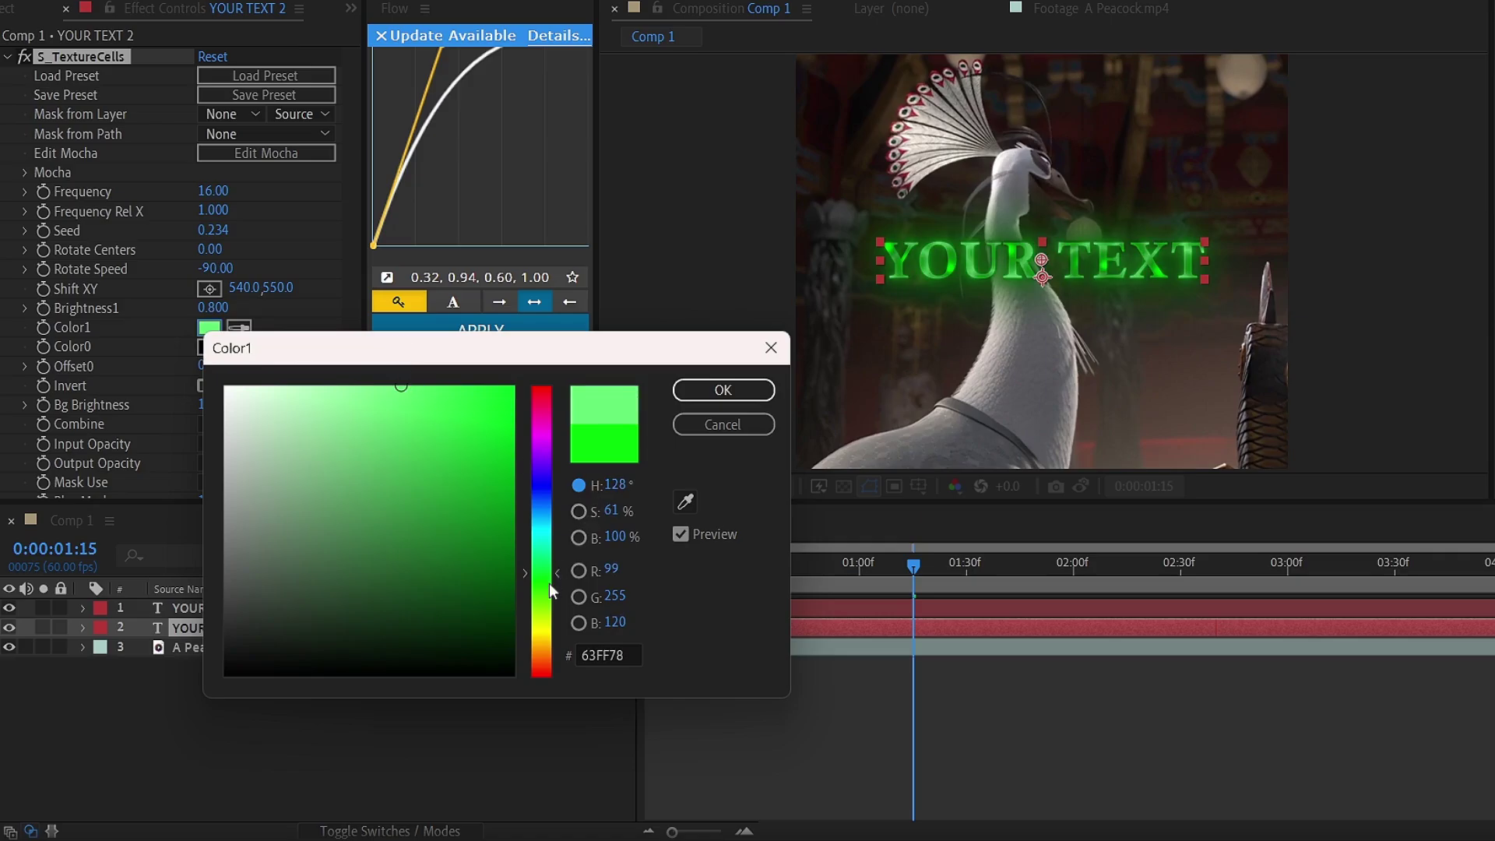
pyautogui.moveTo(549, 598)
pyautogui.mouseDown()
pyautogui.moveTo(545, 668)
pyautogui.moveTo(552, 597)
pyautogui.mouseUp()
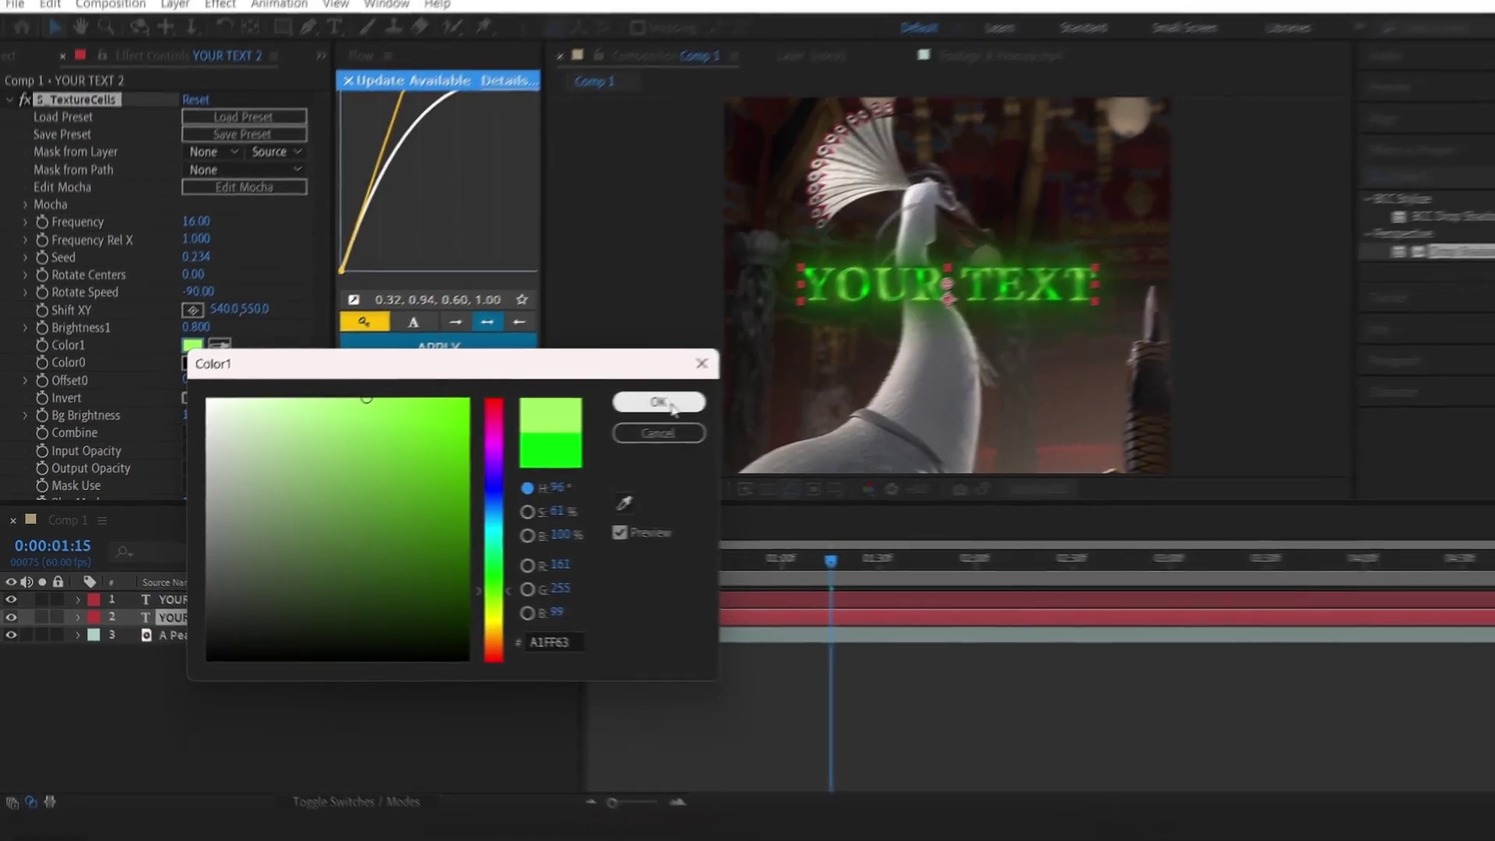
pyautogui.click(658, 402)
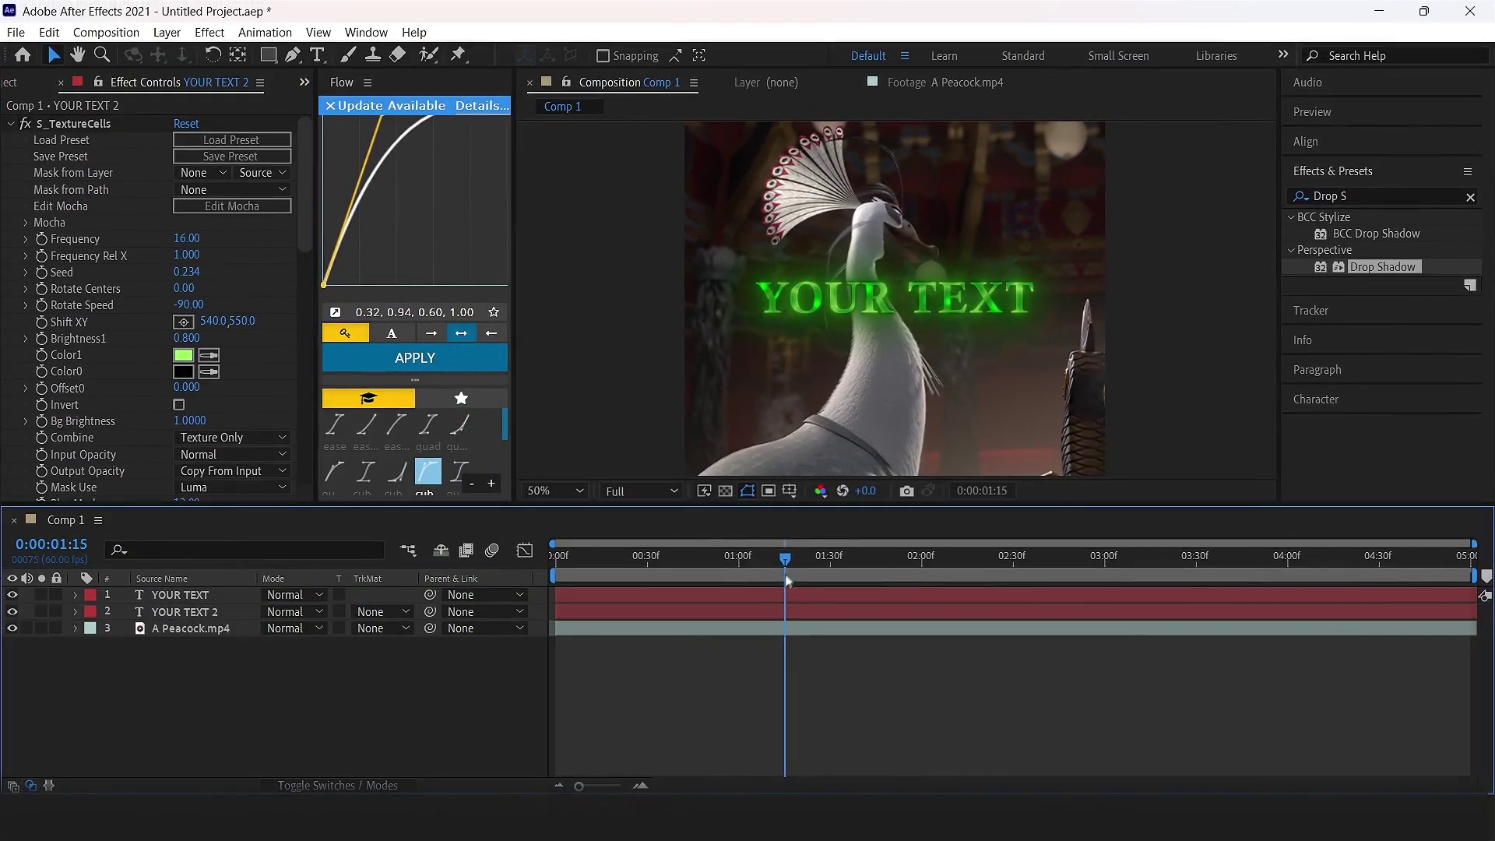
pyautogui.moveTo(857, 571); pyautogui.dragTo(1468, 606)
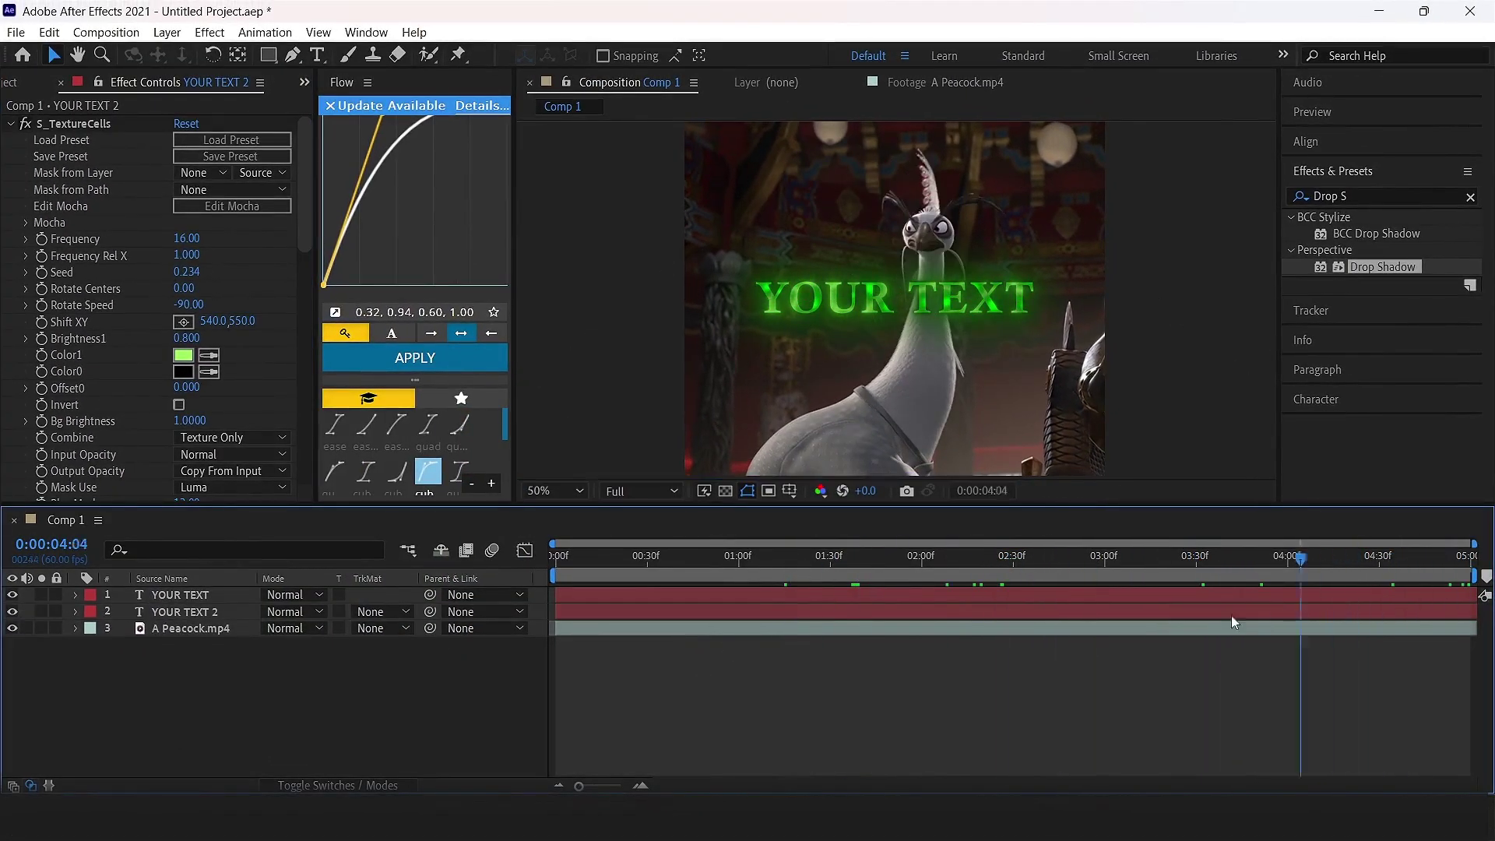